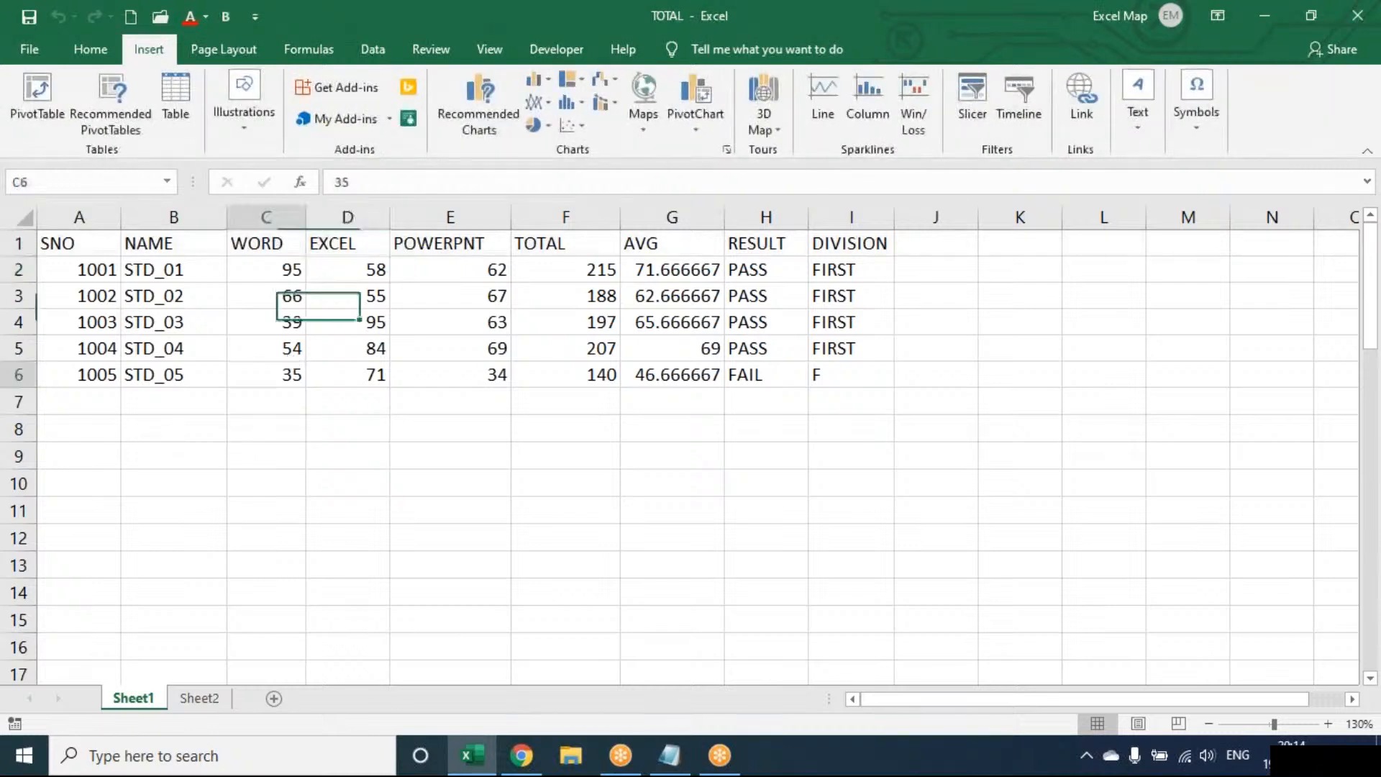
click(333, 302)
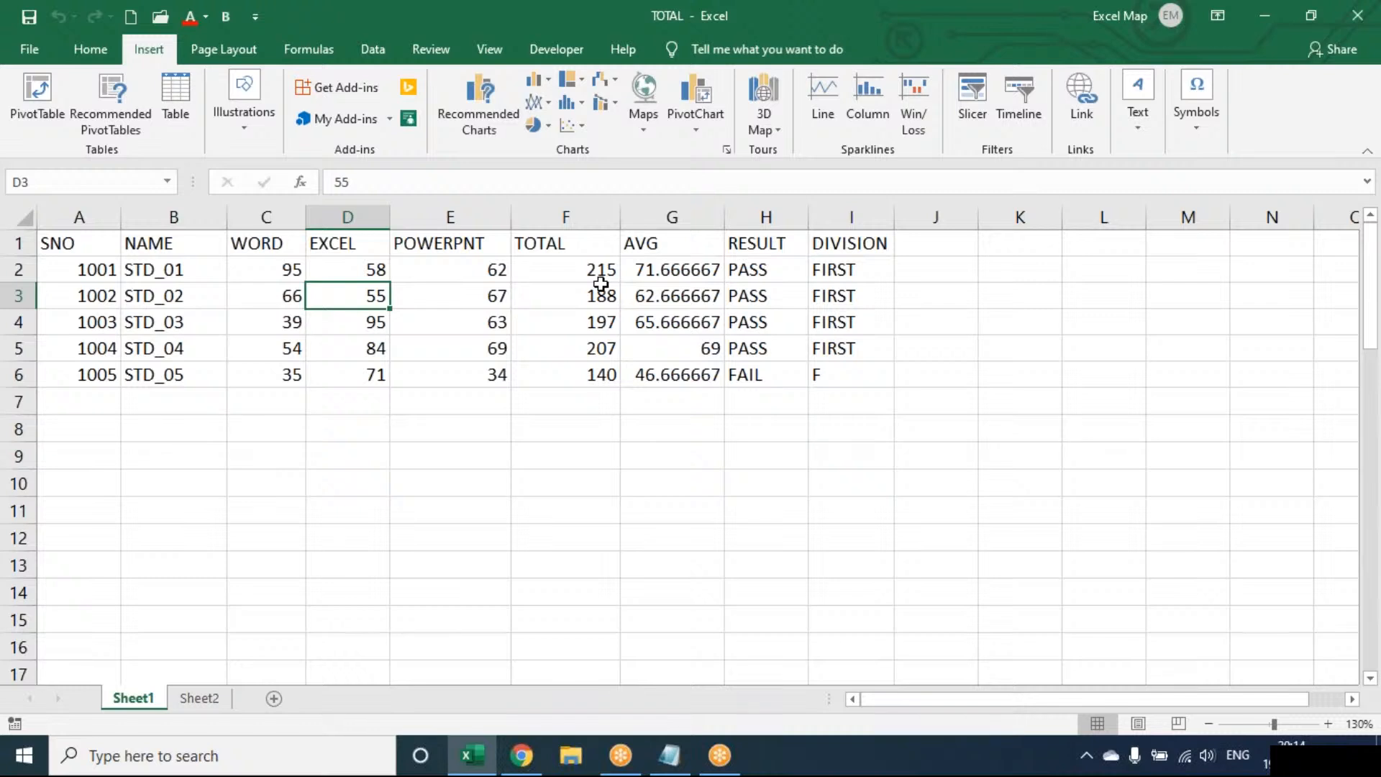
key(XF86AudioRaiseVolume)
key(XF86AudioRaiseVolume)
key(XF86AudioRaiseVolume)
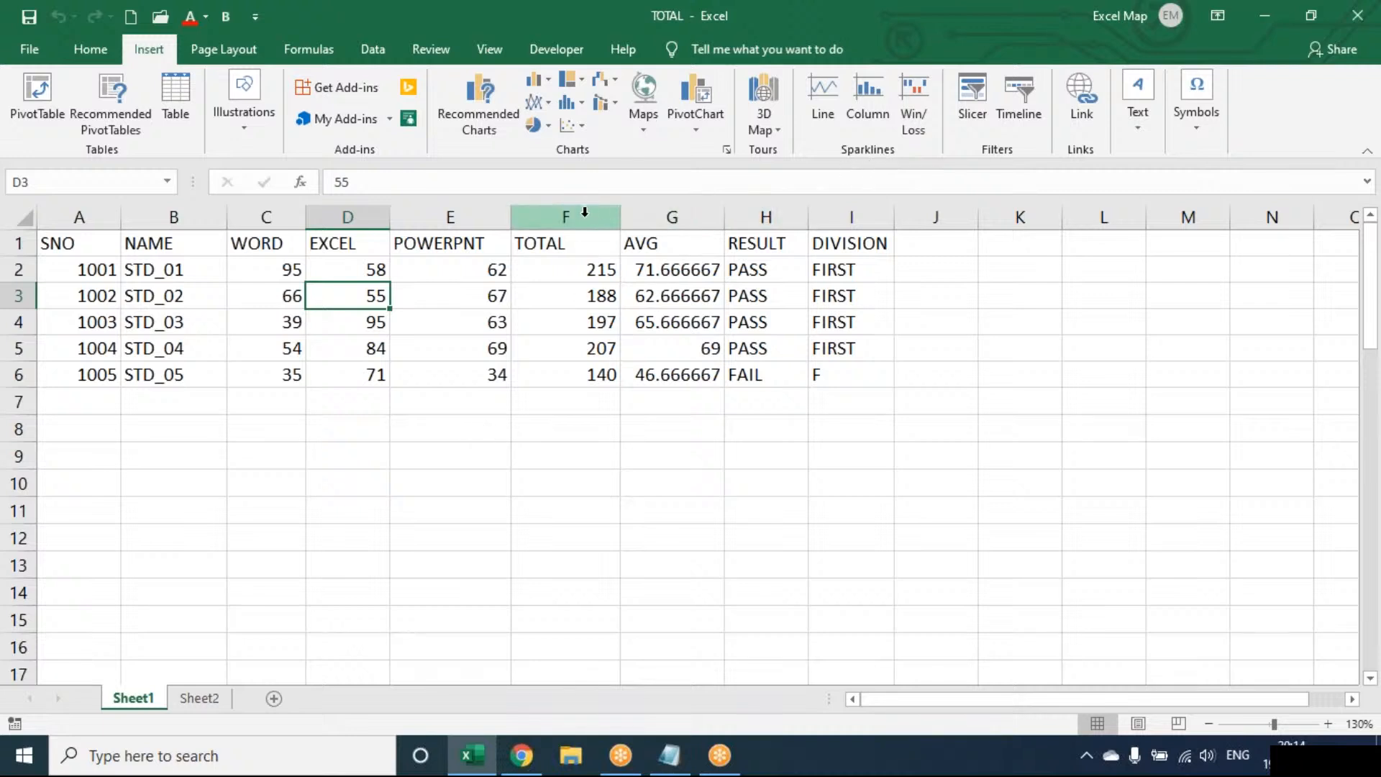
Clear the TOTAL through DIVISION columns and enter the headers ACCESS in F1 and ABC in G1.
drag(584, 211, 936, 215)
key(Delete)
drag(450, 243, 682, 413)
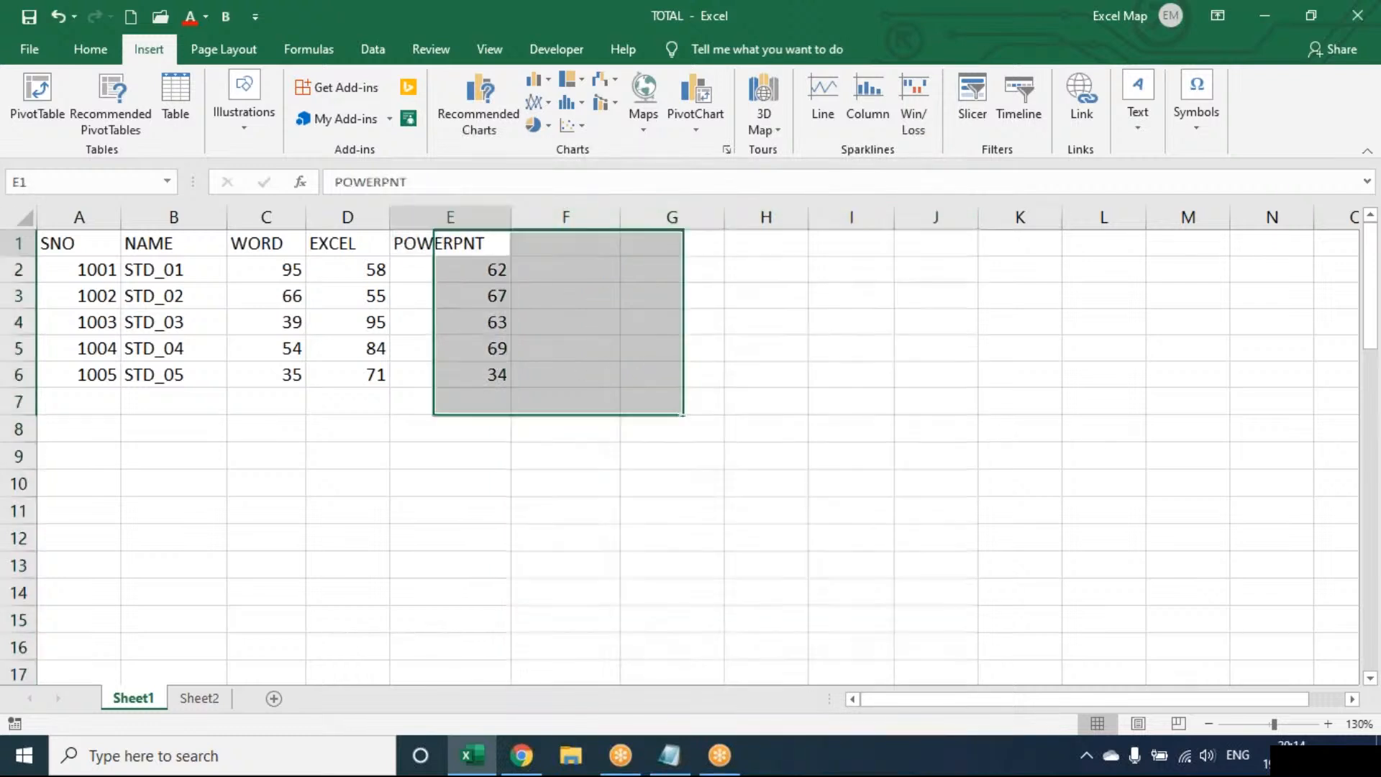
key(Right)
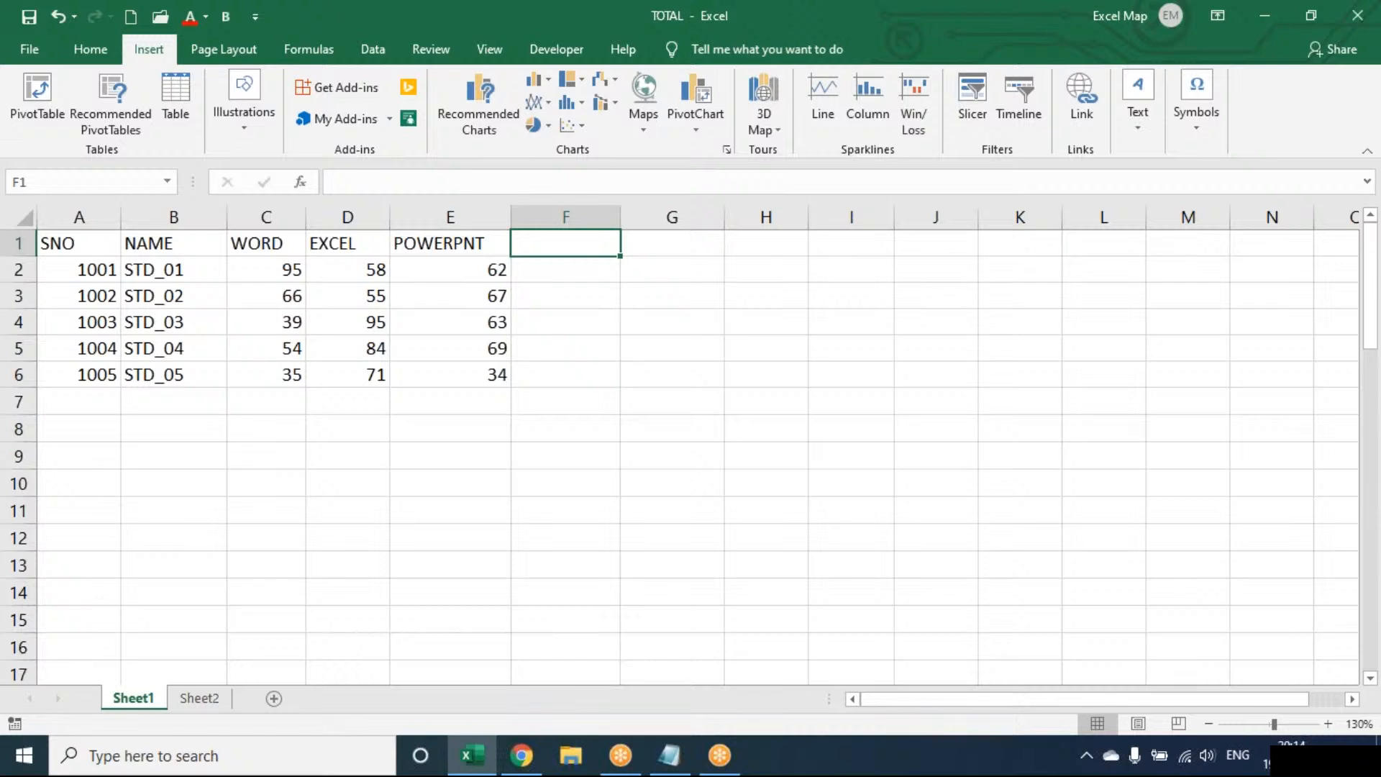
text(ACCESS)
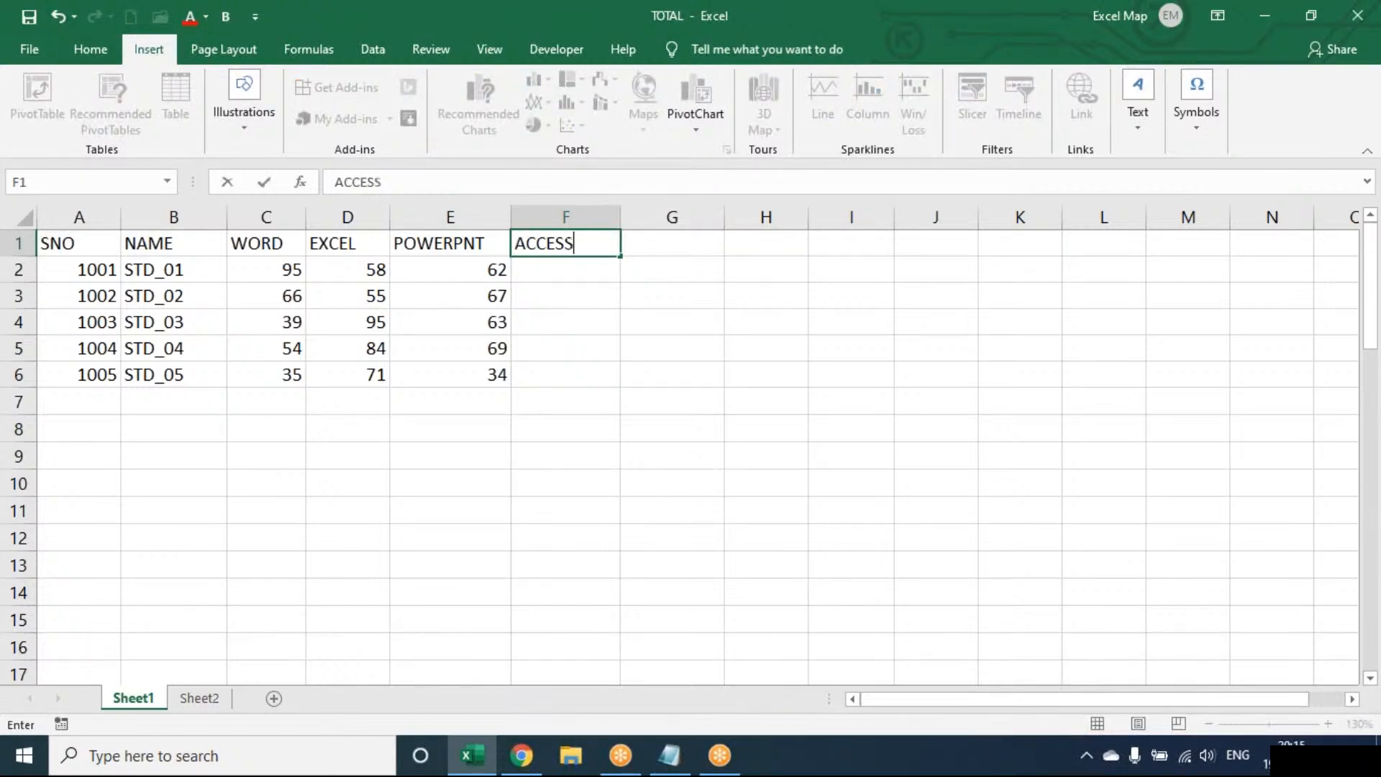
key(Tab)
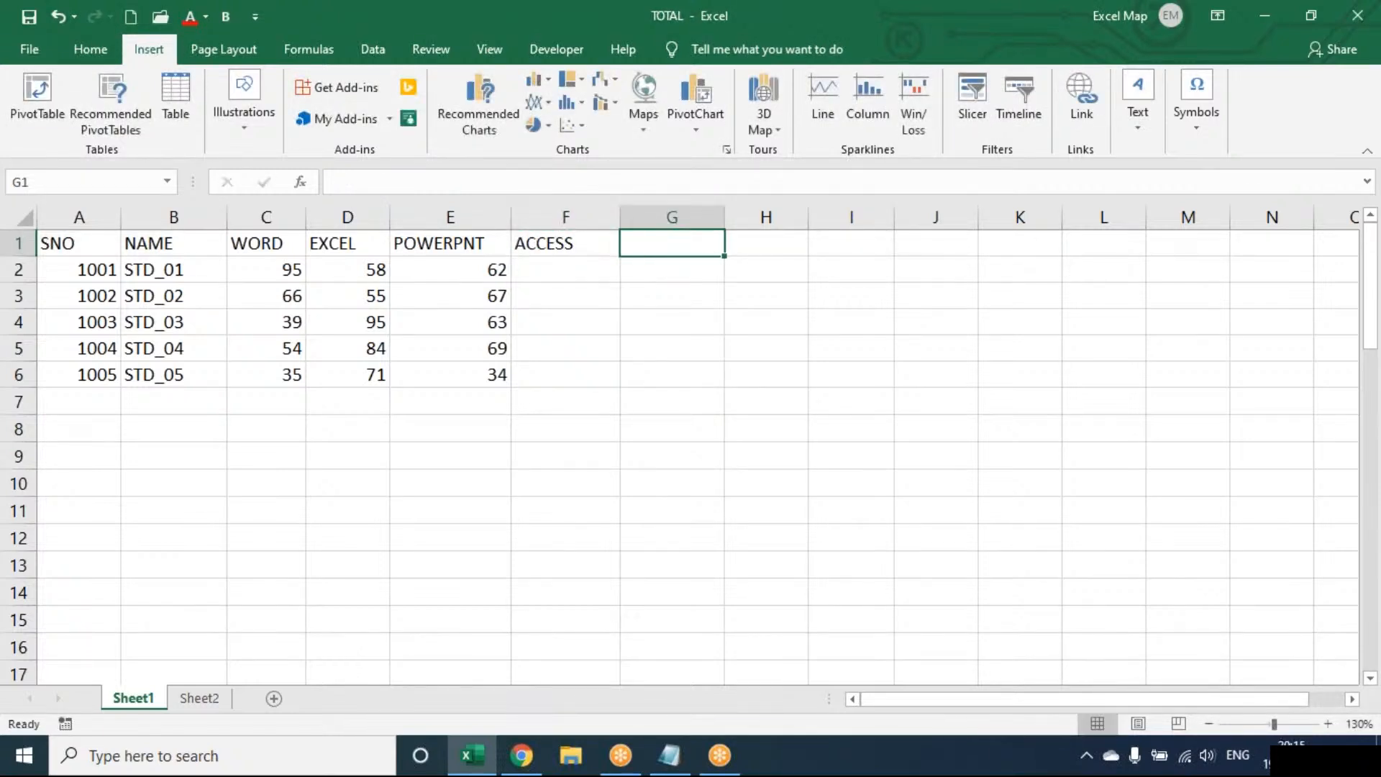
text(ABC)
key(Return)
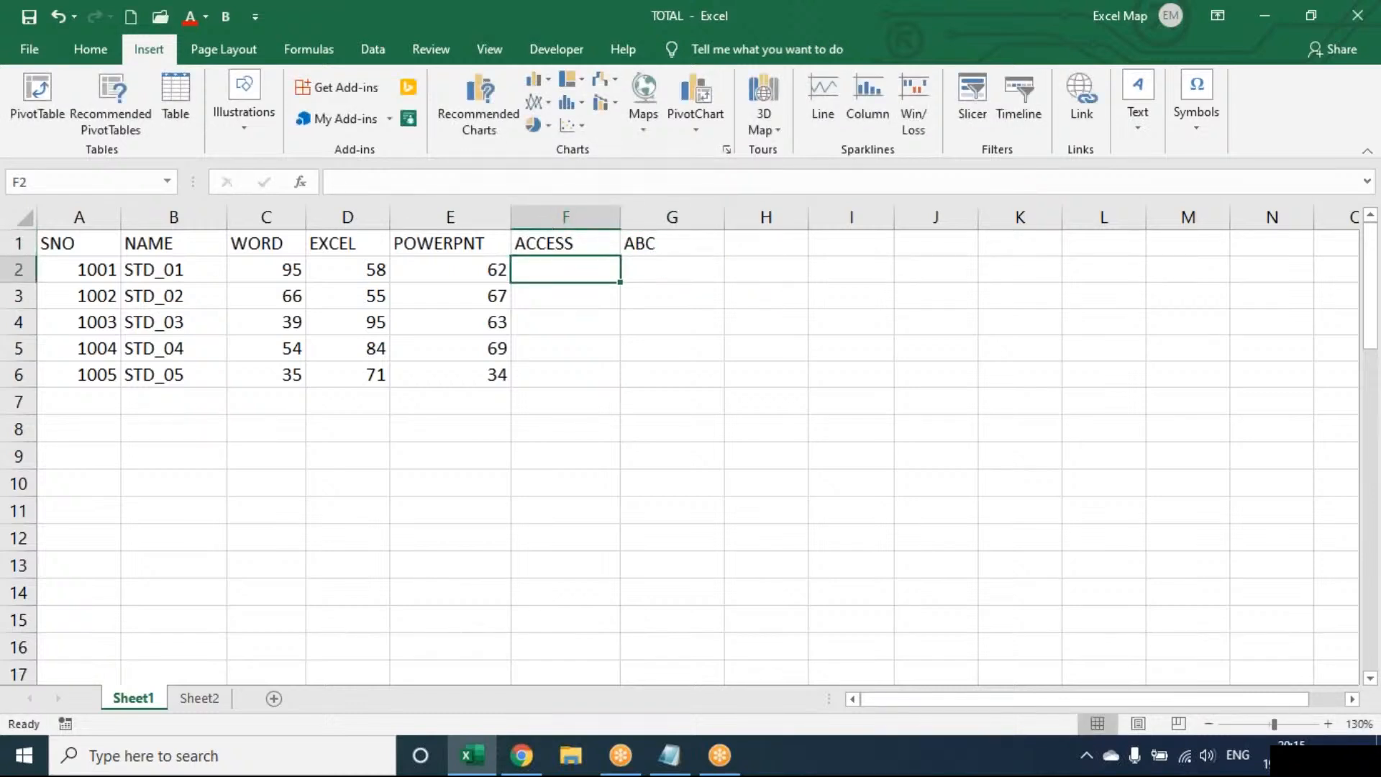
Enter the formula =RANDBETWEEN(40,100) in F2 to generate a random ACCESS mark.
text(=RAND)
key(Down)
key(Tab)
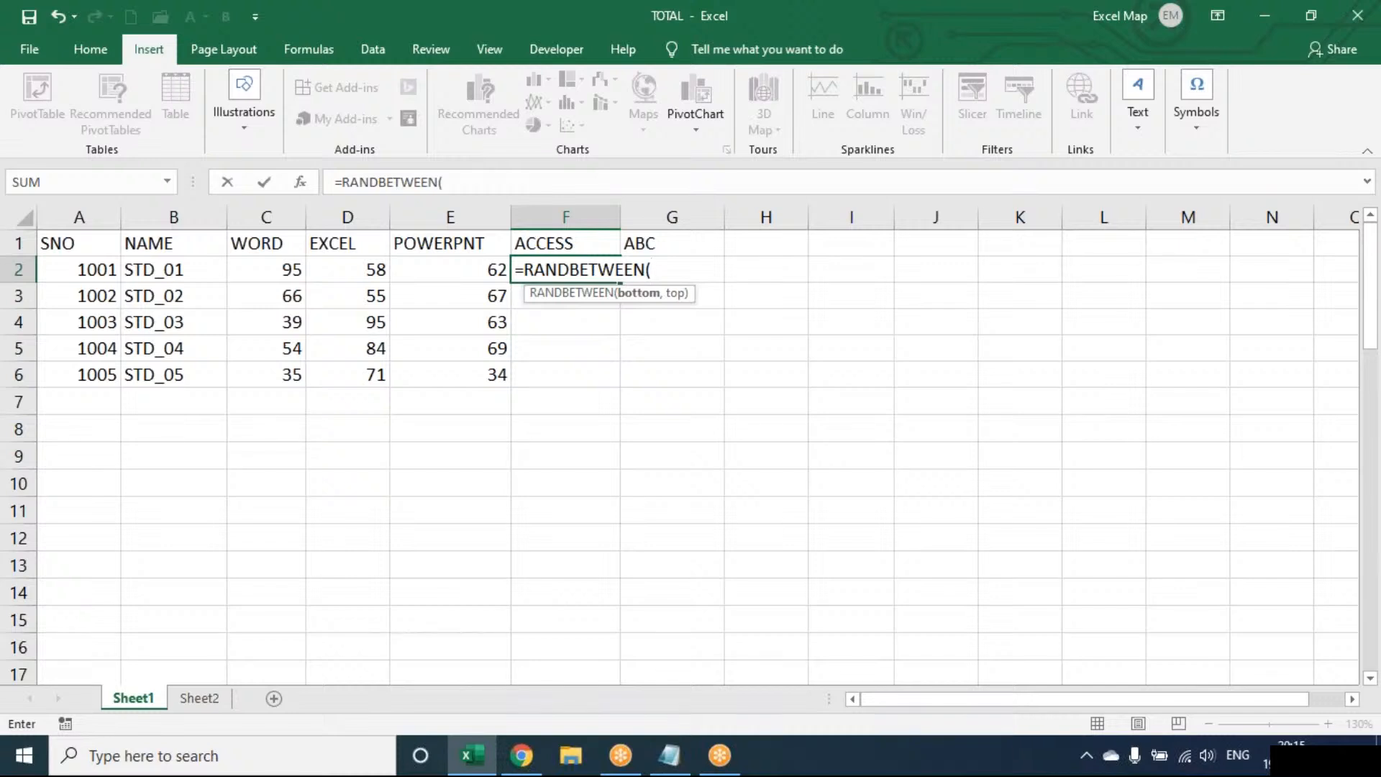
text(40,100)
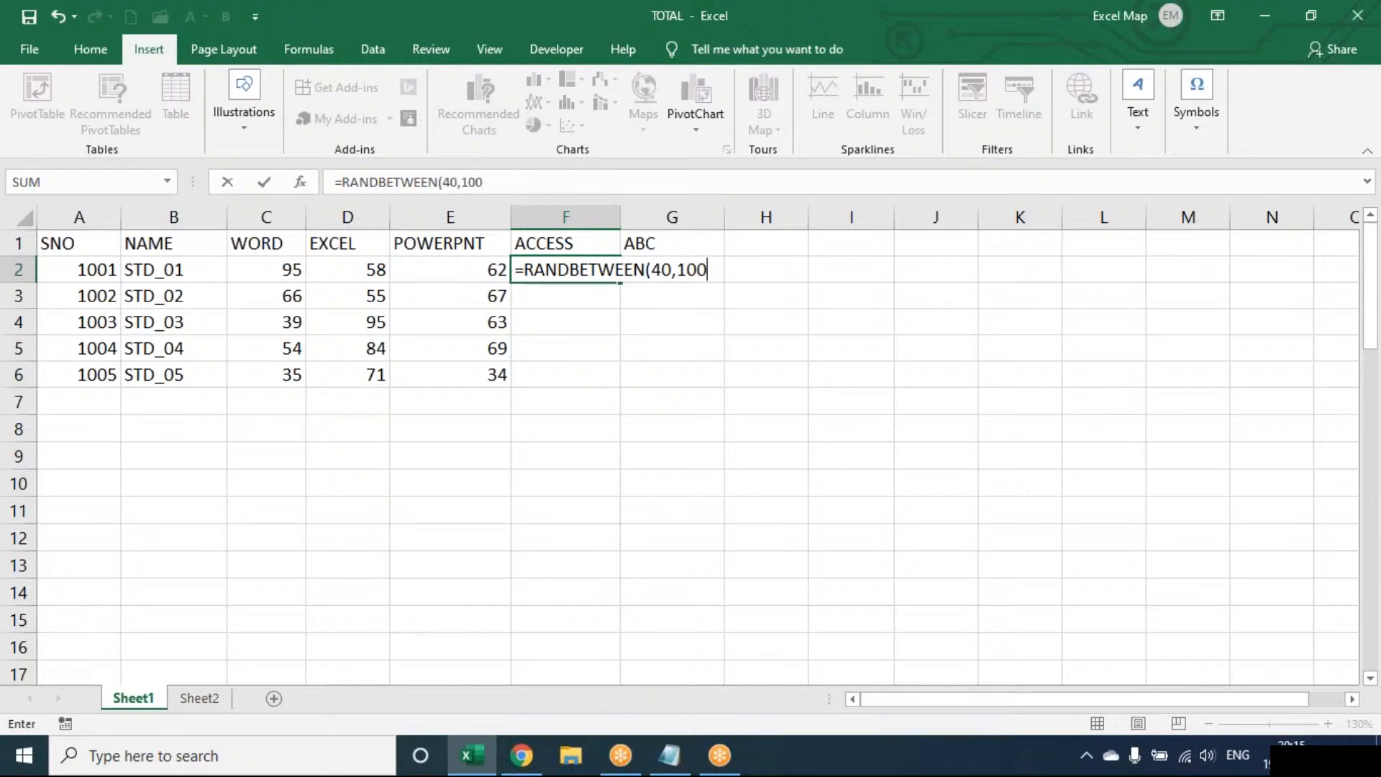
key(Return)
Fill the random-mark formula from F2 down and across the range F2:G6.
key(Up)
key(shift+Right)
key(shift+Down)
key(shift+Down)
key(shift+Down)
key(shift+Down)
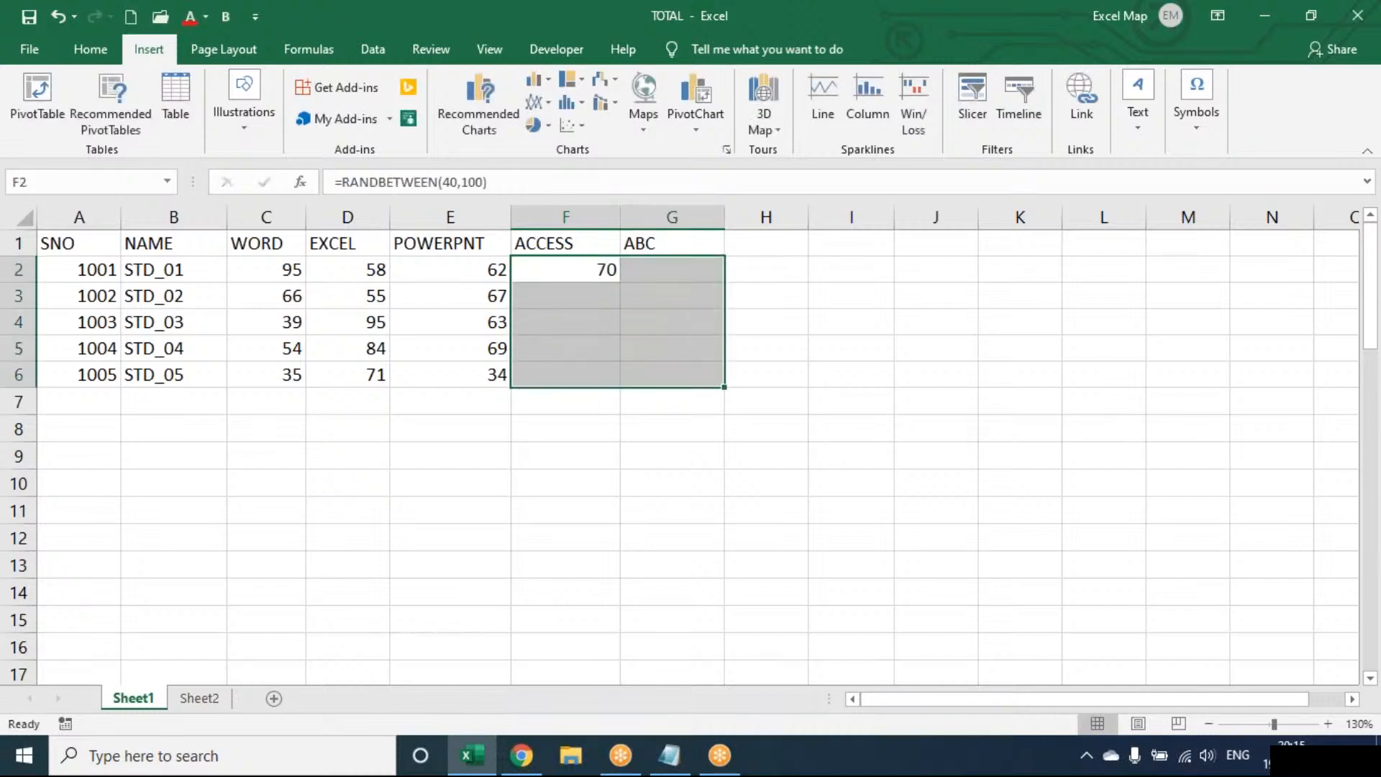
key(ctrl+d)
key(ctrl+r)
Replace the random formulas in F2:G6 with their fixed values by copying and pasting values only.
key(ctrl+c)
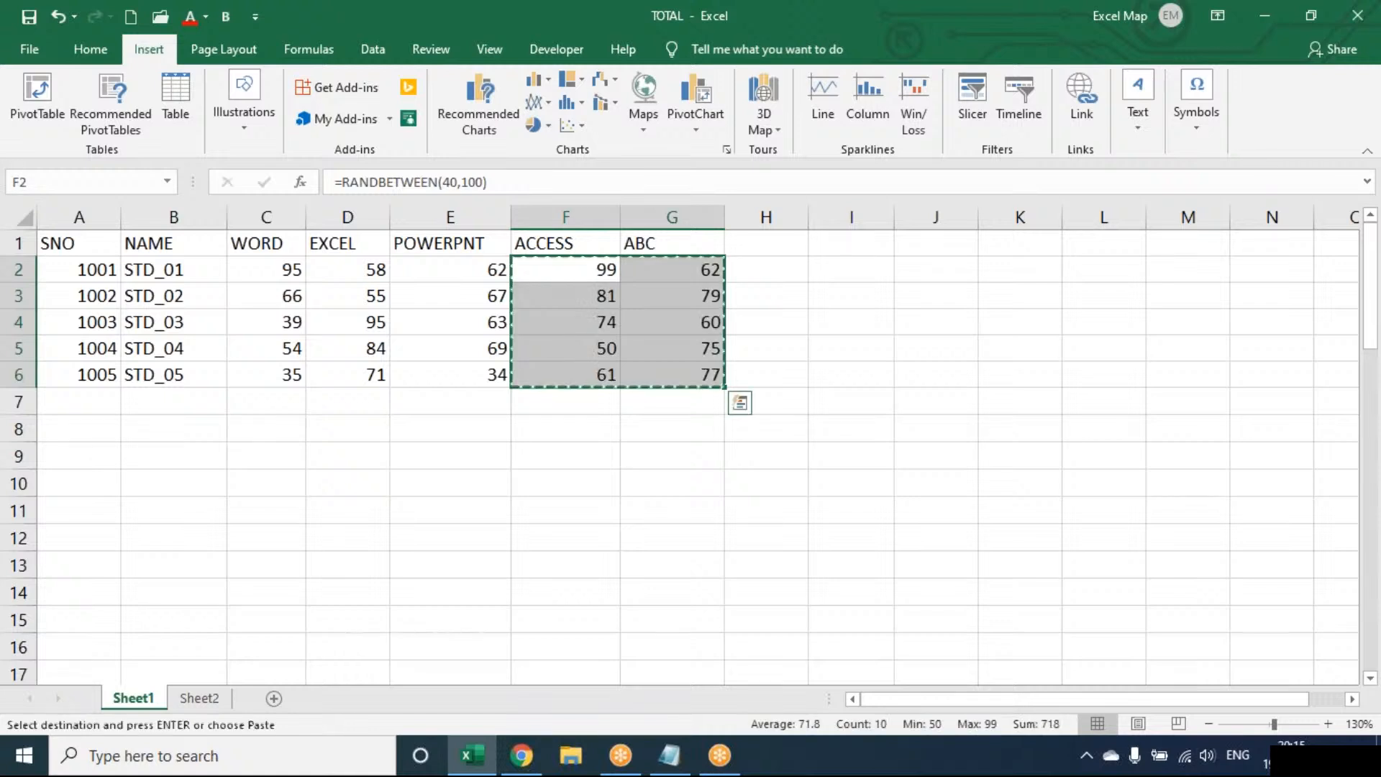
key(ctrl+alt+v)
key(v)
key(Return)
key(Escape)
Enter the headers LINE, COLUMN and W/L in H1:J1 and slightly widen those columns.
key(Right)
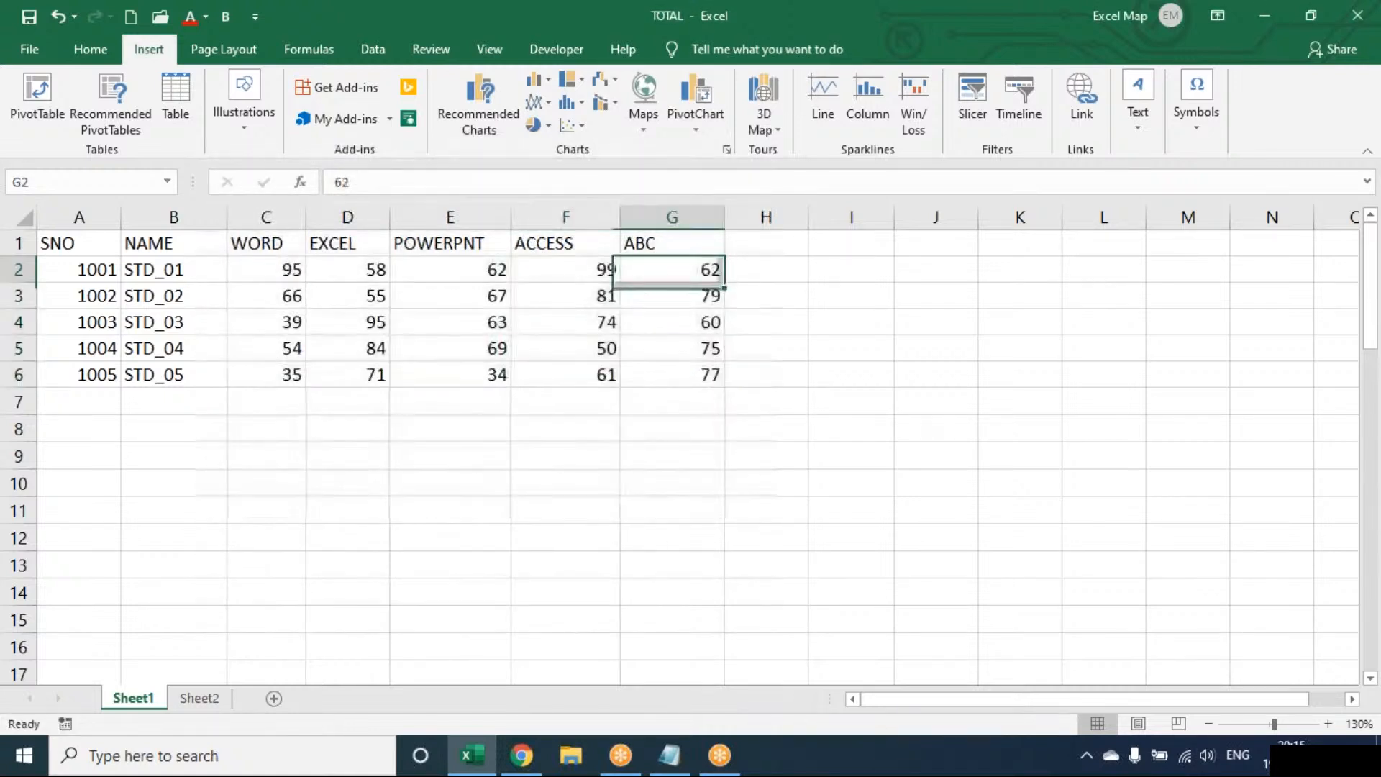
key(Right)
key(Up)
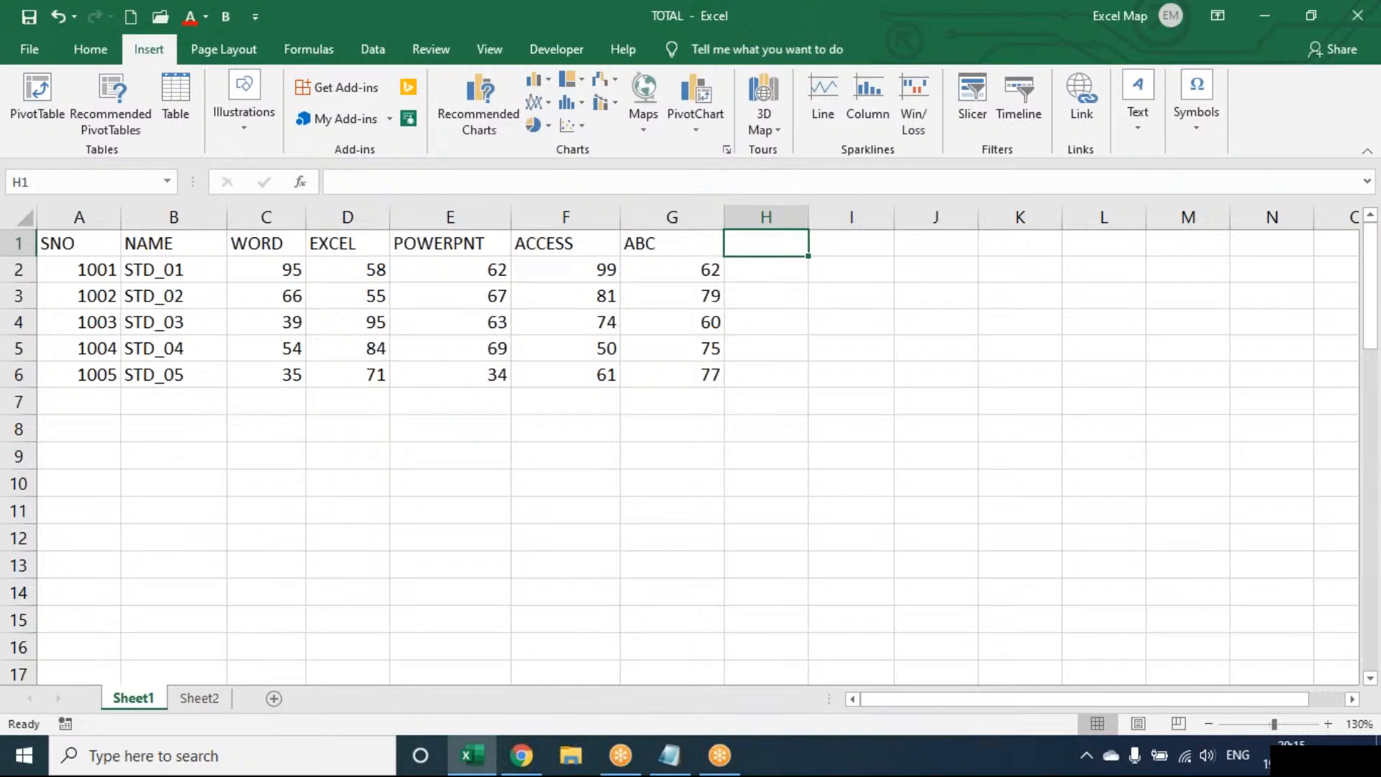
text(lin)
key(BackSpace)
key(BackSpace)
key(BackSpace)
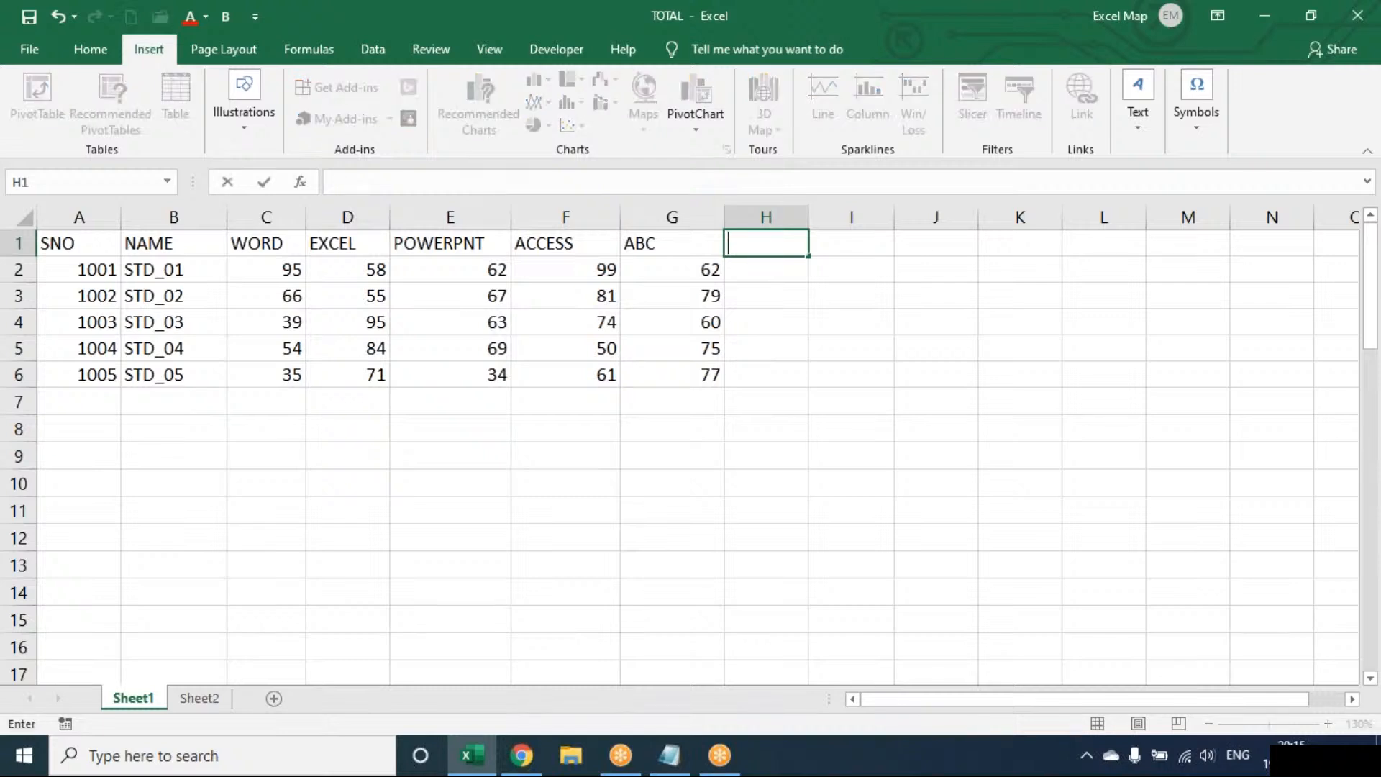
text(LINE)
key(Tab)
text(COLUMN)
key(Tab)
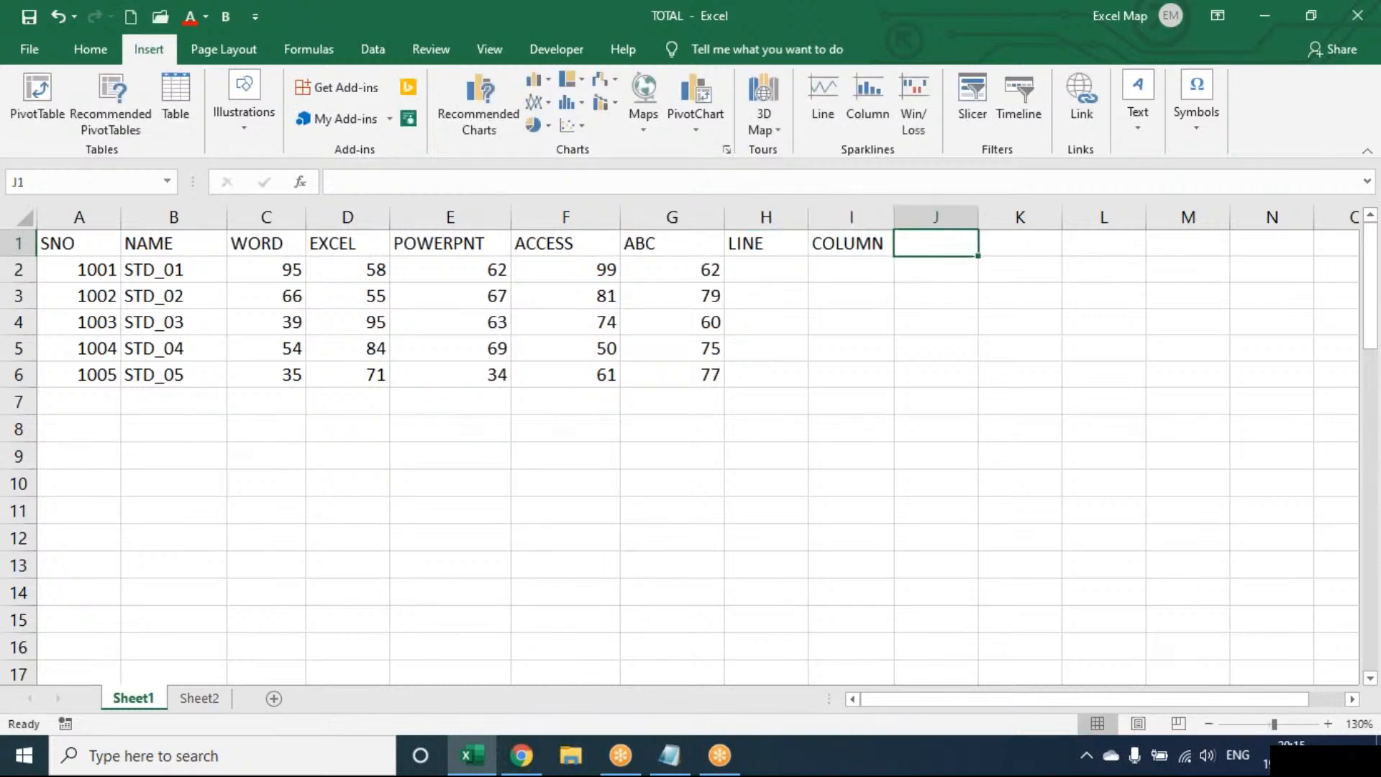
text(W/L)
key(Return)
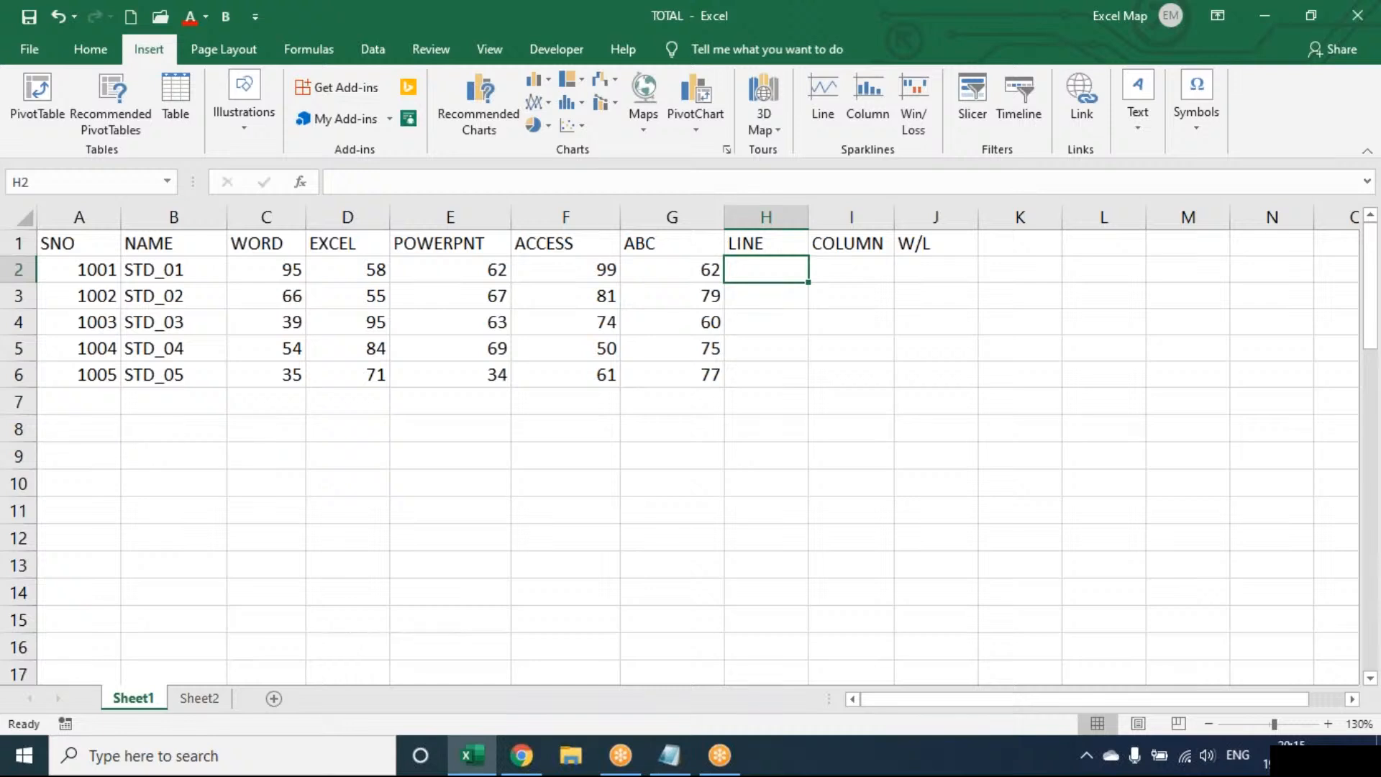
drag(808, 216, 826, 216)
drag(916, 215, 1036, 216)
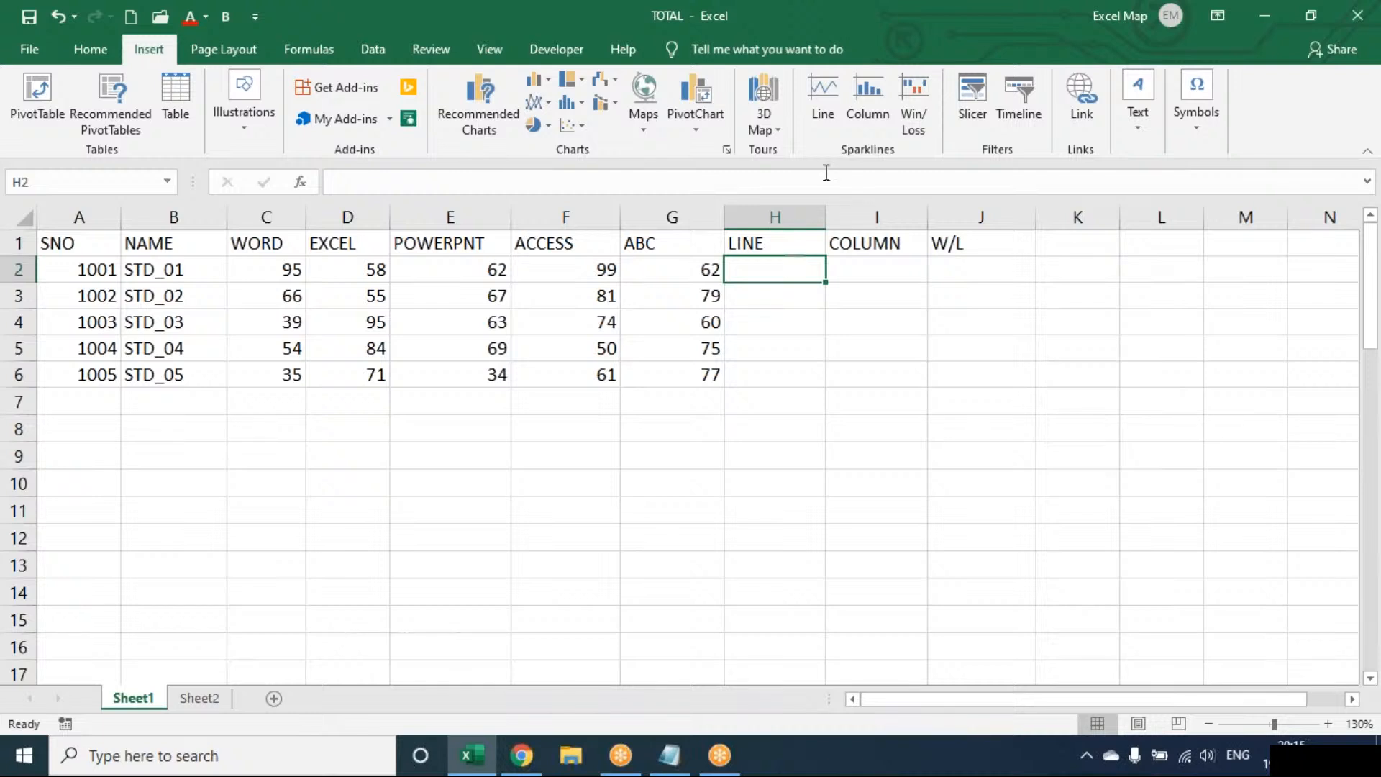
Insert a line sparkline in H2 from data range C2:G2 and fill it down to H6.
click(823, 100)
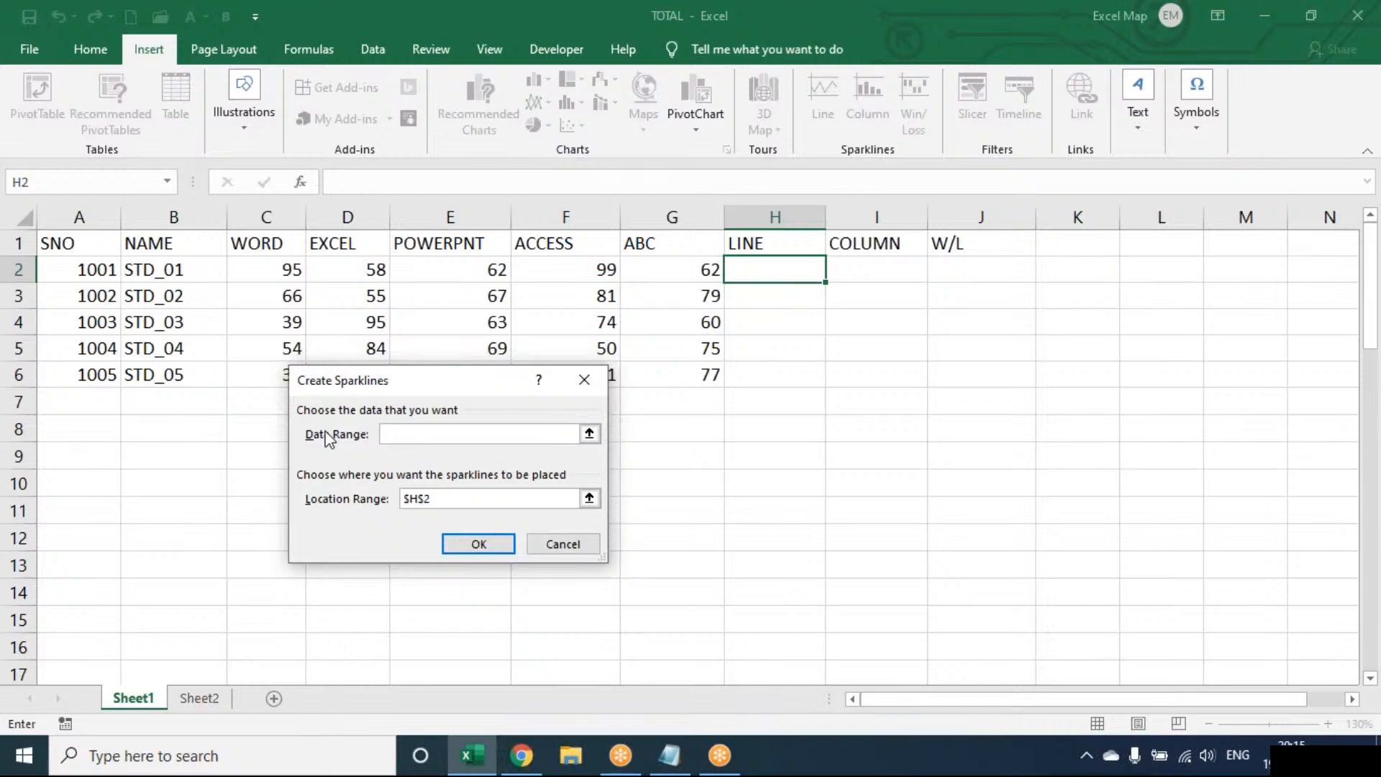
drag(273, 264, 657, 261)
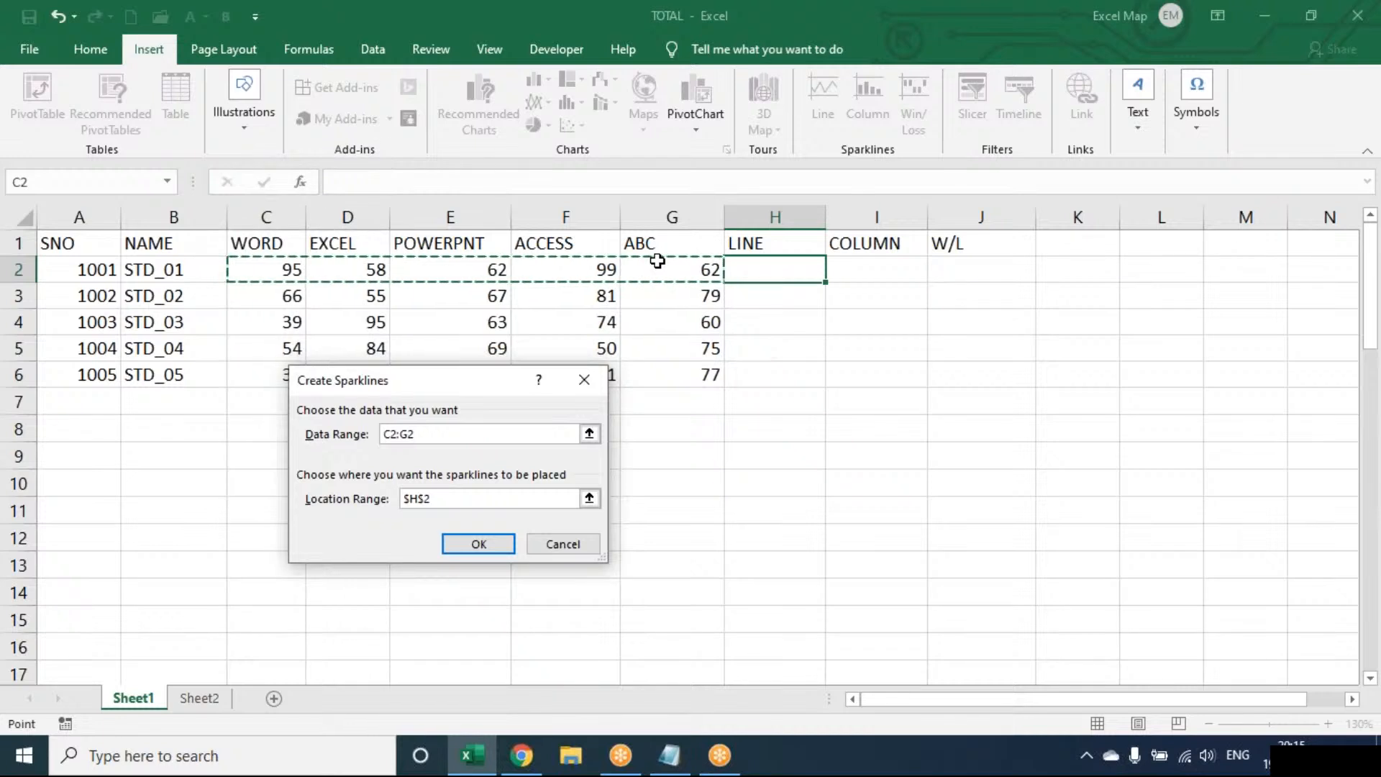
click(497, 550)
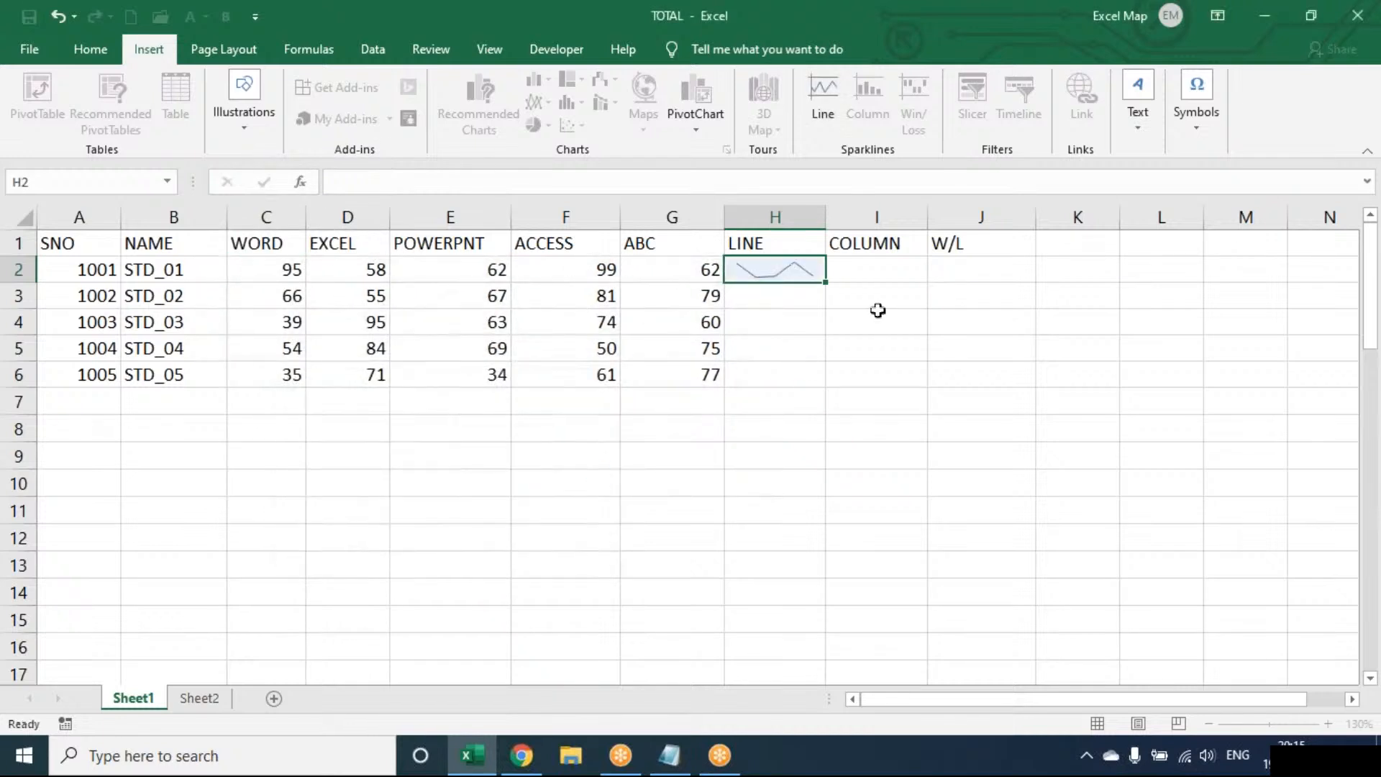
drag(826, 282, 813, 381)
Widen column H and show the high and low points on its line sparklines.
drag(826, 219, 918, 221)
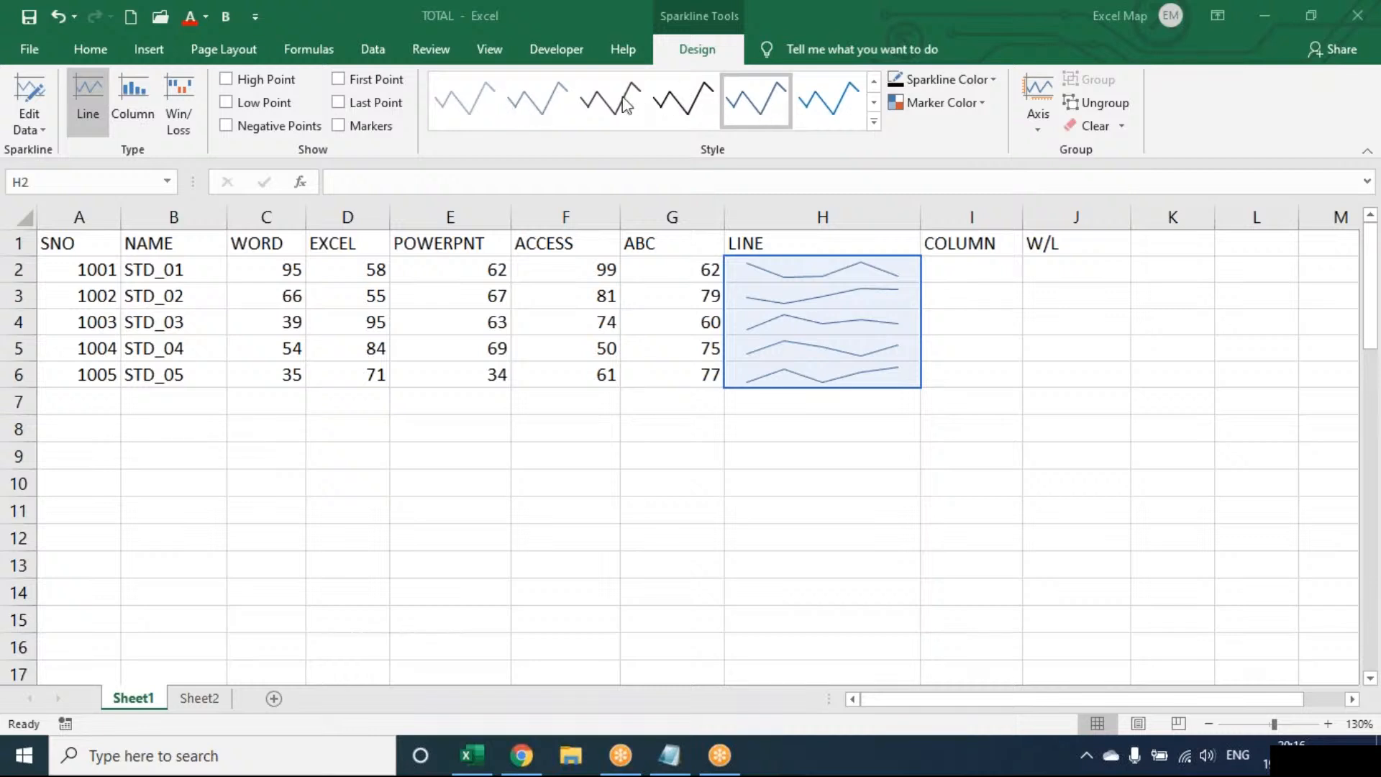
click(287, 81)
click(289, 82)
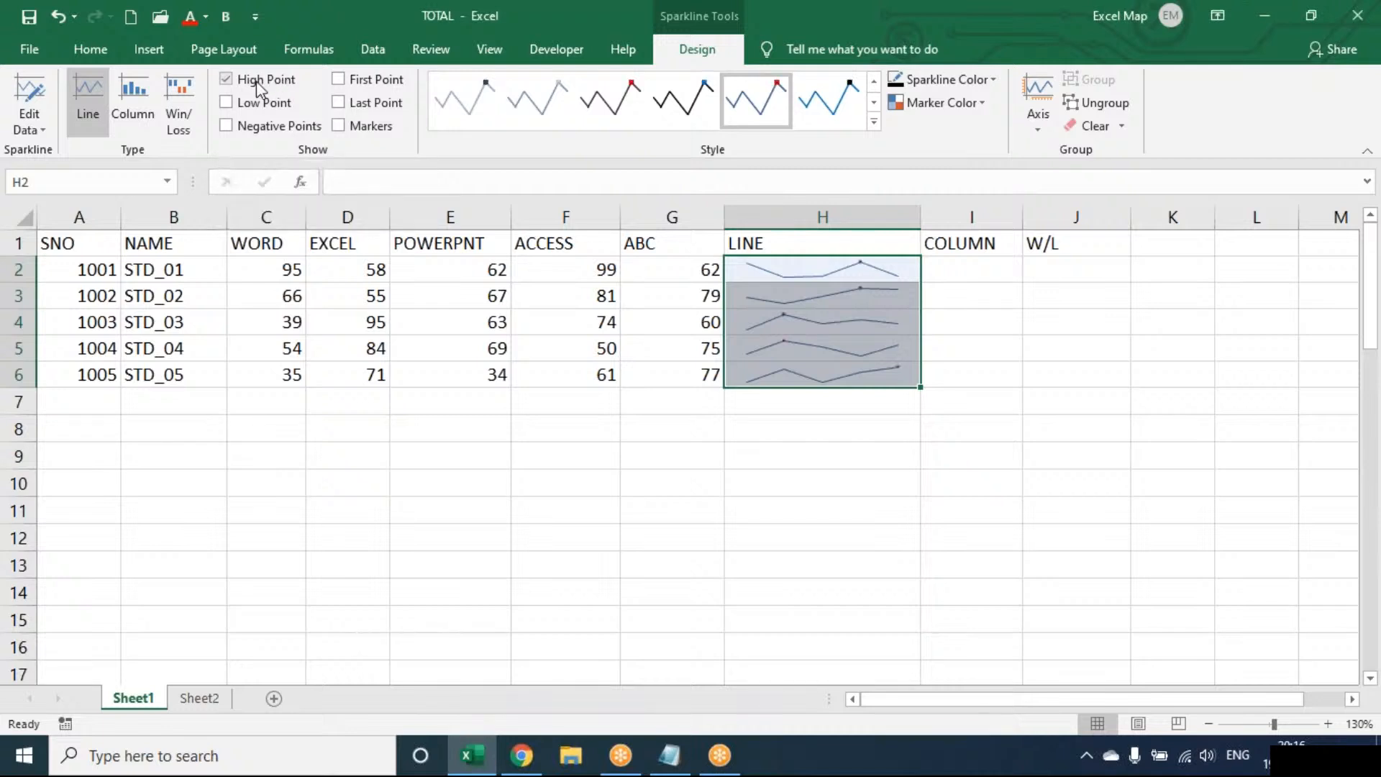
click(253, 106)
Try the Column and Win/Loss types on the sparklines in H2:H6 and return them to Line.
click(143, 105)
click(176, 110)
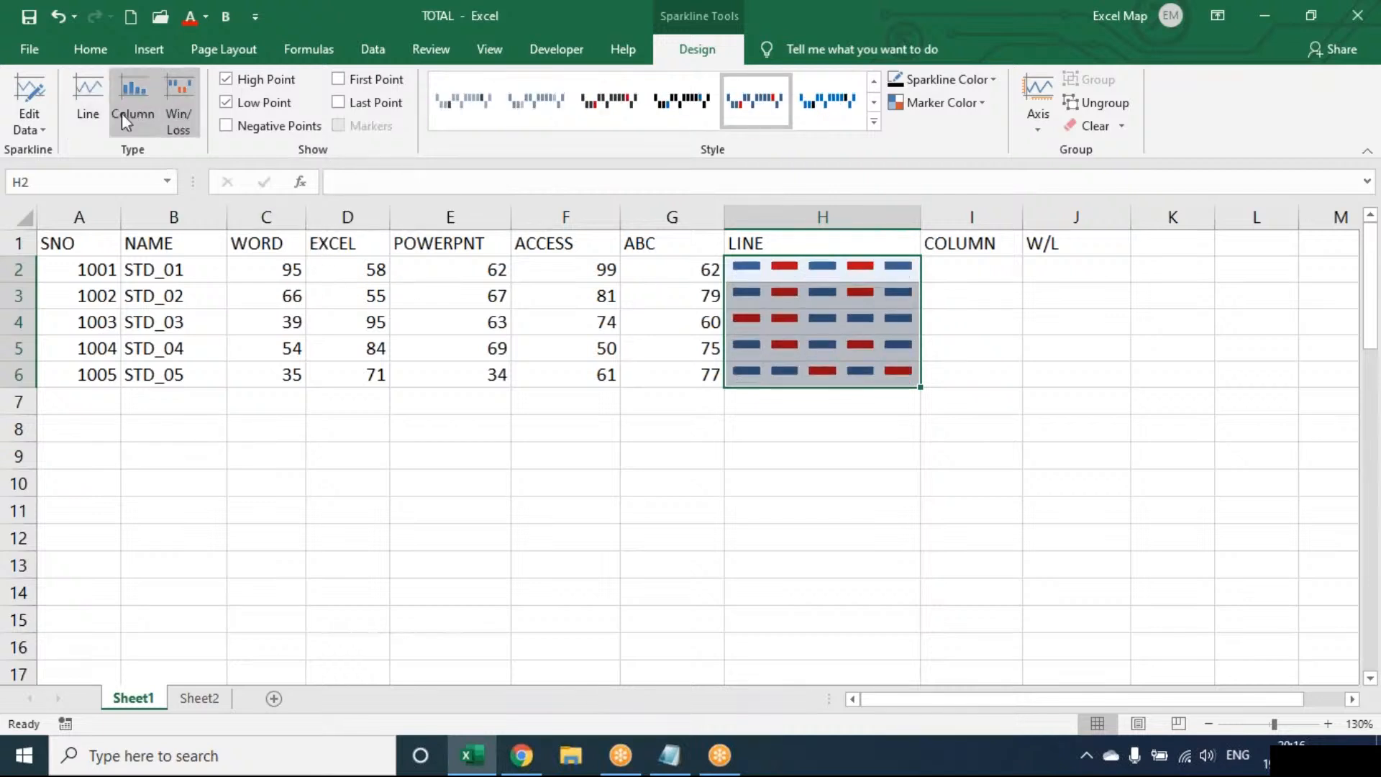
click(99, 114)
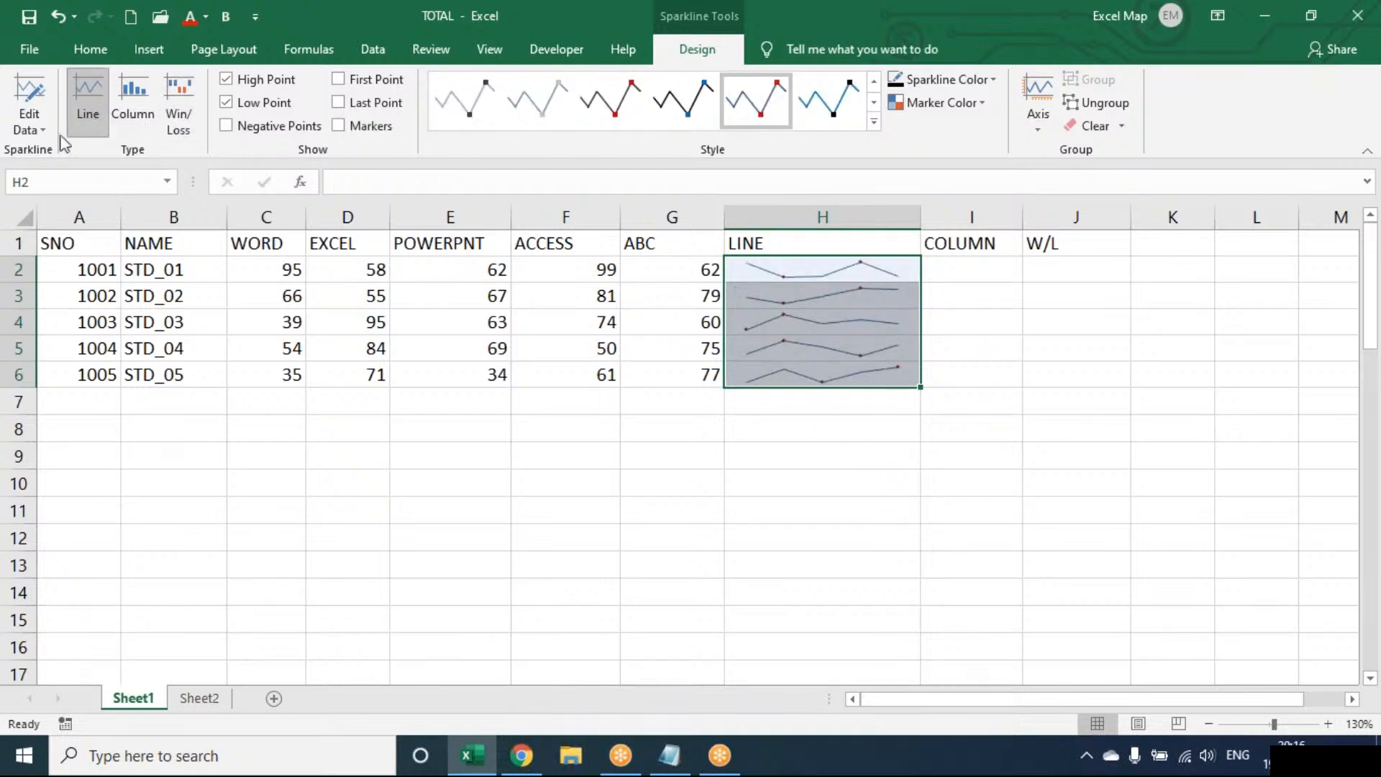
Set the high point marker colour of the sparklines in H2:H6 to red.
click(991, 83)
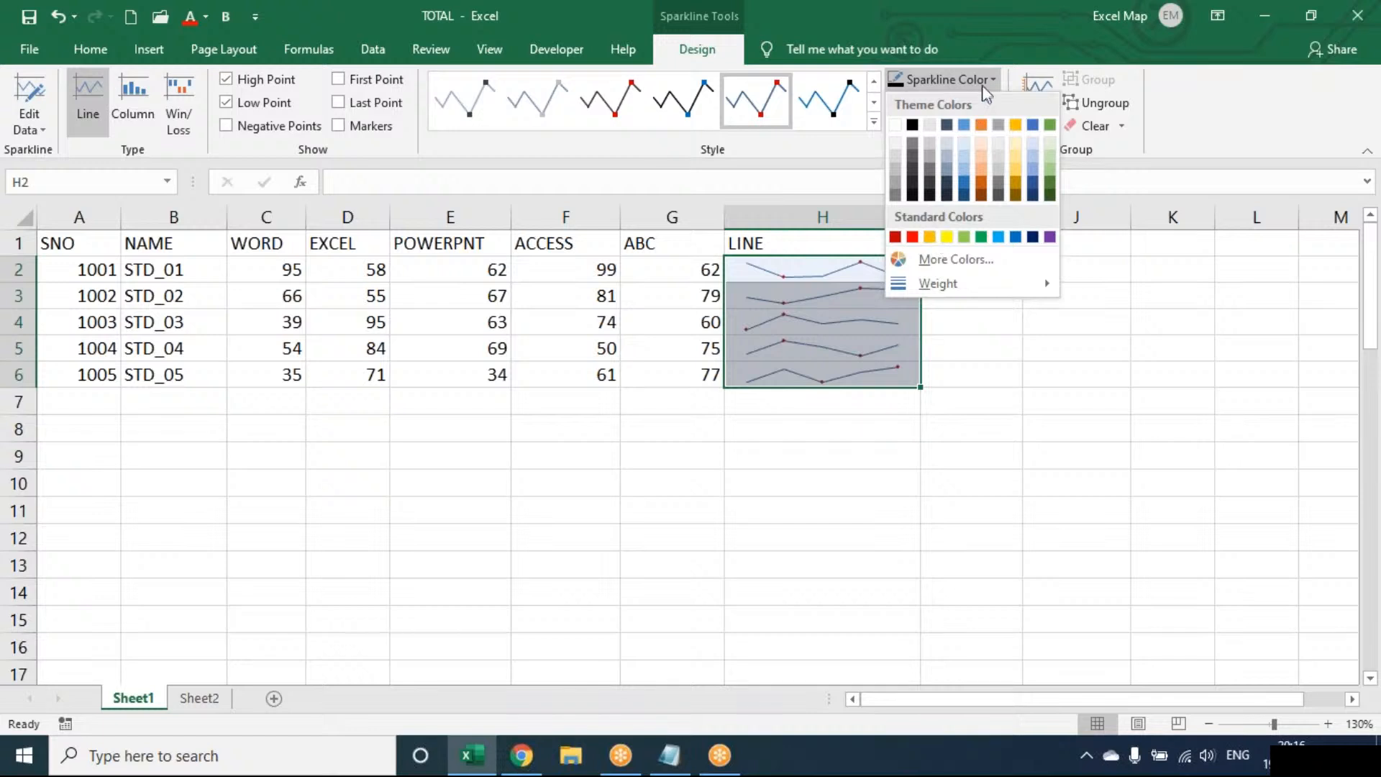
click(989, 80)
click(973, 99)
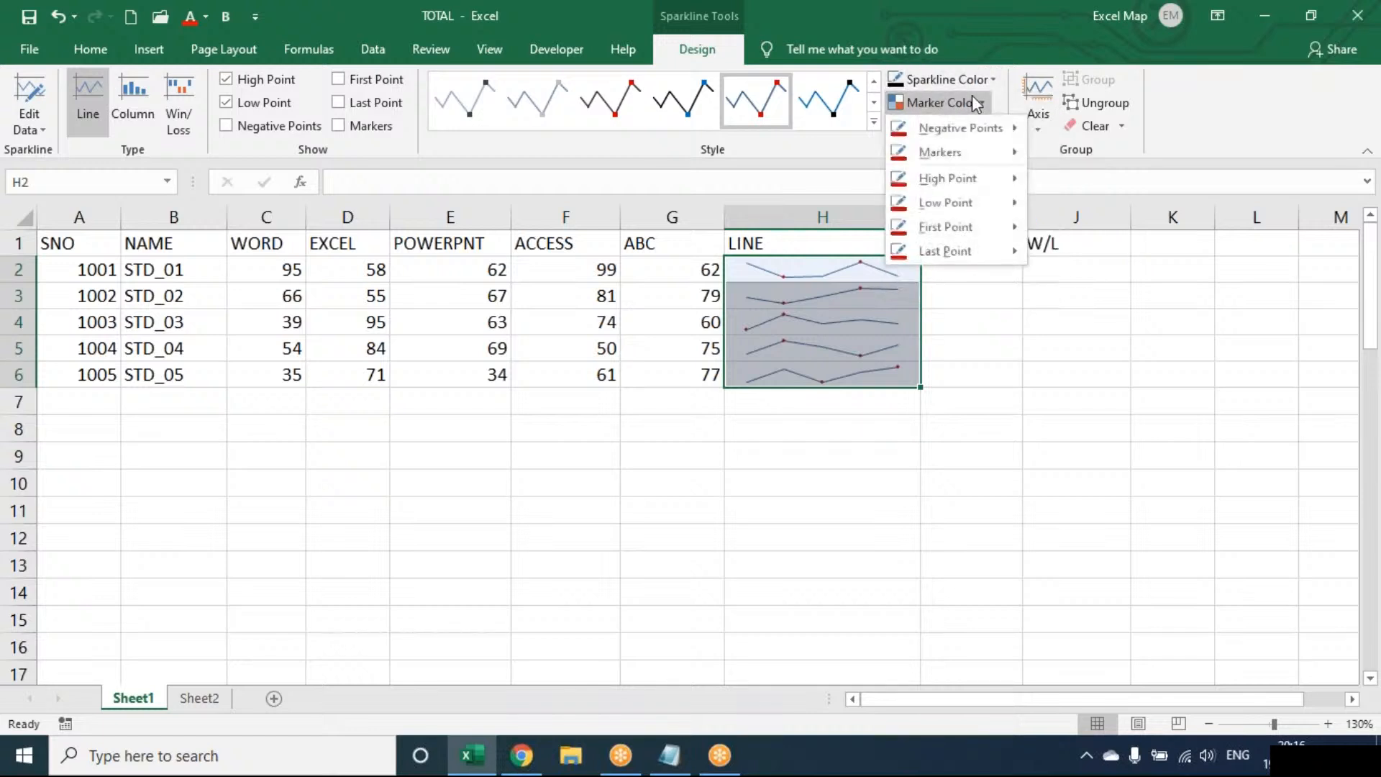
mouse_move(960, 176)
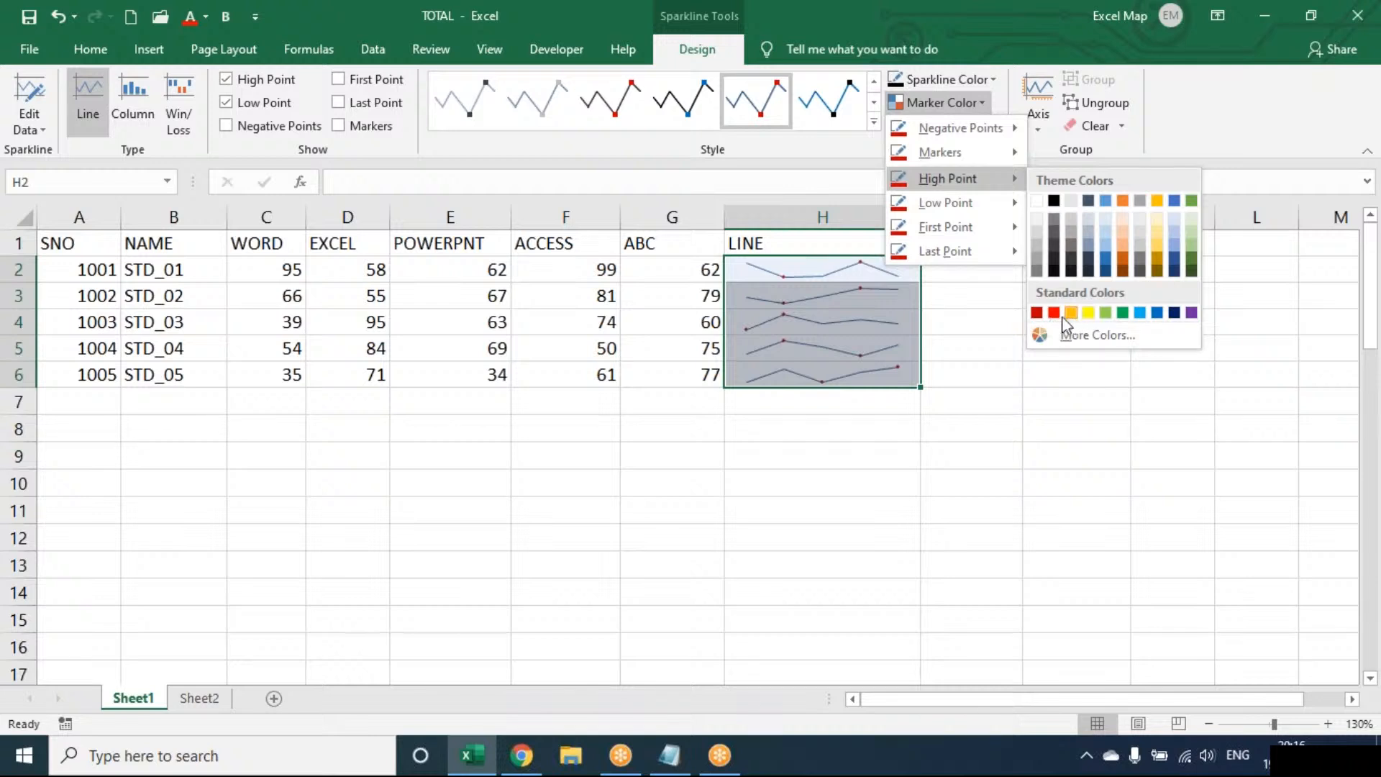
click(1059, 316)
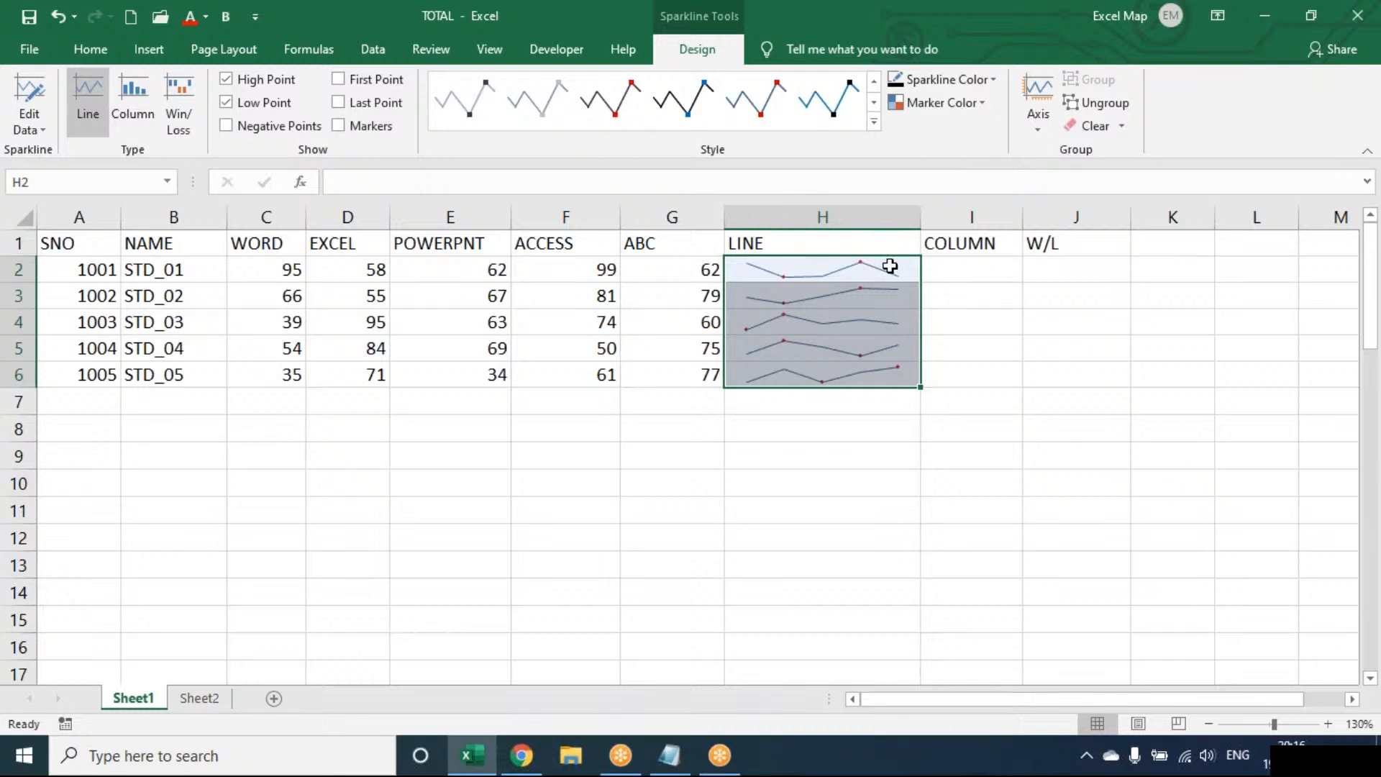
Try to remove the sparkline in H2 by deleting the cell's contents.
click(888, 265)
key(BackSpace)
key(Escape)
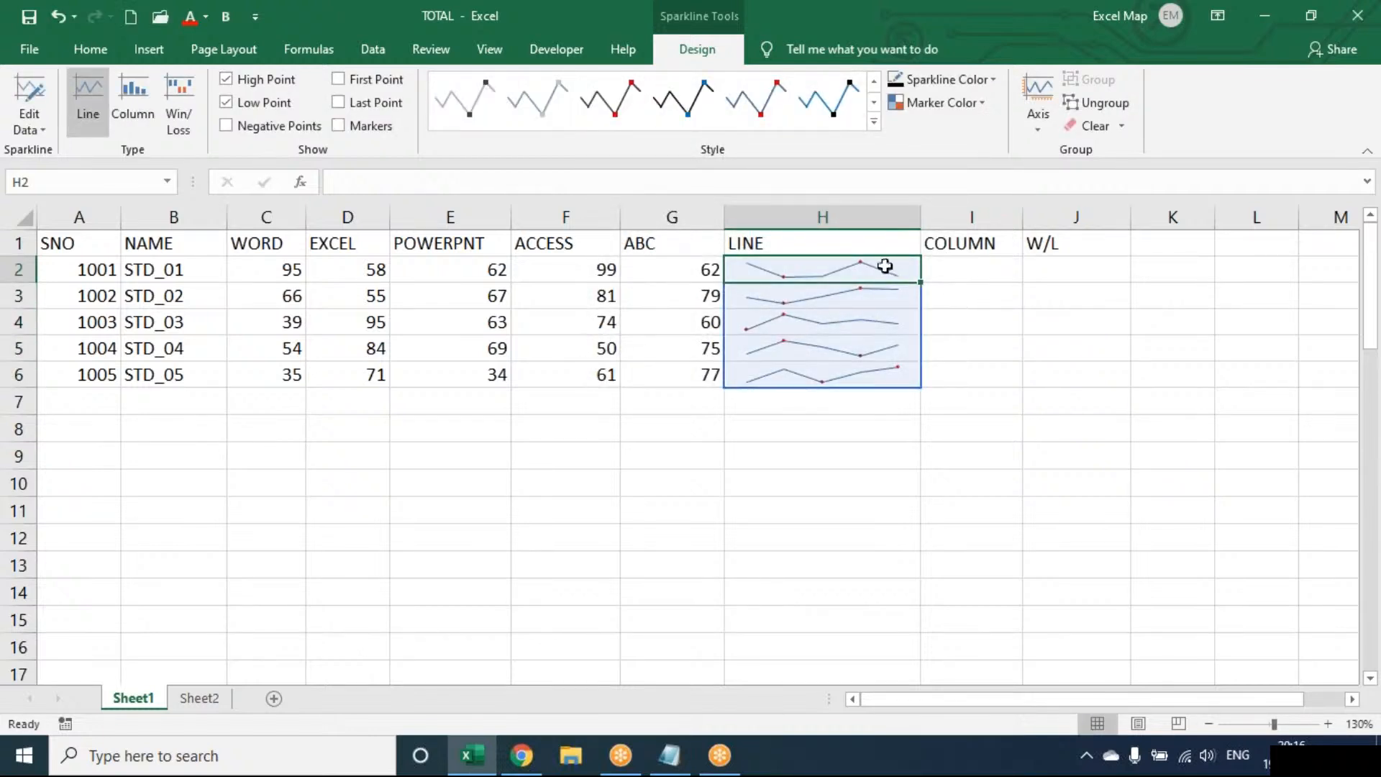
Ungroup the H2 sparkline from the rest of column H and restore the grouping.
click(1098, 104)
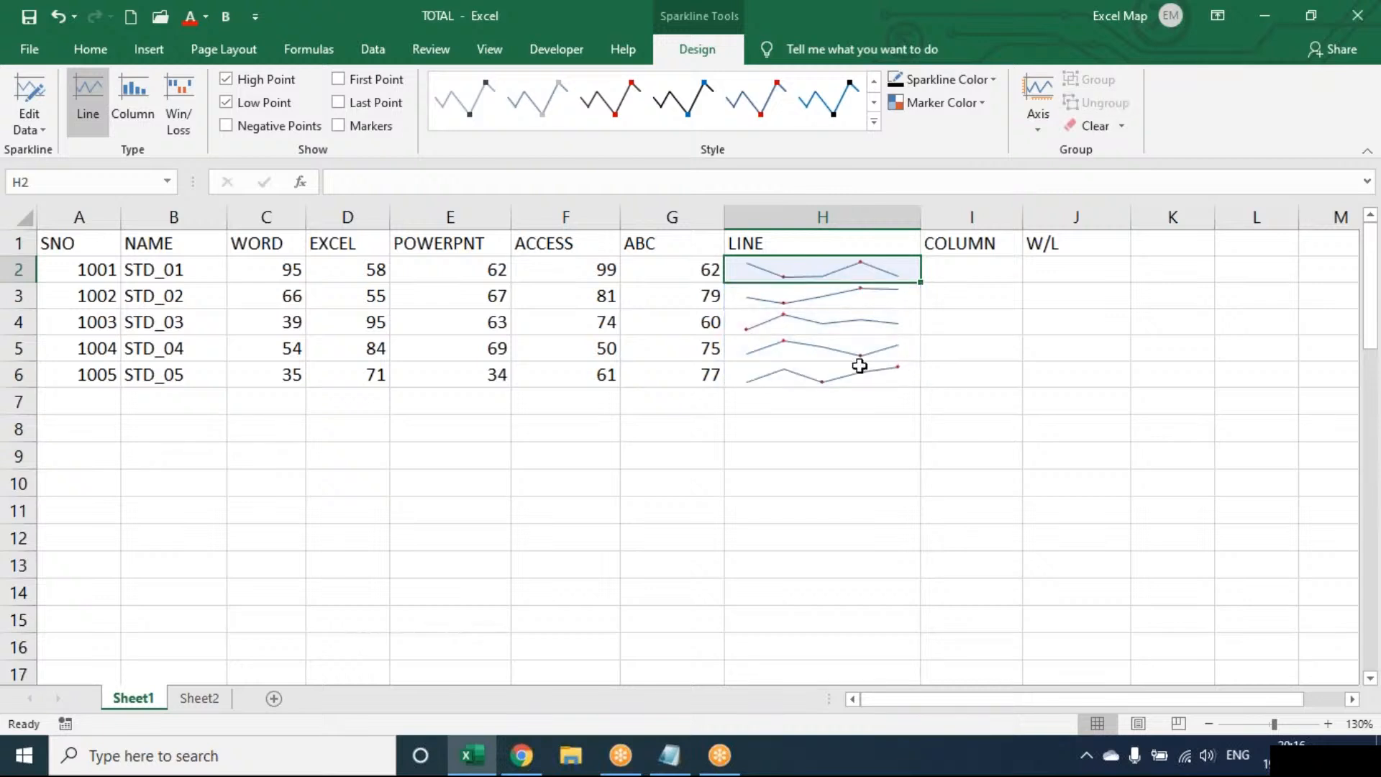
key(shift+Down)
key(shift+Down)
key(shift+Down)
key(shift+Down)
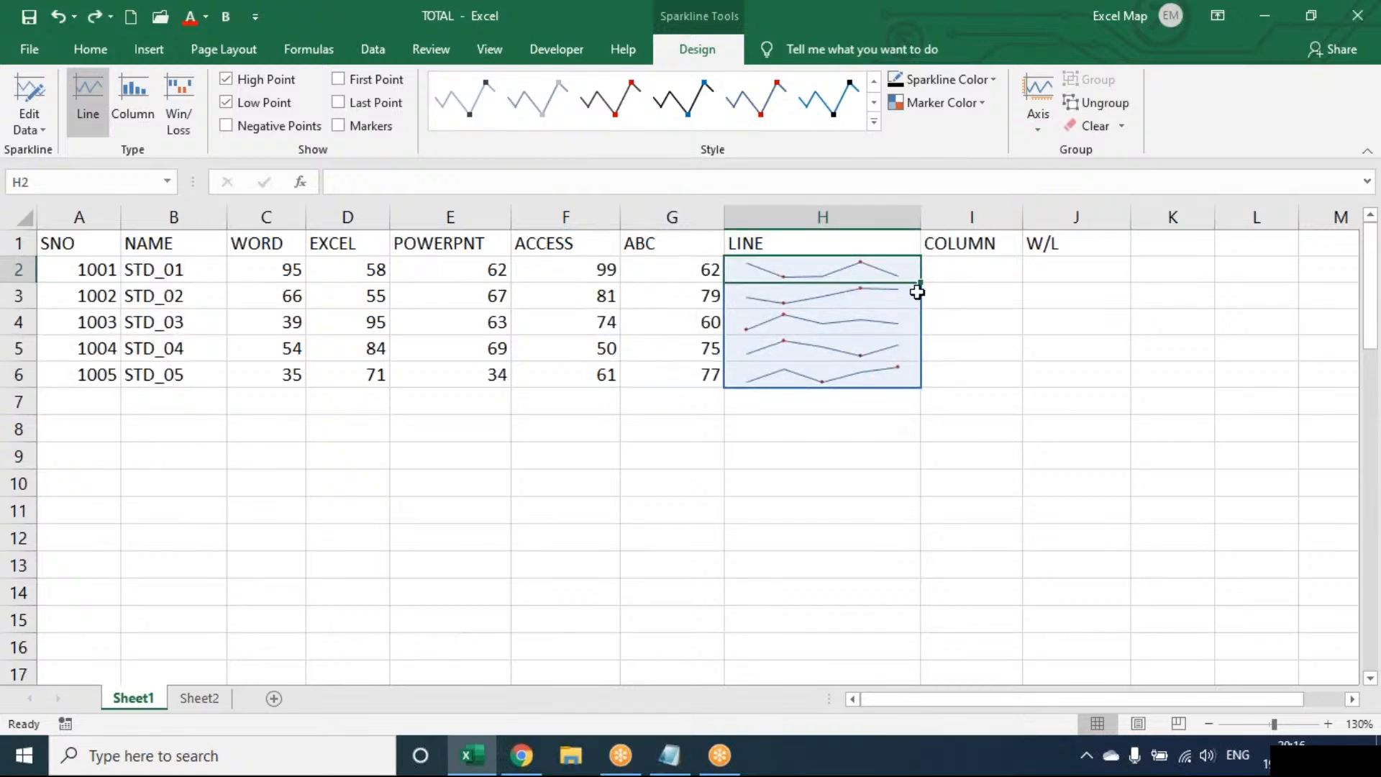
click(882, 290)
click(868, 266)
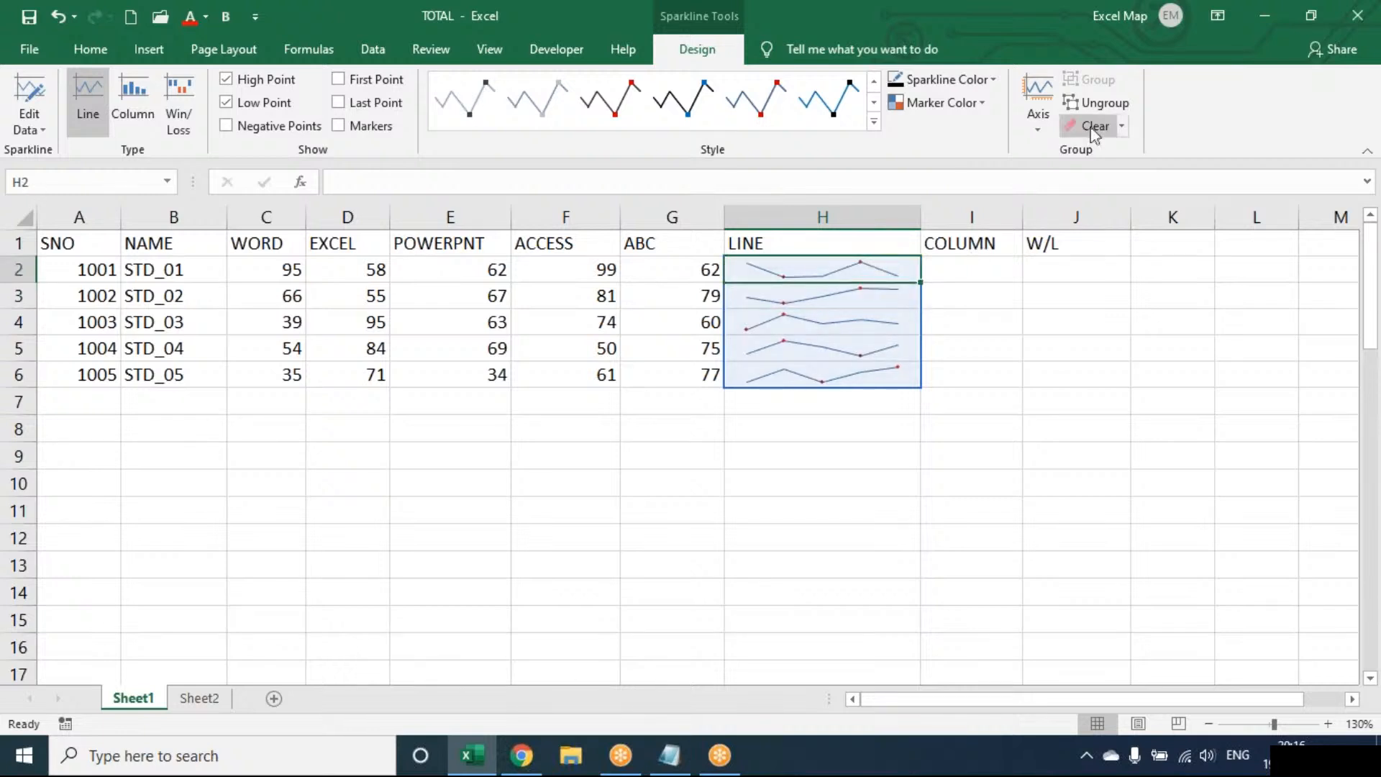
Check the options for clearing the selected sparklines or their group, and move to cell I2.
click(1119, 128)
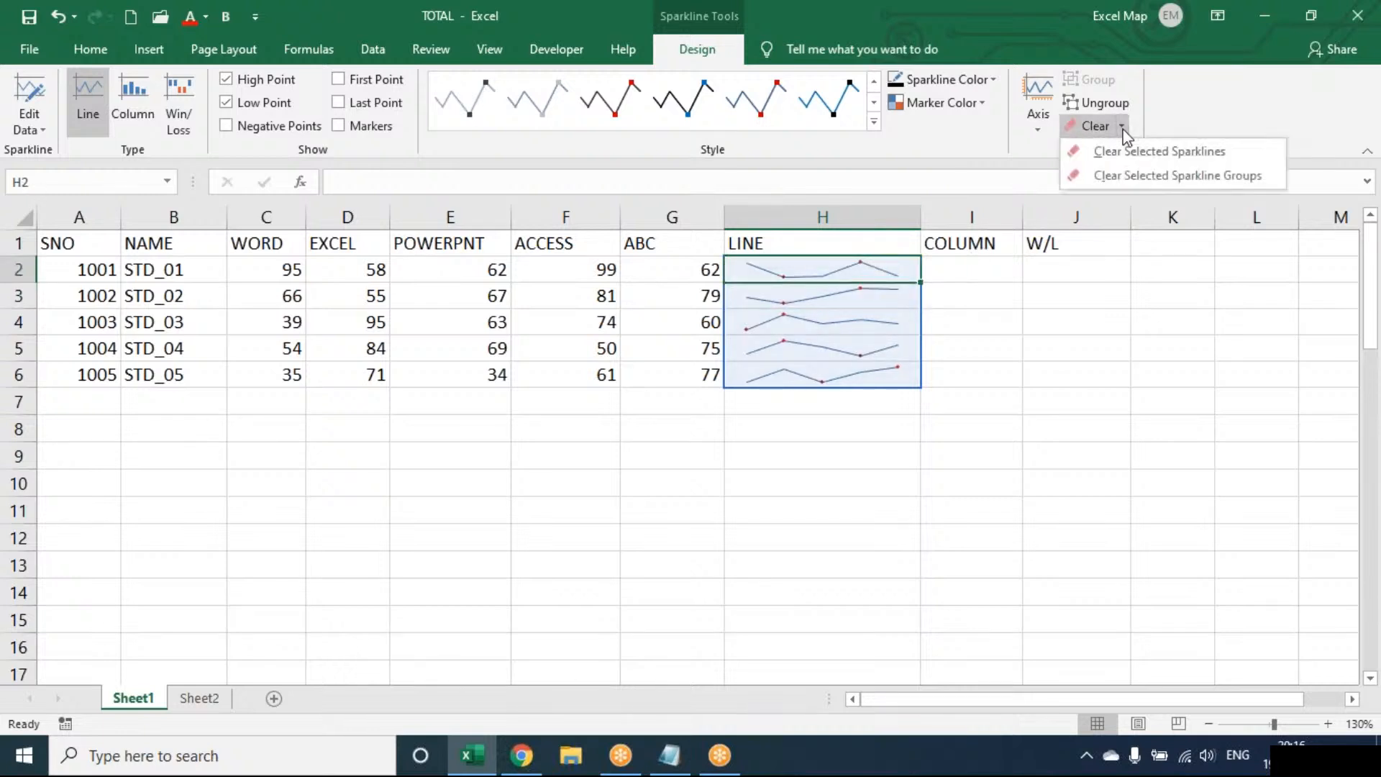
click(1195, 123)
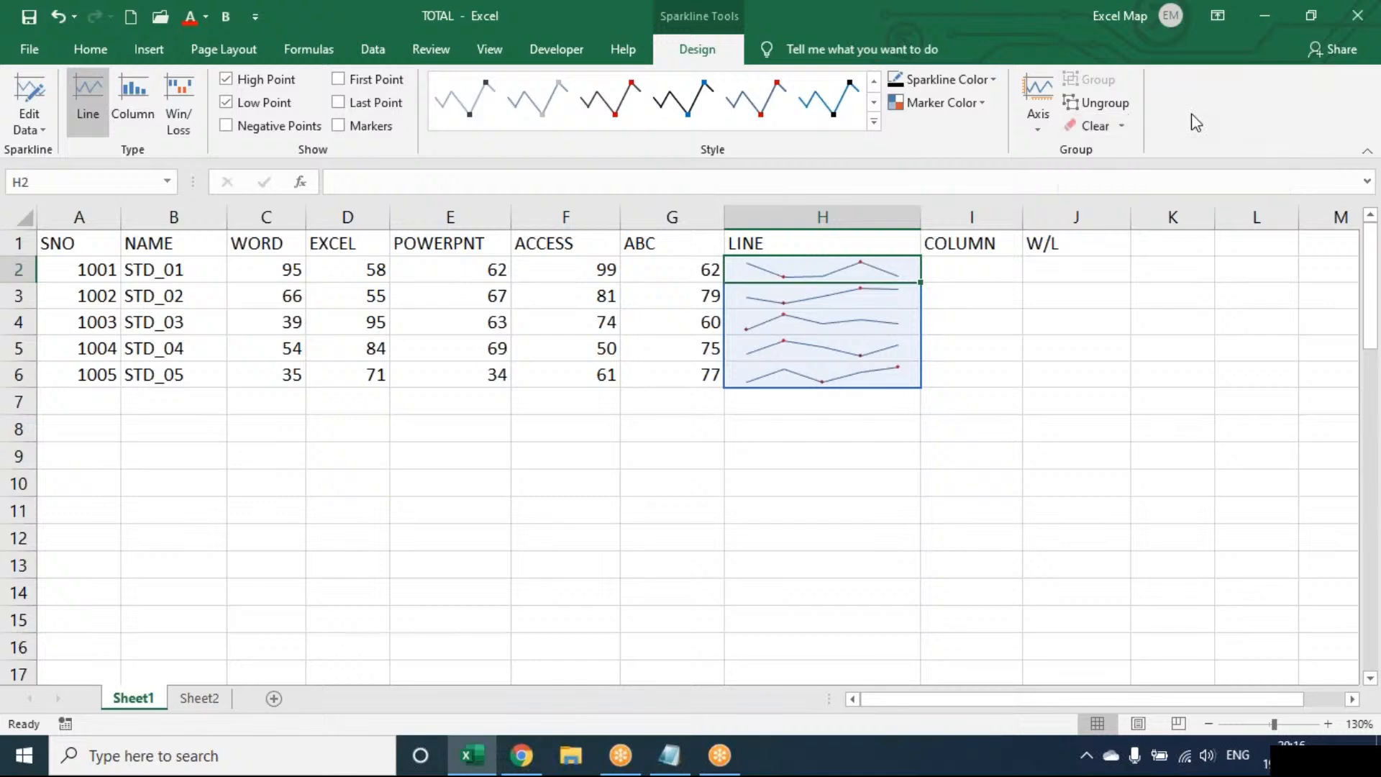
key(Right)
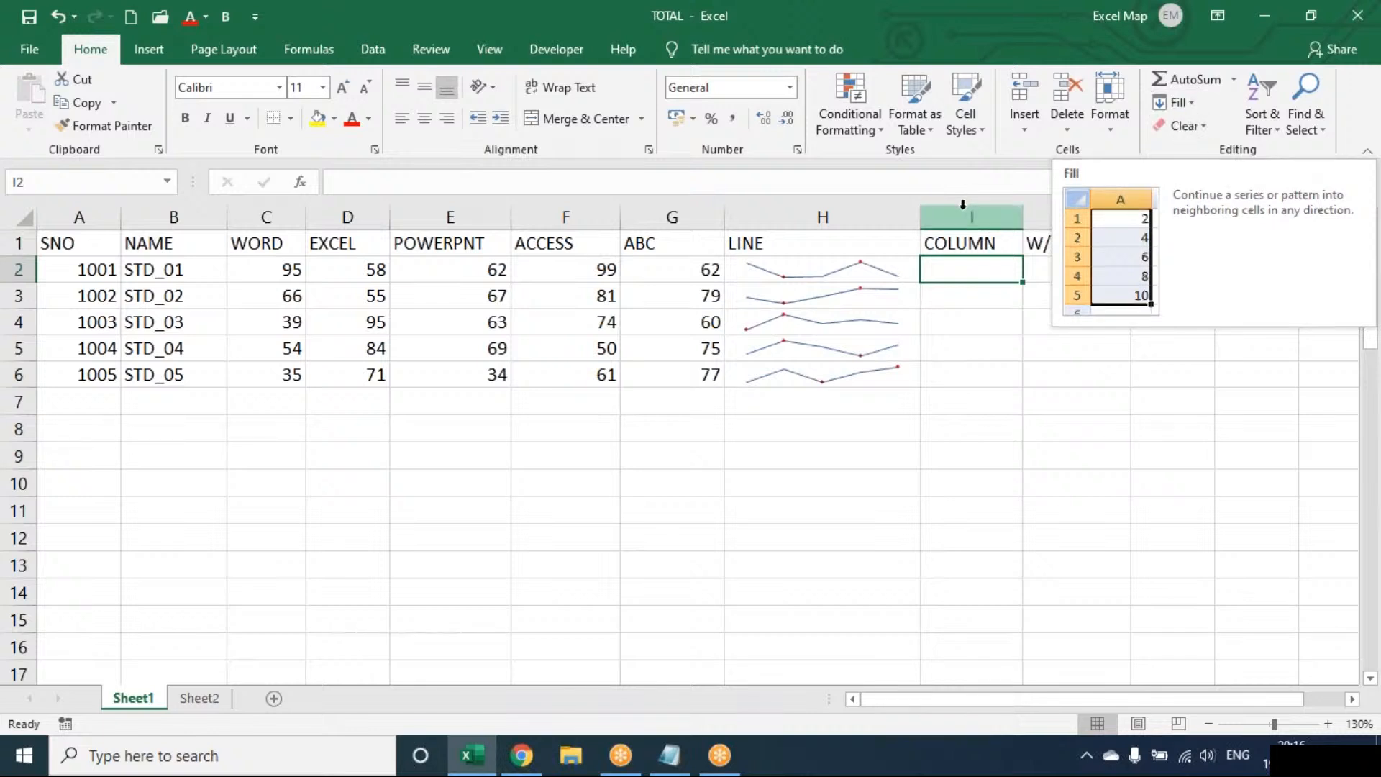
Narrow column H, widen column I, and add column sparklines in I2:I6, starting from the marks in C2:G2.
drag(919, 213, 886, 215)
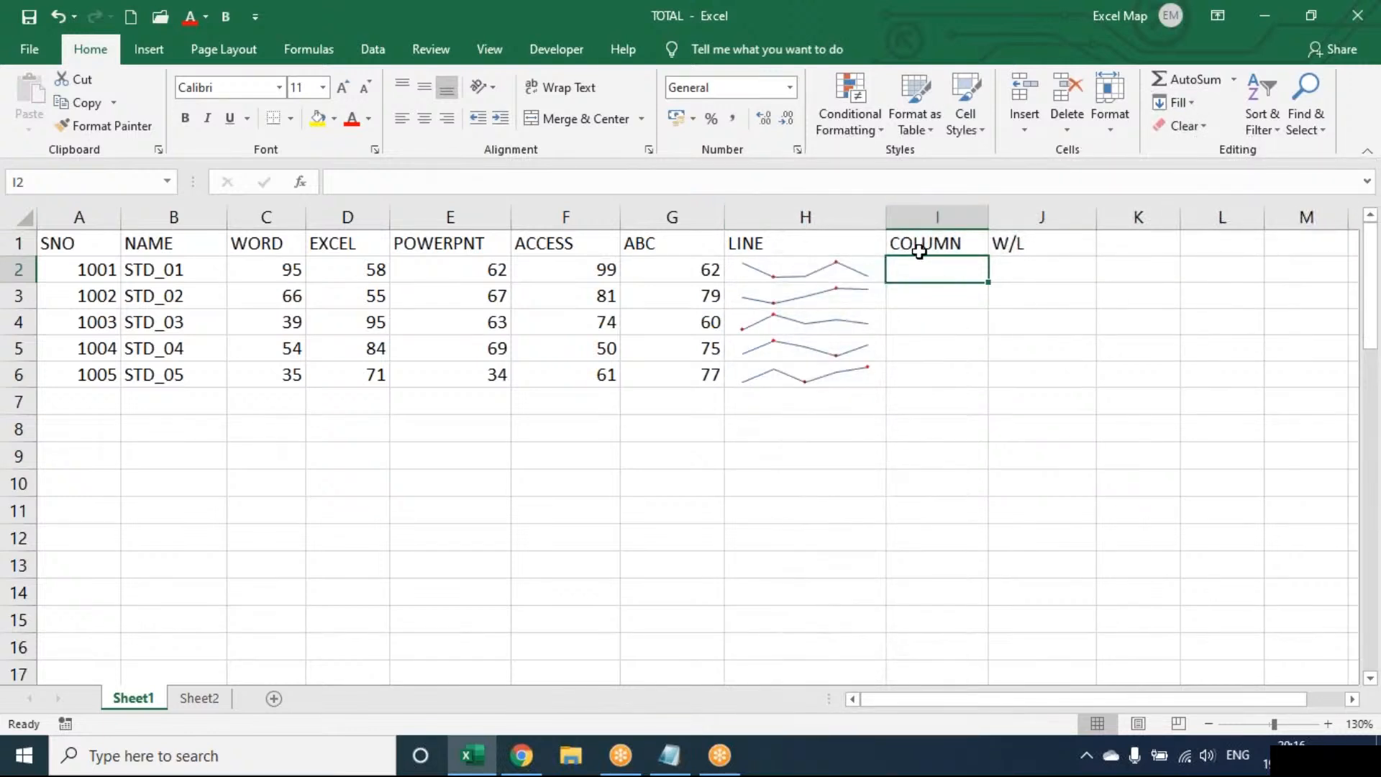
drag(988, 217, 1029, 218)
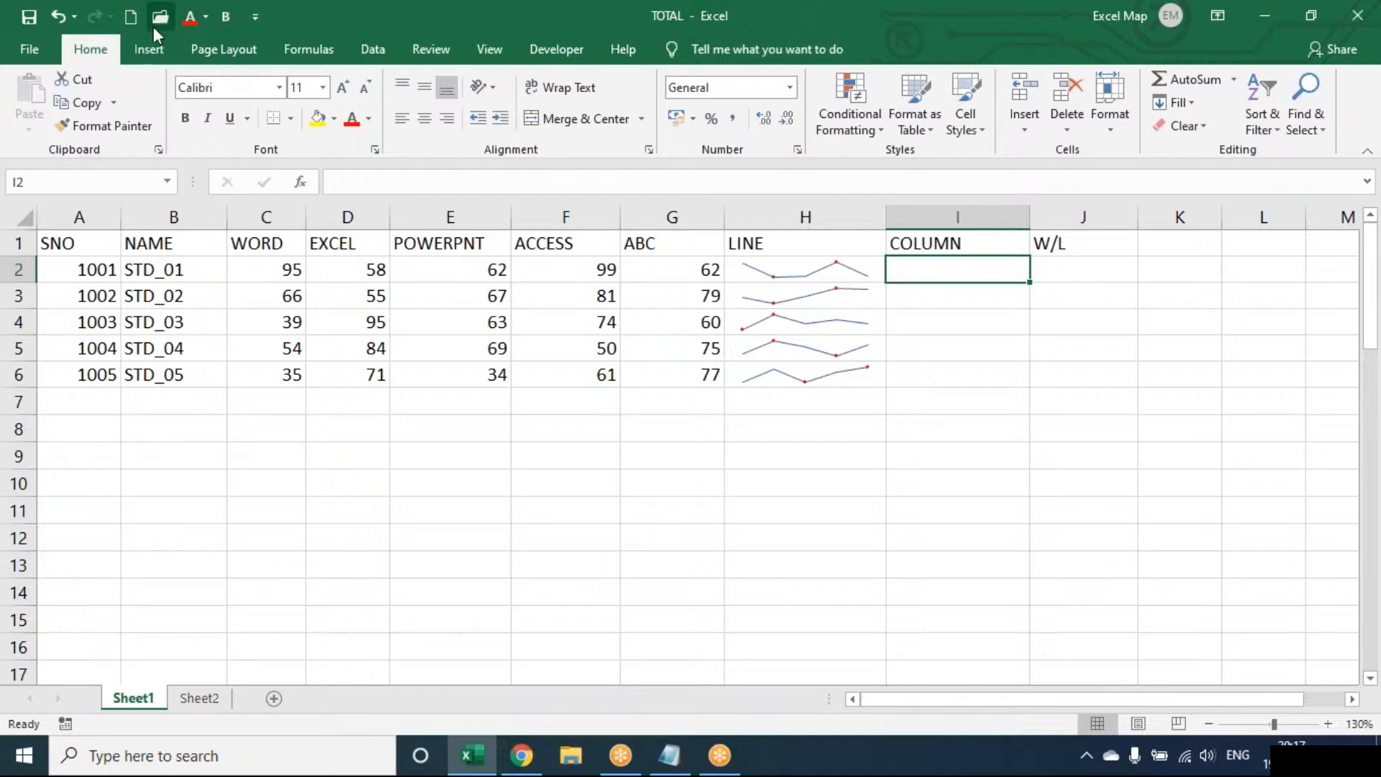
click(145, 61)
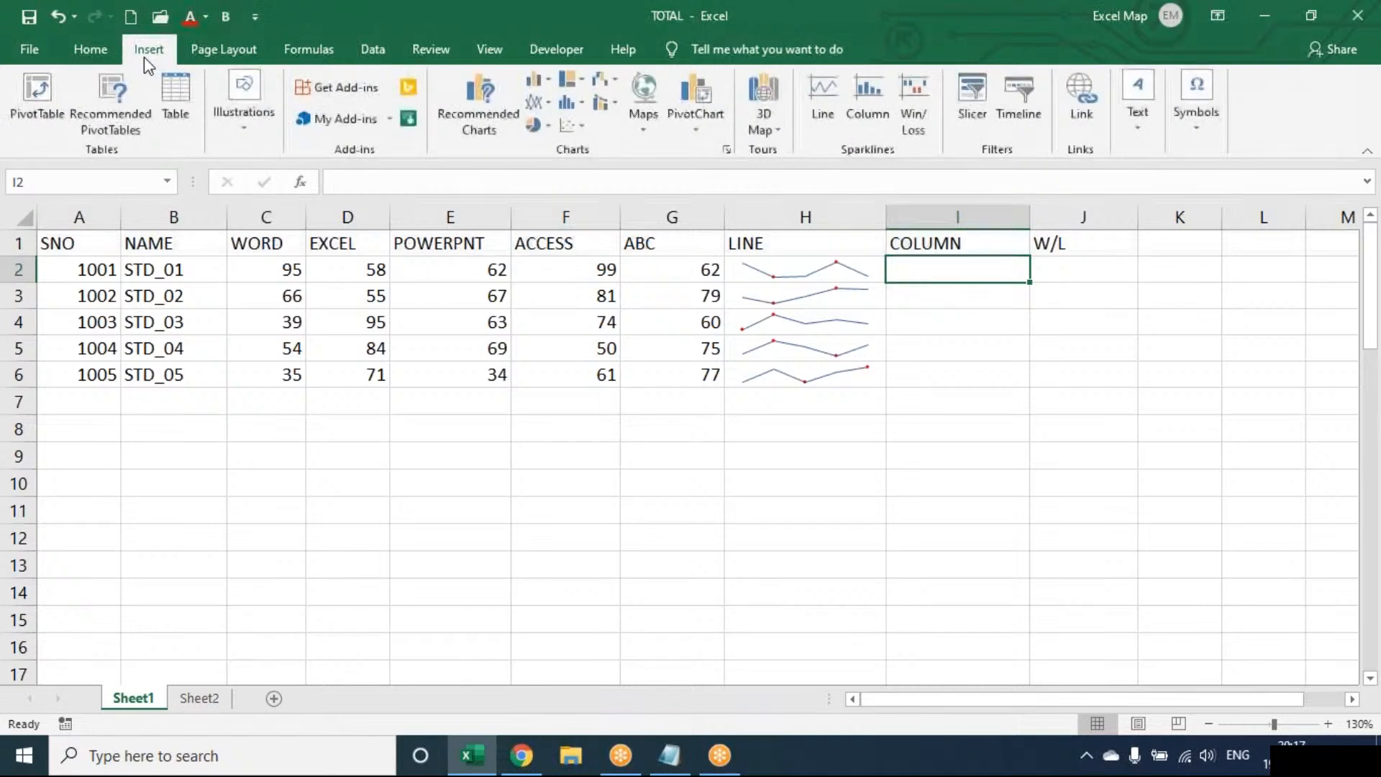
click(879, 105)
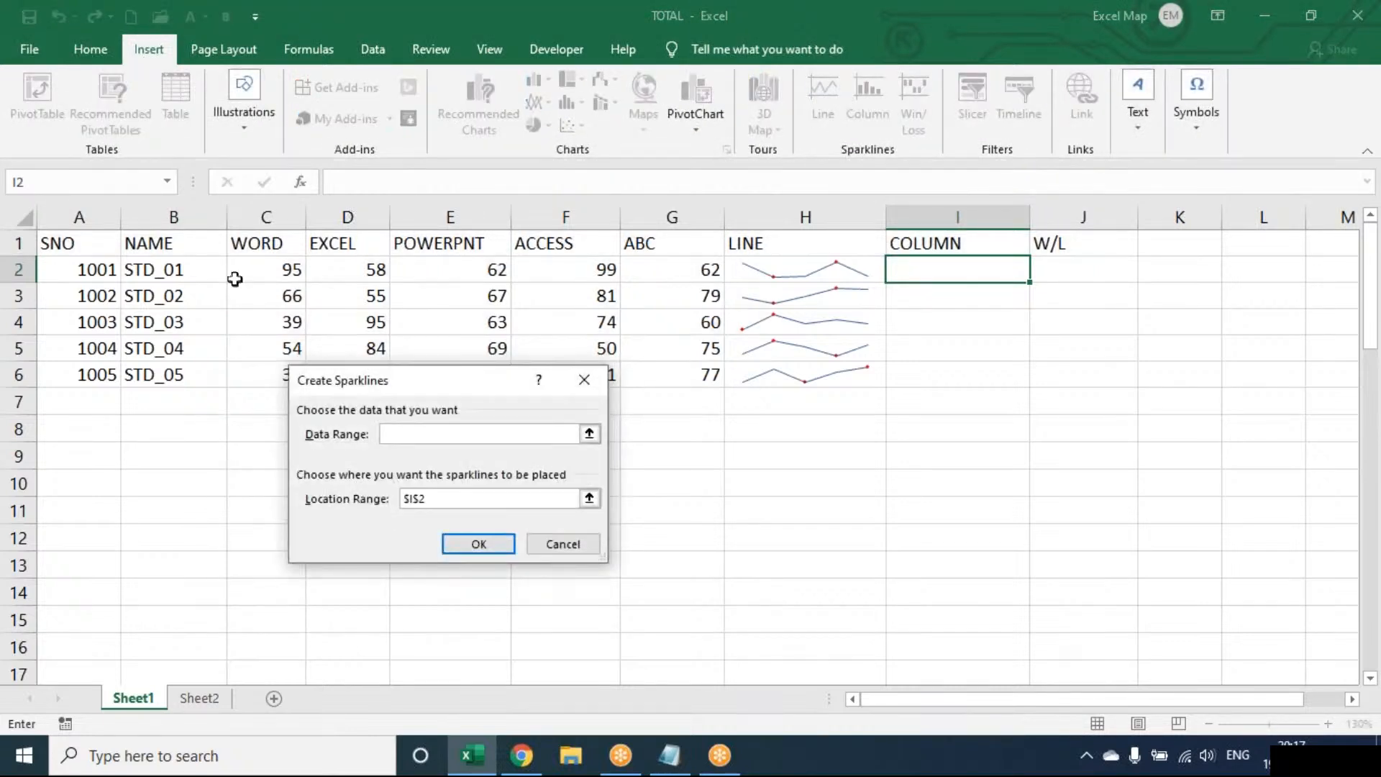
drag(237, 270, 637, 271)
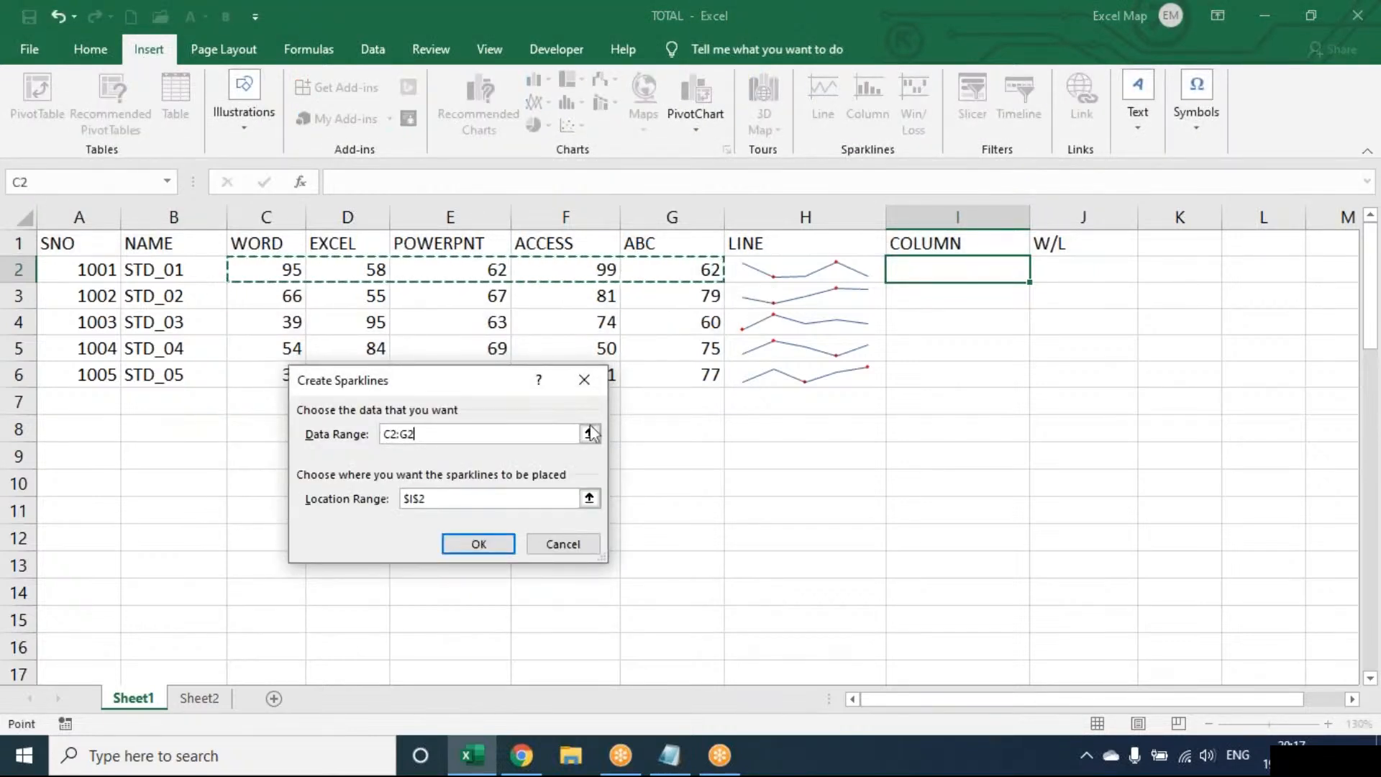
click(478, 544)
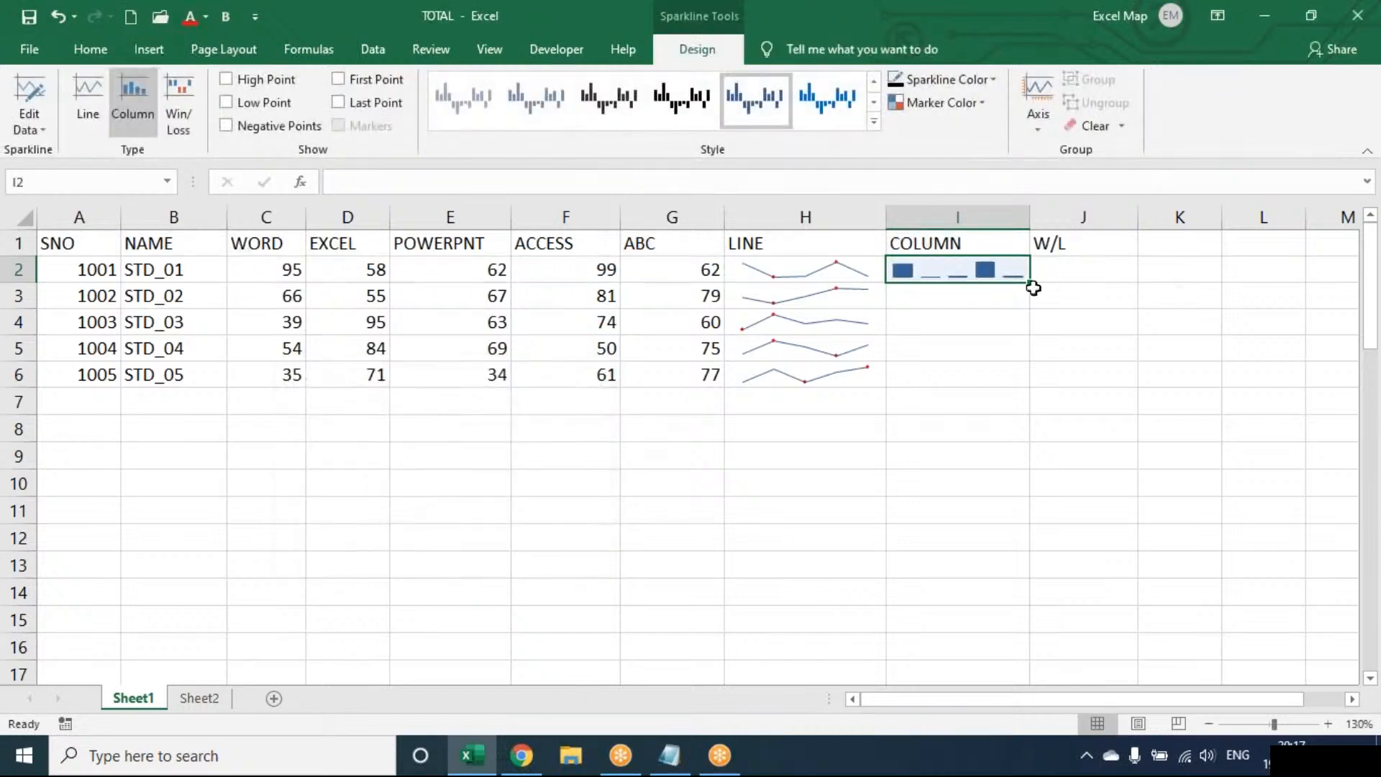
drag(1030, 282, 1030, 386)
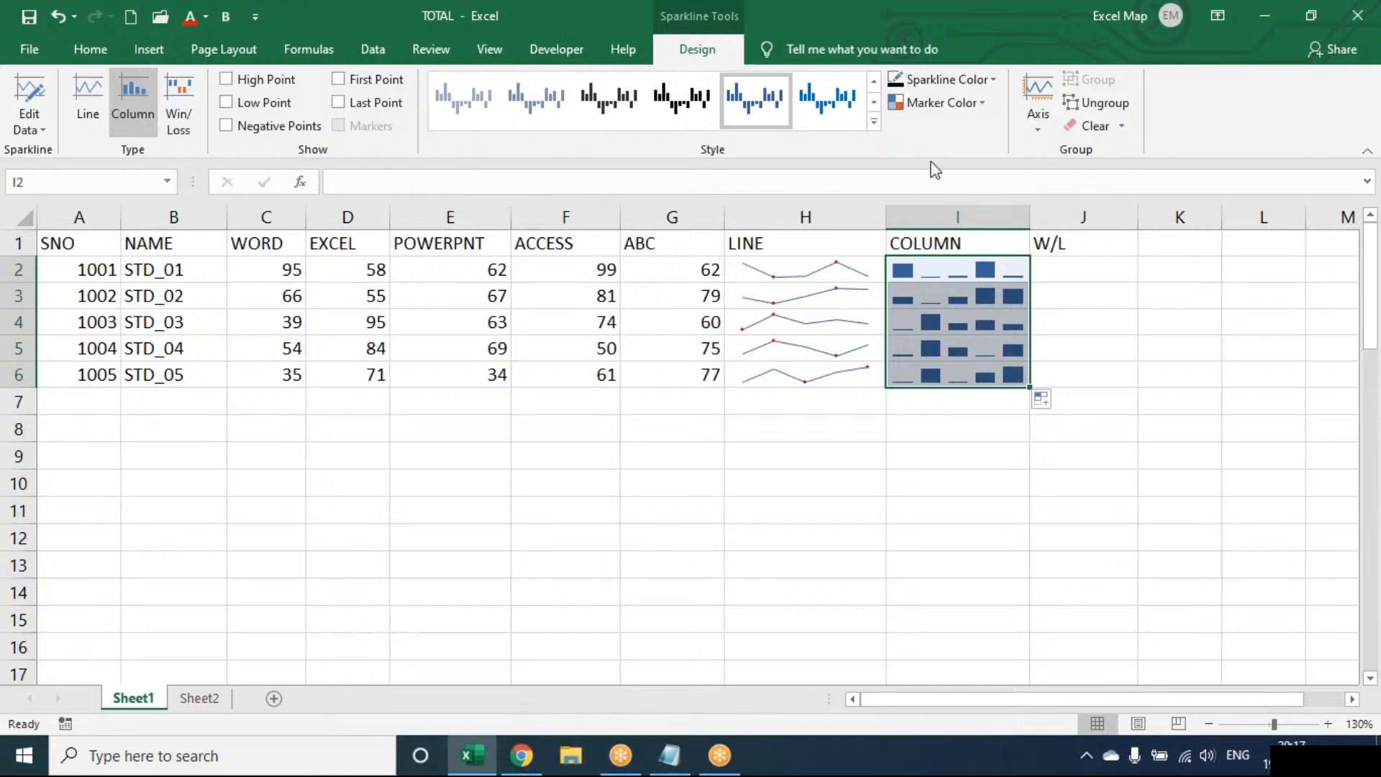
Widen column J and add win/loss sparklines in J2:J6, starting from the marks in C2:G2.
click(1120, 262)
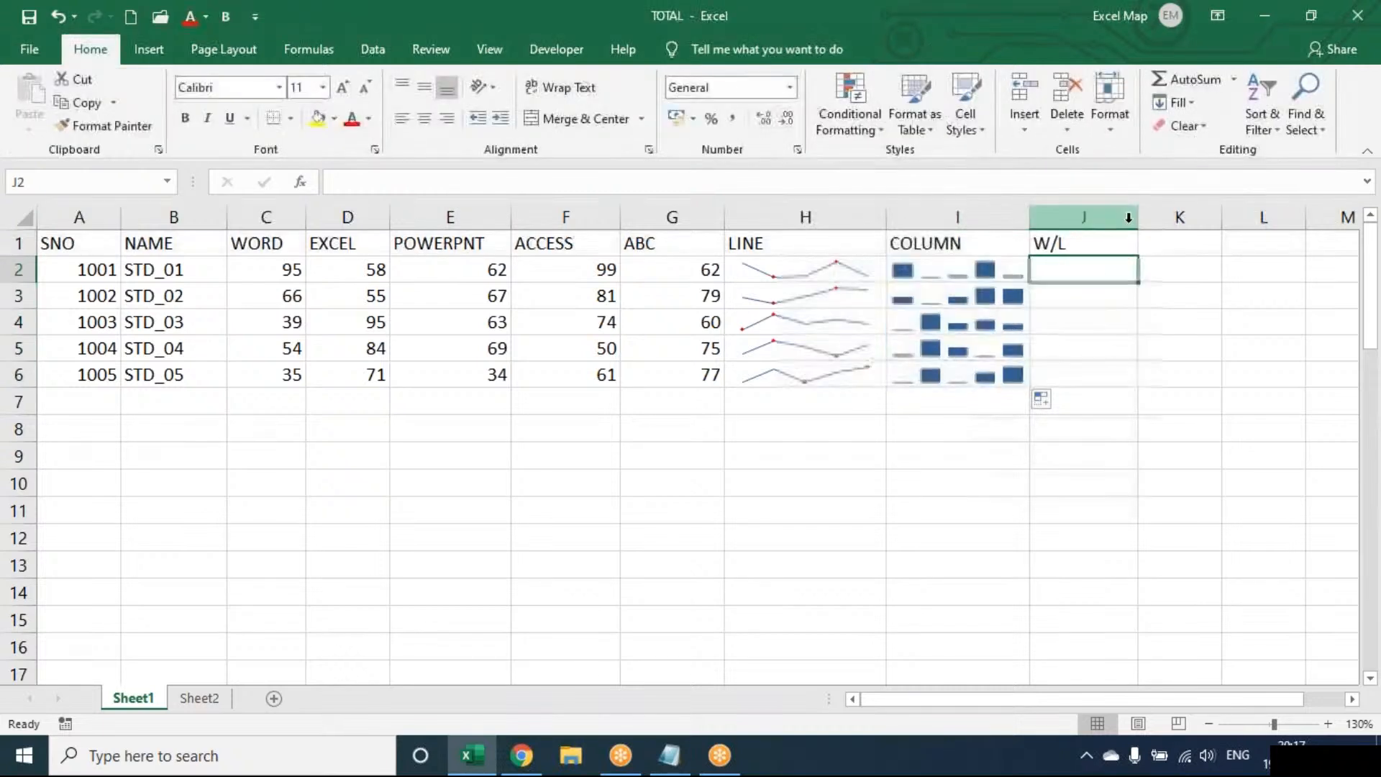
drag(1137, 218, 1184, 217)
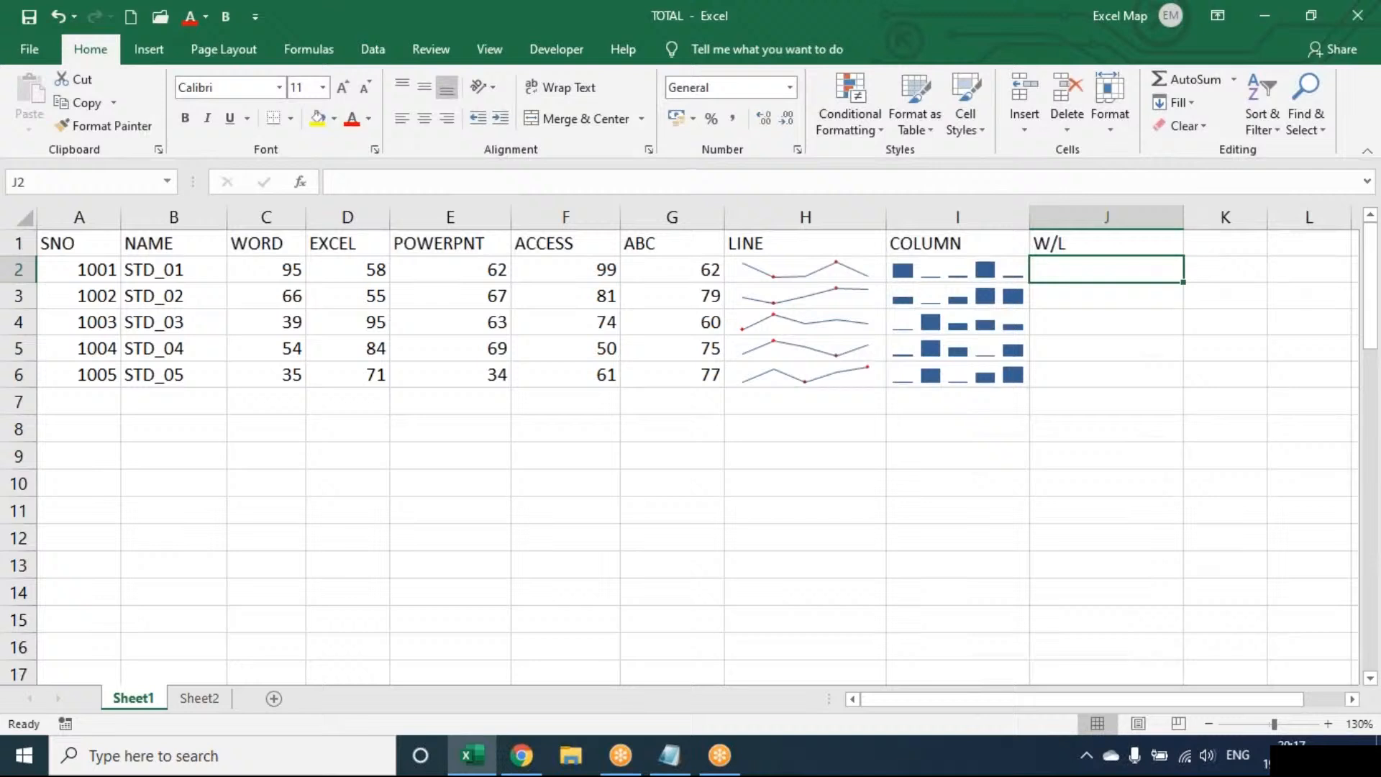
click(151, 50)
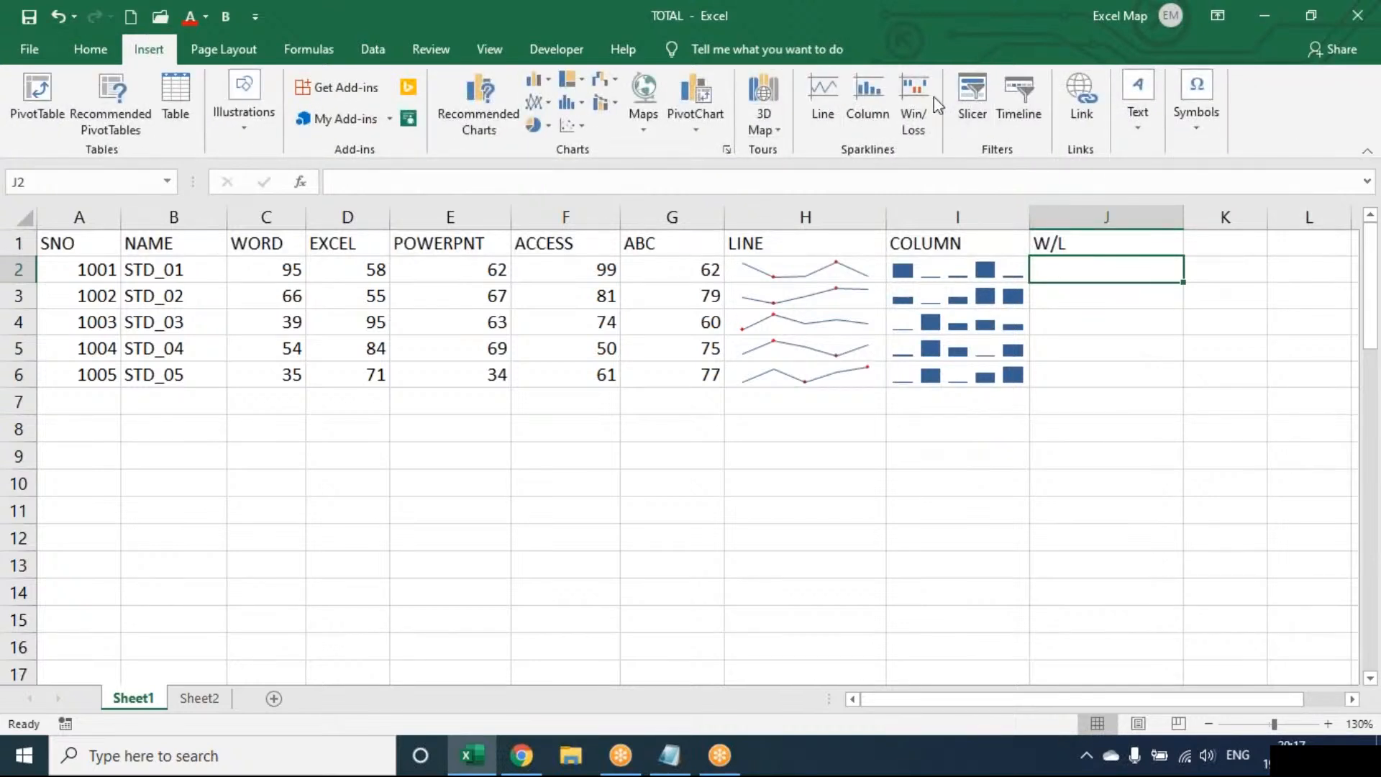
click(910, 100)
drag(263, 270, 690, 271)
click(479, 543)
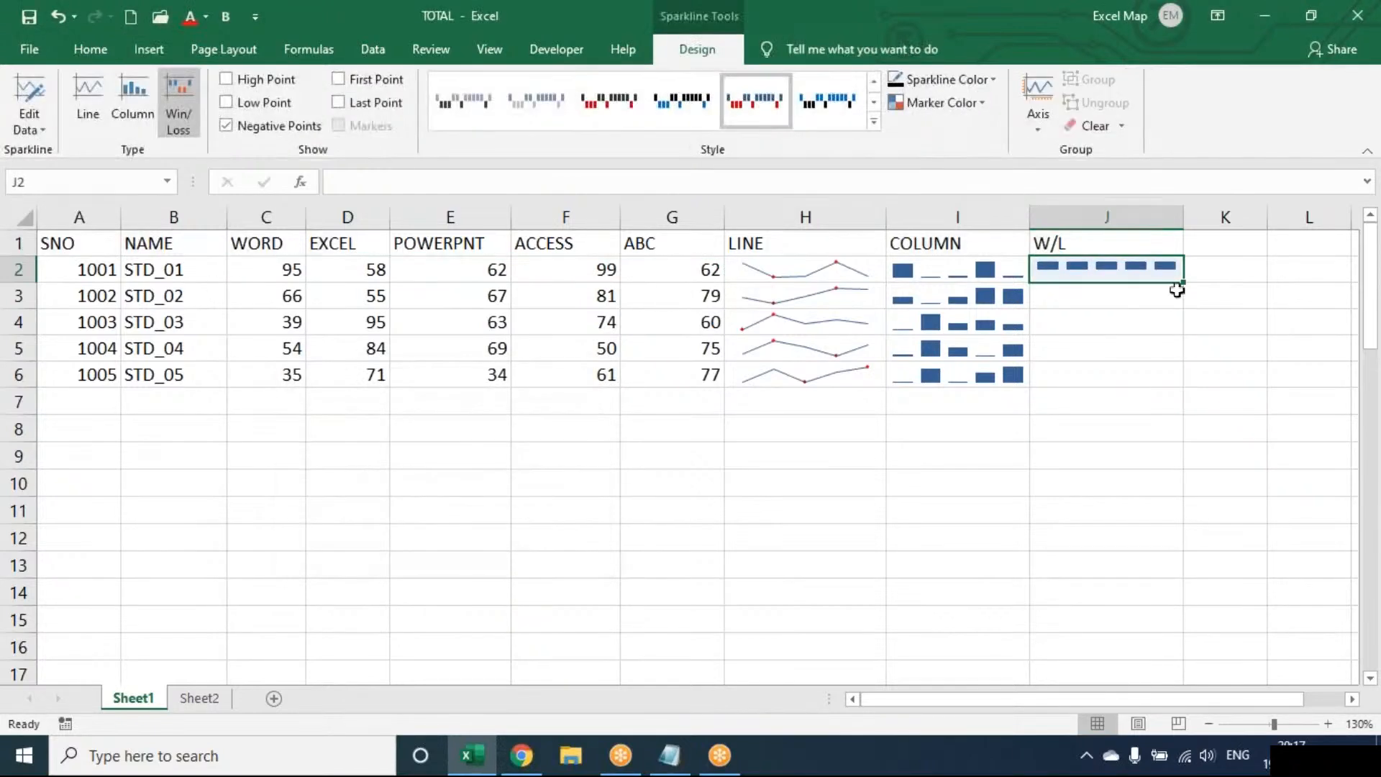
drag(1182, 283, 1163, 396)
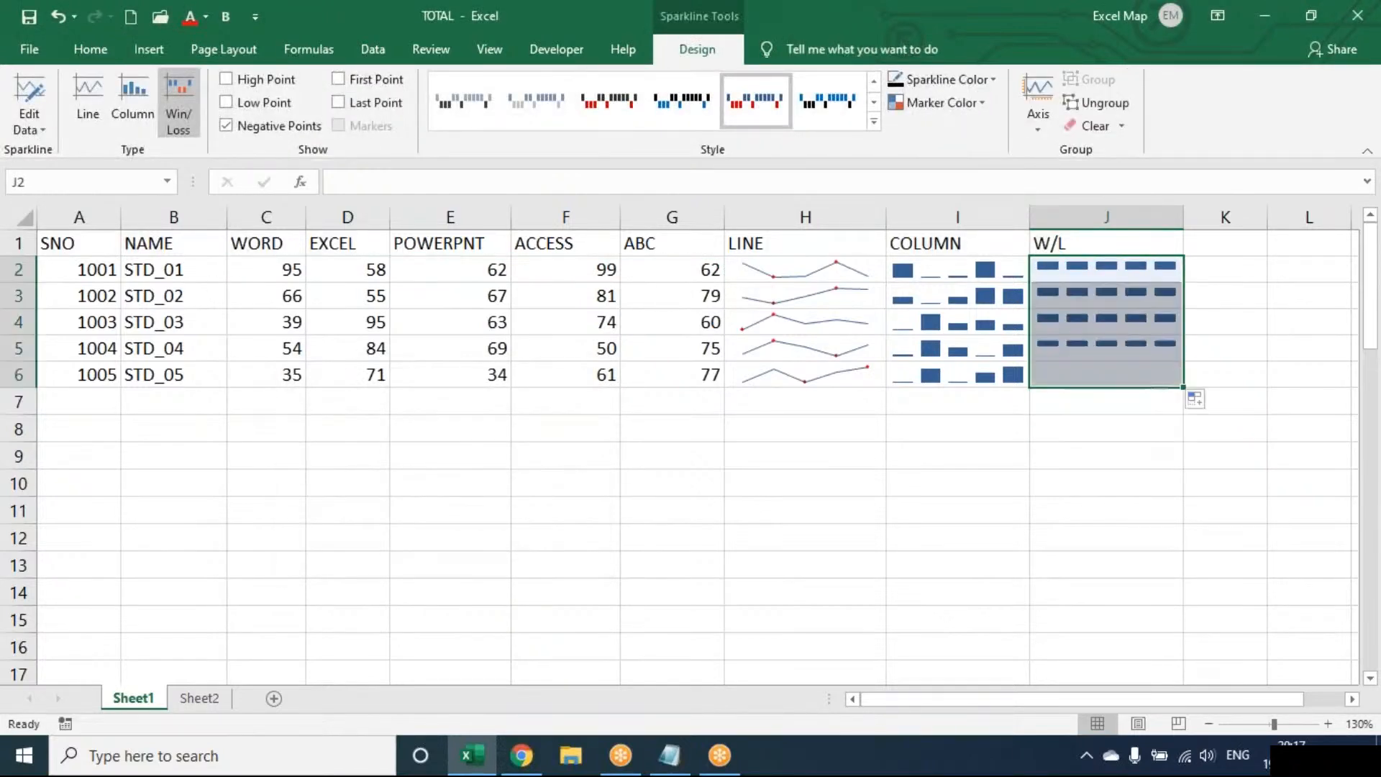
Enter negative marks in the table: -35 in E4, -55 in F3 and -56 in C6.
click(503, 312)
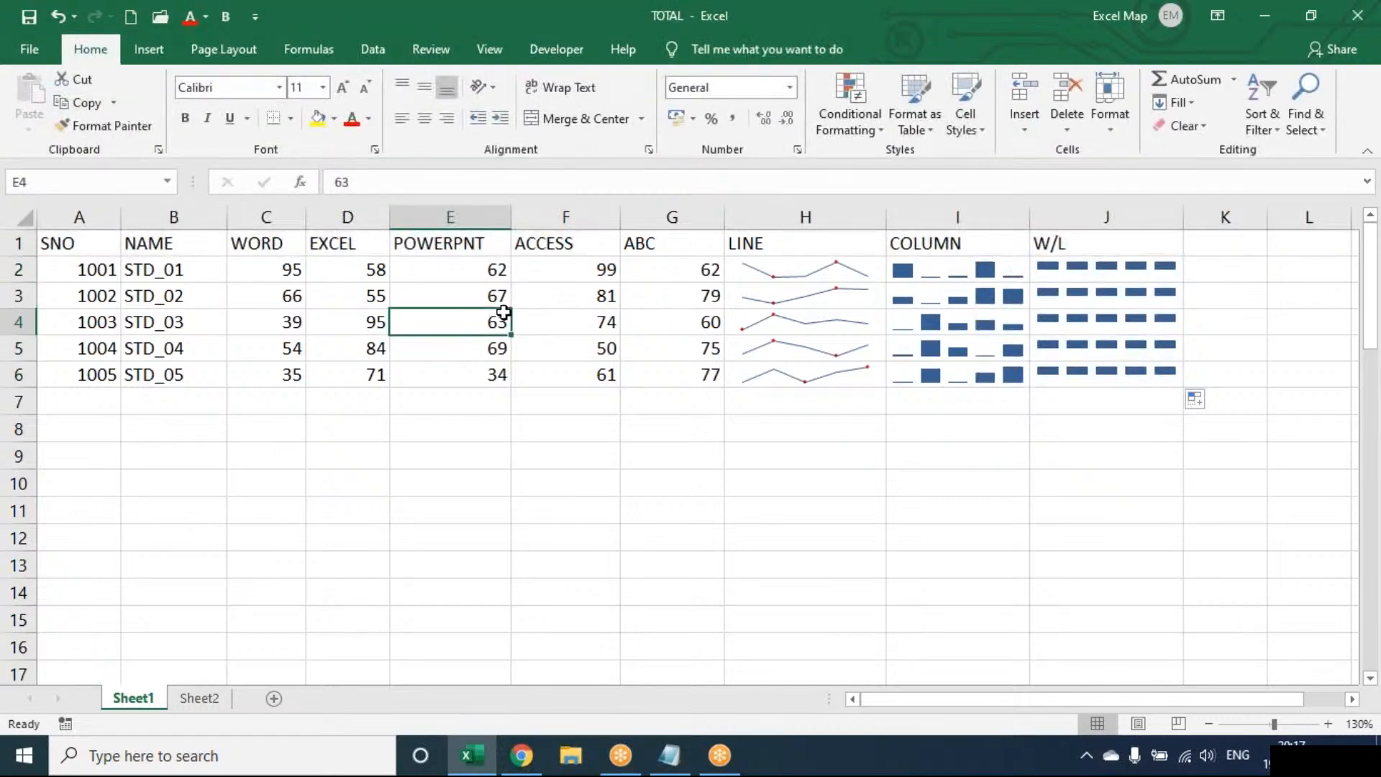
text(-35)
key(Return)
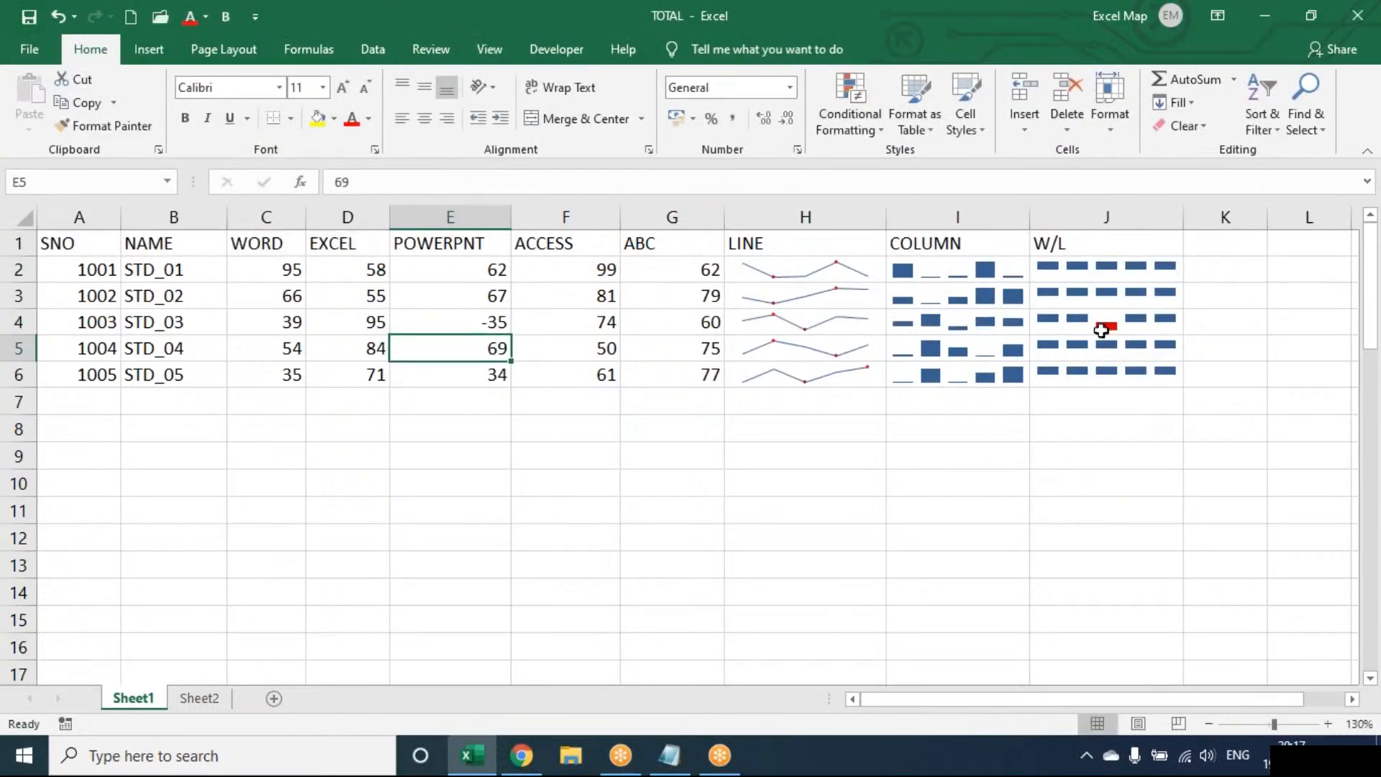
click(602, 295)
text(-55)
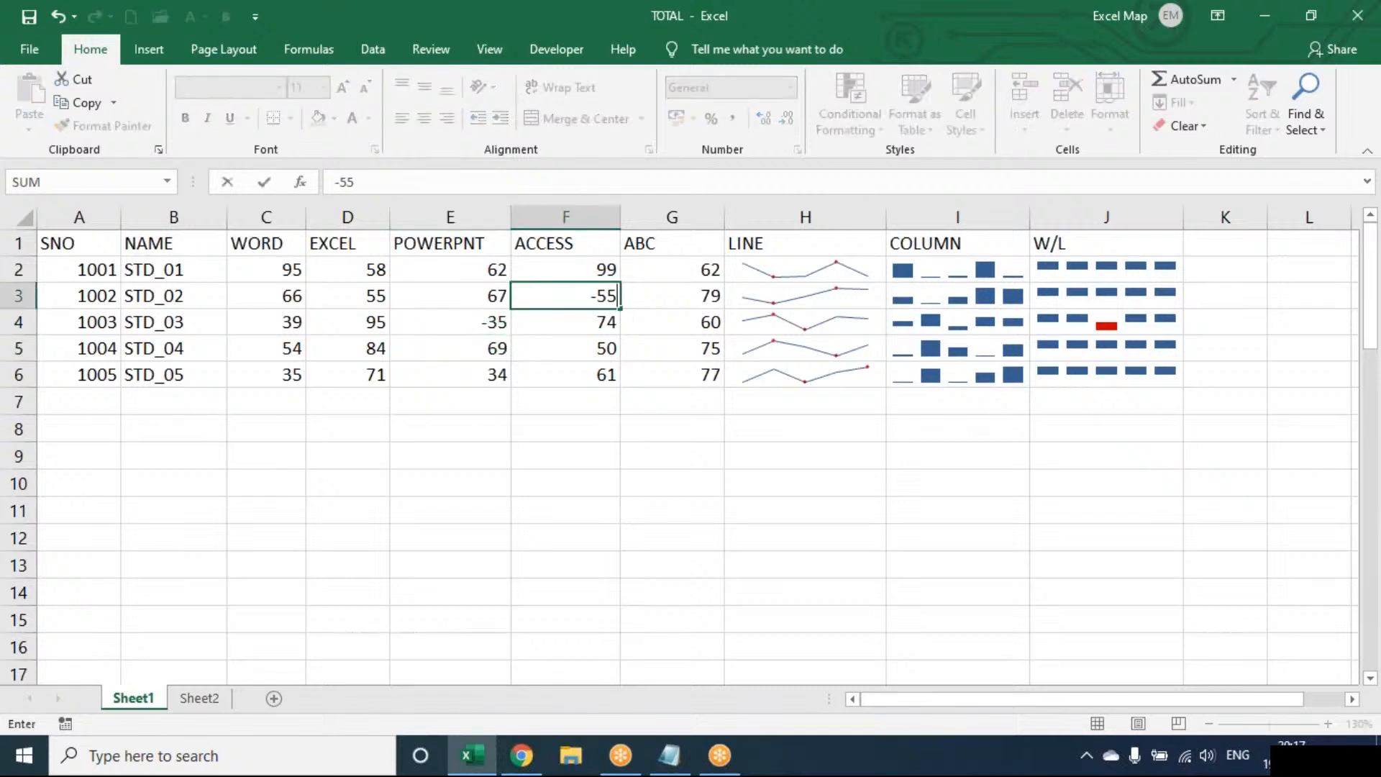
key(Return)
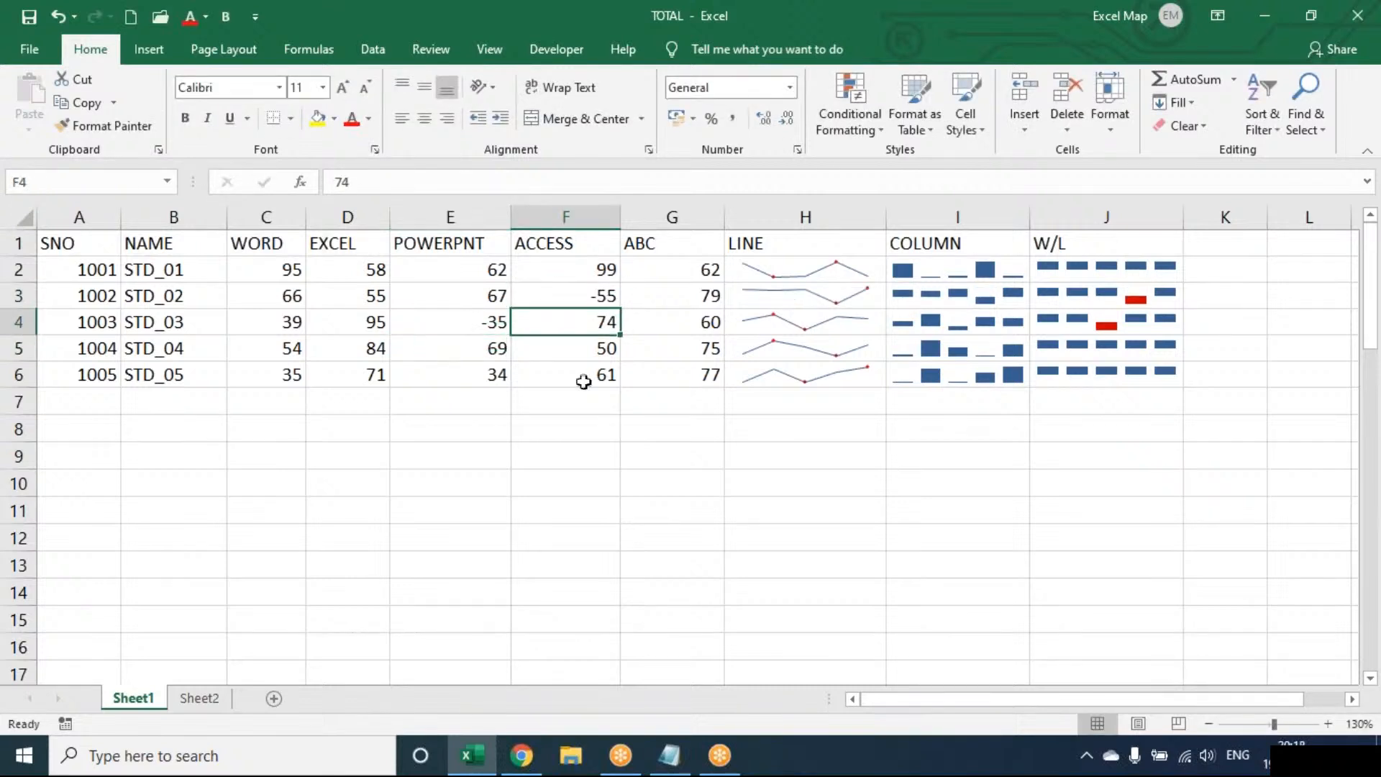
click(269, 379)
text(-56)
key(Return)
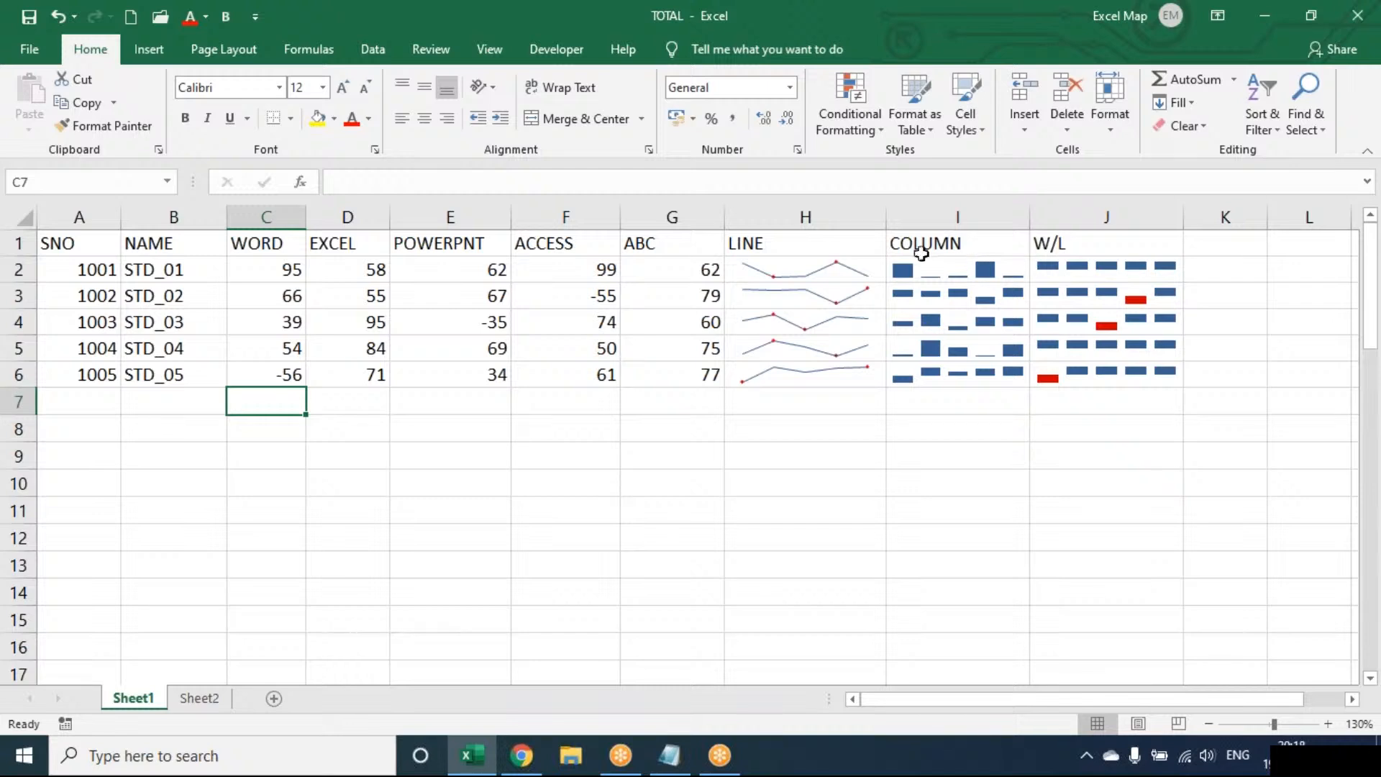
click(869, 244)
mouse_move(869, 244)
mouse_down()
mouse_move(1162, 312)
mouse_move(1172, 378)
mouse_up()
click(507, 505)
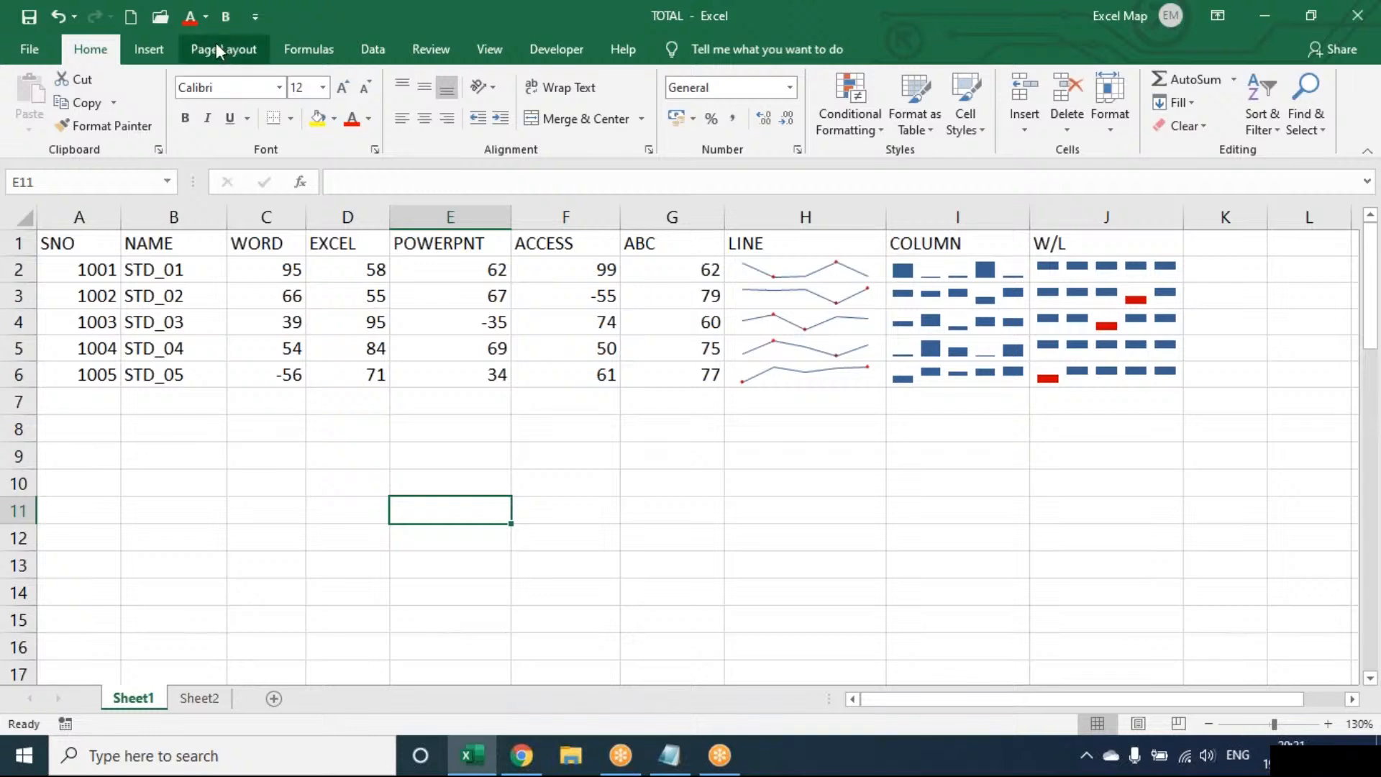
click(164, 50)
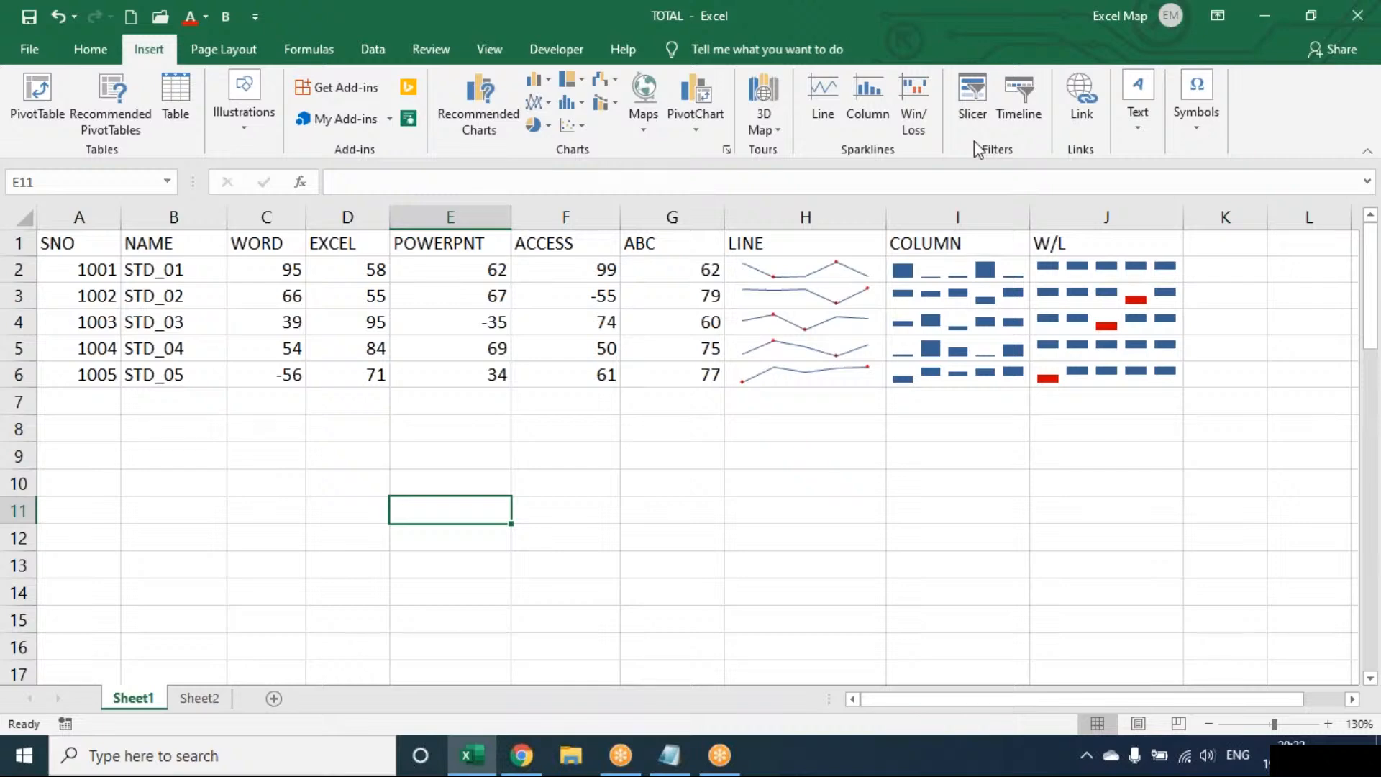
Switch to Notepad and close the OPERATORS file without saving its changes.
click(670, 755)
key(alt+F4)
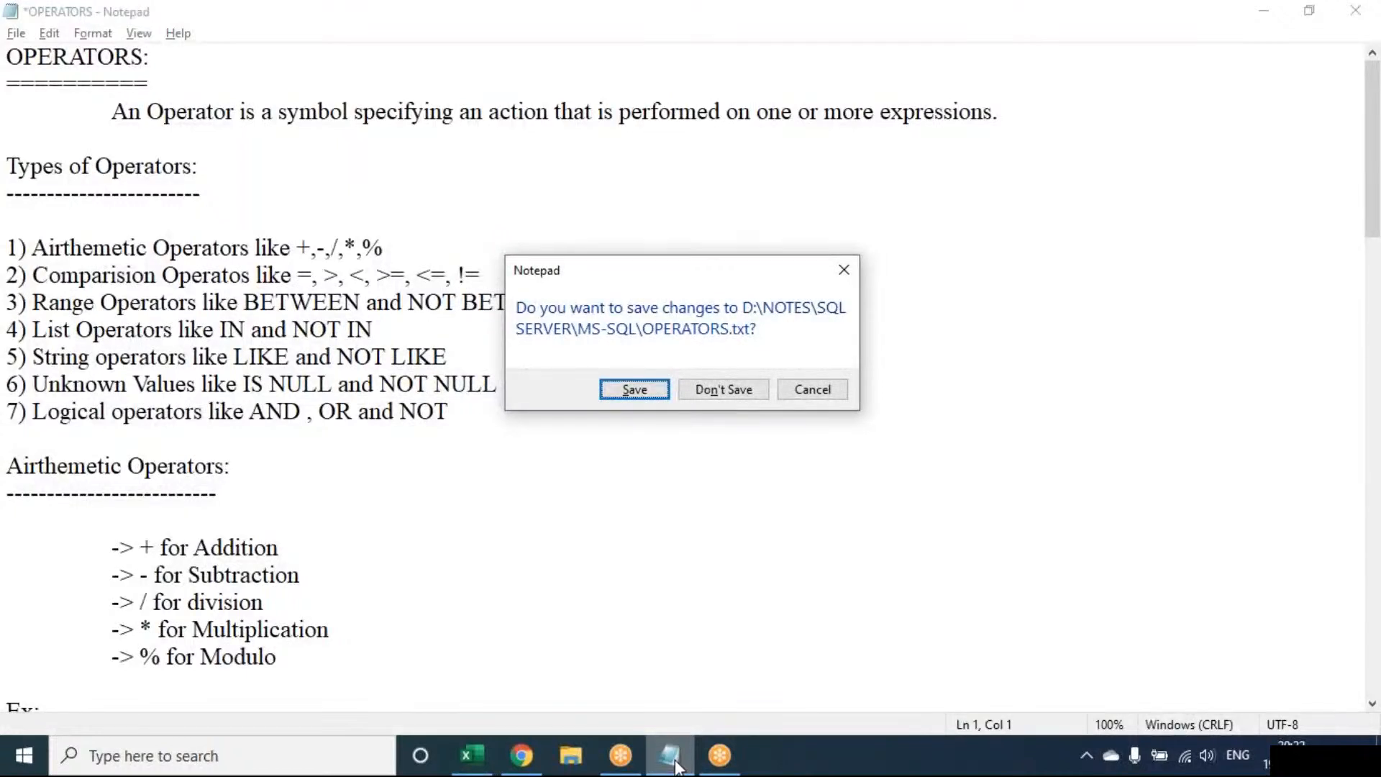
text(n)
text(H)
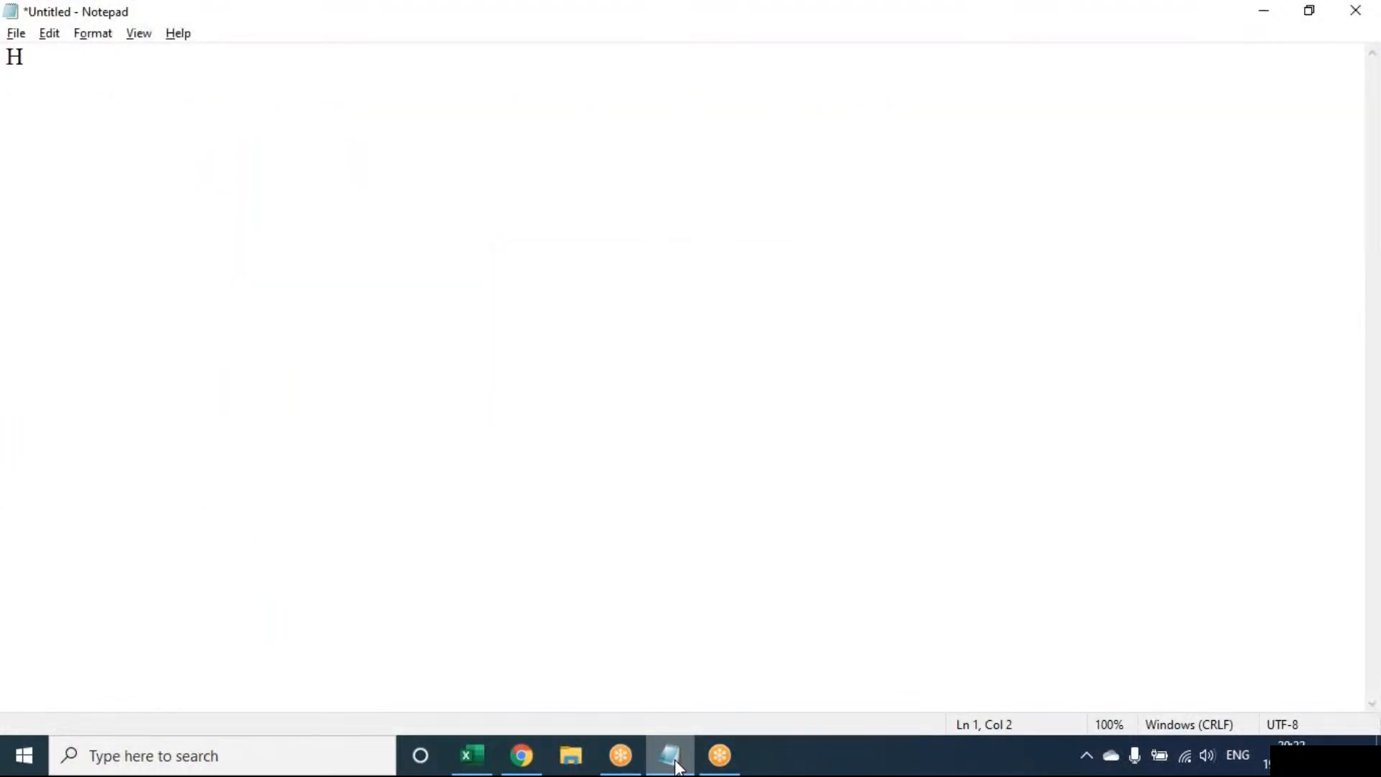
text(yperlink)
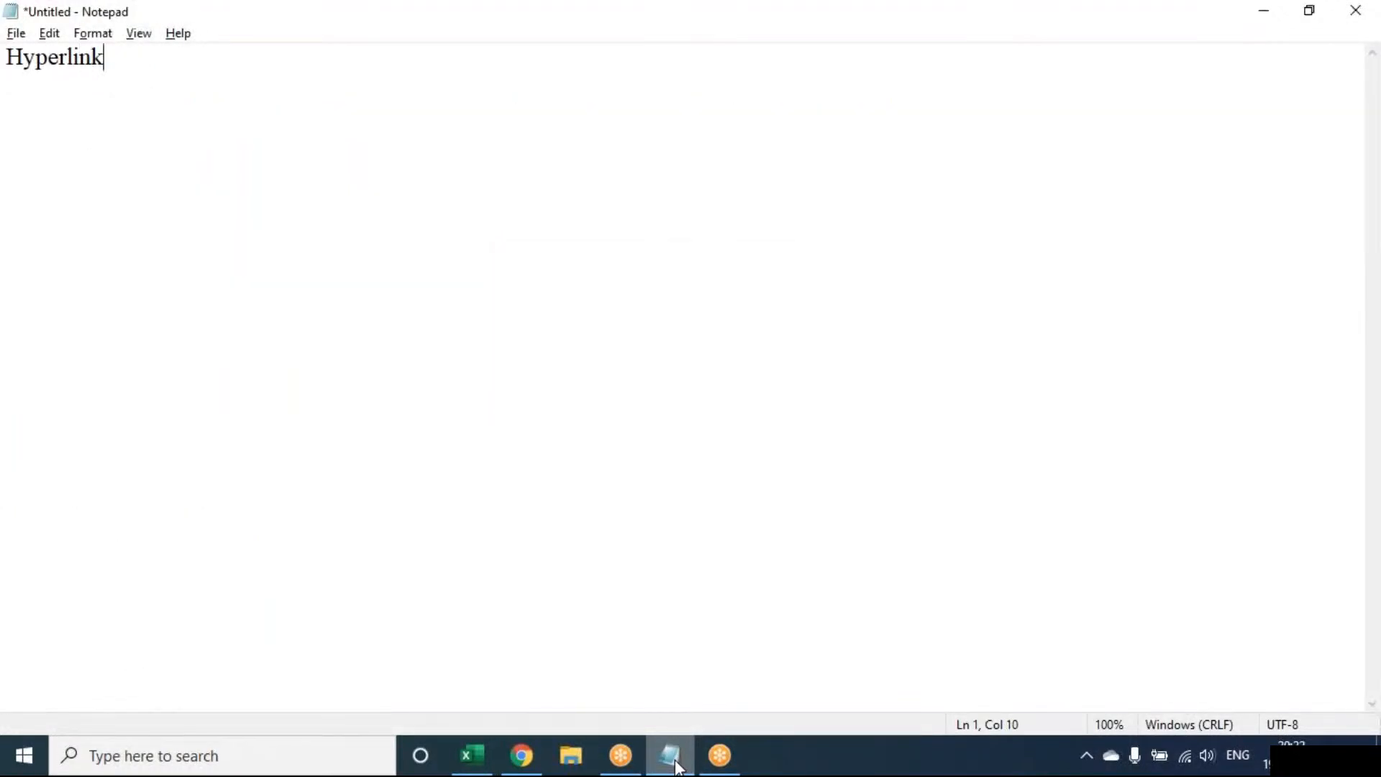
Start a new untitled note with the heading "Hyperlink:".
text(:)
key(Return)
Add an indented line under the heading reading "Create a link in your document for quick access to webpages and files".
key(Tab)
text(Create alink)
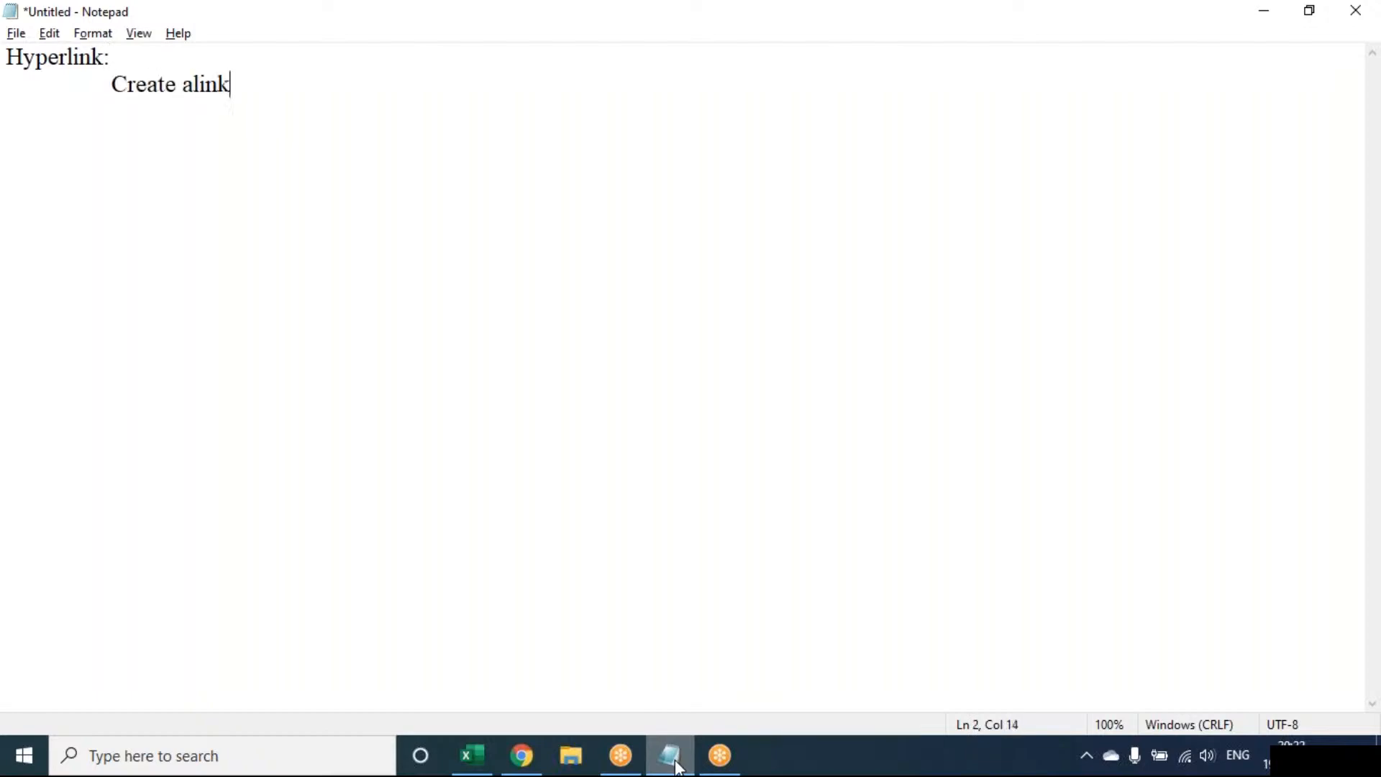
text( y)
key(BackSpace)
text(i)
key(BackSpace)
key(BackSpace)
key(BackSpace)
key(BackSpace)
key(BackSpace)
key(BackSpace)
text(link)
key(BackSpace)
key(BackSpace)
text(ink in you )
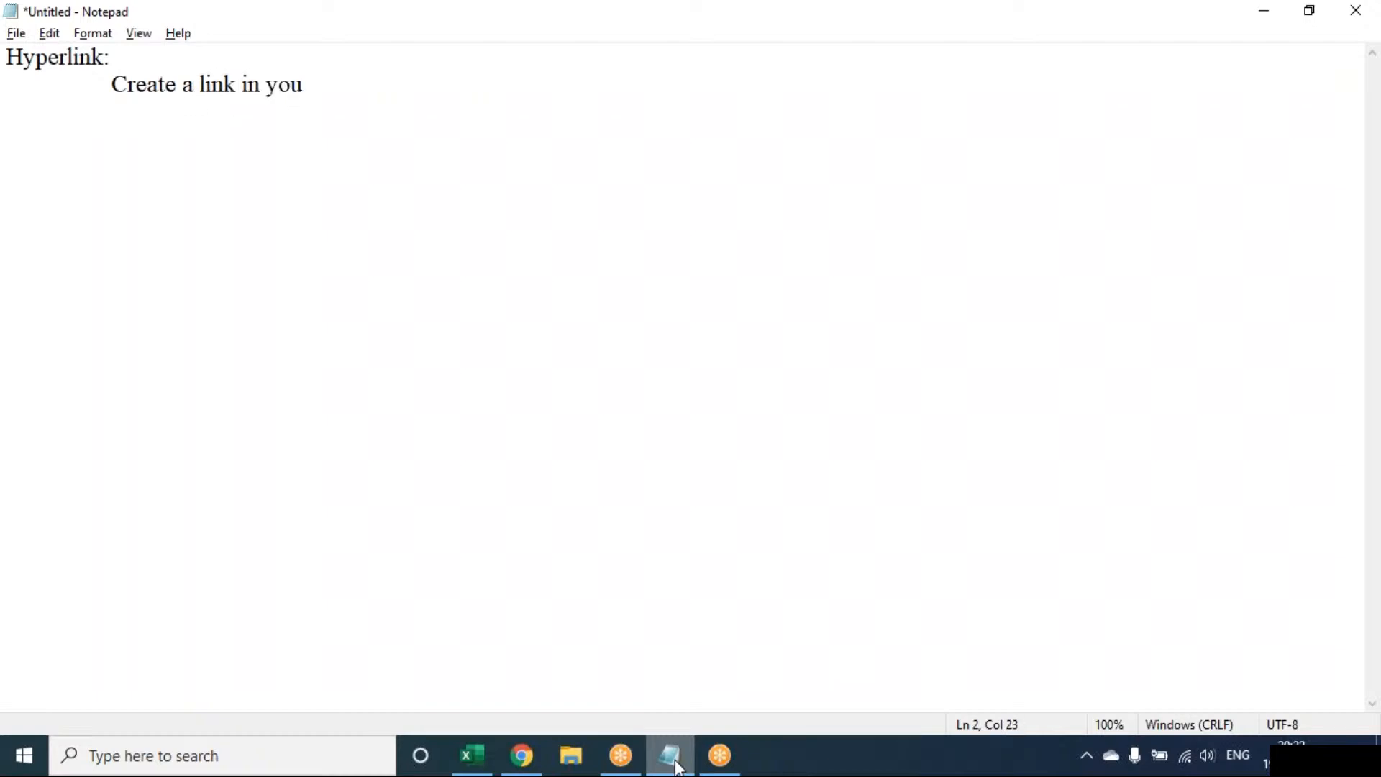
text(r document)
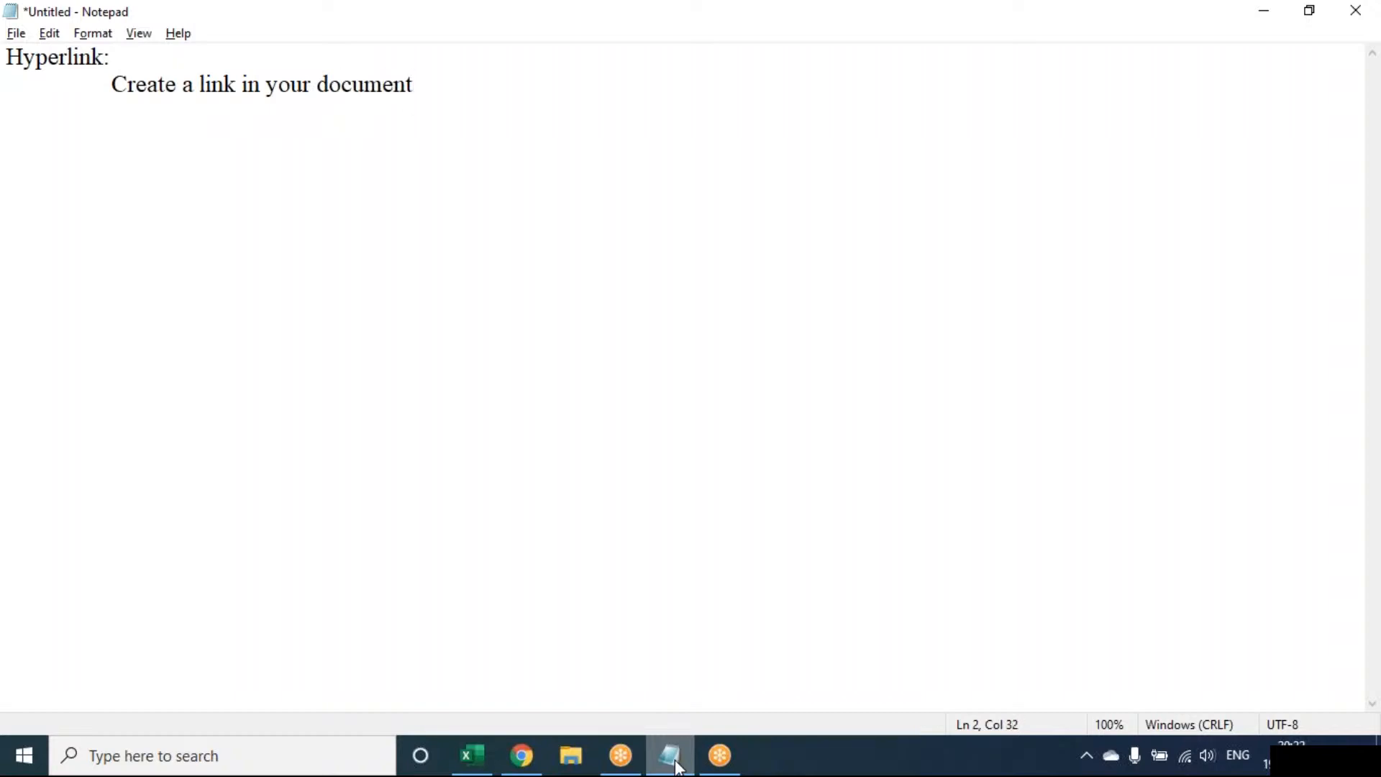
text( for quick access)
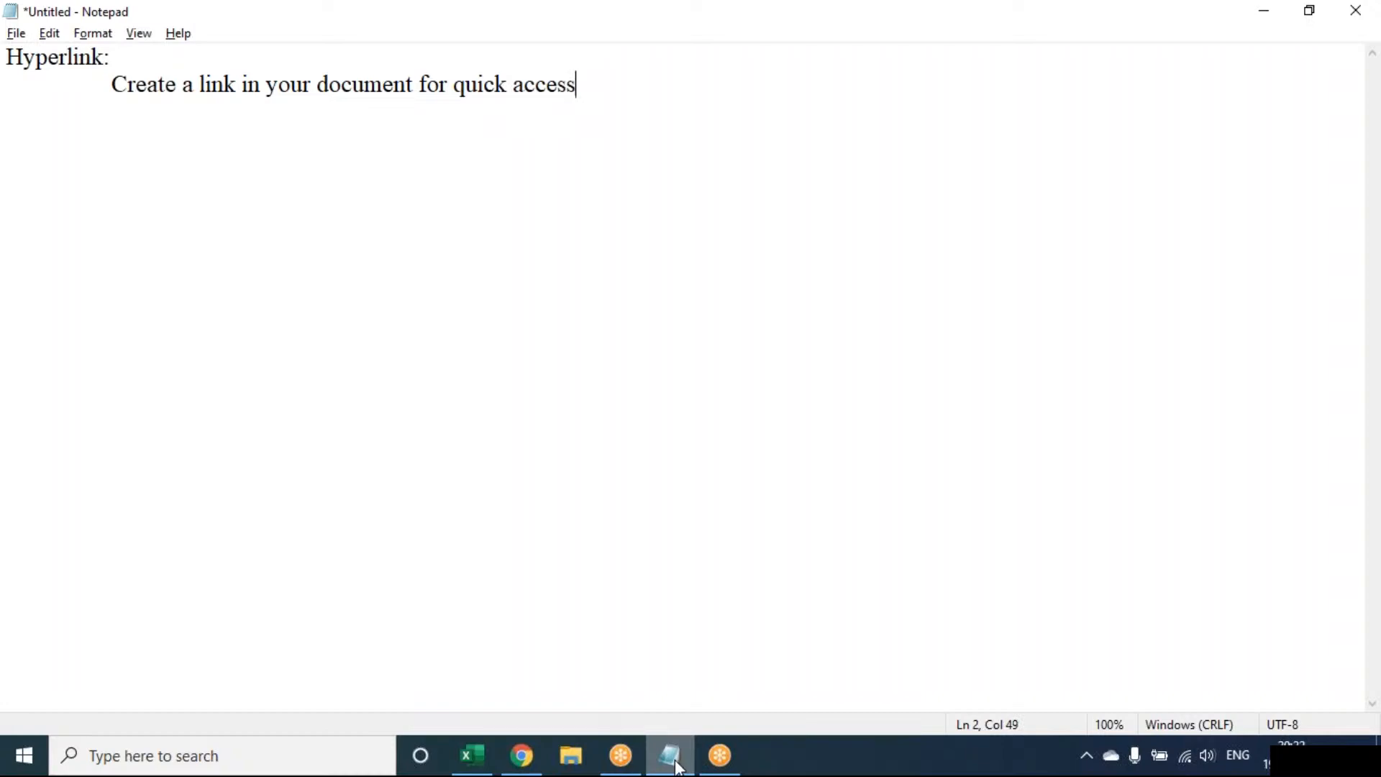
text( to webp)
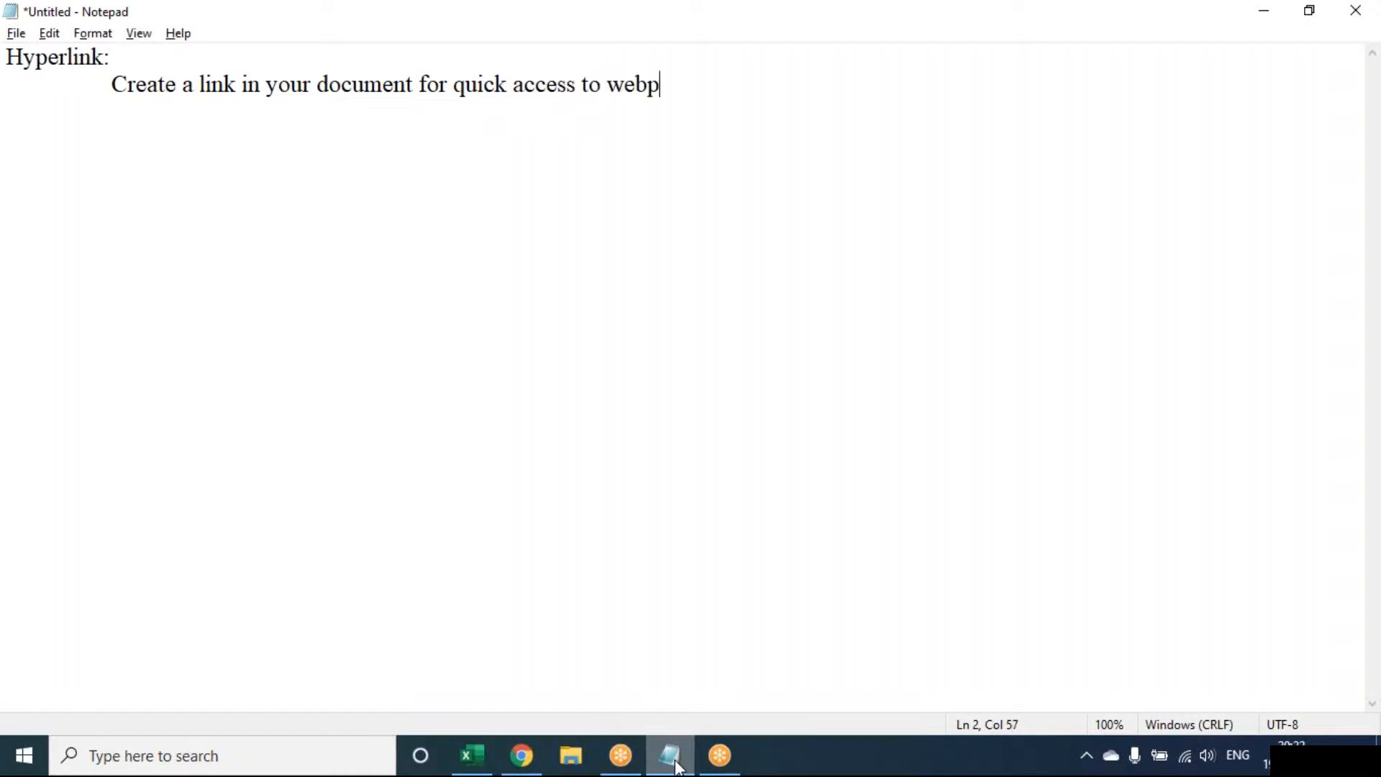
text(ages and file)
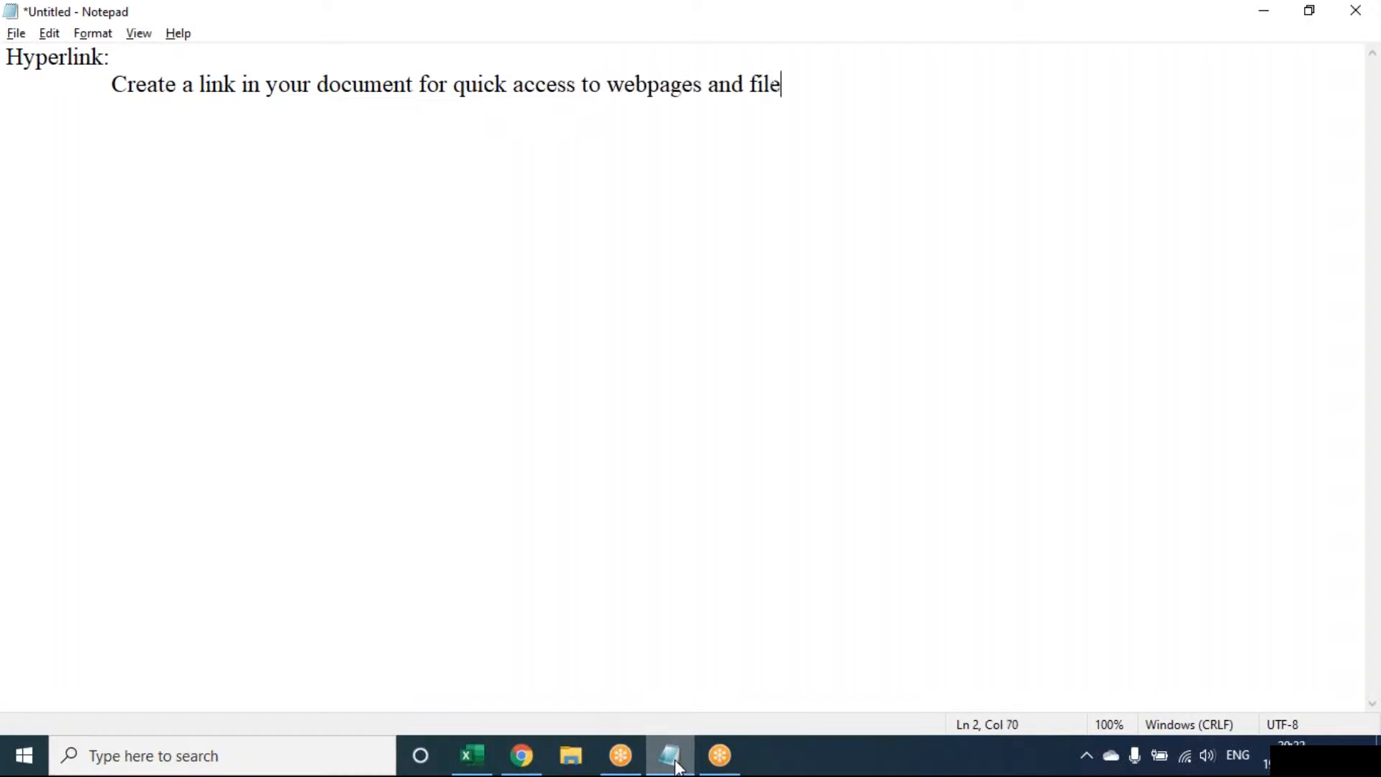
text(s)
Leave a blank line below the hyperlink description and add the indented shortcut note "CTRL + K".
key(Return)
key(Tab)
key(Return)
key(Tab)
text(CTRL + K)
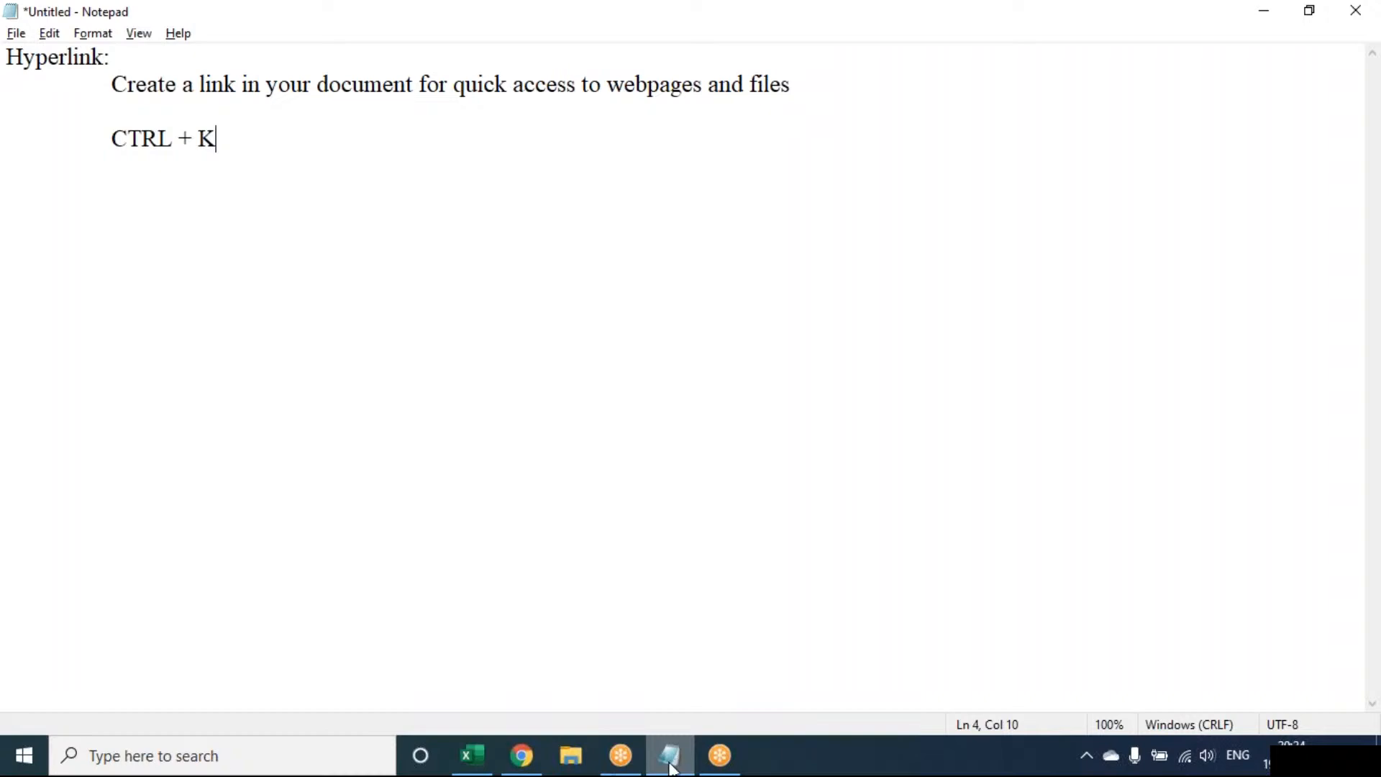
Switch back to Excel and create a new blank workbook.
click(467, 757)
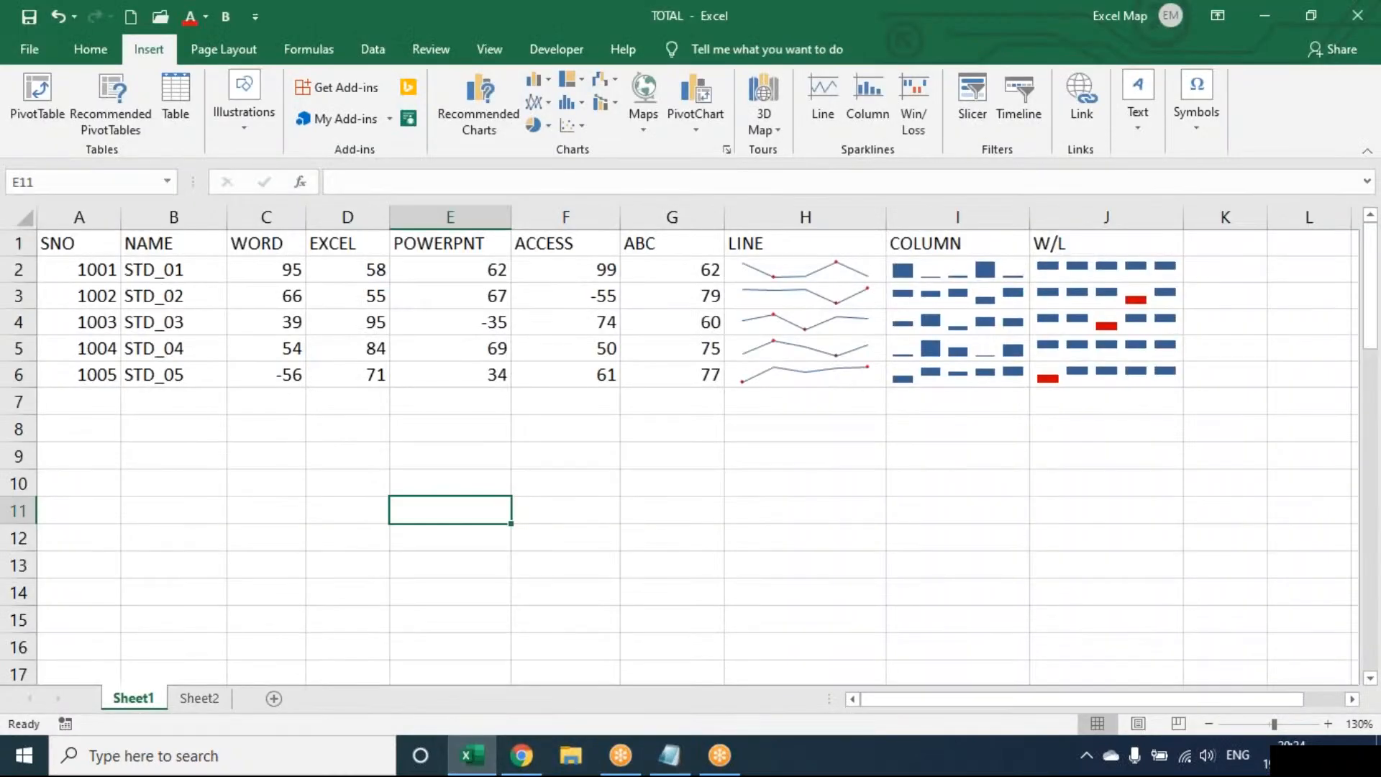
key(ctrl+n)
click(1326, 724)
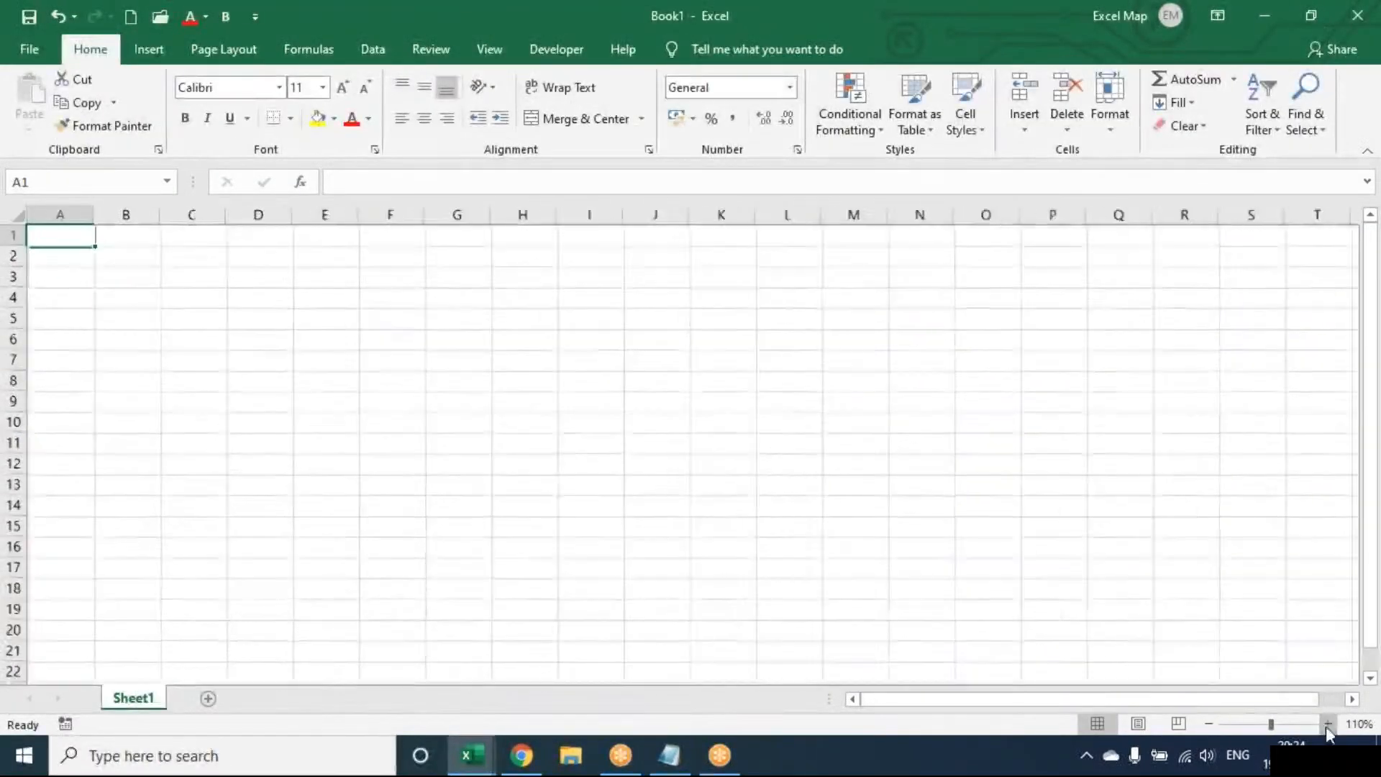
click(1327, 724)
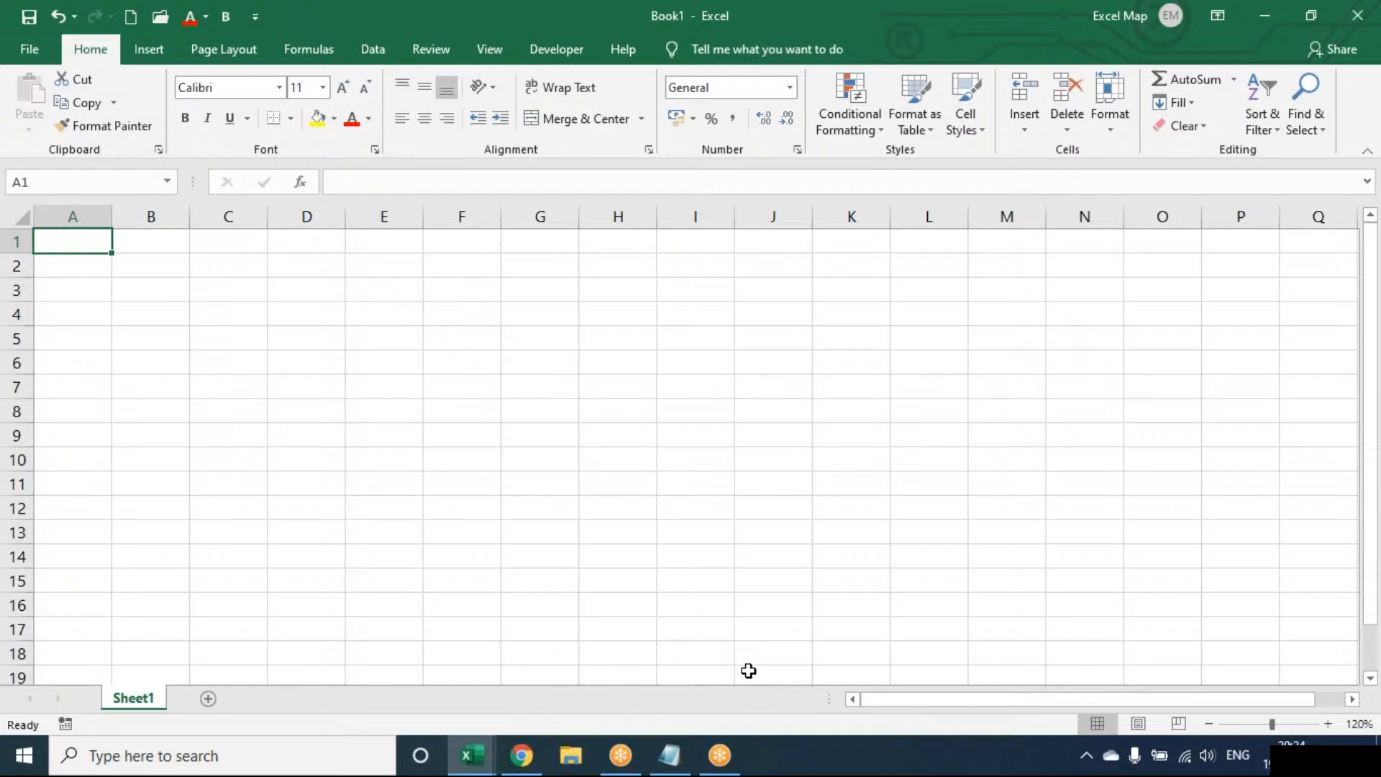
Enter the labels EMP, ATT, SAL and HR in cells A1 to A4.
text(EMP)
key(Return)
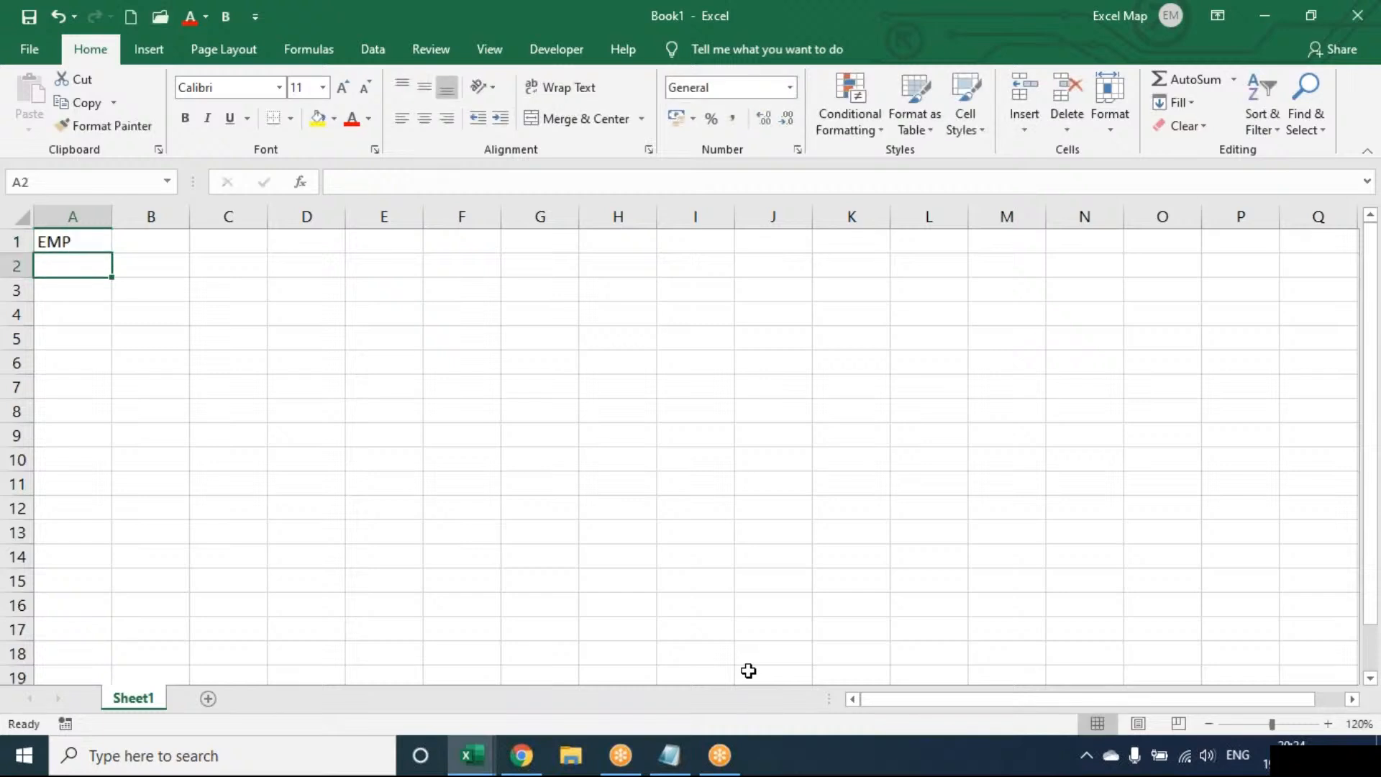
text(ATT)
key(Return)
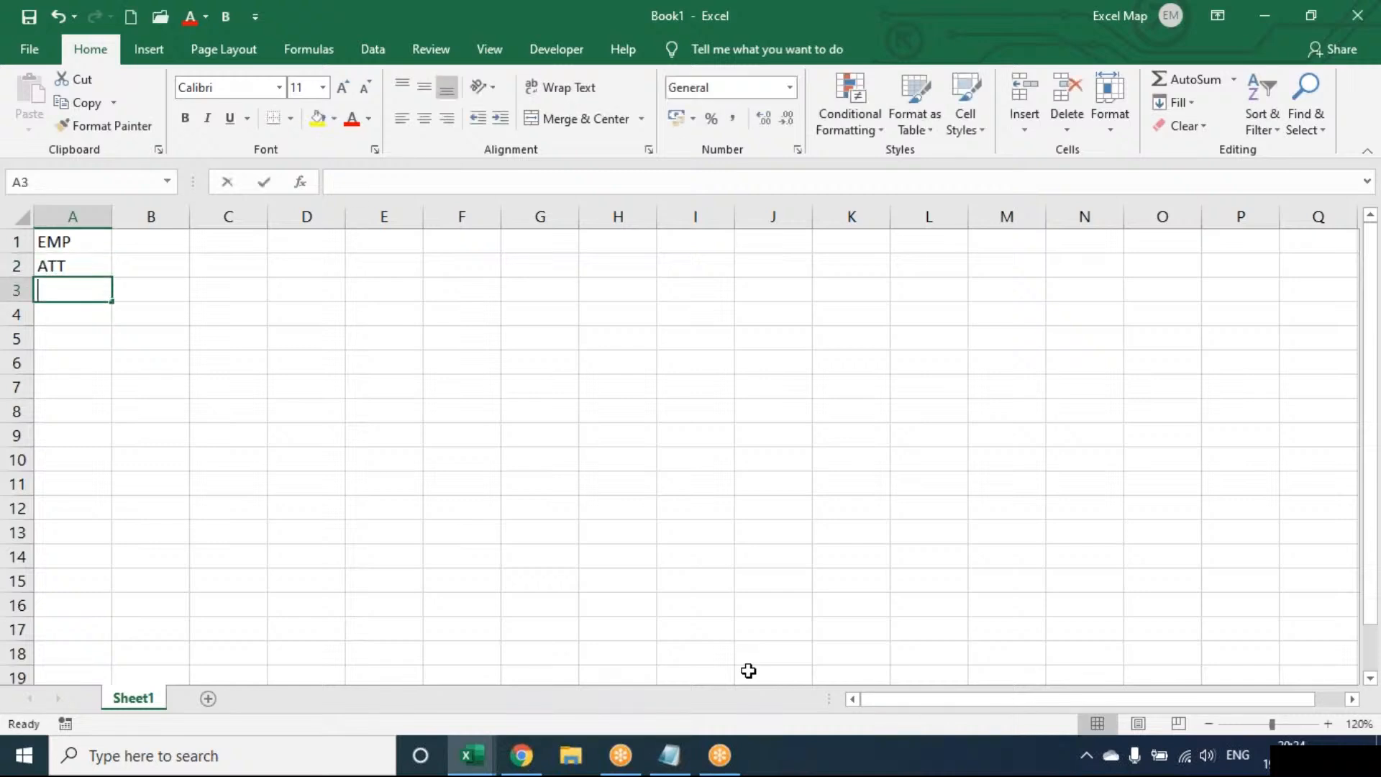
text(SAL)
key(Return)
text(HR)
key(Return)
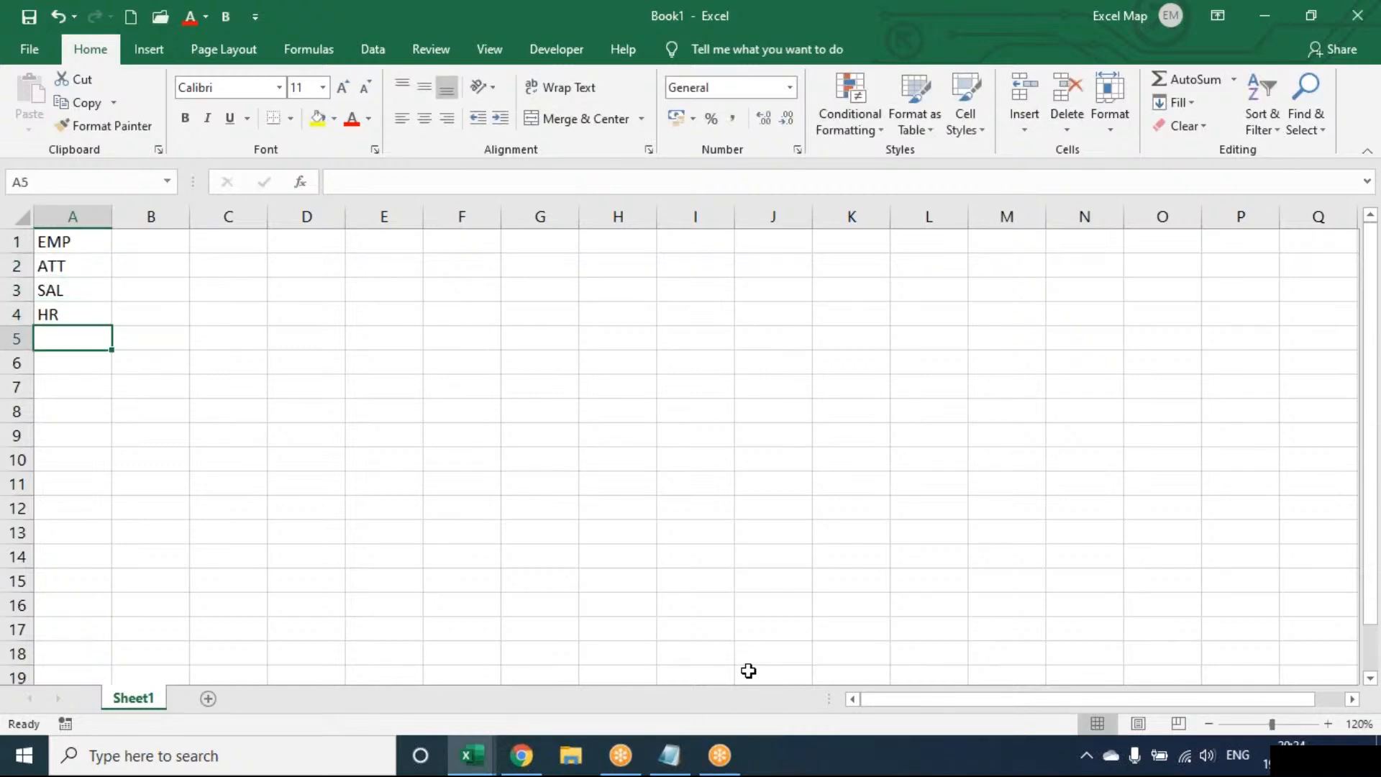
Add four new worksheets to the workbook, up to Sheet5, and return to Sheet1.
click(210, 699)
click(271, 697)
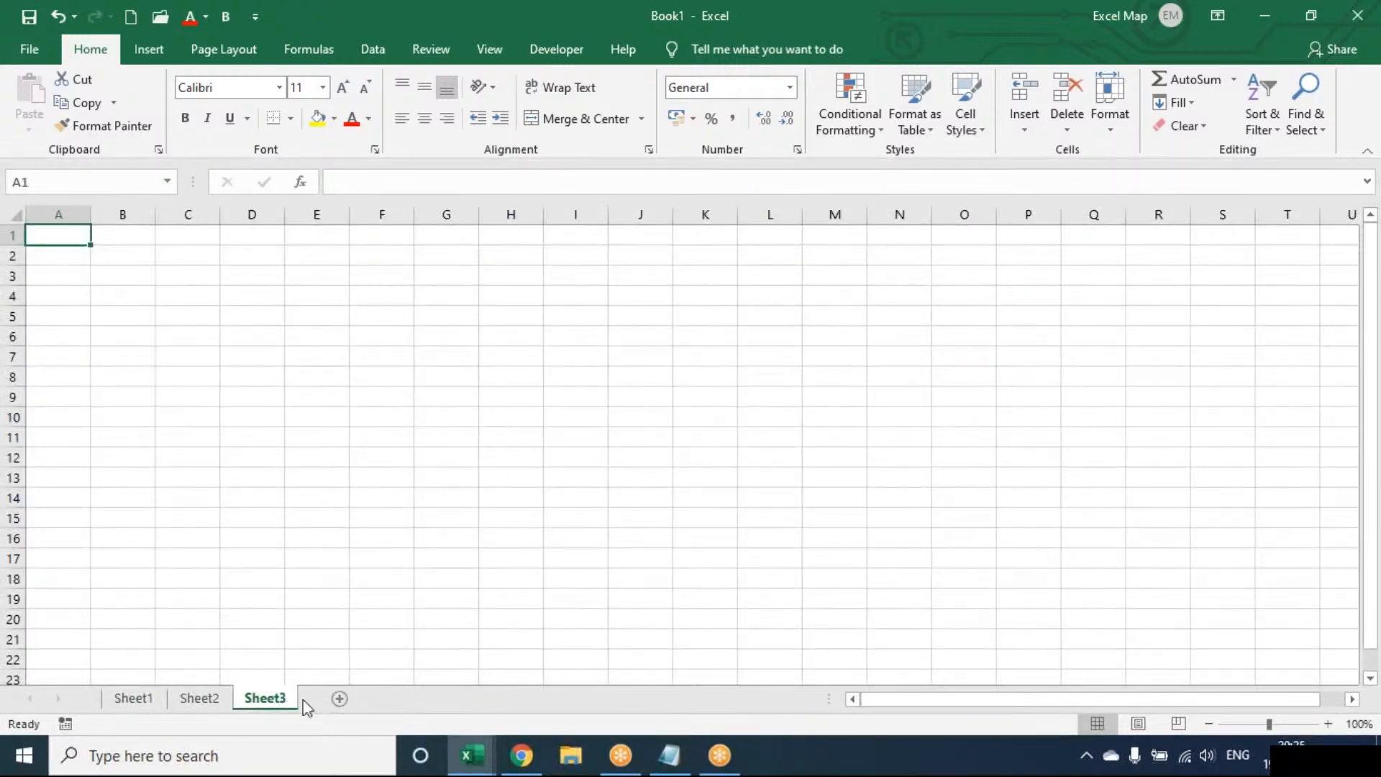
click(340, 698)
click(406, 698)
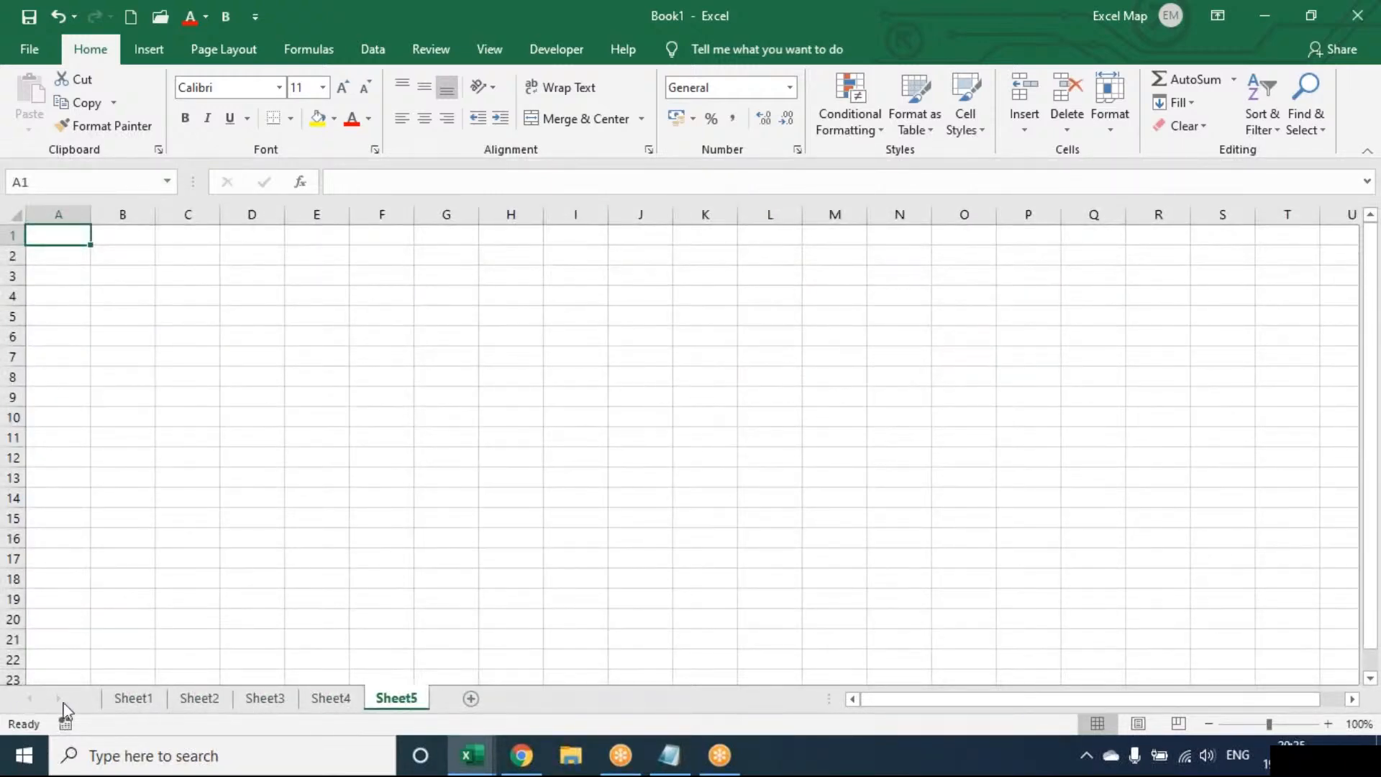
click(135, 699)
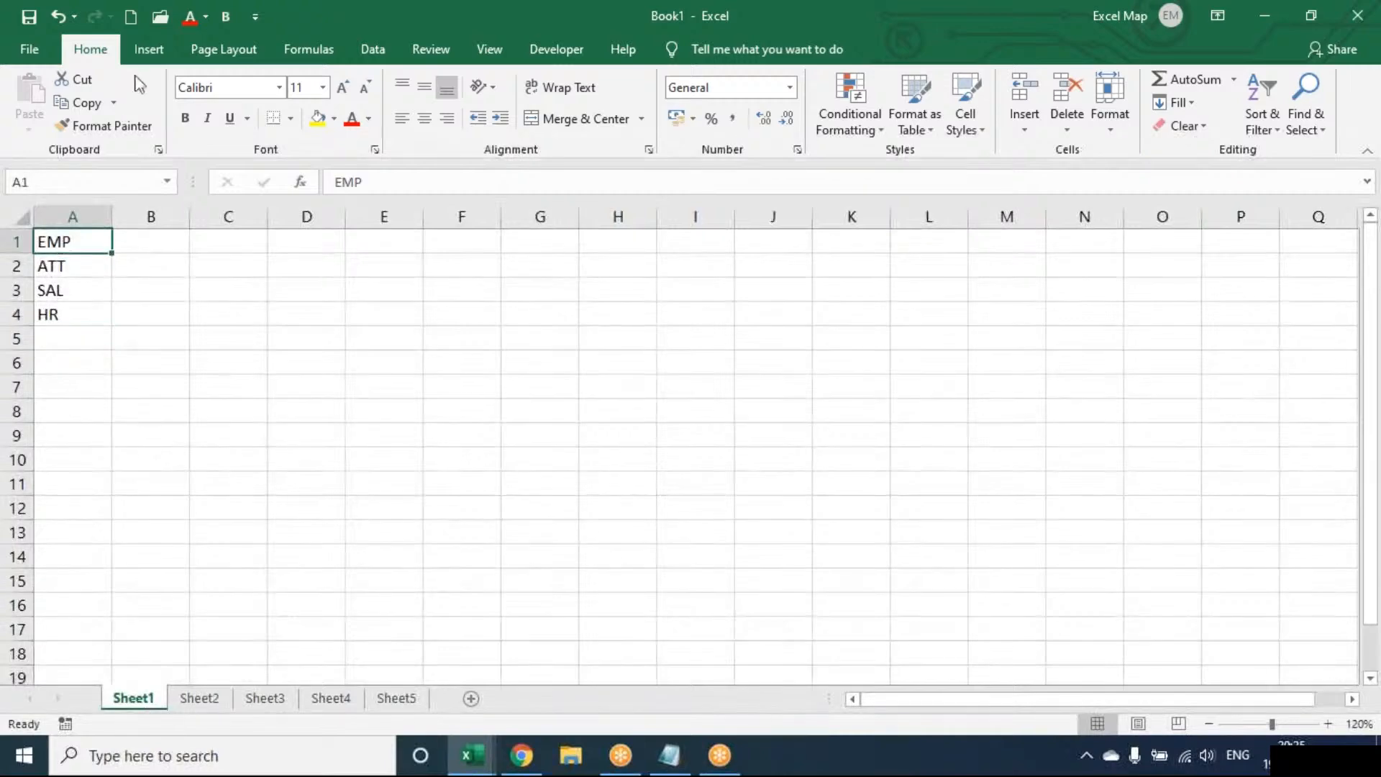
Insert a hyperlink on EMP in cell A1 that leads to cell A1 of Sheet4 in this document.
click(147, 51)
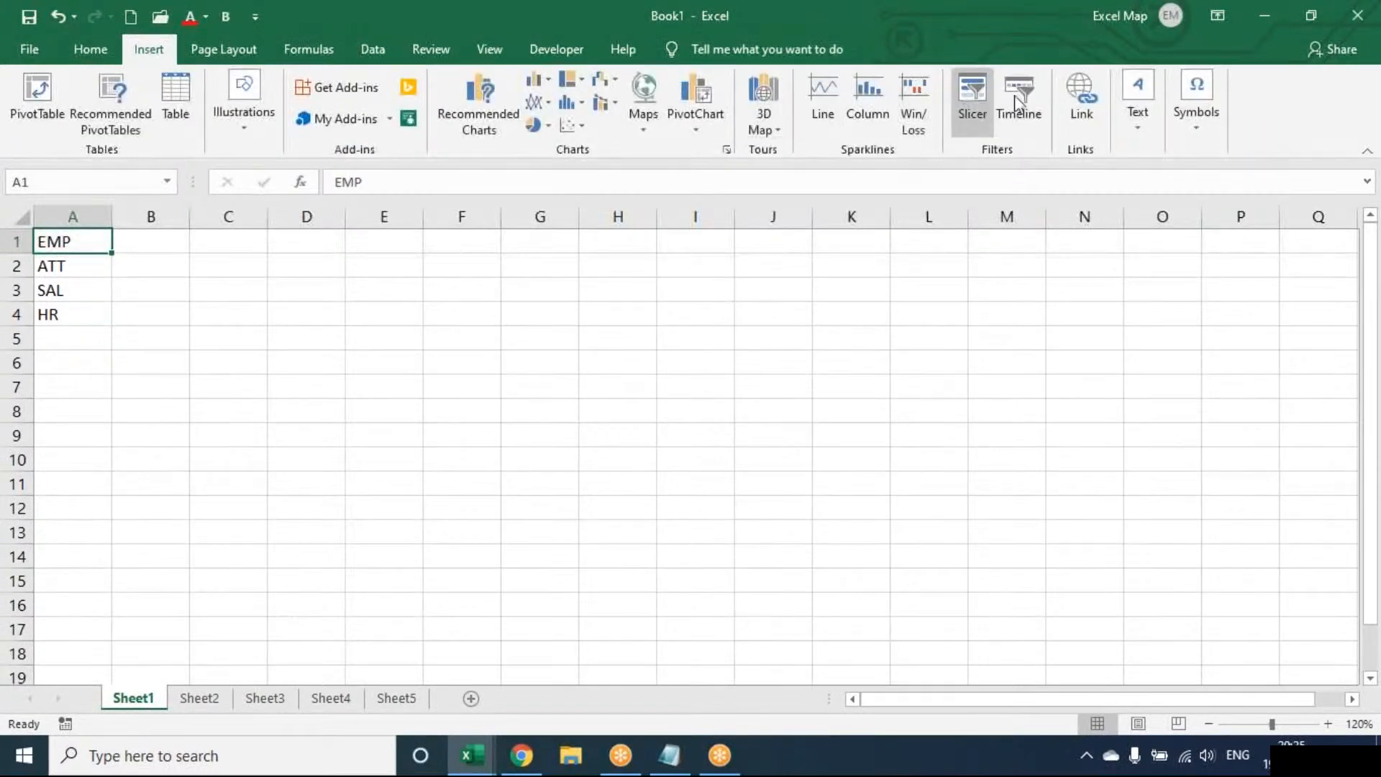
click(1081, 101)
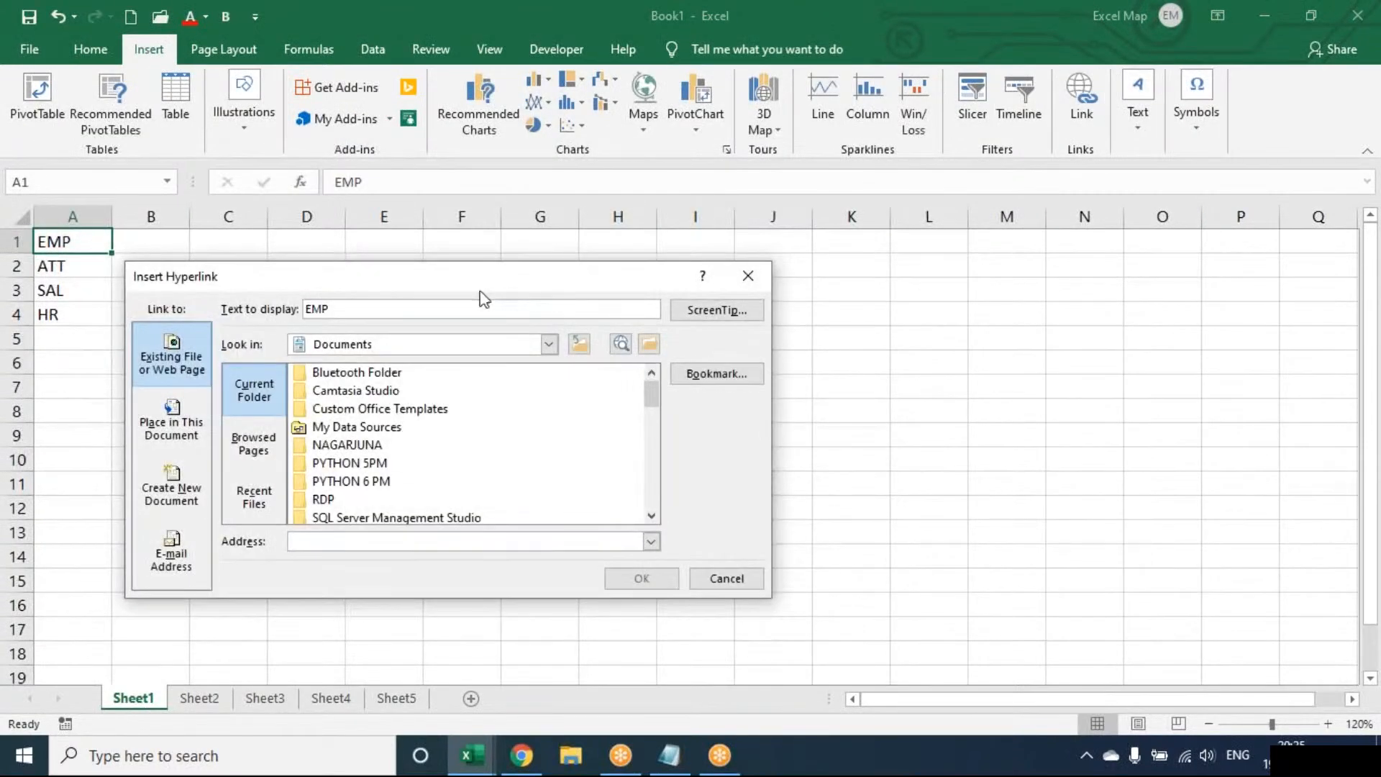
drag(470, 283, 741, 242)
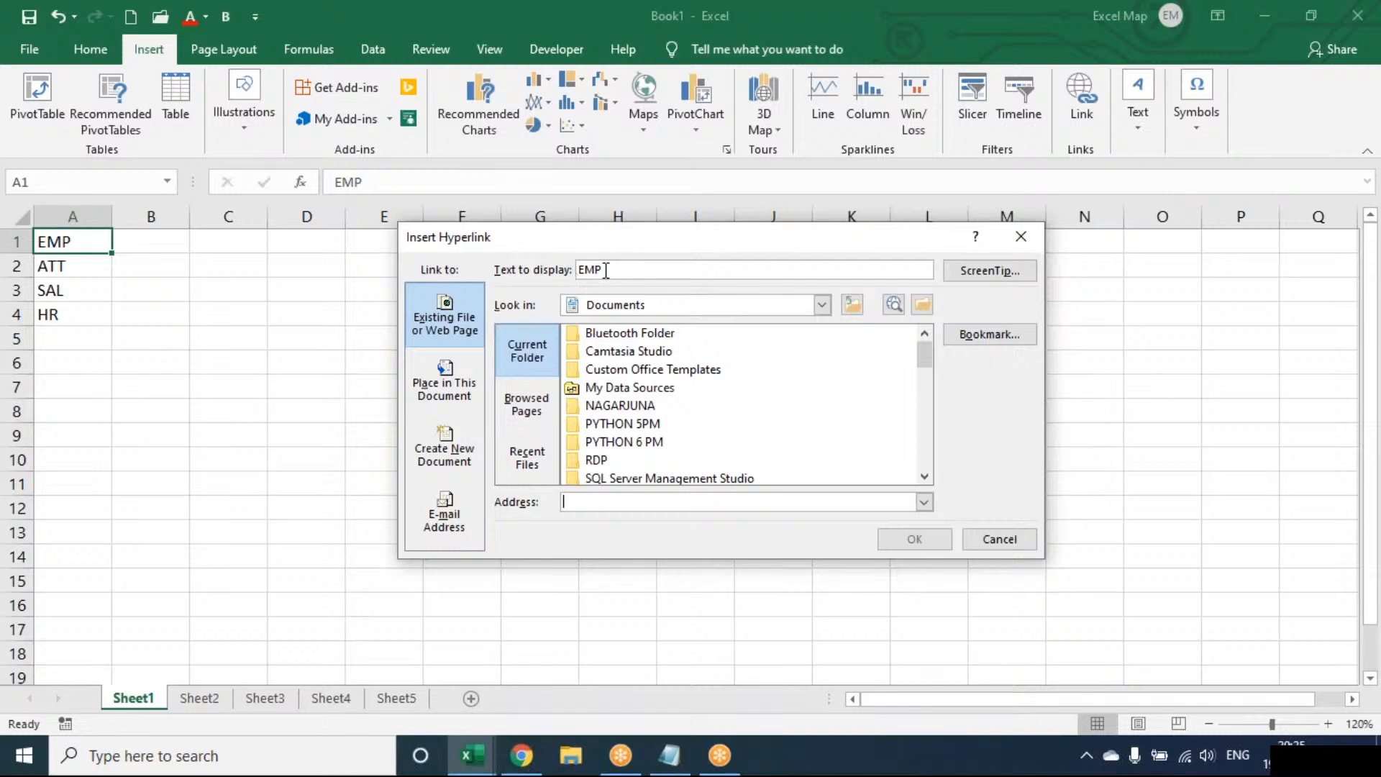
click(414, 306)
click(425, 387)
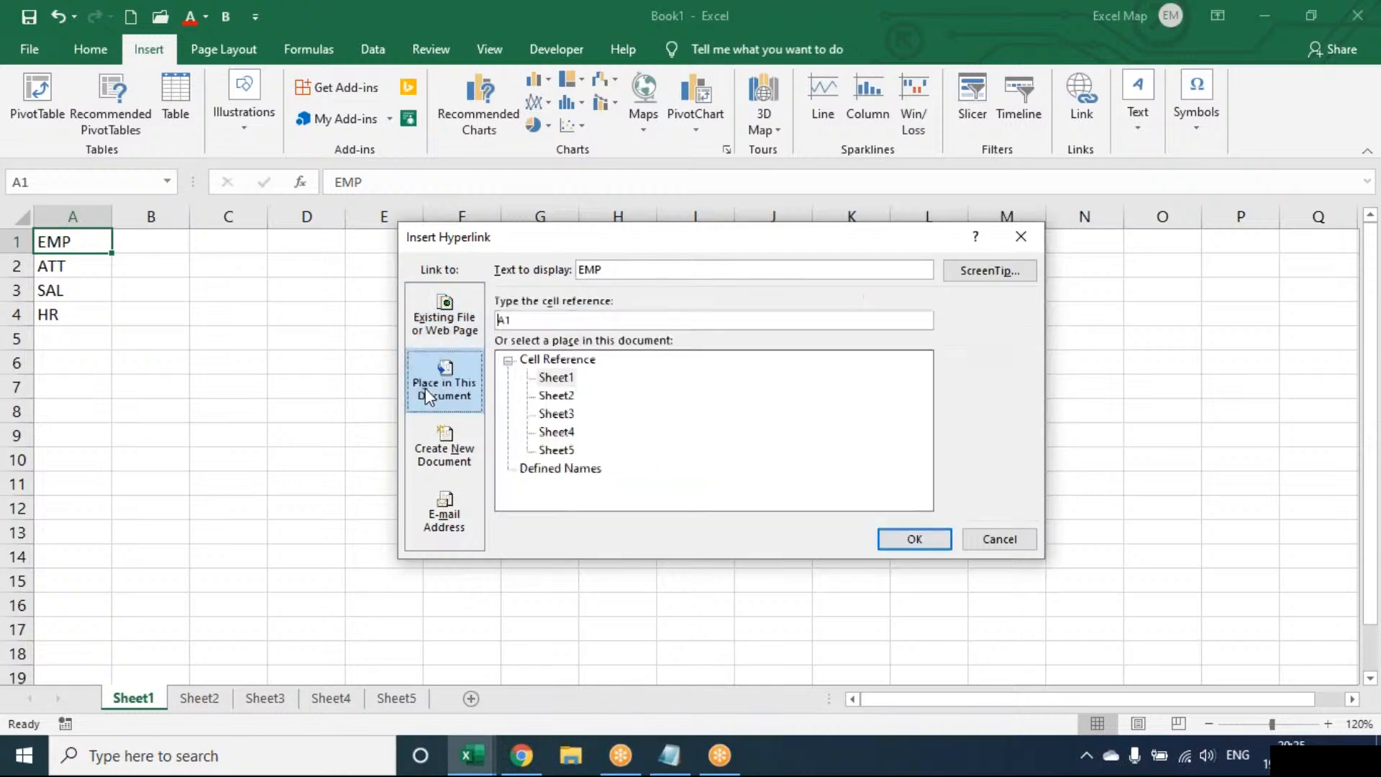
click(442, 333)
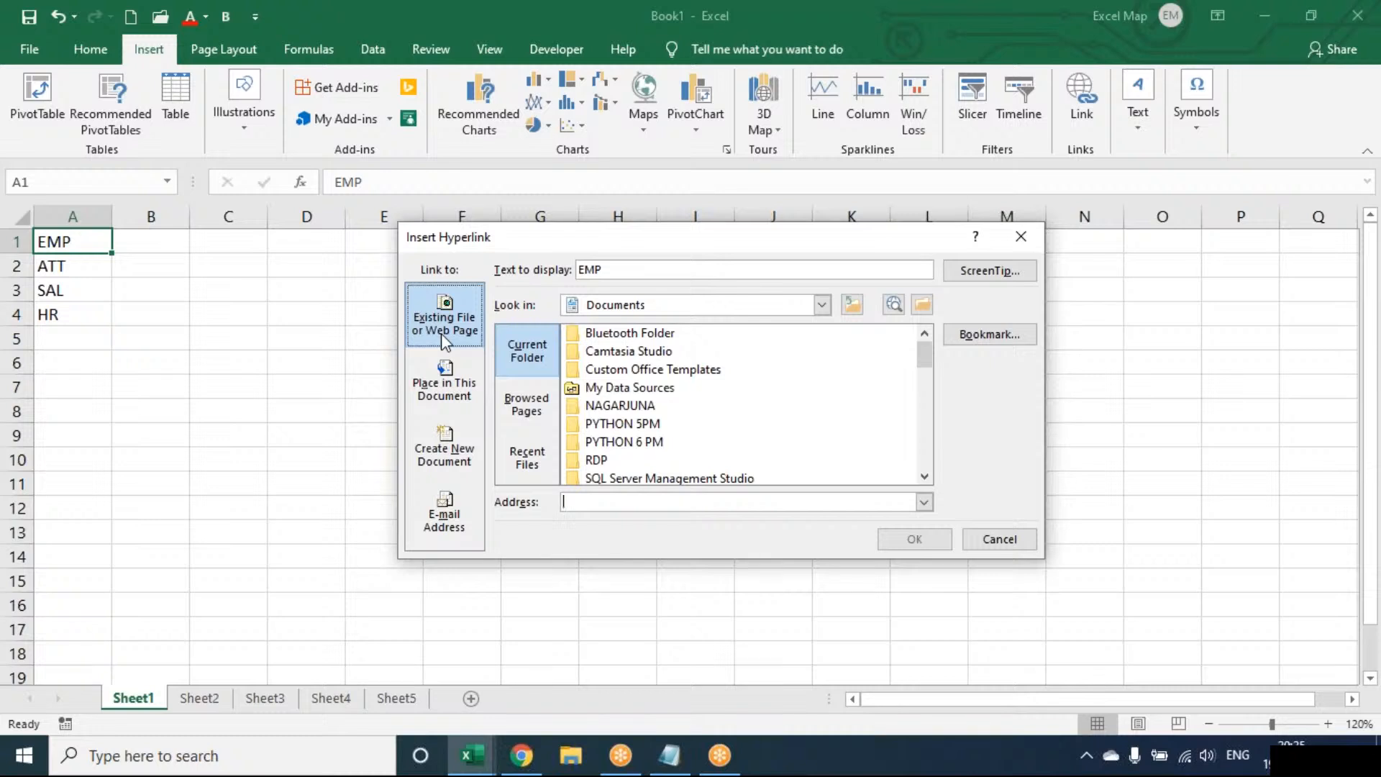
click(445, 379)
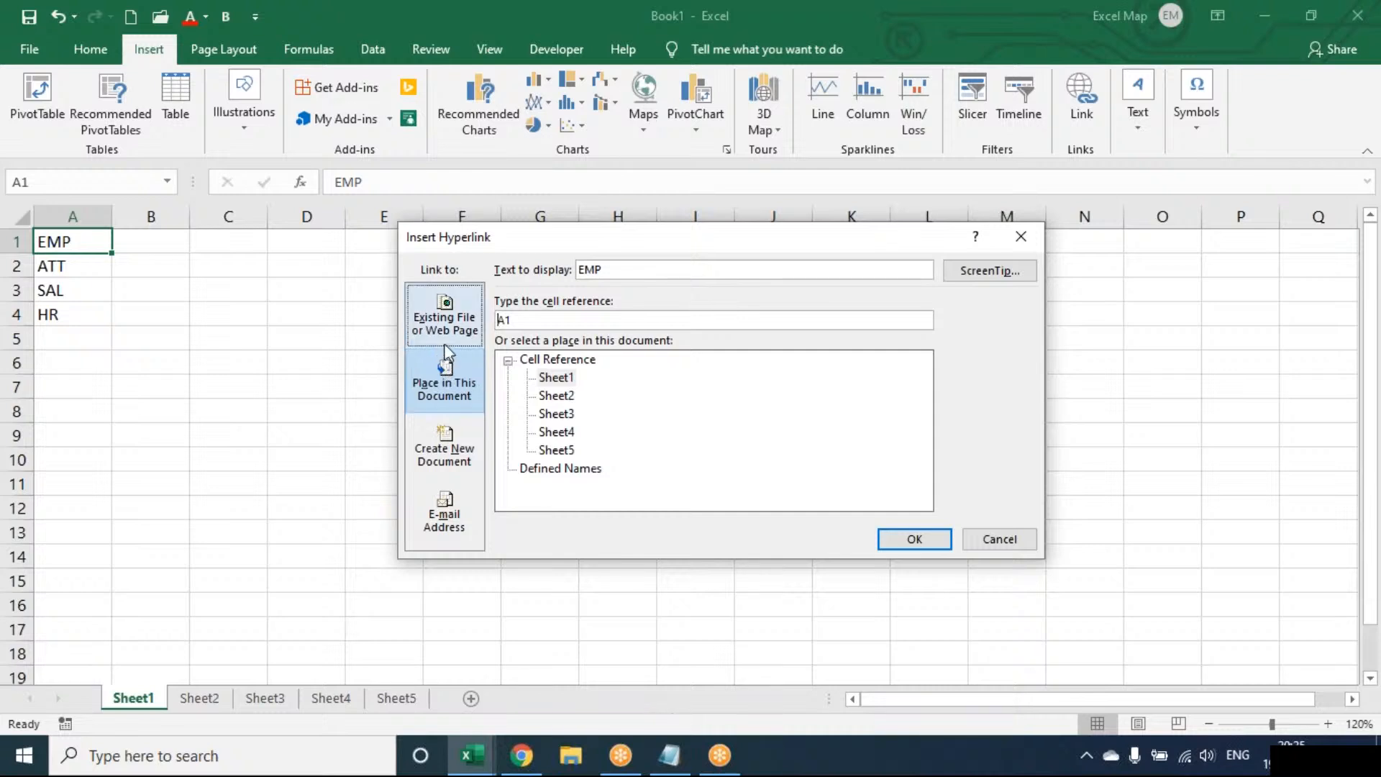
click(446, 322)
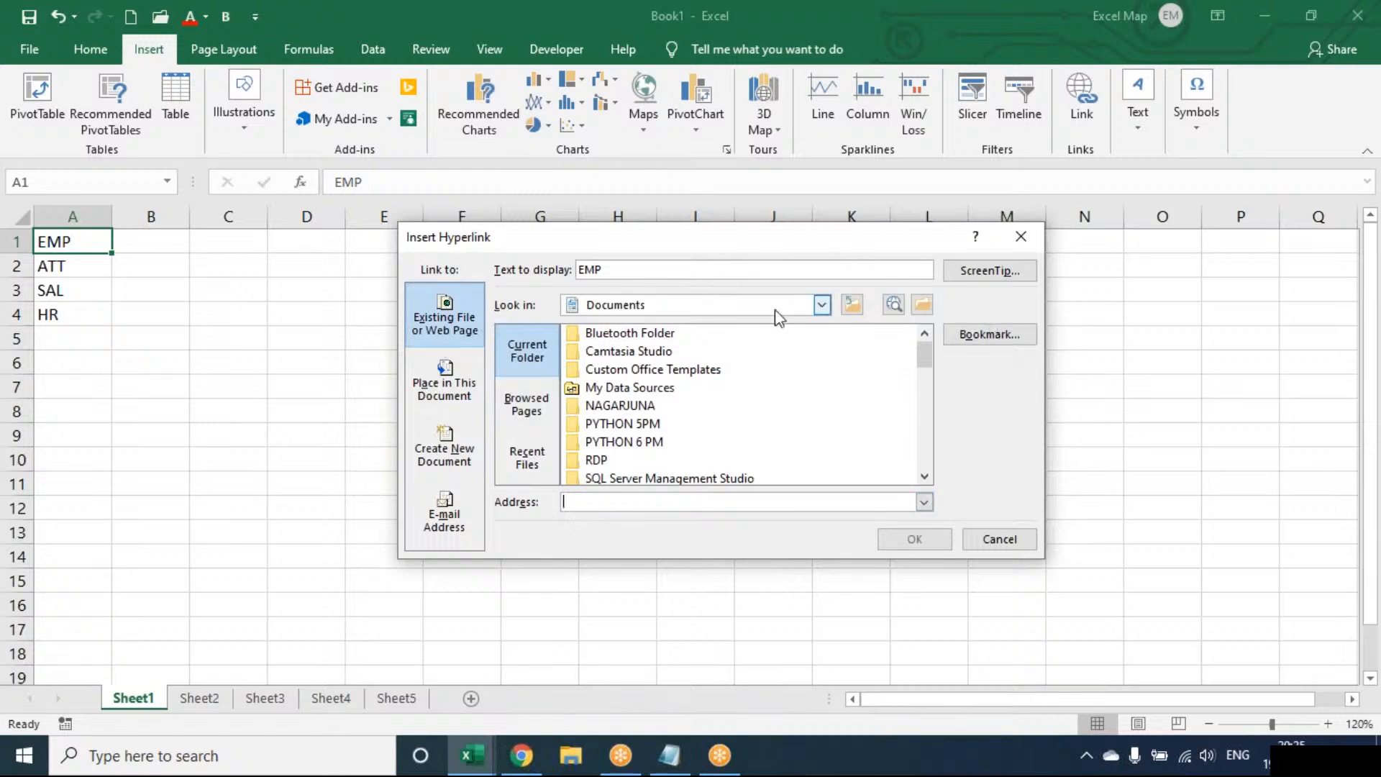
click(445, 369)
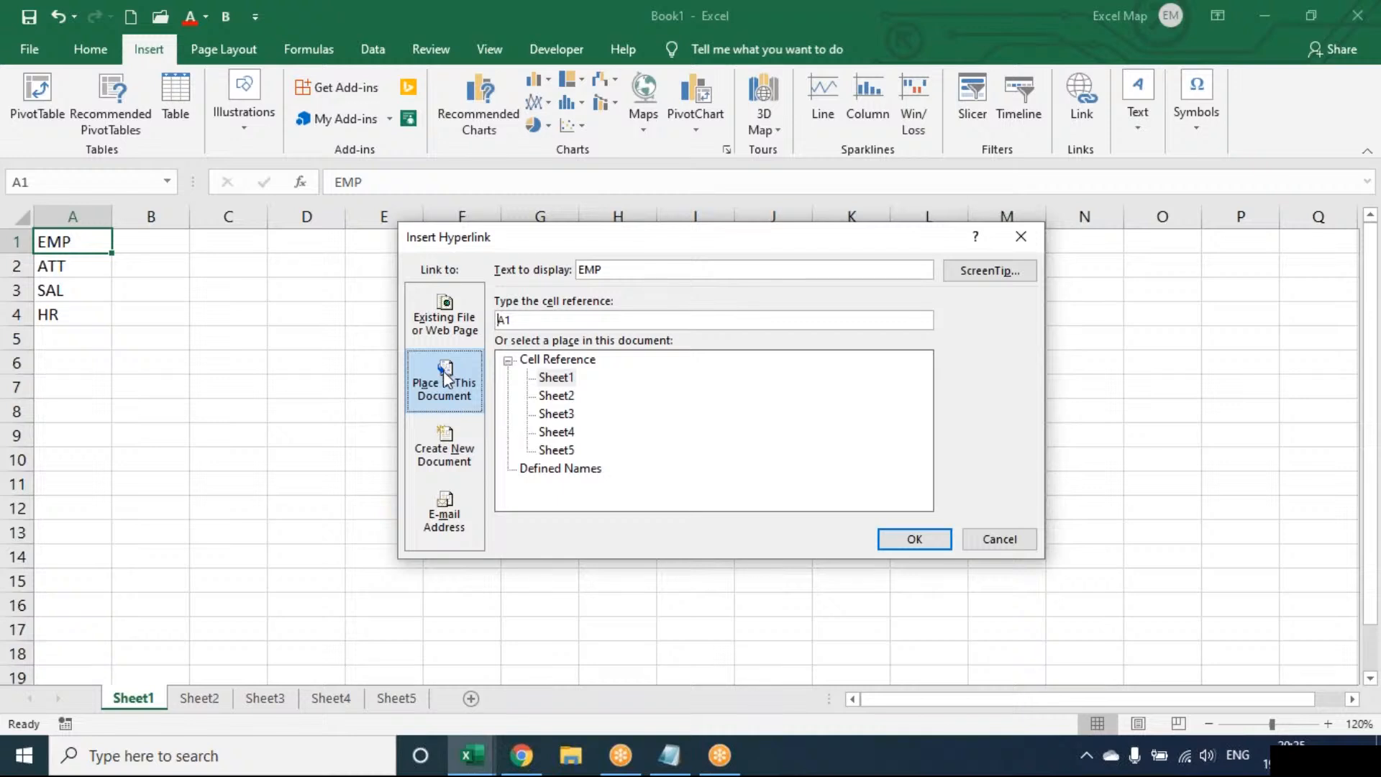
click(556, 430)
click(910, 539)
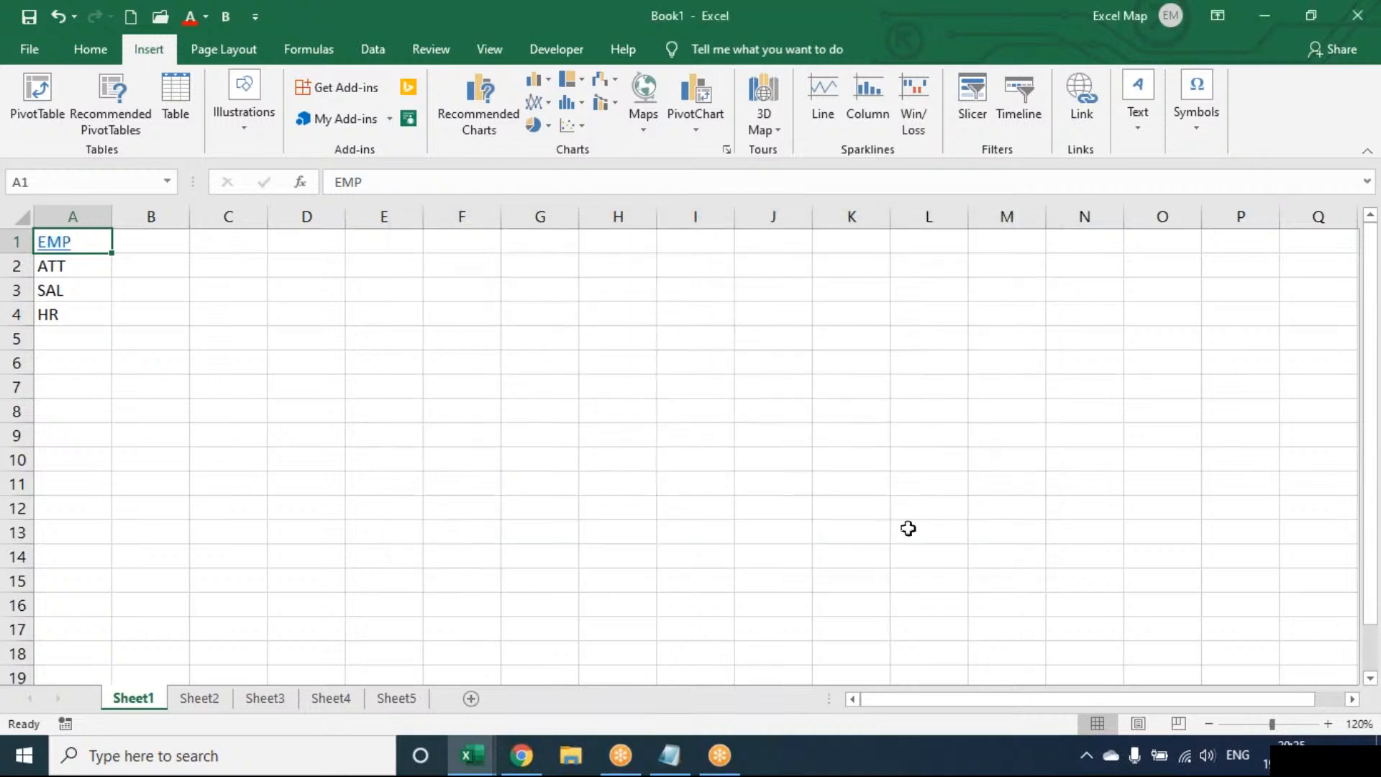
Link ATT in cell A2 to cell A1 of Sheet5 in this document.
click(94, 263)
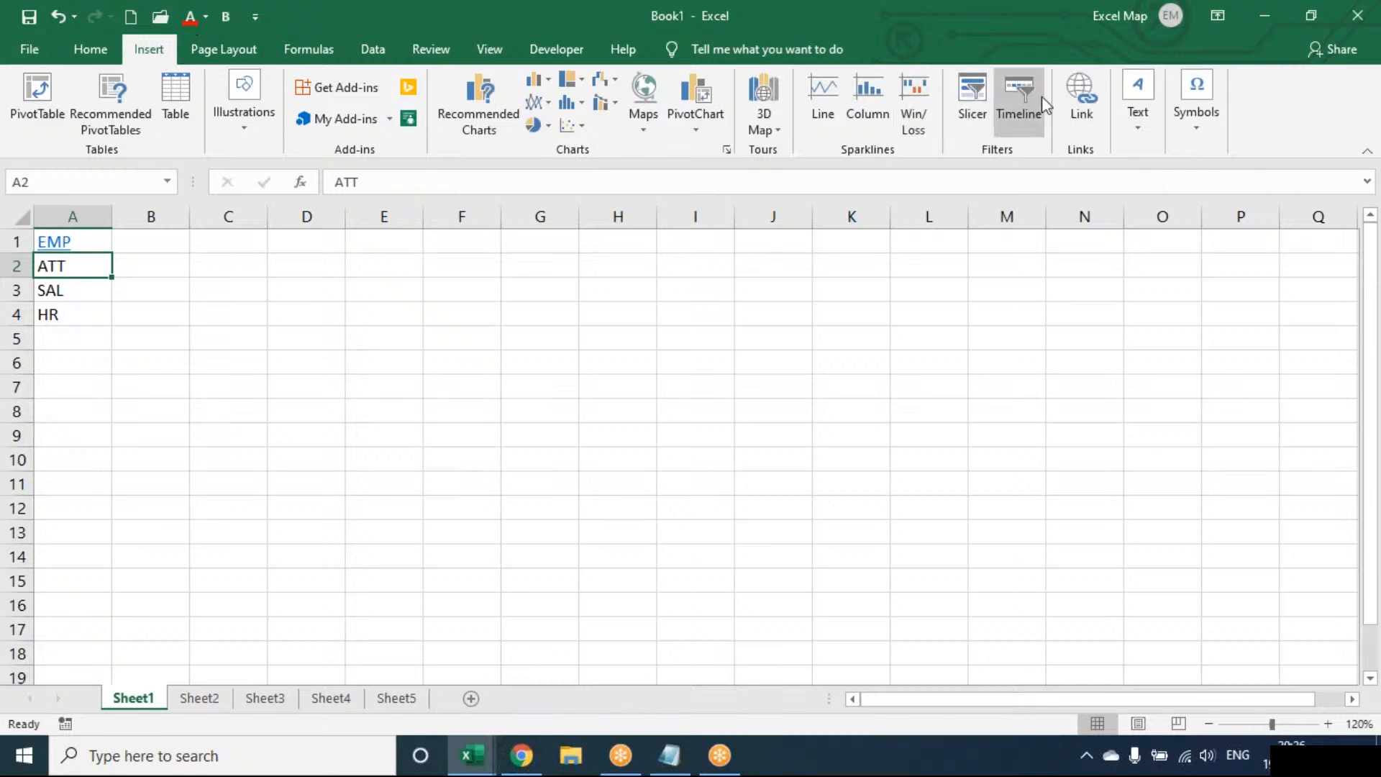
click(1082, 101)
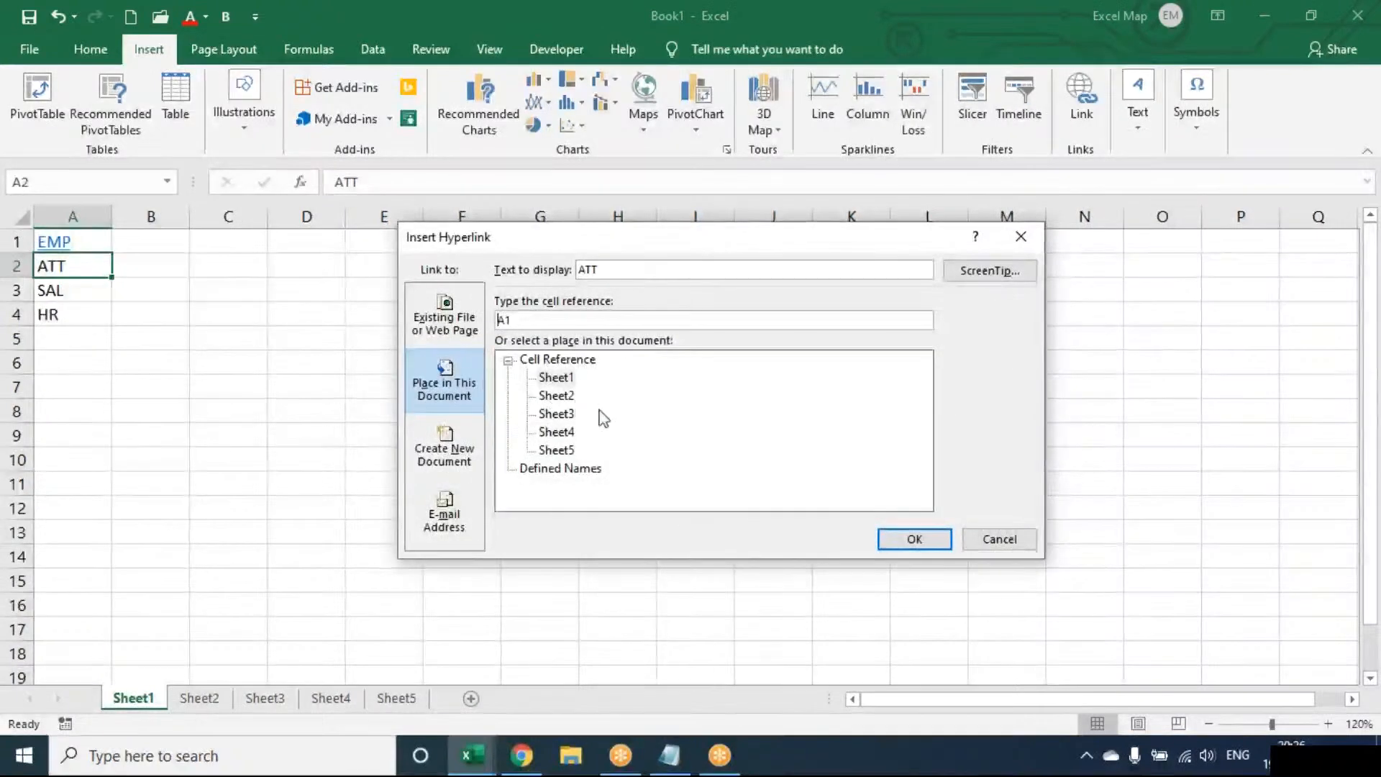
click(557, 450)
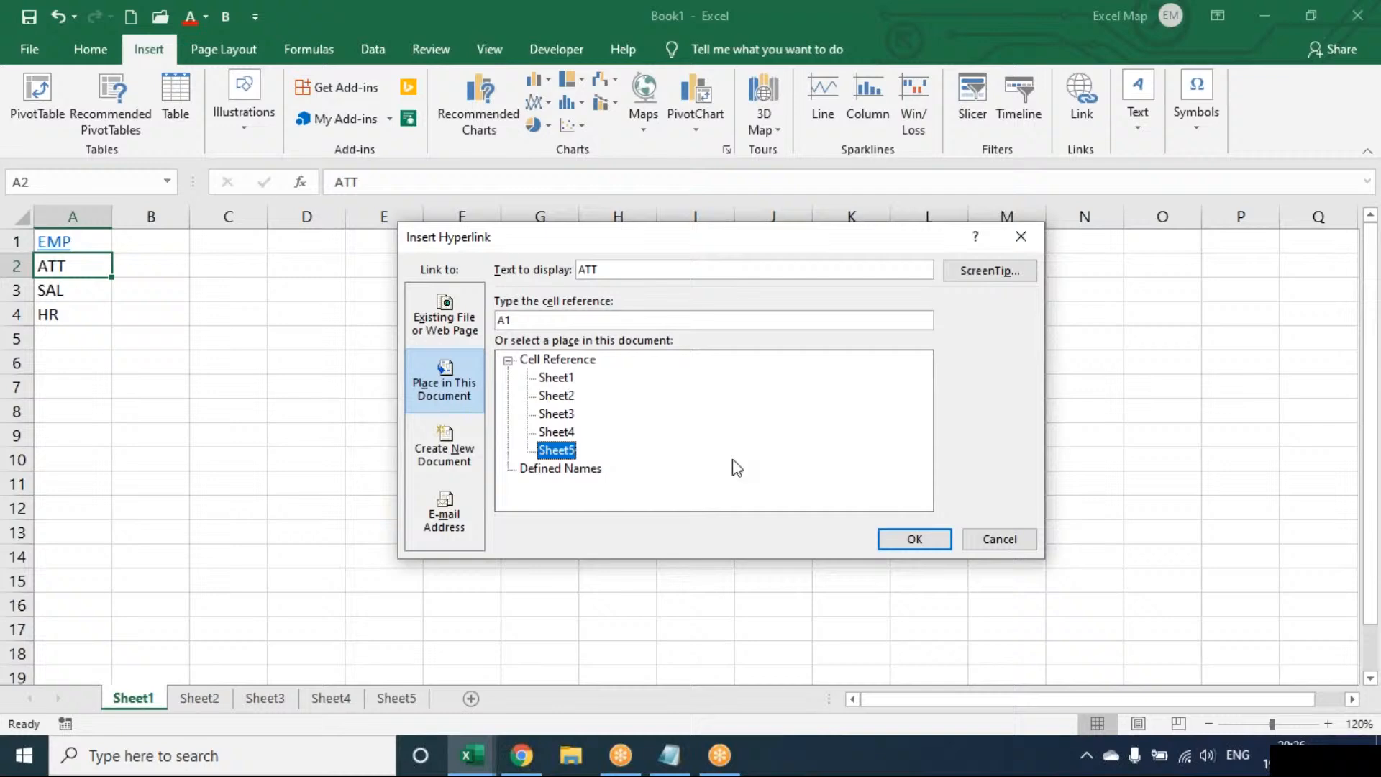
click(901, 538)
Link SAL in cell A3 to cell A1 of Sheet2 in this document.
key(Down)
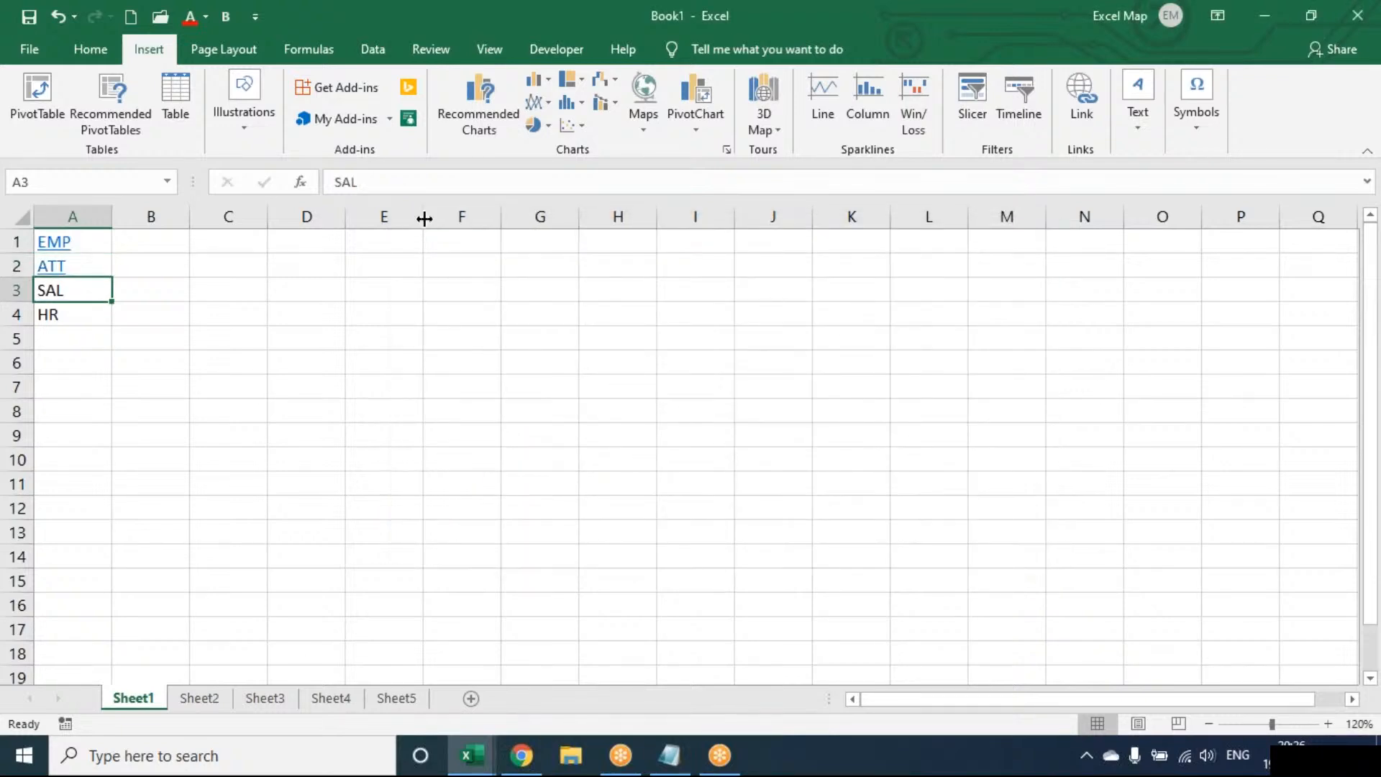
click(1086, 93)
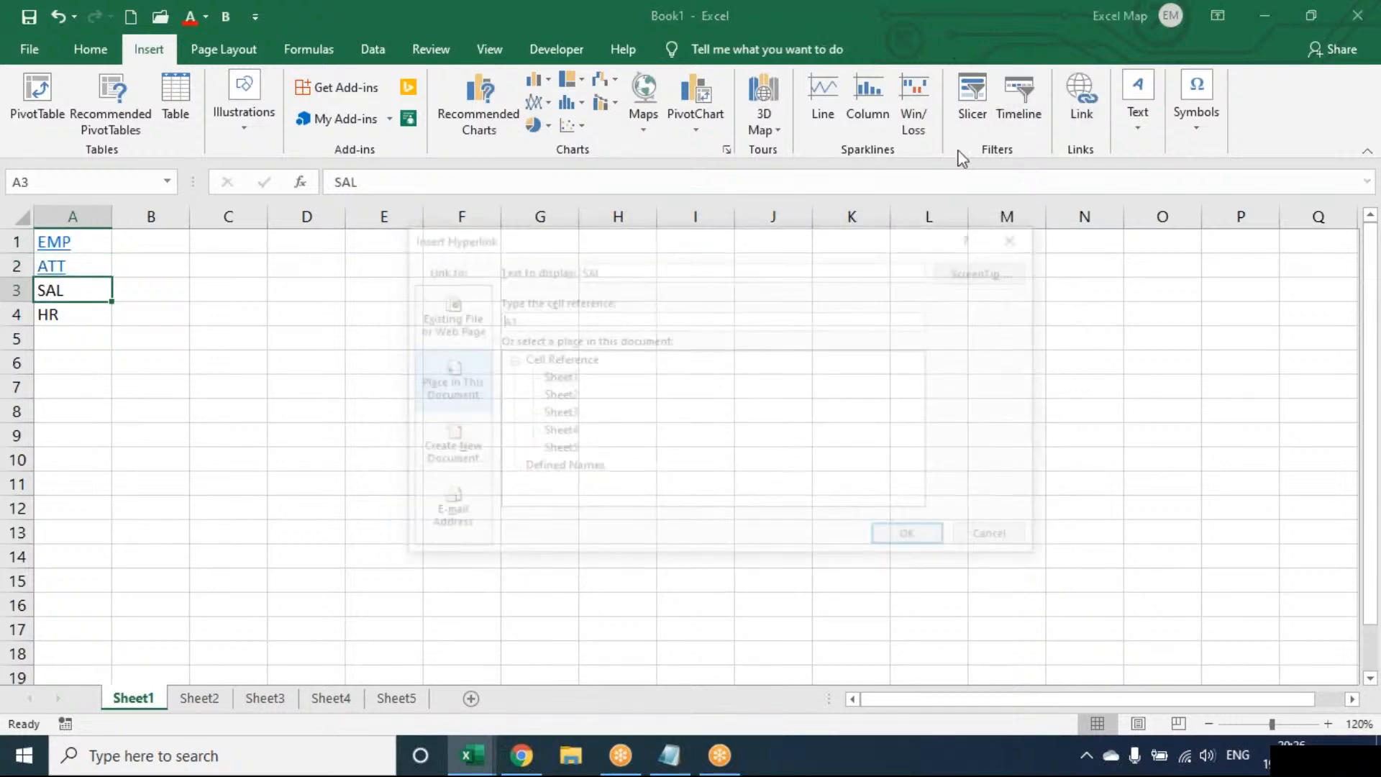
click(556, 395)
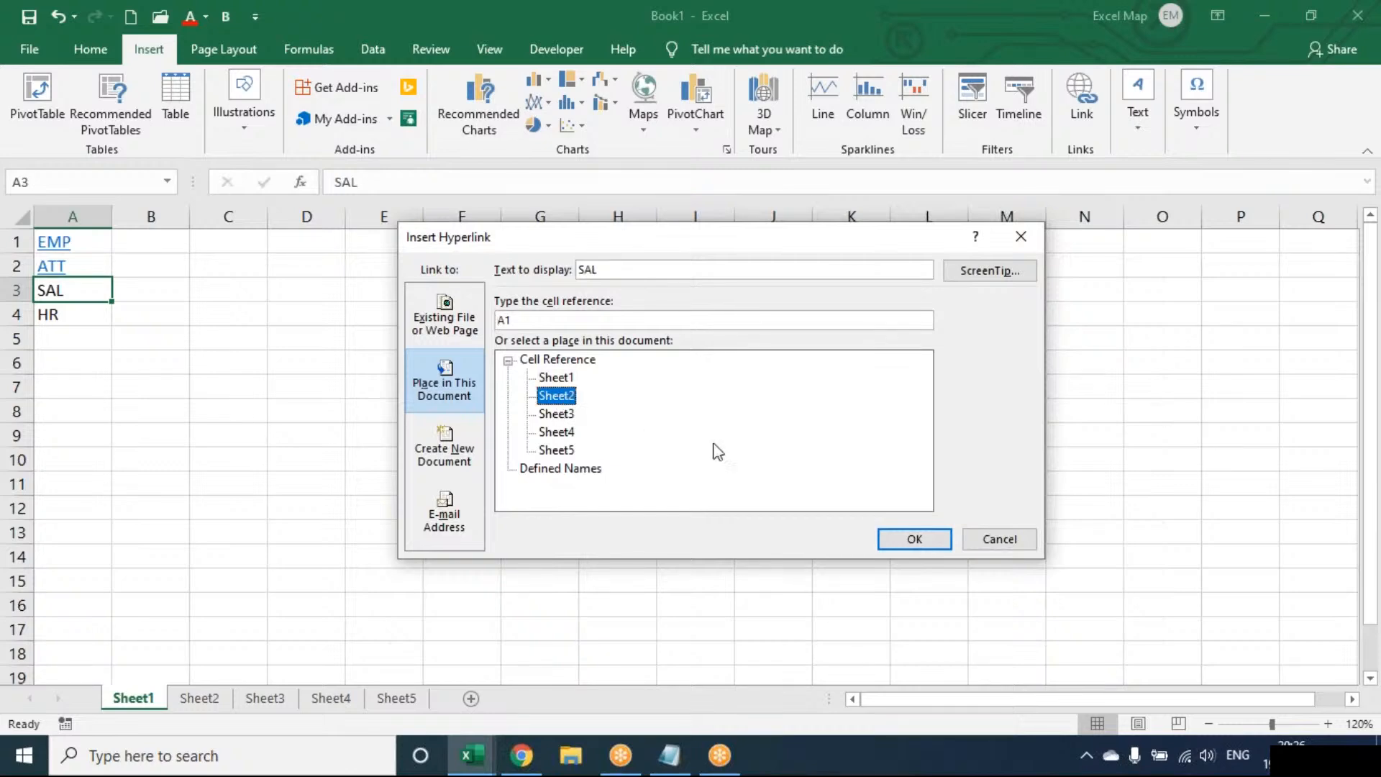
click(912, 540)
Link HR in cell A4 to cell A1 of Sheet3 in this document.
key(Down)
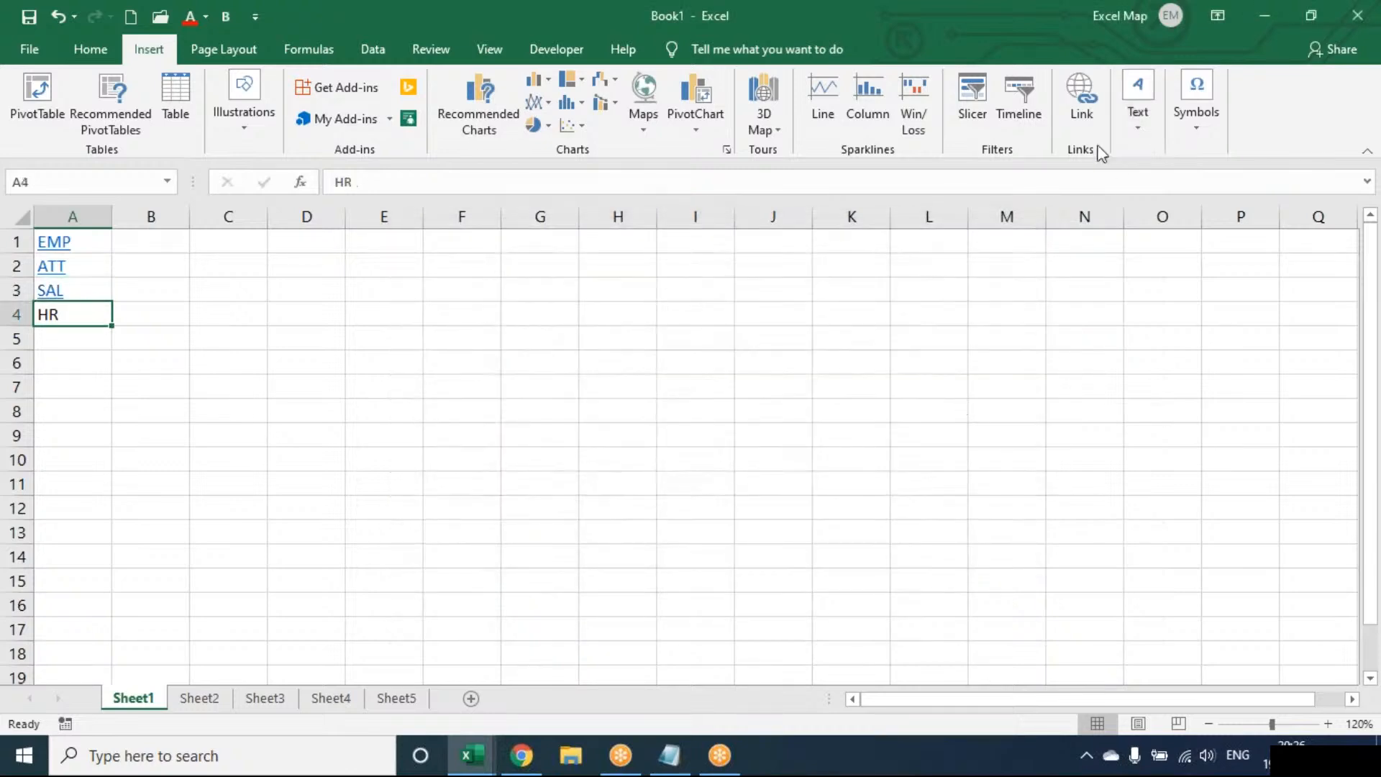
click(1083, 97)
click(558, 416)
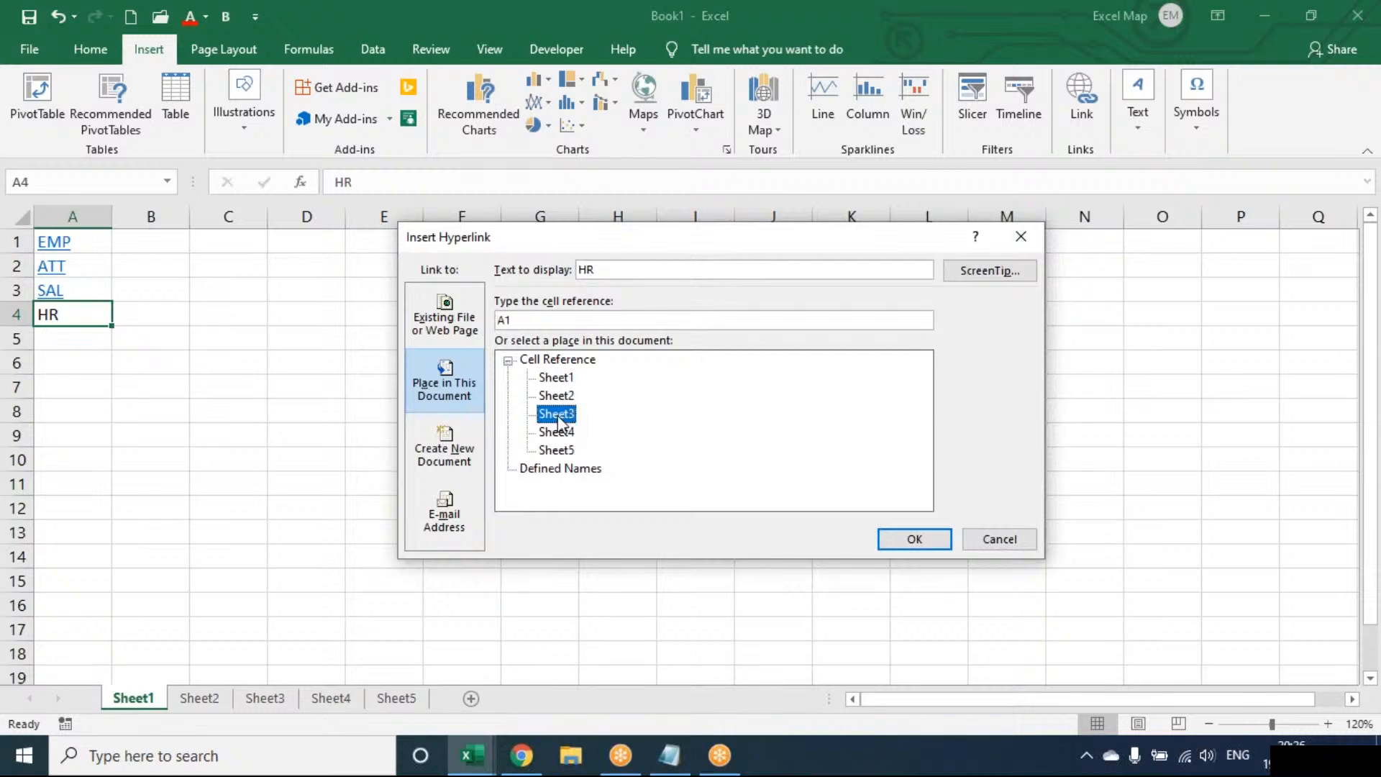
click(913, 534)
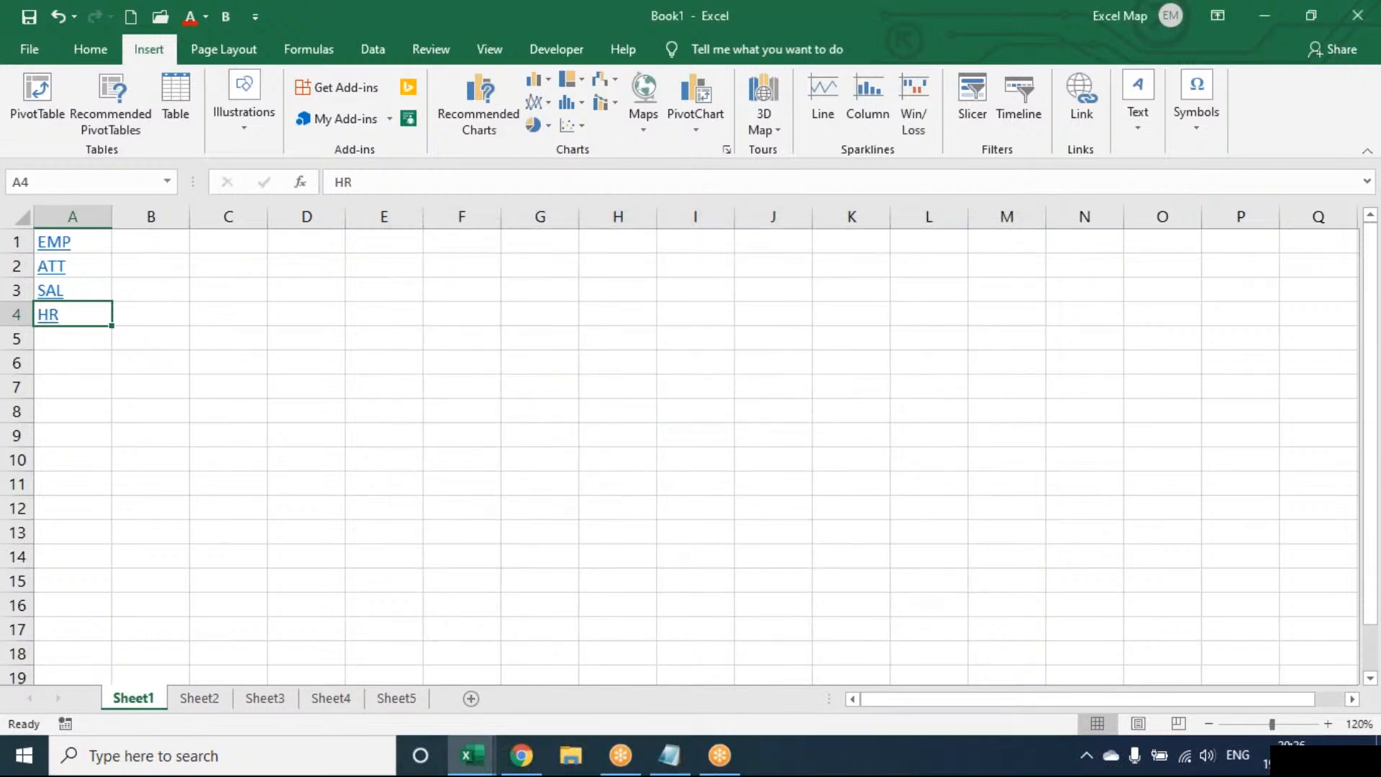
Test the EMP and ATT hyperlinks, returning to Sheet1 after each one.
key(Up)
key(Up)
key(Up)
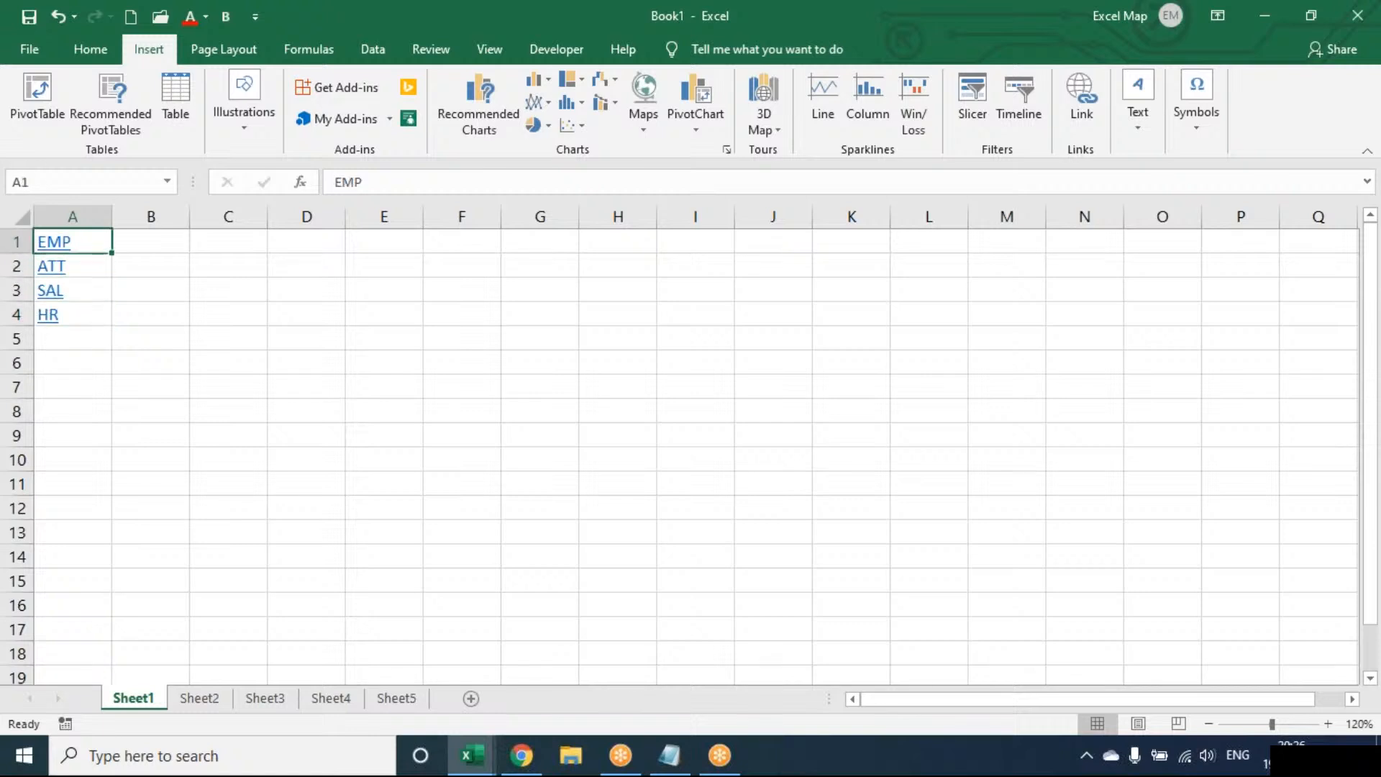
click(58, 248)
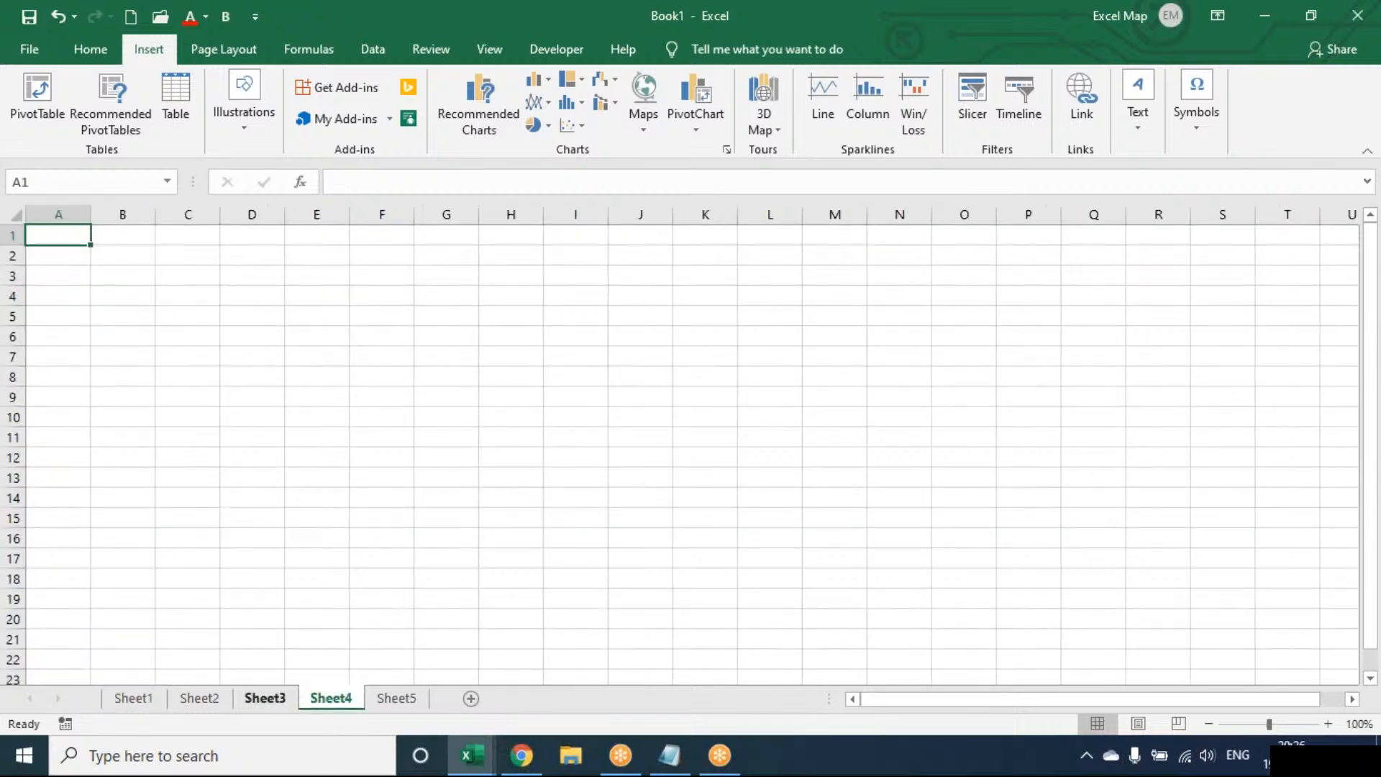
click(132, 701)
click(61, 277)
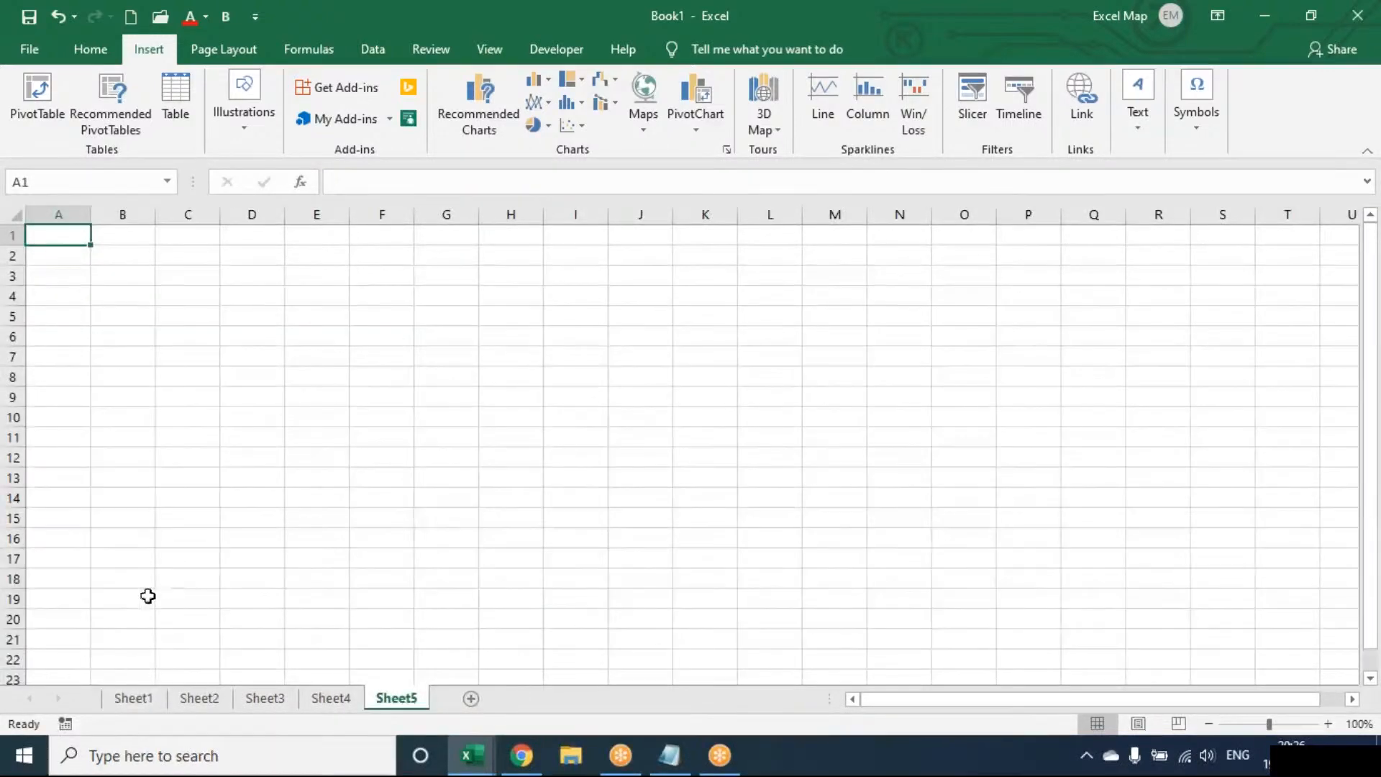
click(141, 709)
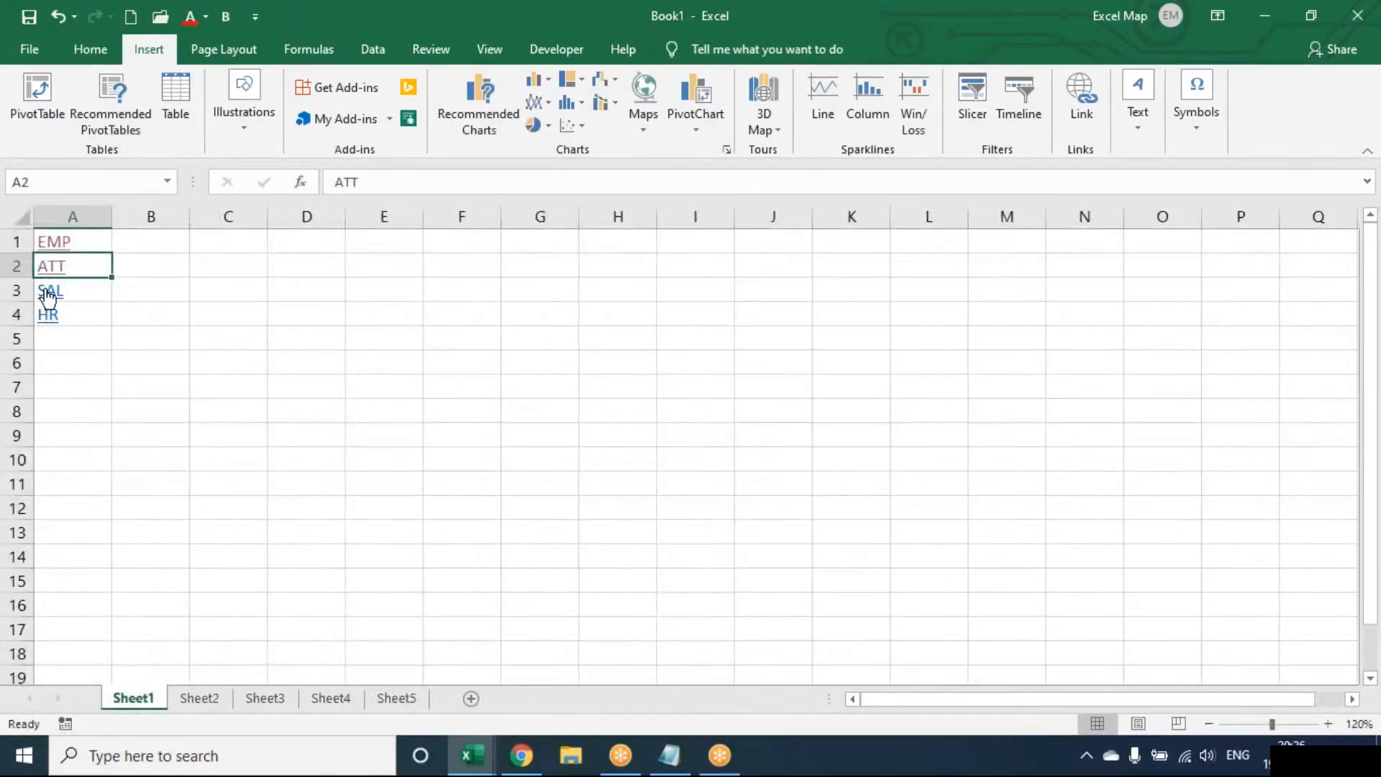
Test the SAL and HR hyperlinks, returning to Sheet1 after each one, and follow the ATT link again.
click(46, 293)
click(141, 698)
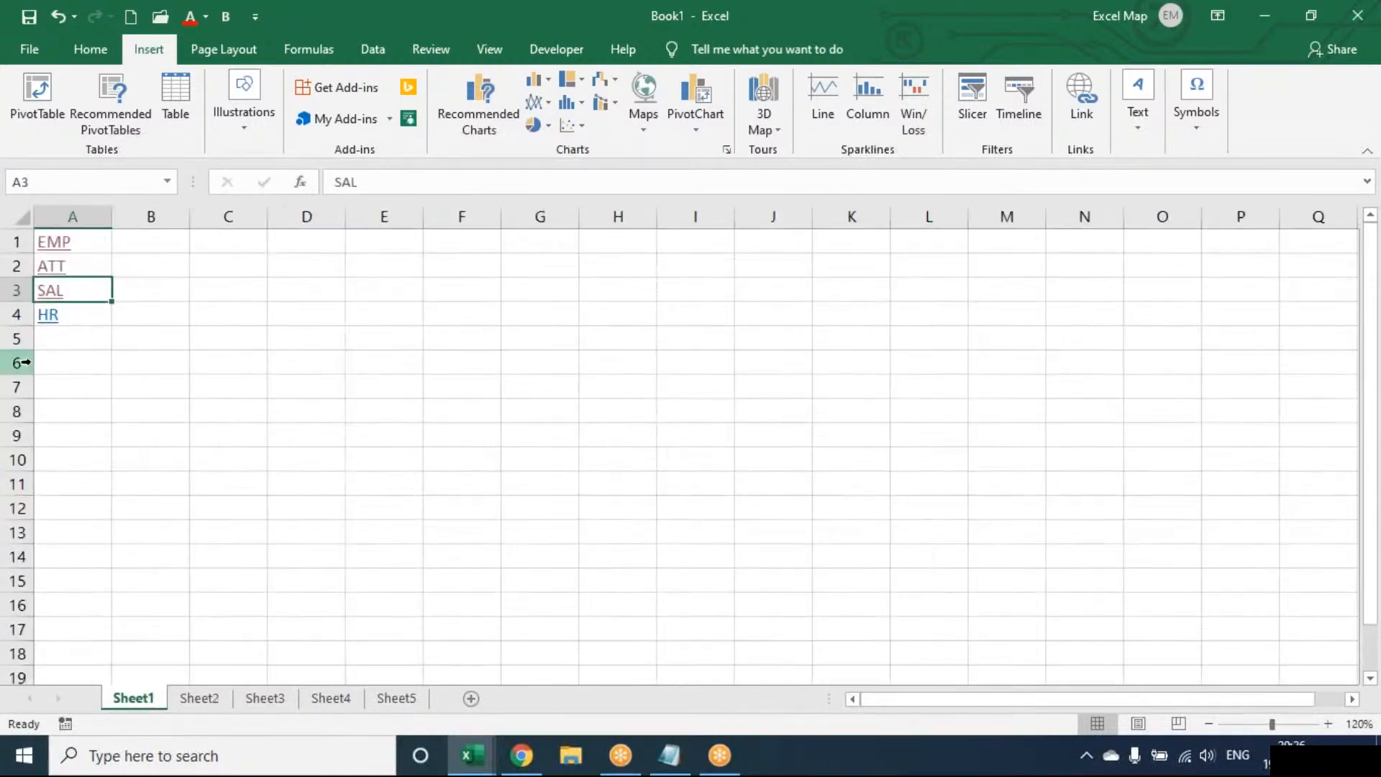
click(50, 320)
click(50, 321)
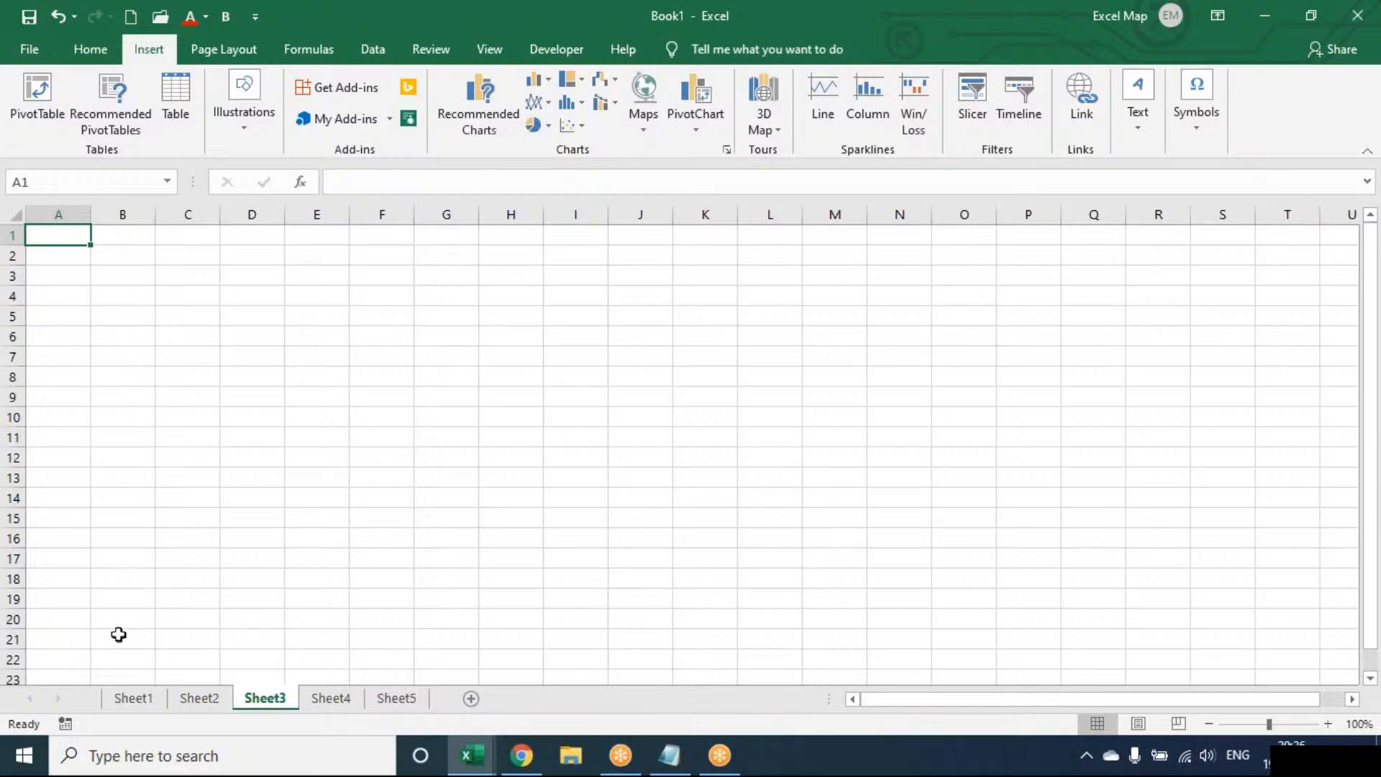
click(133, 699)
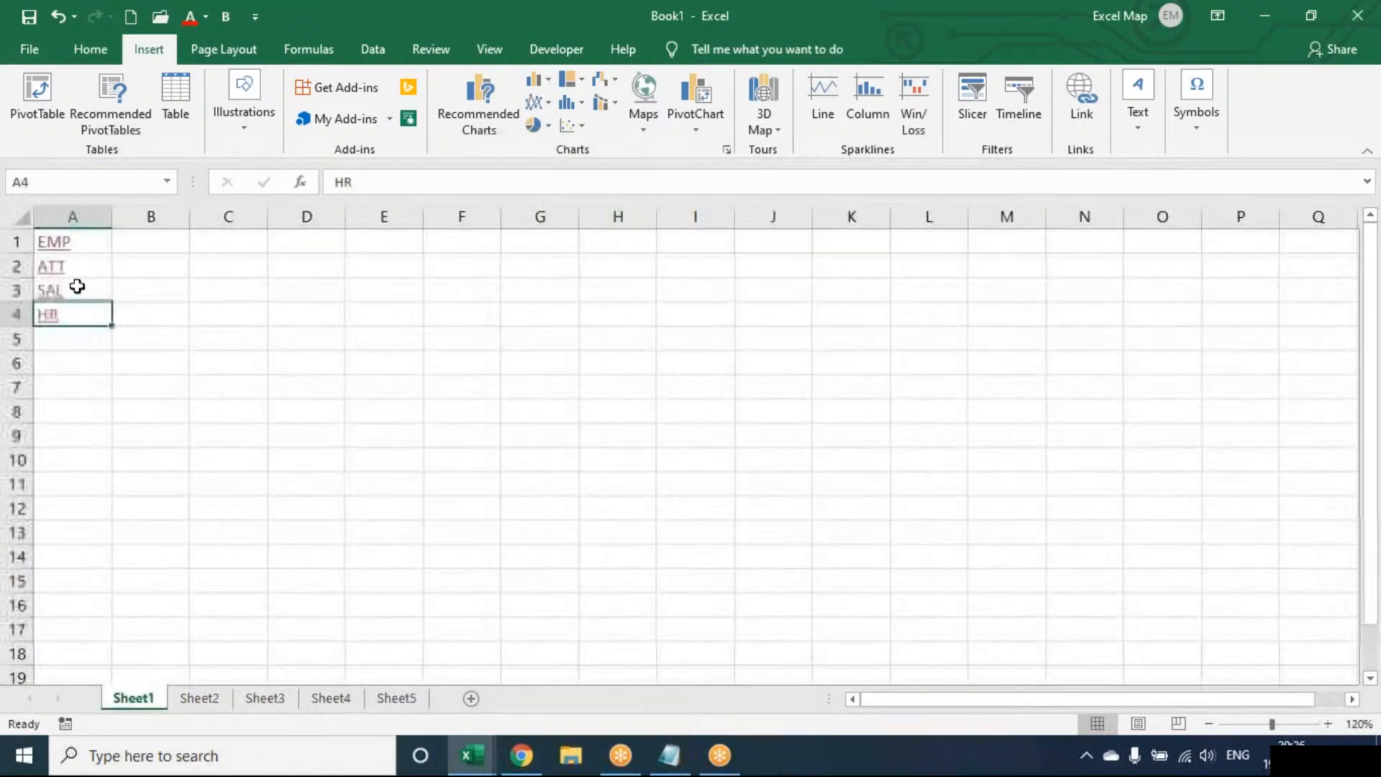
click(60, 266)
Draw a rounded rectangle about 1.2 cm high and 2.8 cm wide over cells C3 to E5 on Sheet2.
click(220, 697)
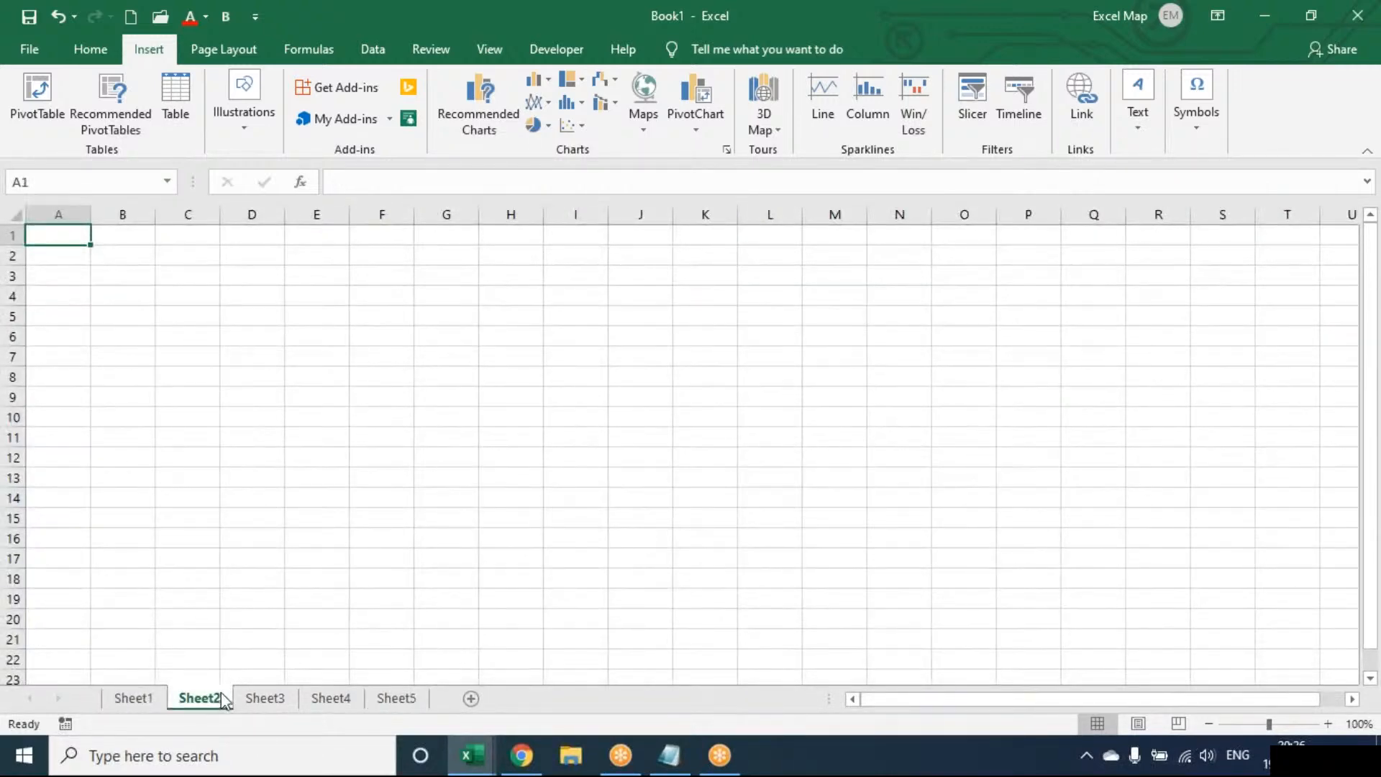
click(199, 280)
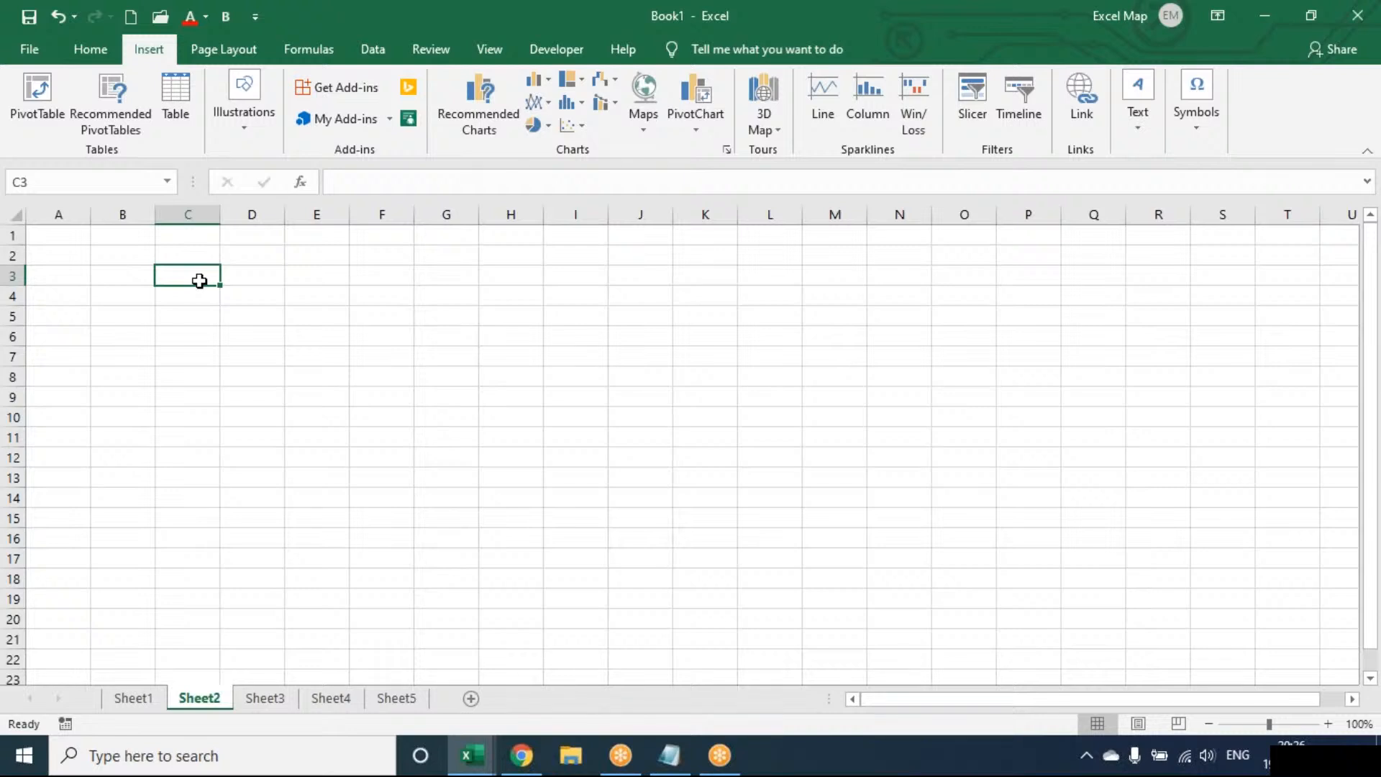
click(1331, 723)
click(1331, 723)
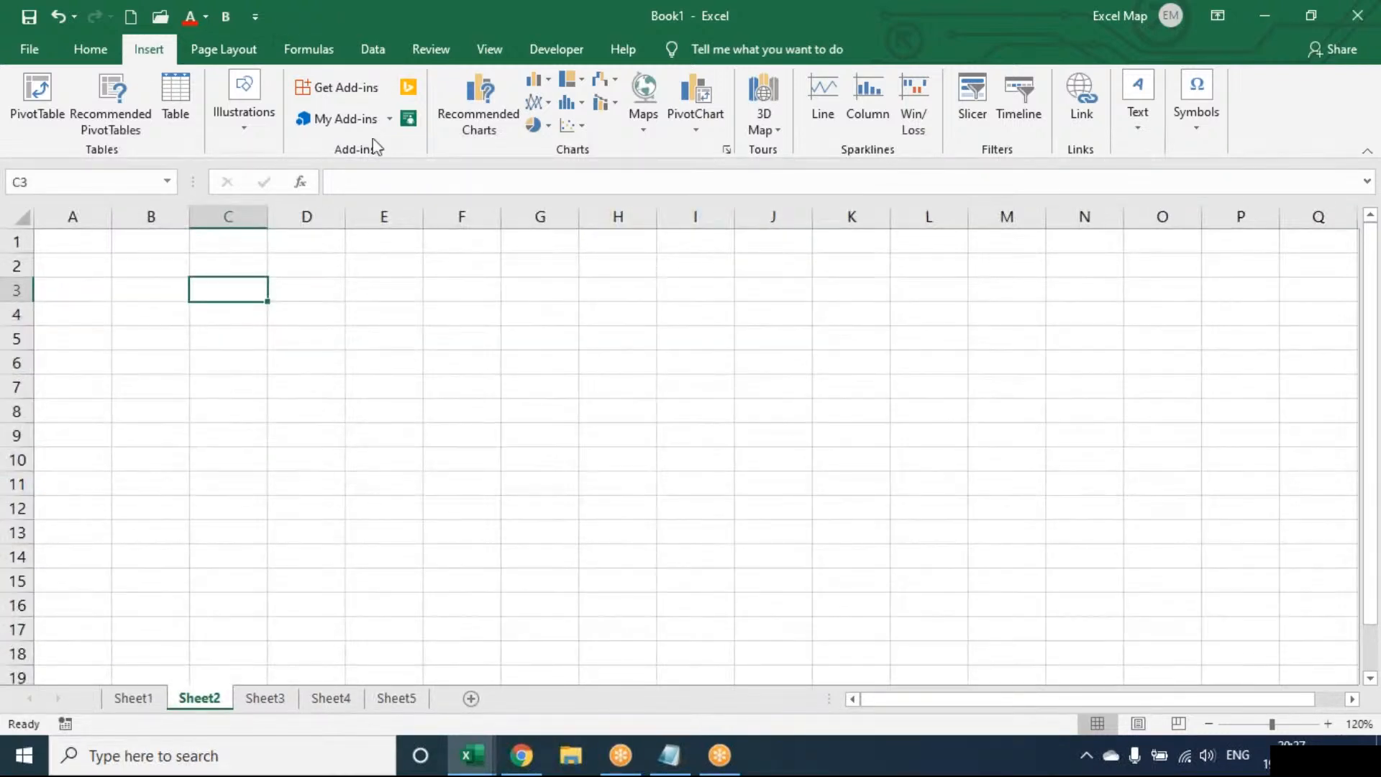
click(248, 137)
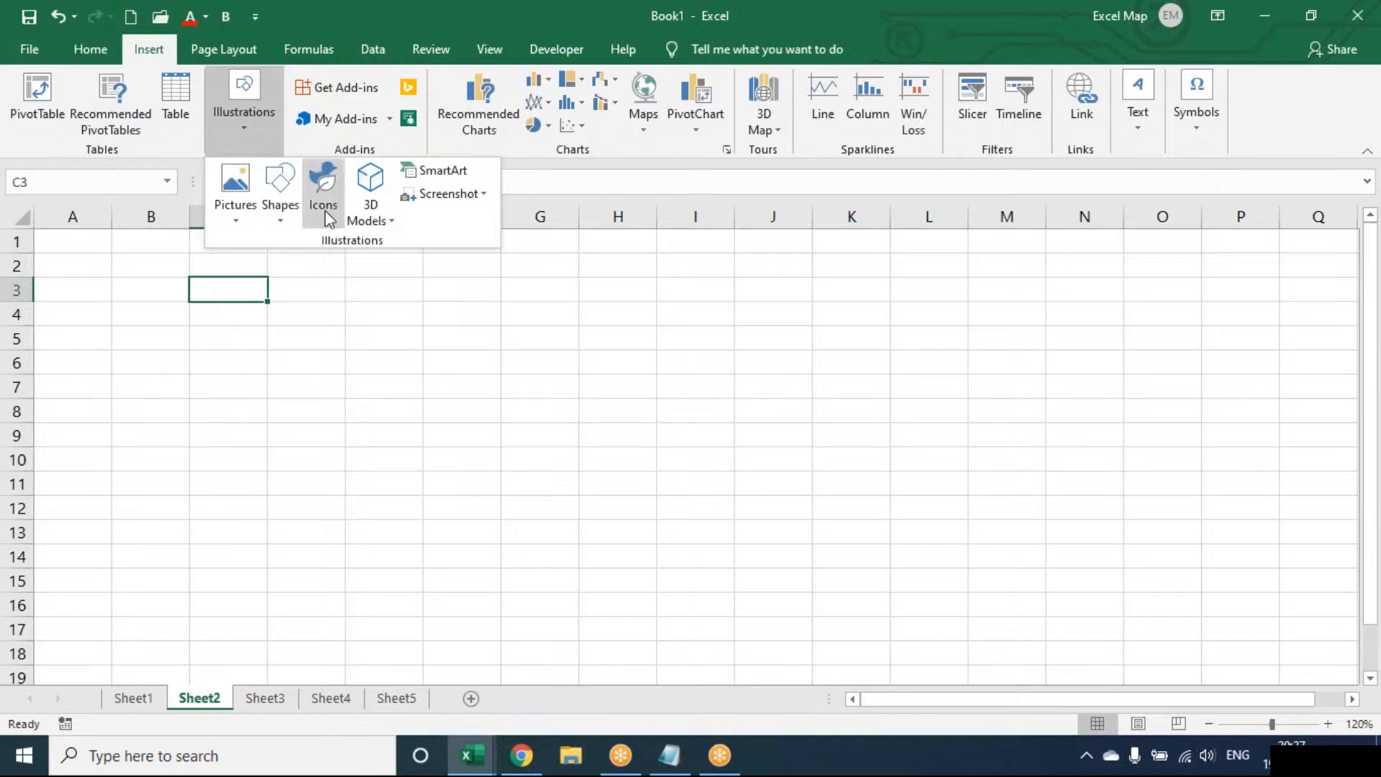
click(281, 216)
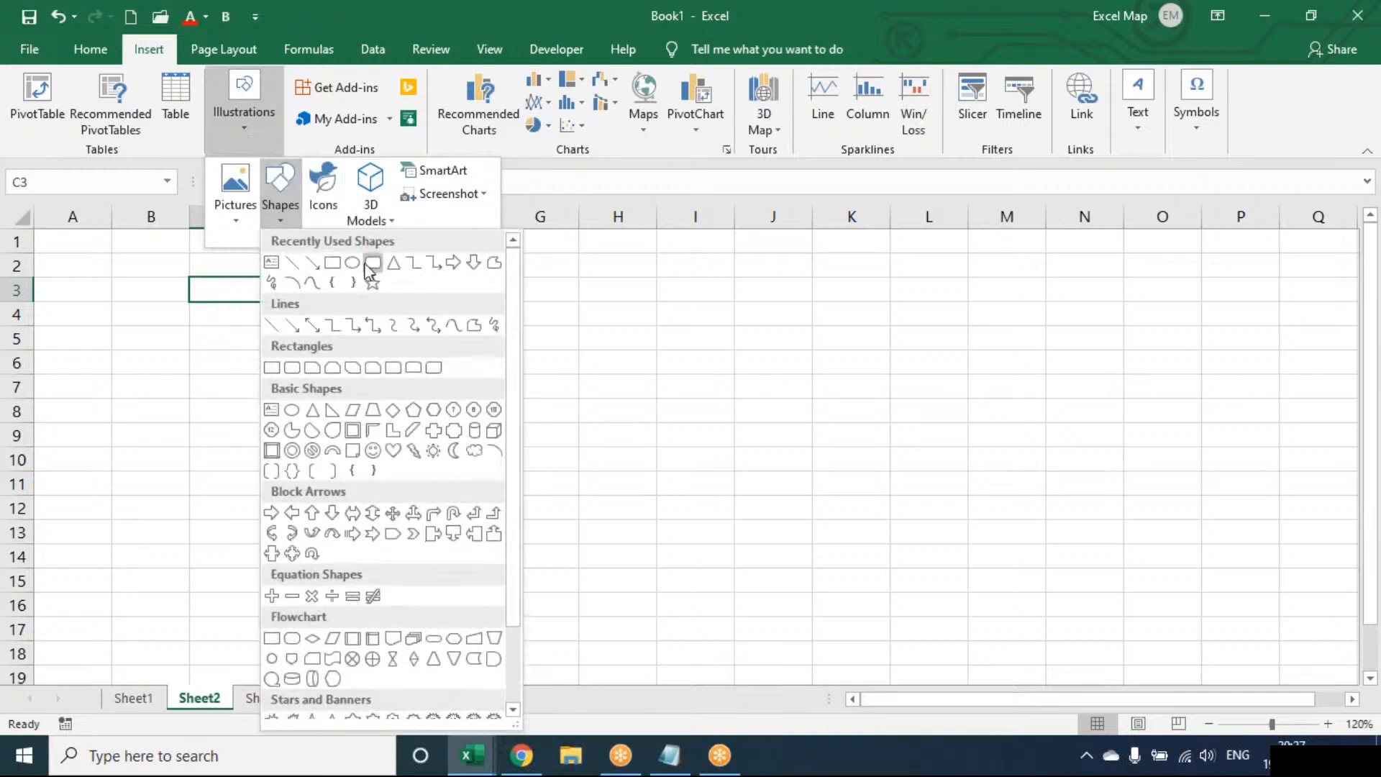
click(371, 271)
drag(238, 287, 365, 345)
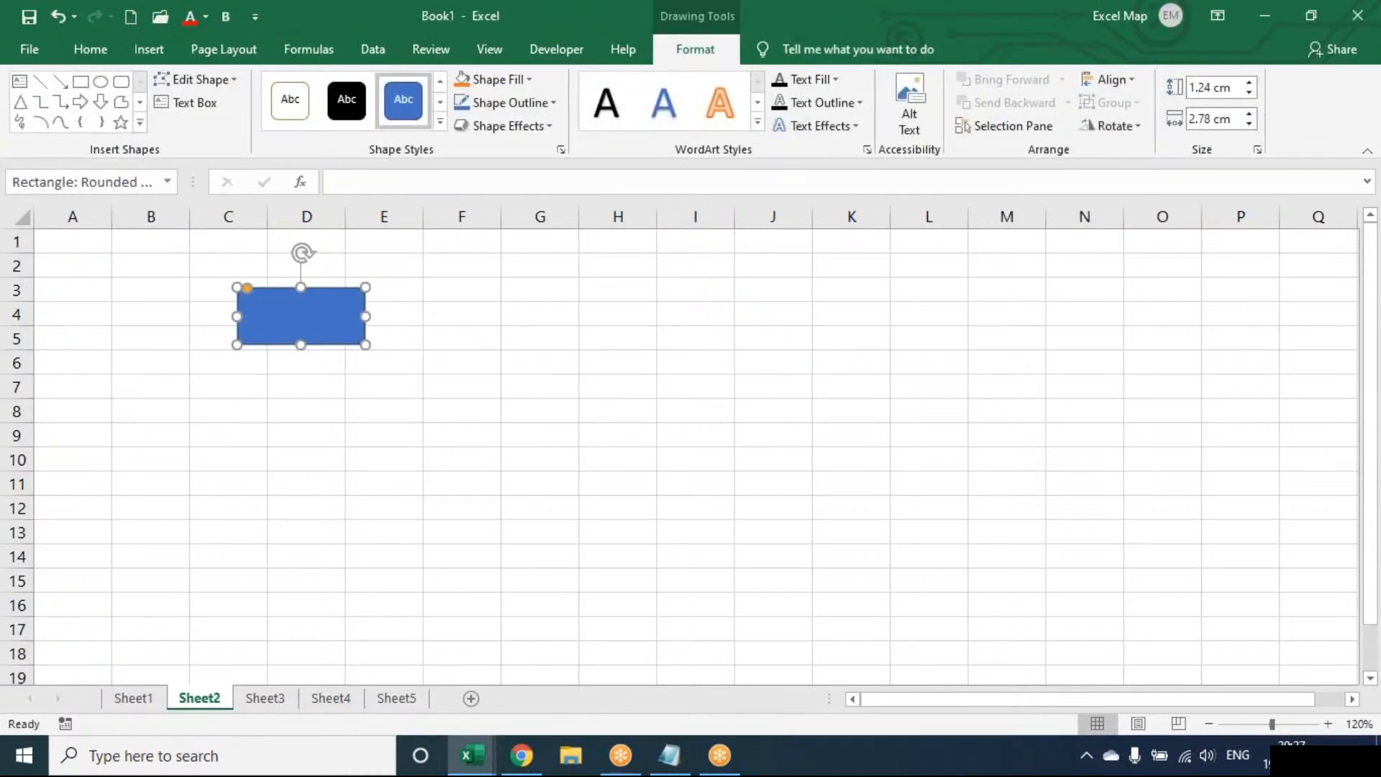
Label the rounded rectangle HOME, centred and bold, with the text enlarged by three font-size increments.
text(HOME)
key(ctrl+a)
key(ctrl+e)
key(ctrl+b)
key(ctrl+shift+period)
key(ctrl+shift+period)
key(ctrl+shift+period)
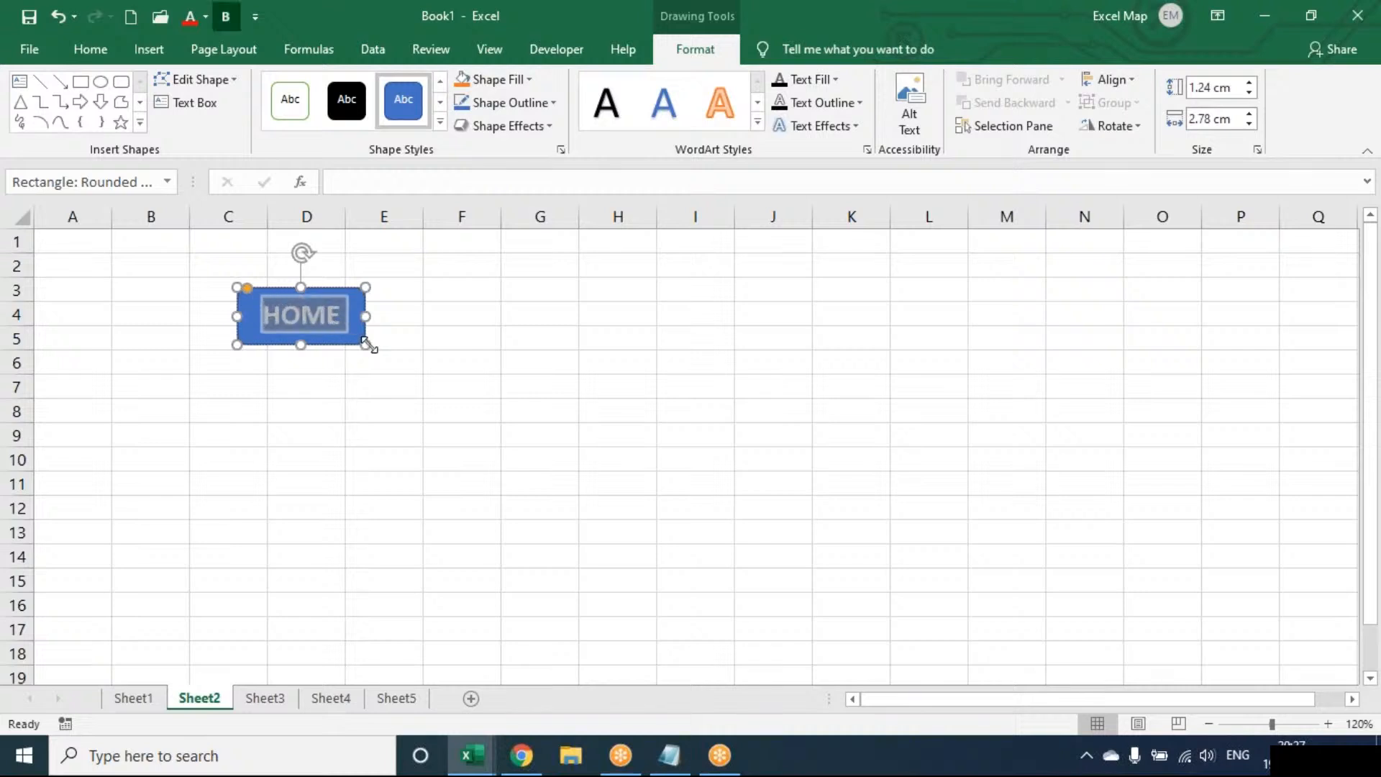
Resize the HOME shape to about 1.04 cm high and 2.69 cm wide and apply the Light 1 Outline, Colored Fill - Orange, Accent 2 style.
key(Escape)
drag(366, 345, 361, 335)
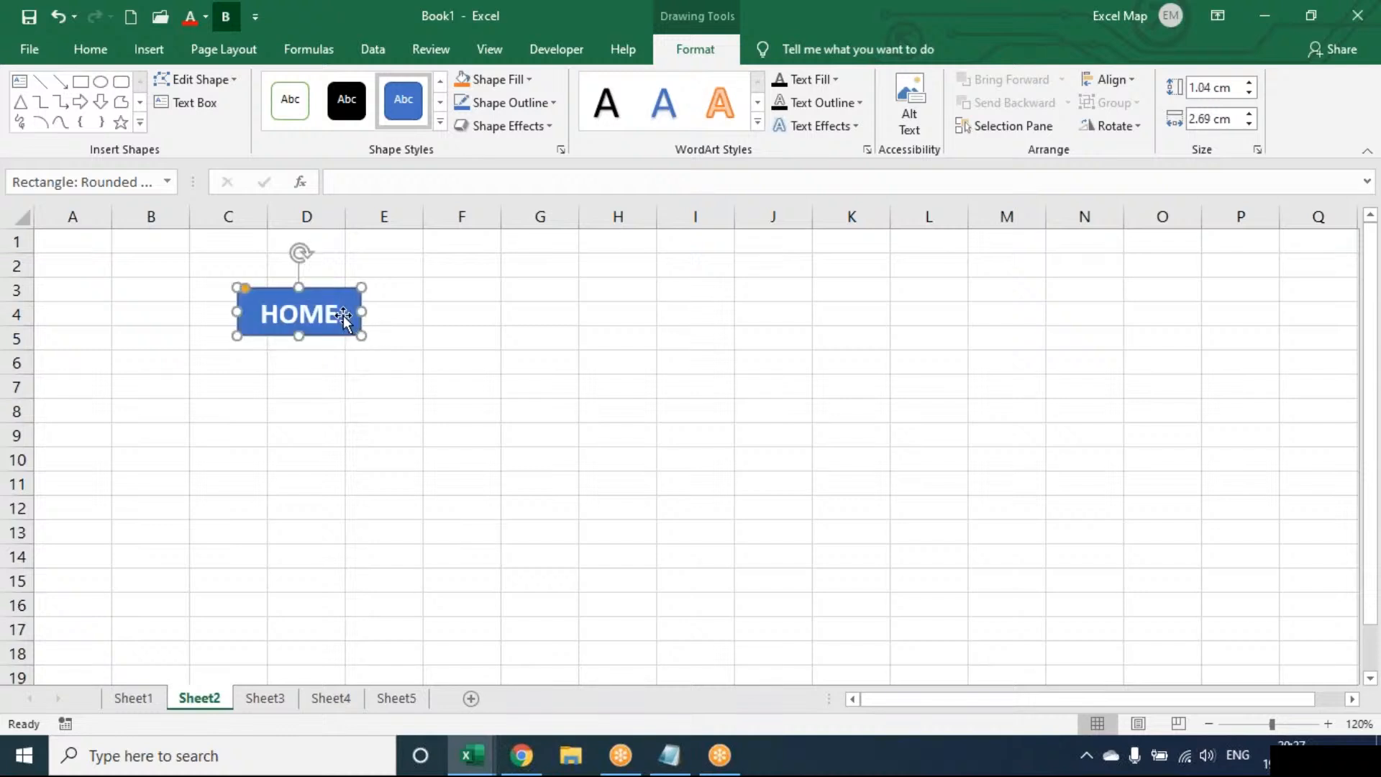
click(439, 125)
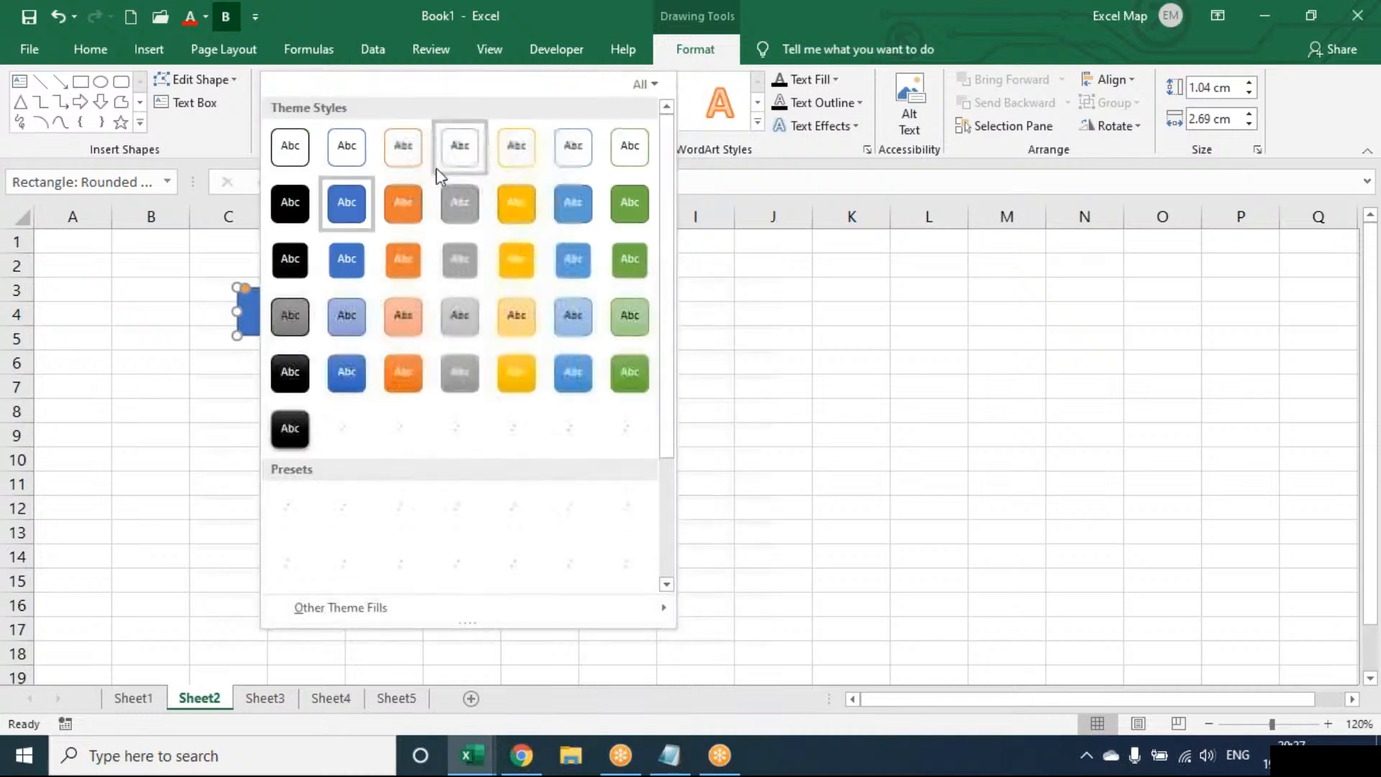
click(406, 274)
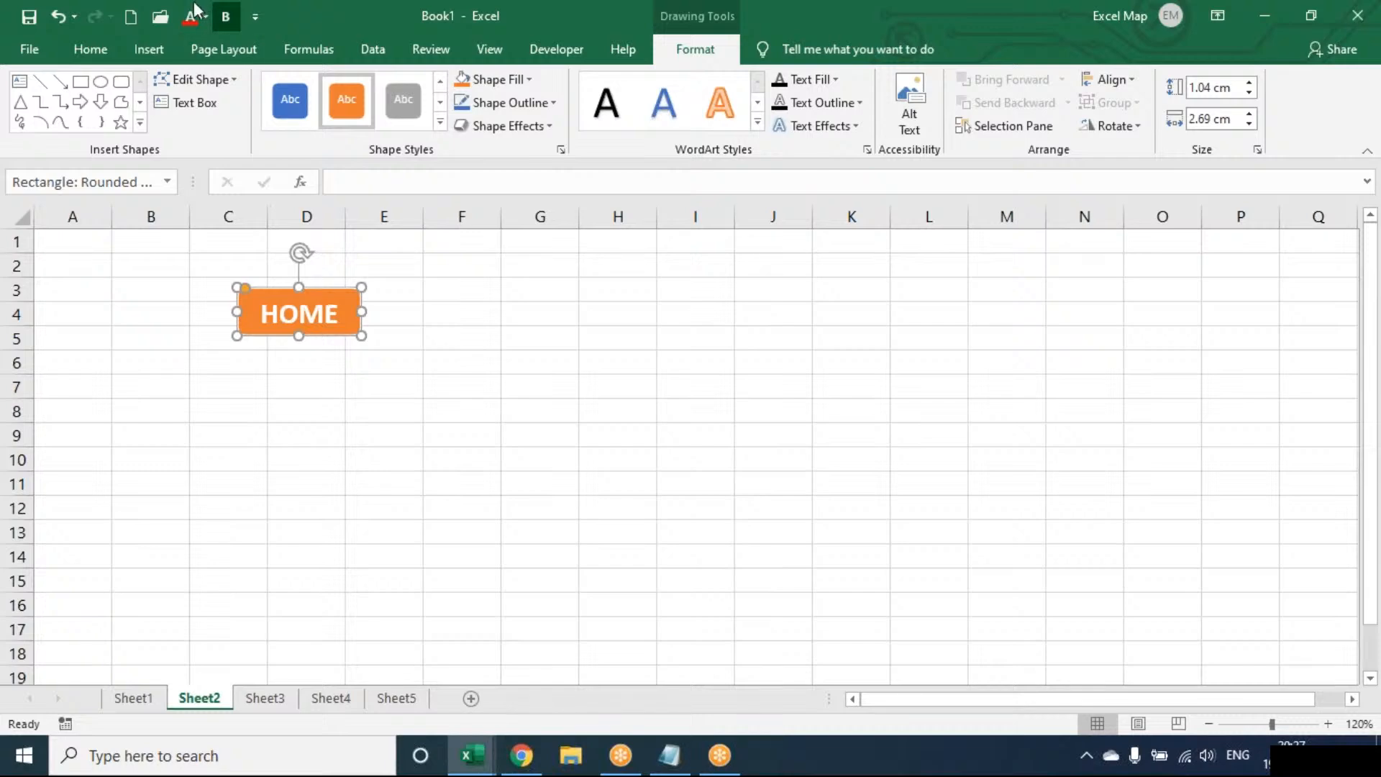
Hyperlink the HOME shape on Sheet2 to Sheet1, cell A1, in this document.
click(174, 44)
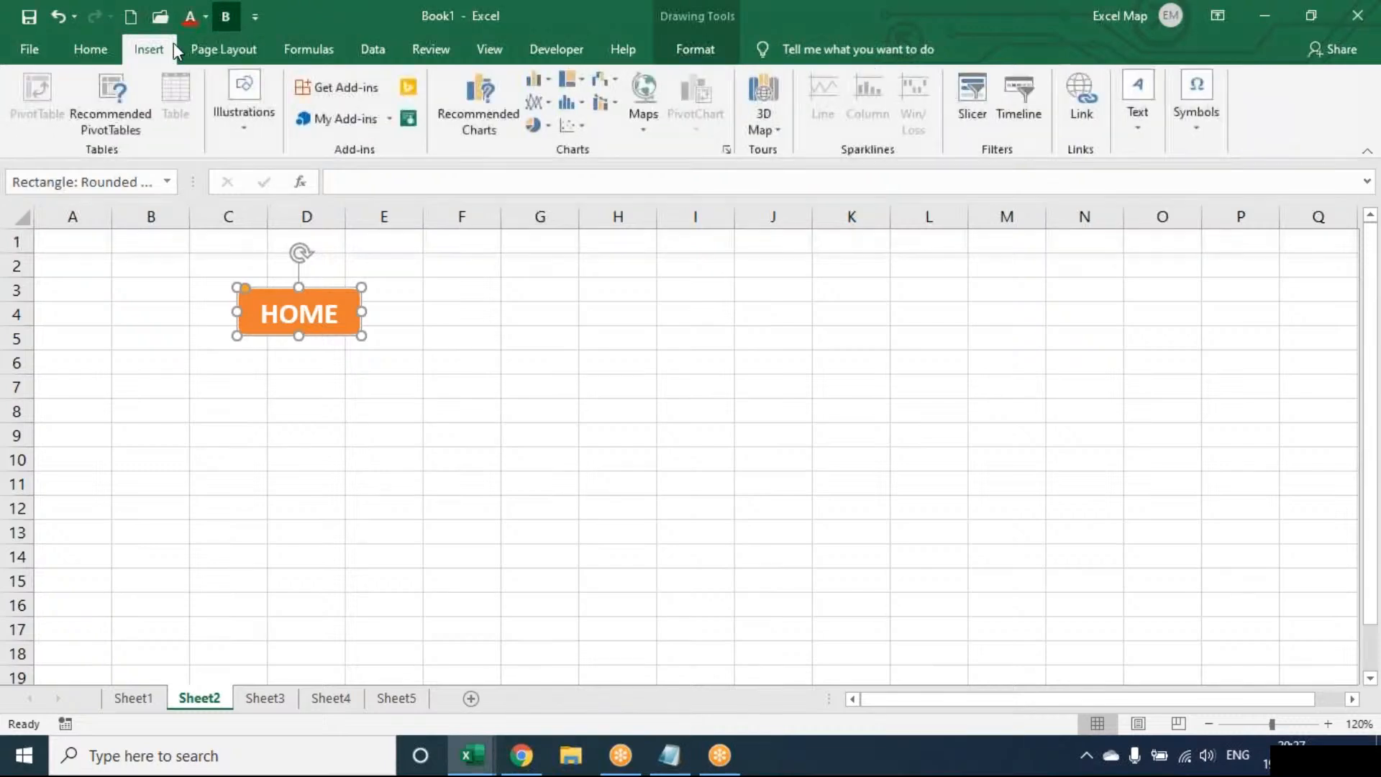
click(1079, 92)
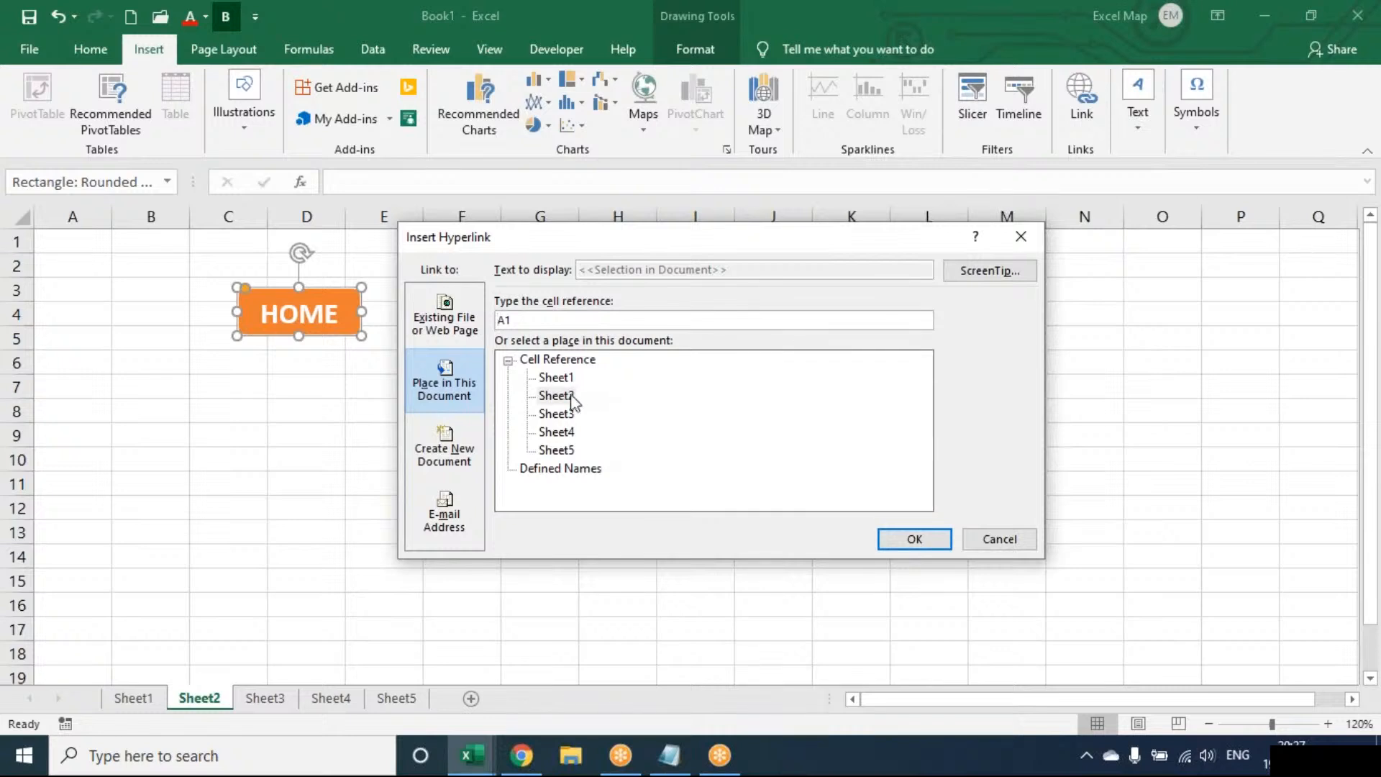
click(558, 377)
click(901, 548)
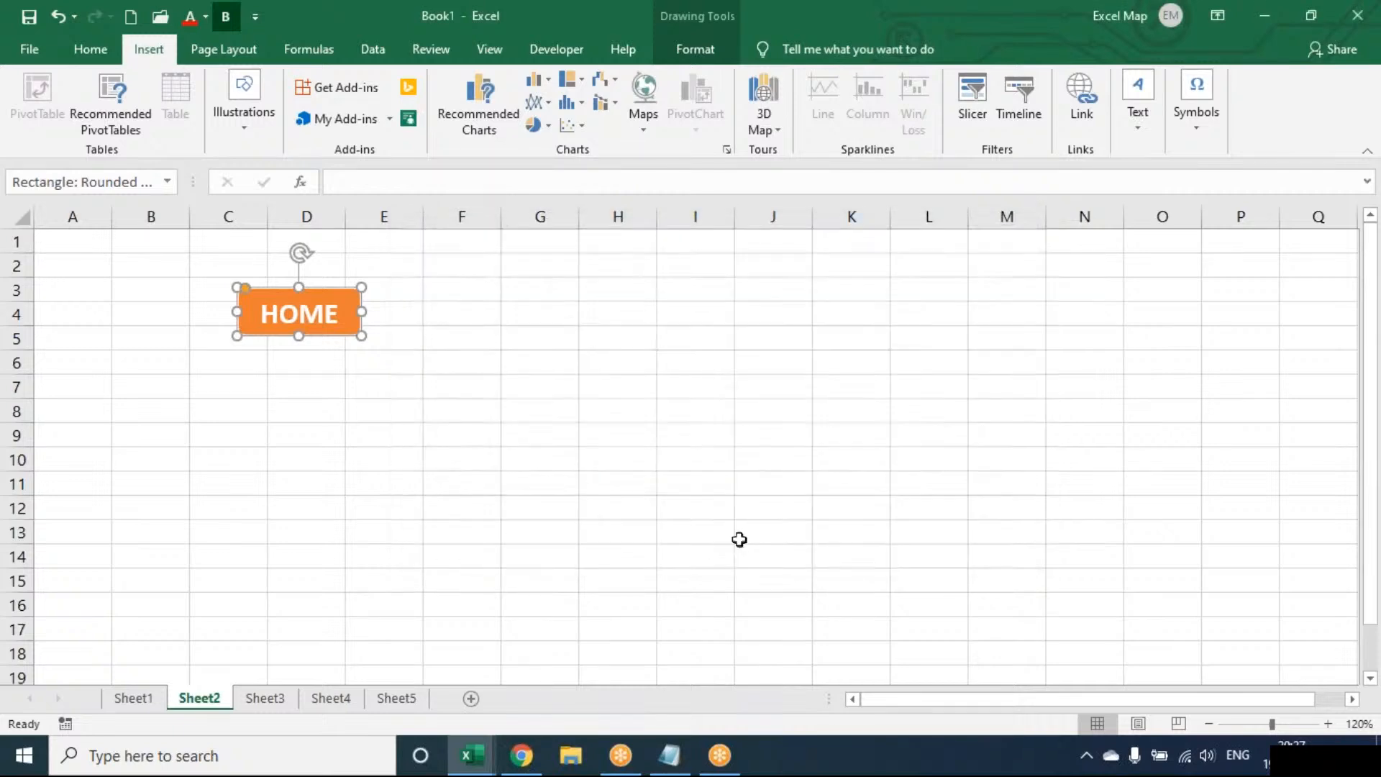
Paste copies of the linked HOME button at cell C3 of Sheet3, Sheet4 and Sheet5.
click(276, 697)
click(204, 280)
key(ctrl+v)
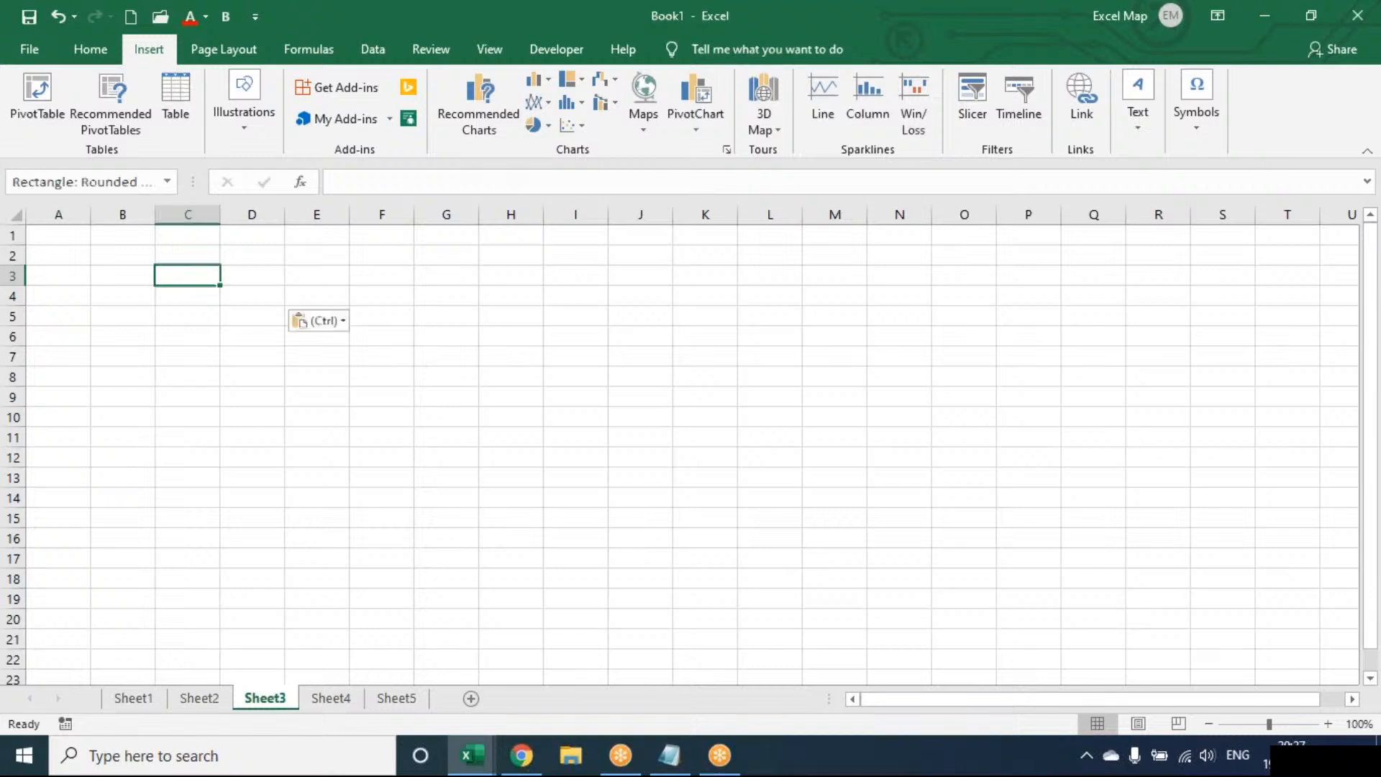
click(338, 699)
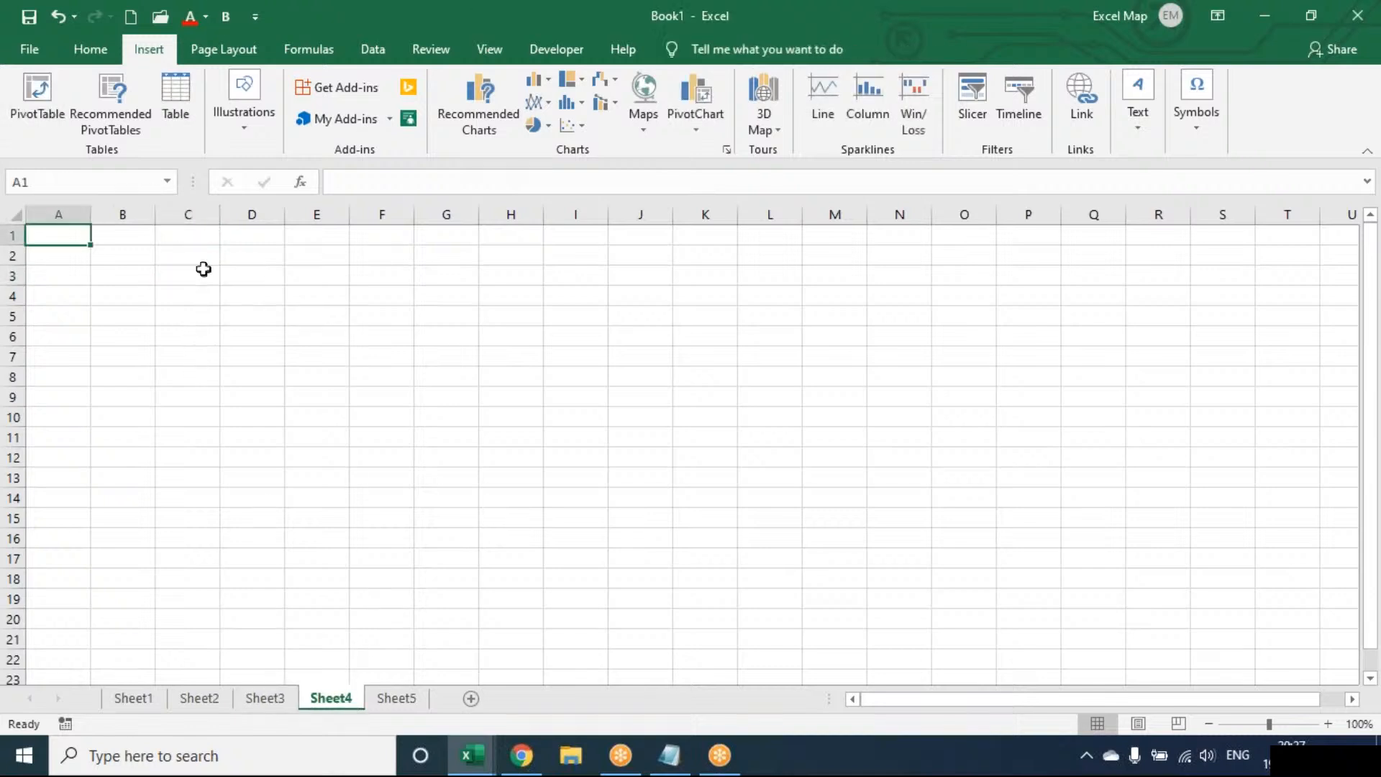
click(203, 269)
key(ctrl+v)
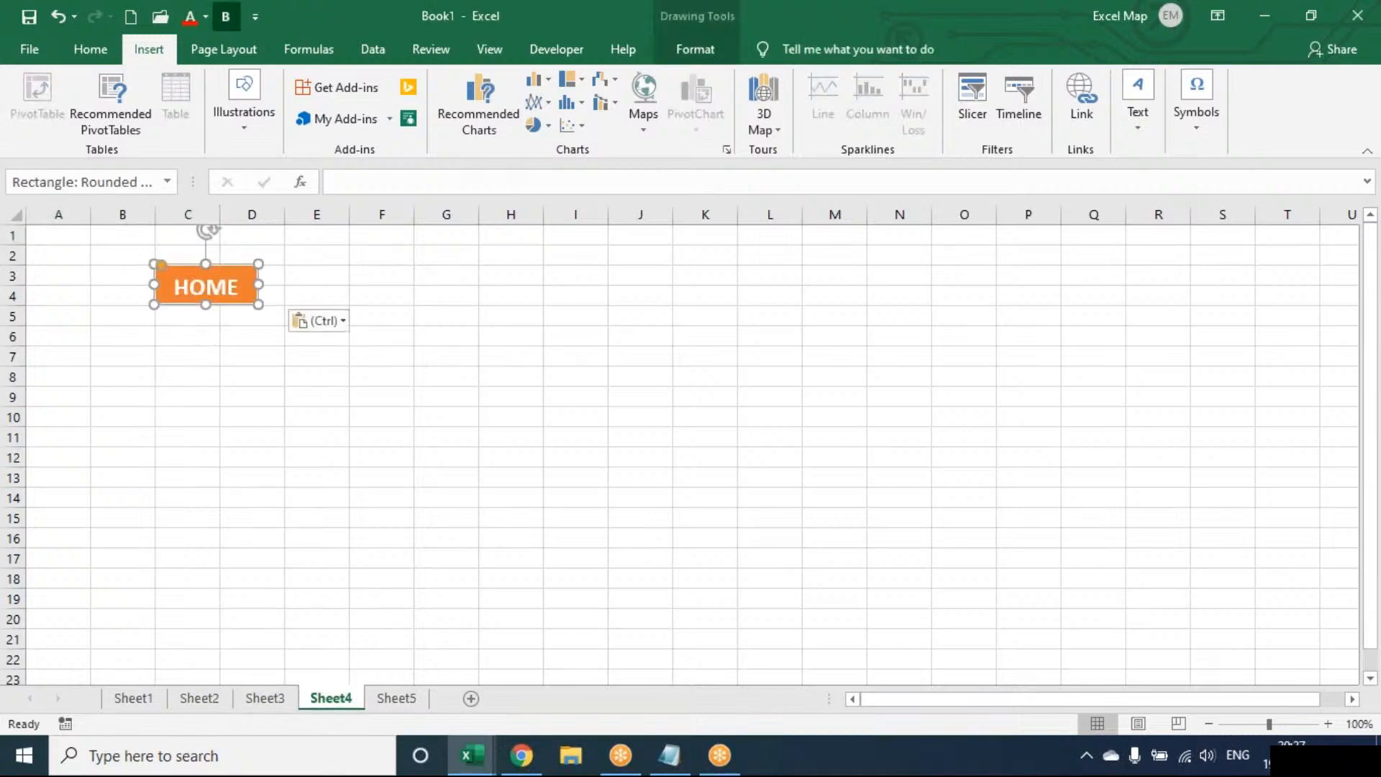
click(395, 699)
click(188, 270)
key(ctrl+v)
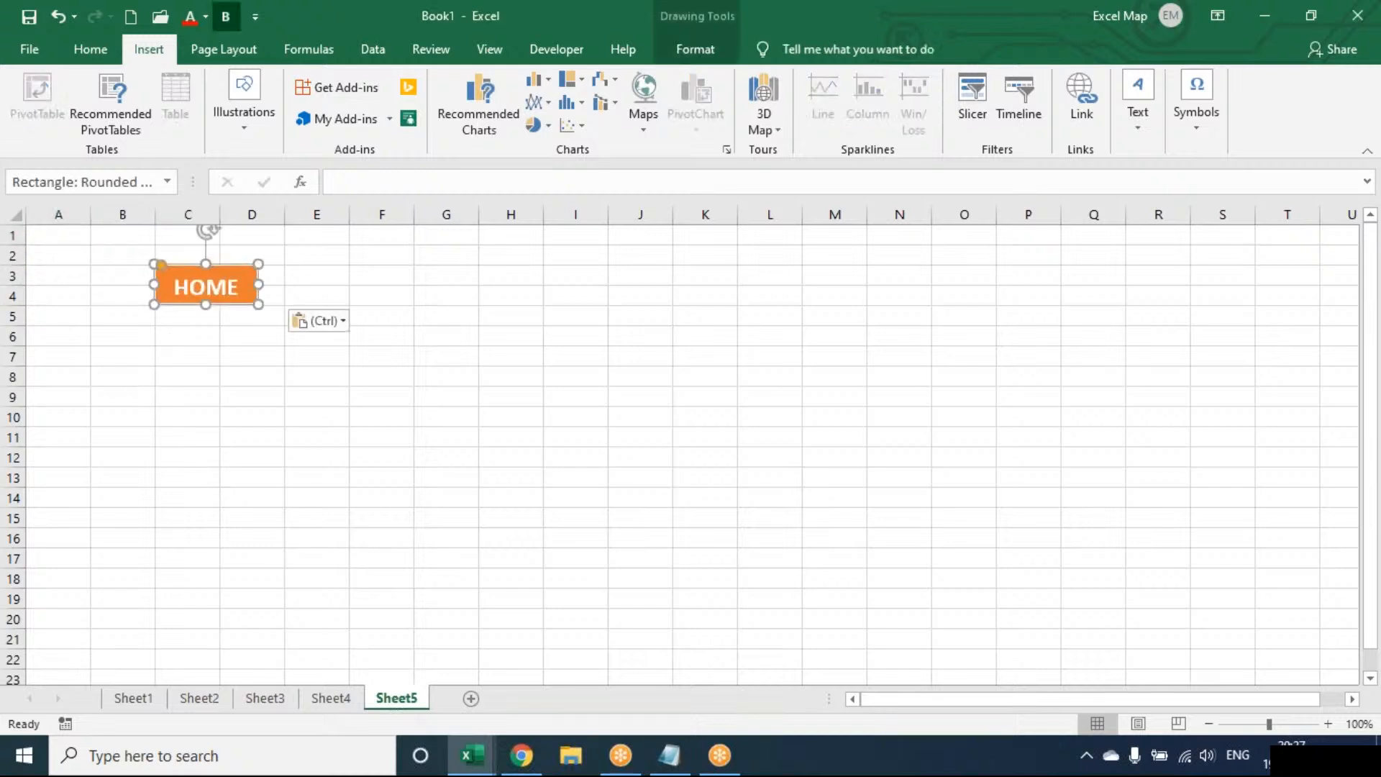
click(206, 380)
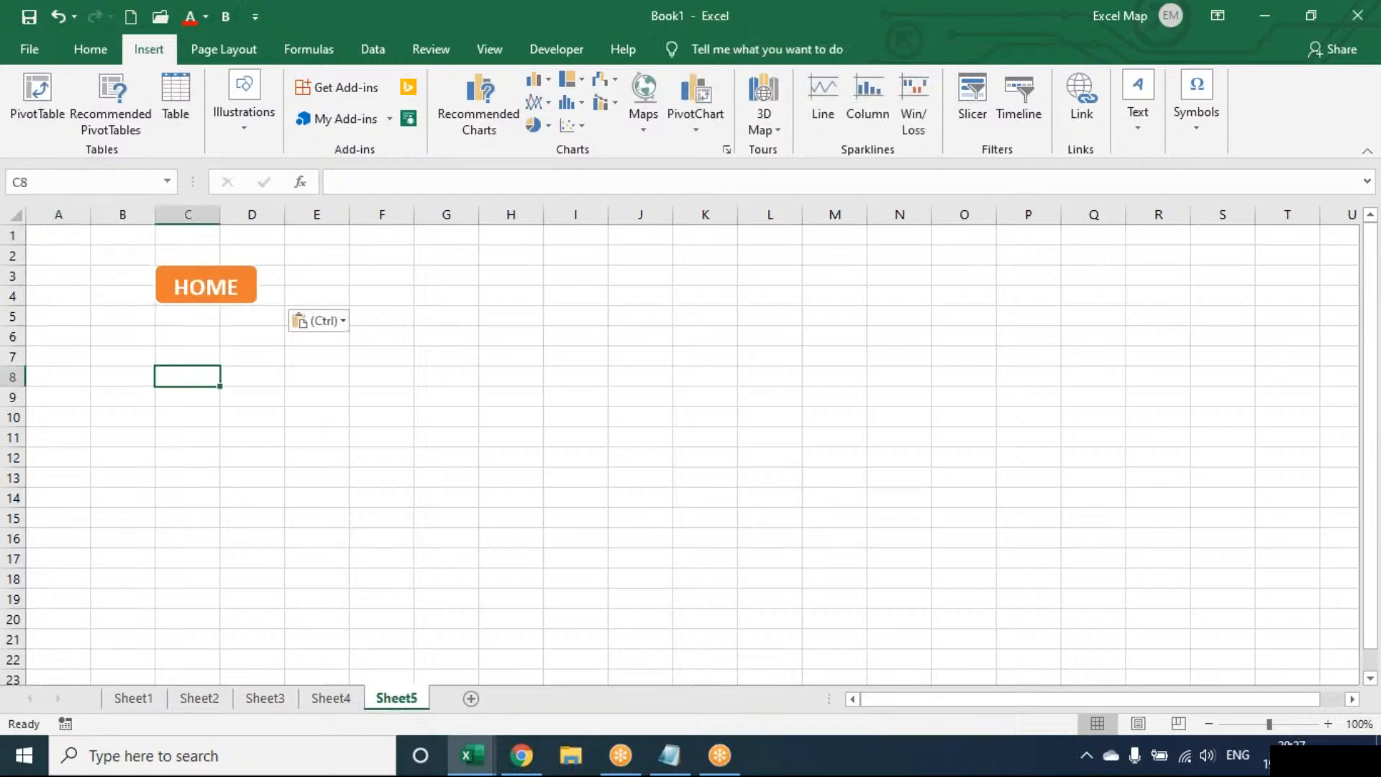
Test the HOME button on Sheet2, starting from the link list on Sheet1.
click(154, 701)
click(47, 295)
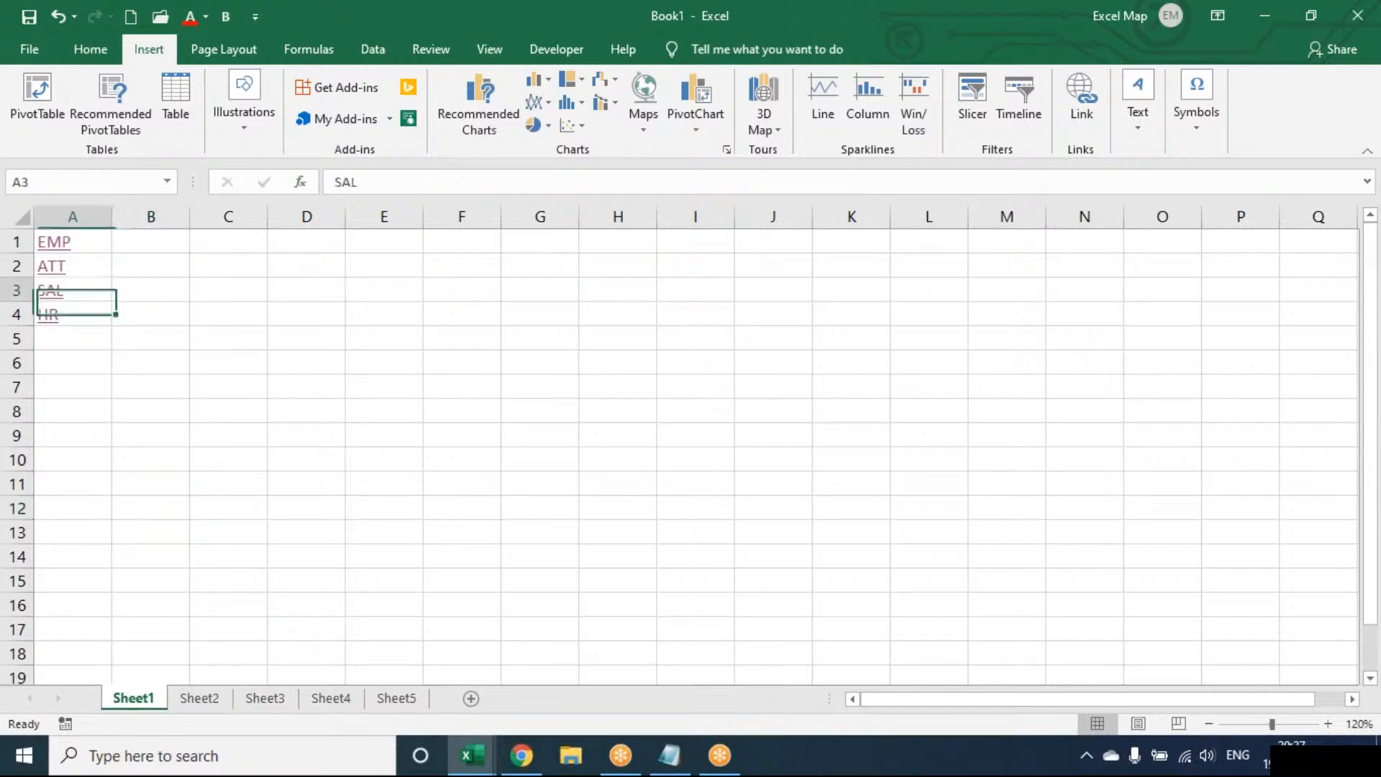
click(190, 699)
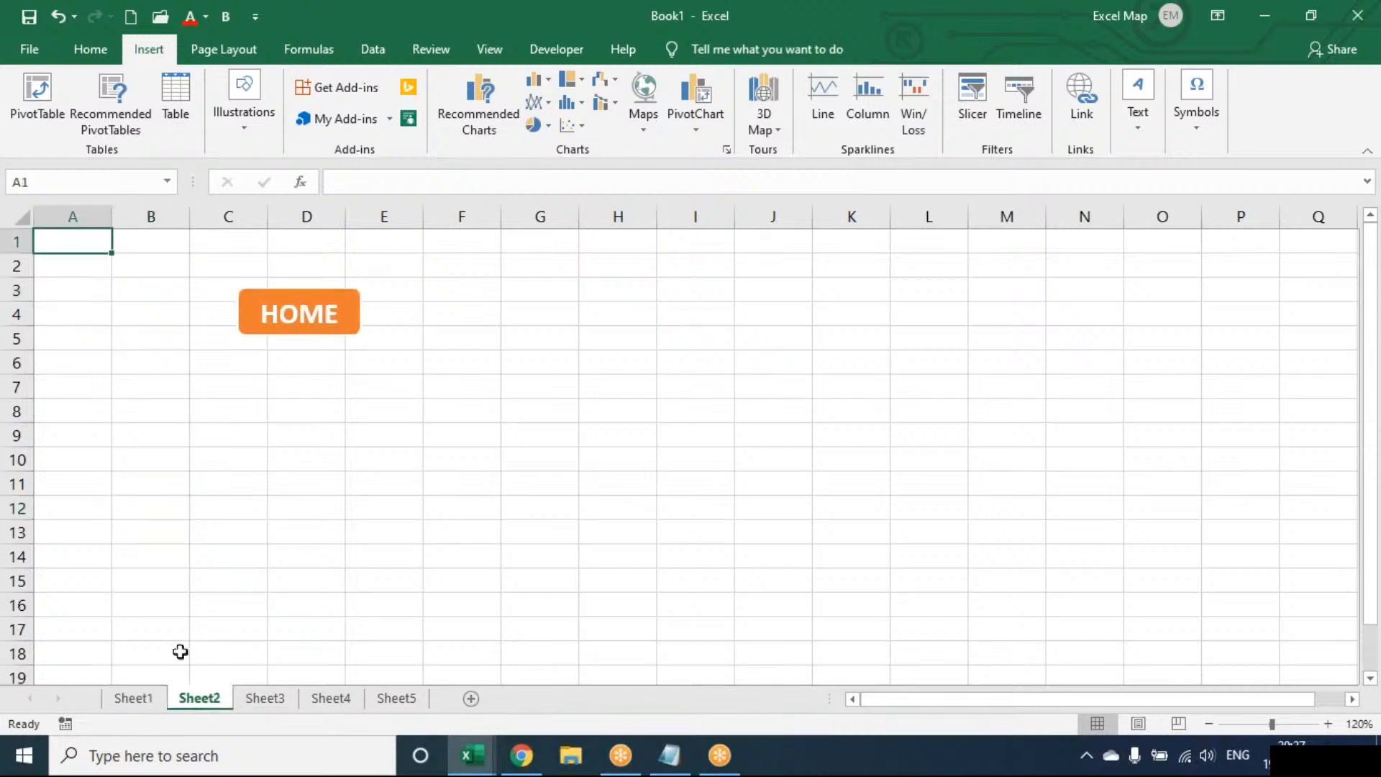
click(280, 308)
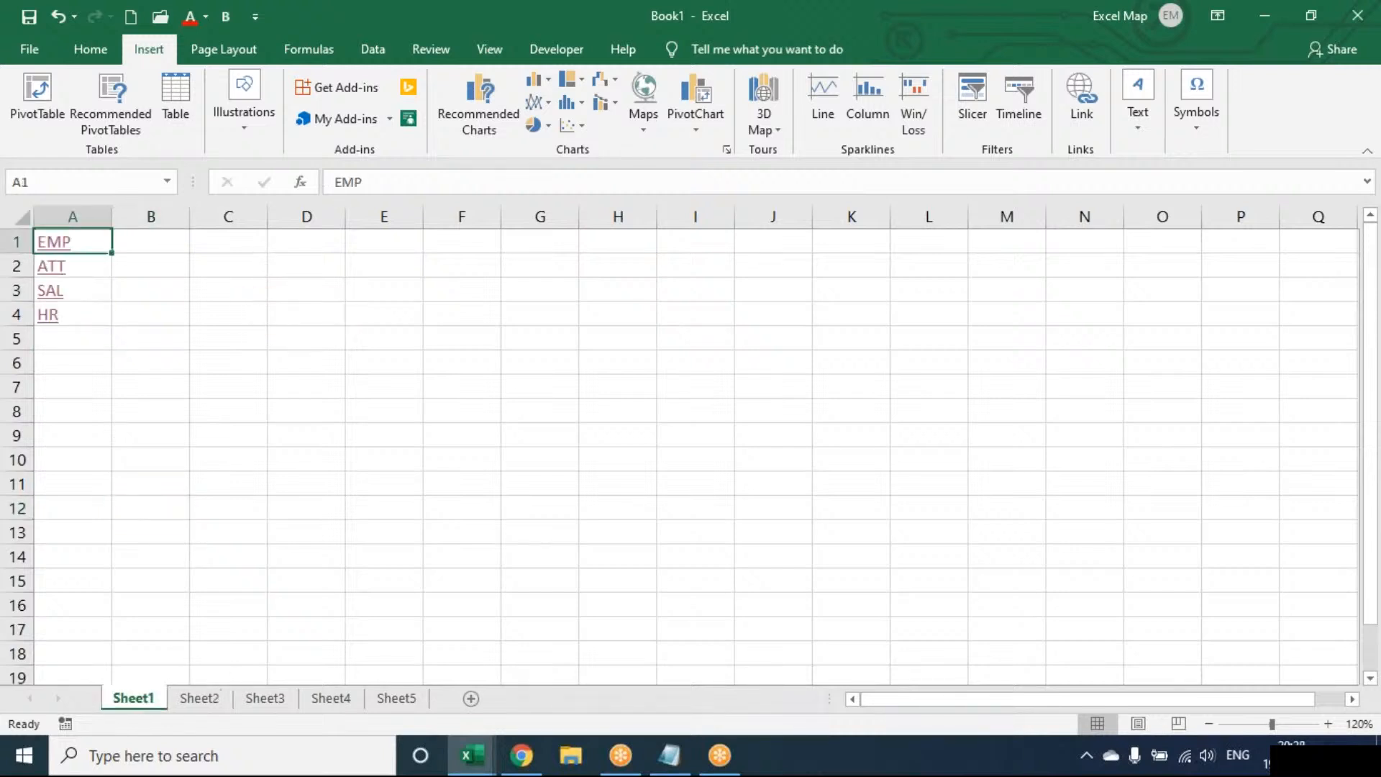
Follow the HR, SAL and ATT links on Sheet1, returning with the HOME button on each linked sheet.
click(47, 316)
click(214, 287)
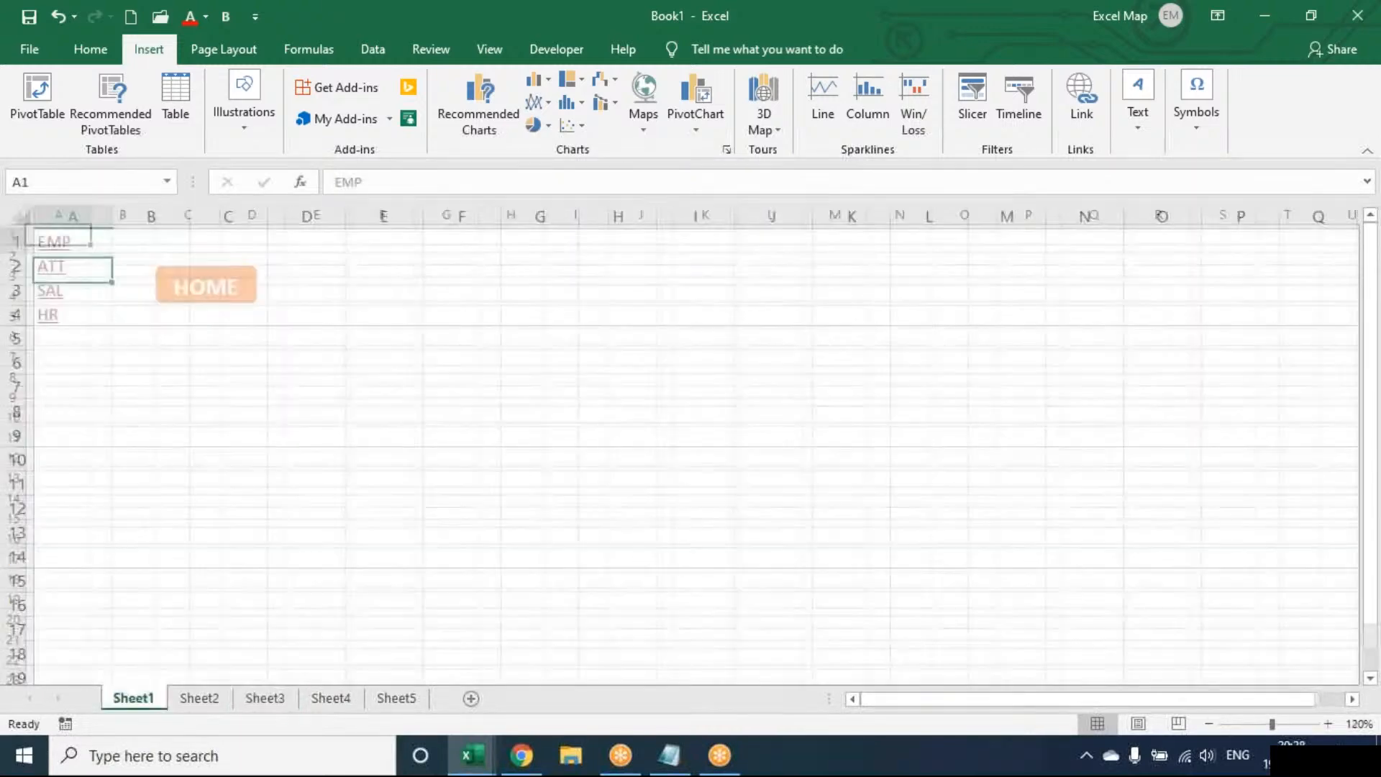
click(56, 248)
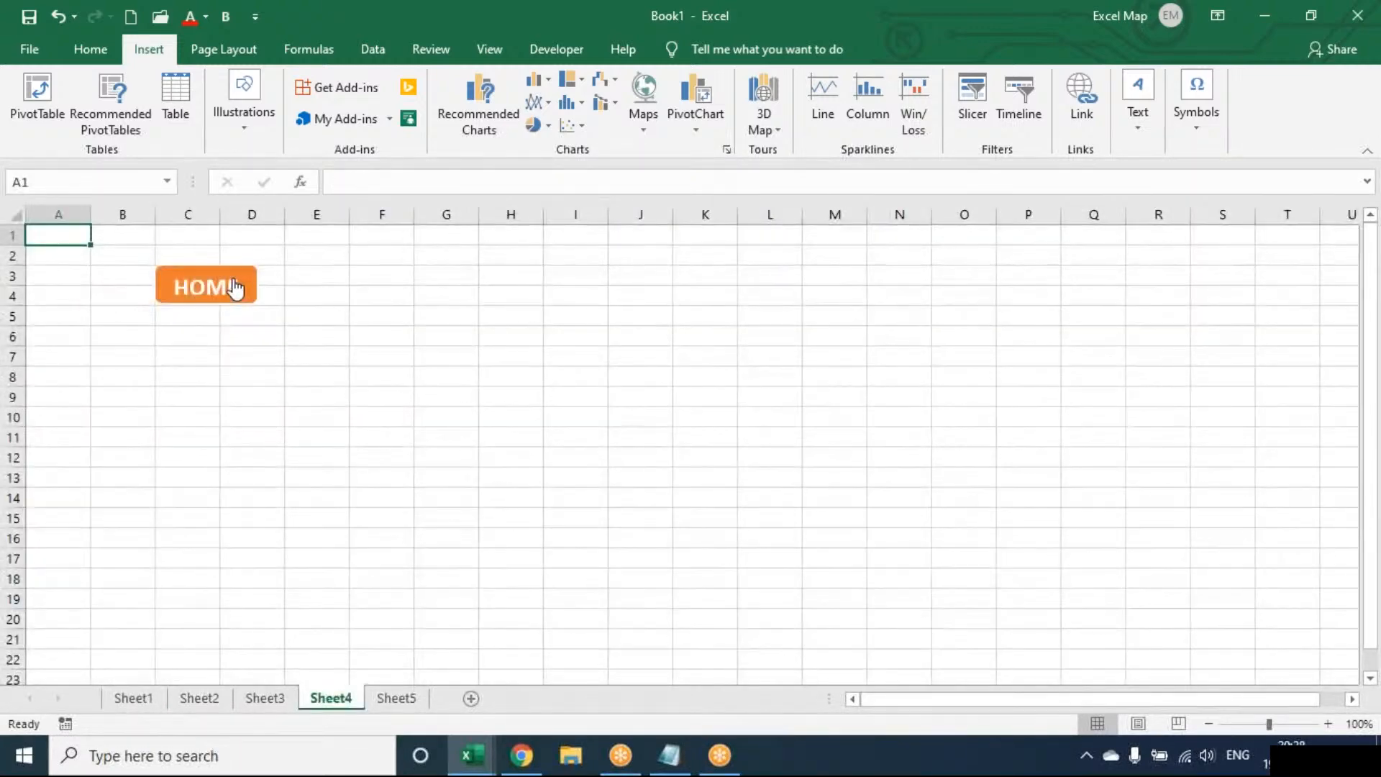
click(235, 287)
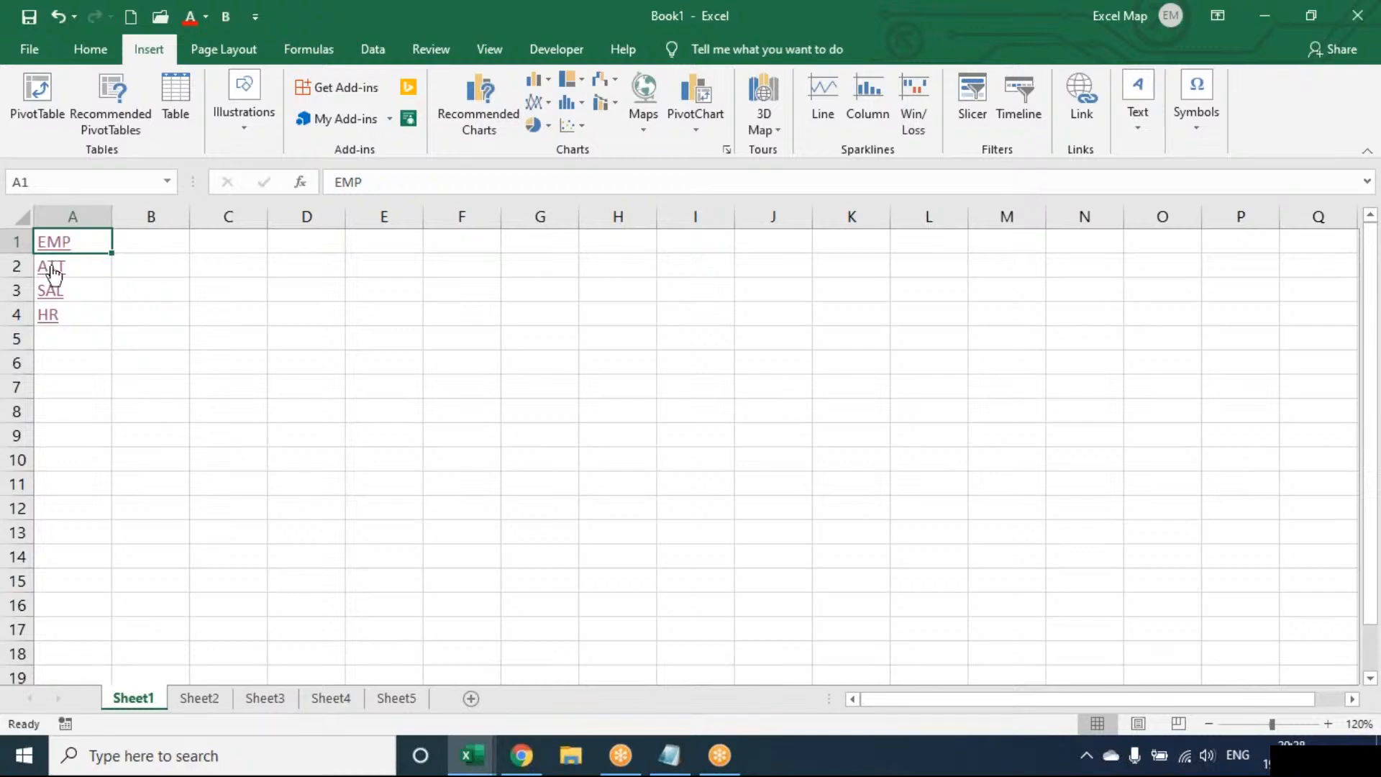
click(52, 270)
click(234, 289)
click(235, 283)
Insert a hyperlink in cell E3 of Sheet1 with the display text EXCEL MAP, pointing to Bluetooth Folder in Documents.
click(365, 293)
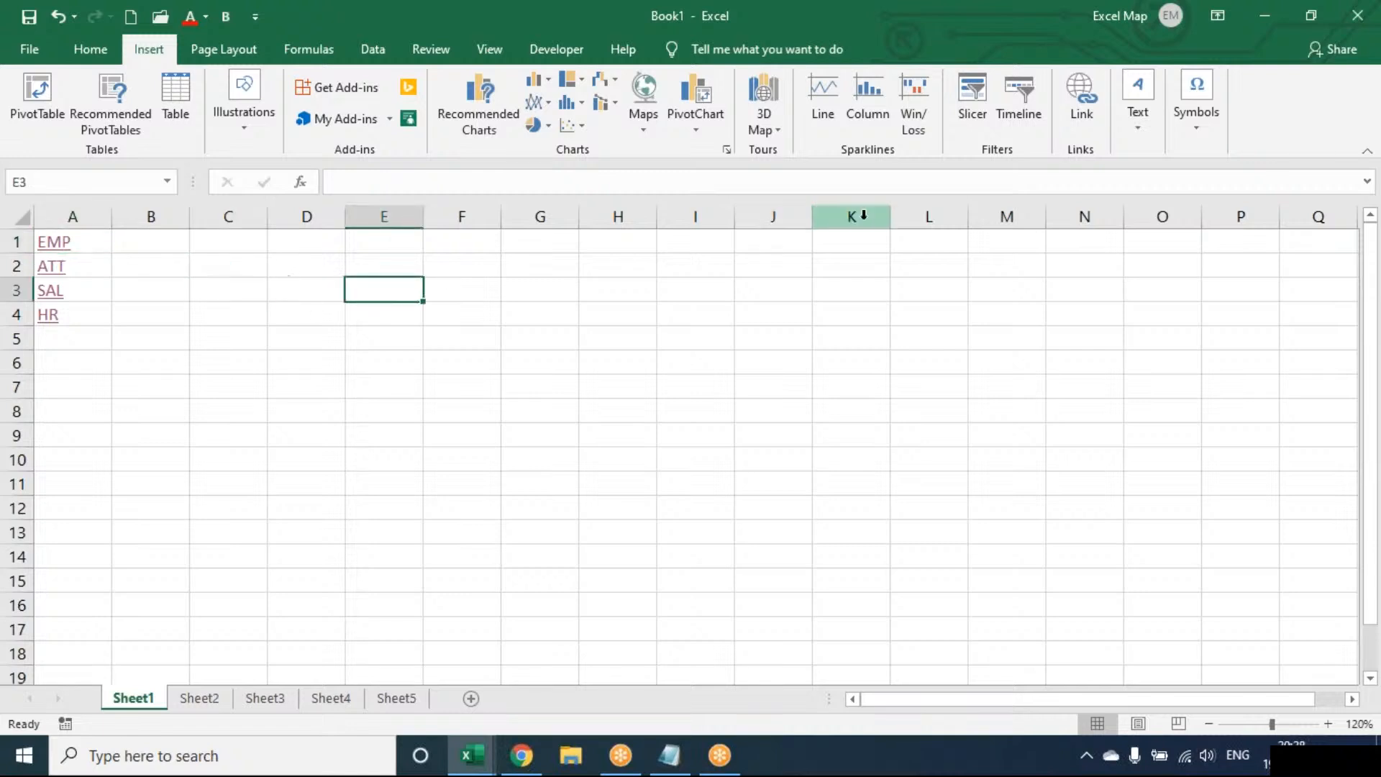
click(1068, 134)
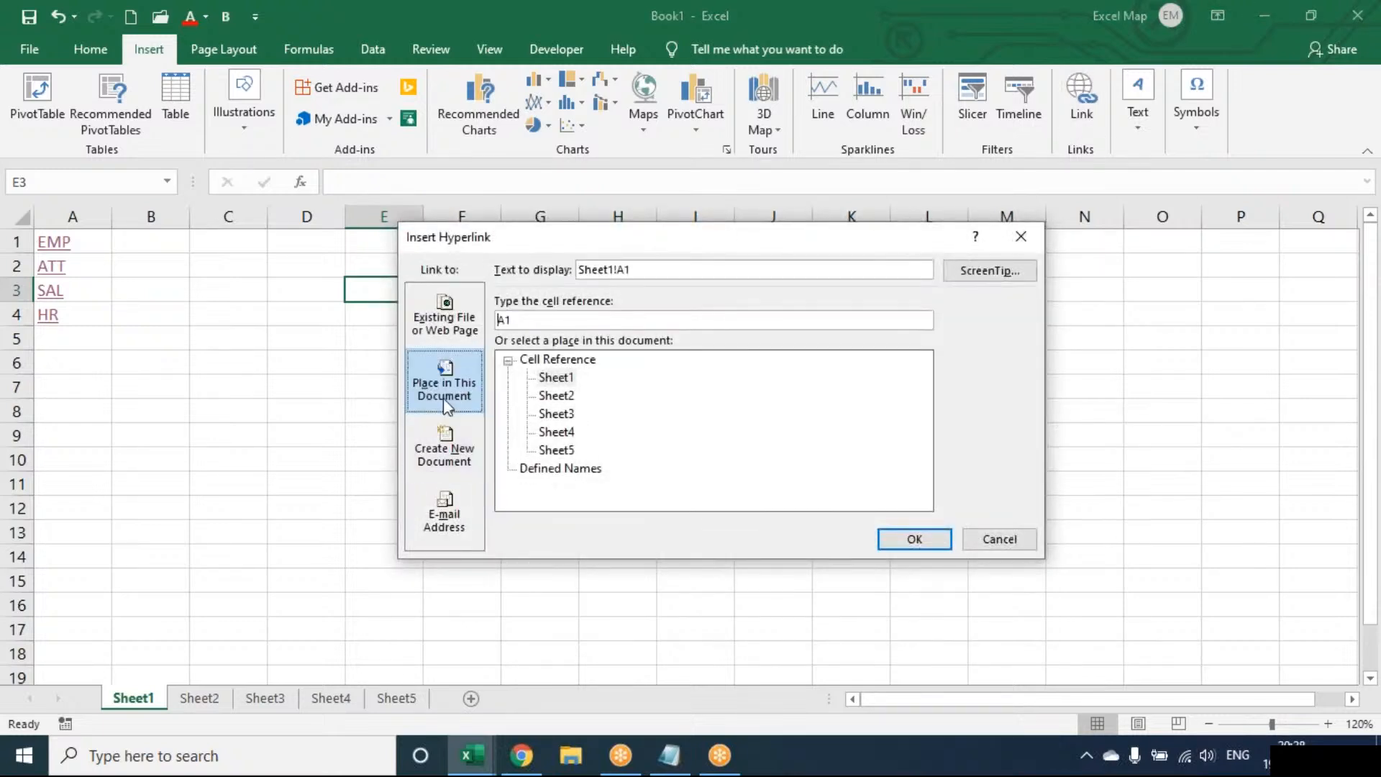
click(444, 321)
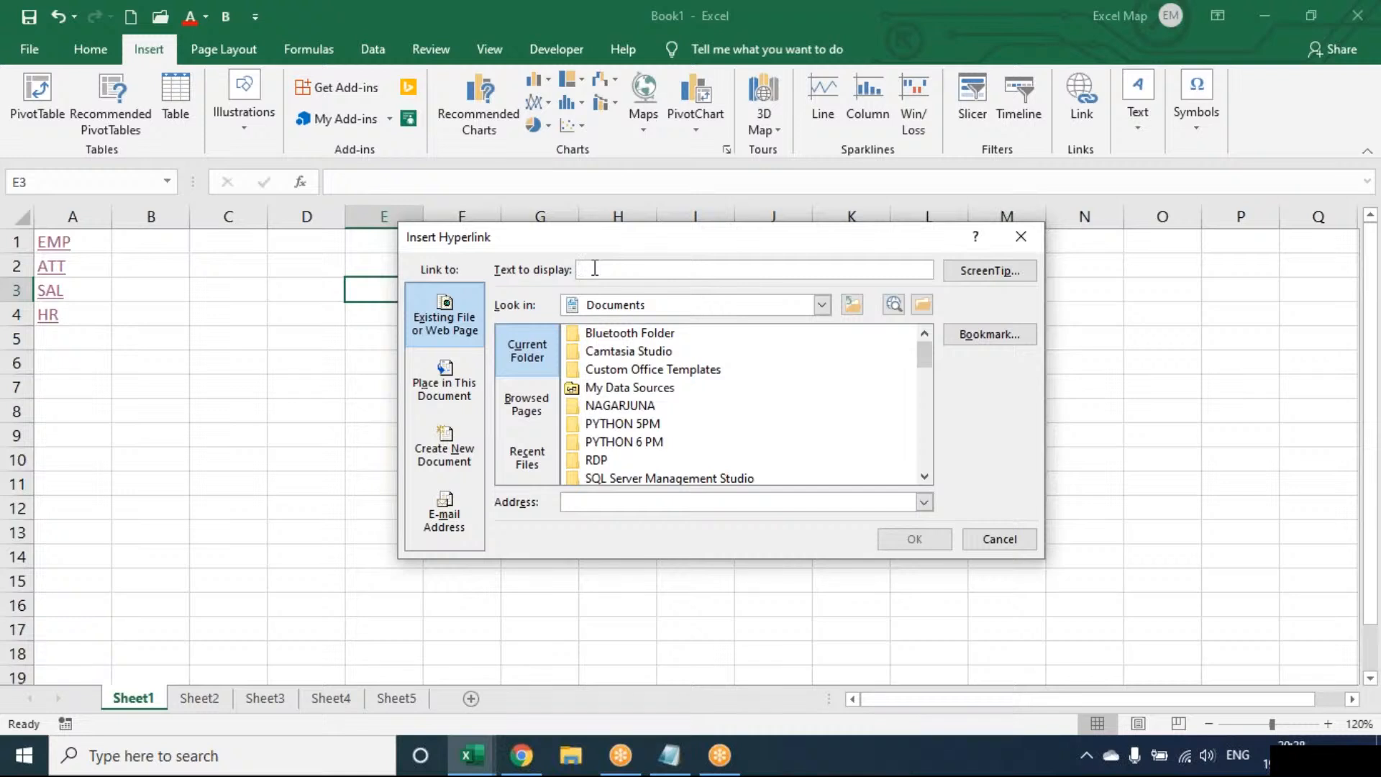
text(EXCEL MAP)
click(624, 445)
click(924, 540)
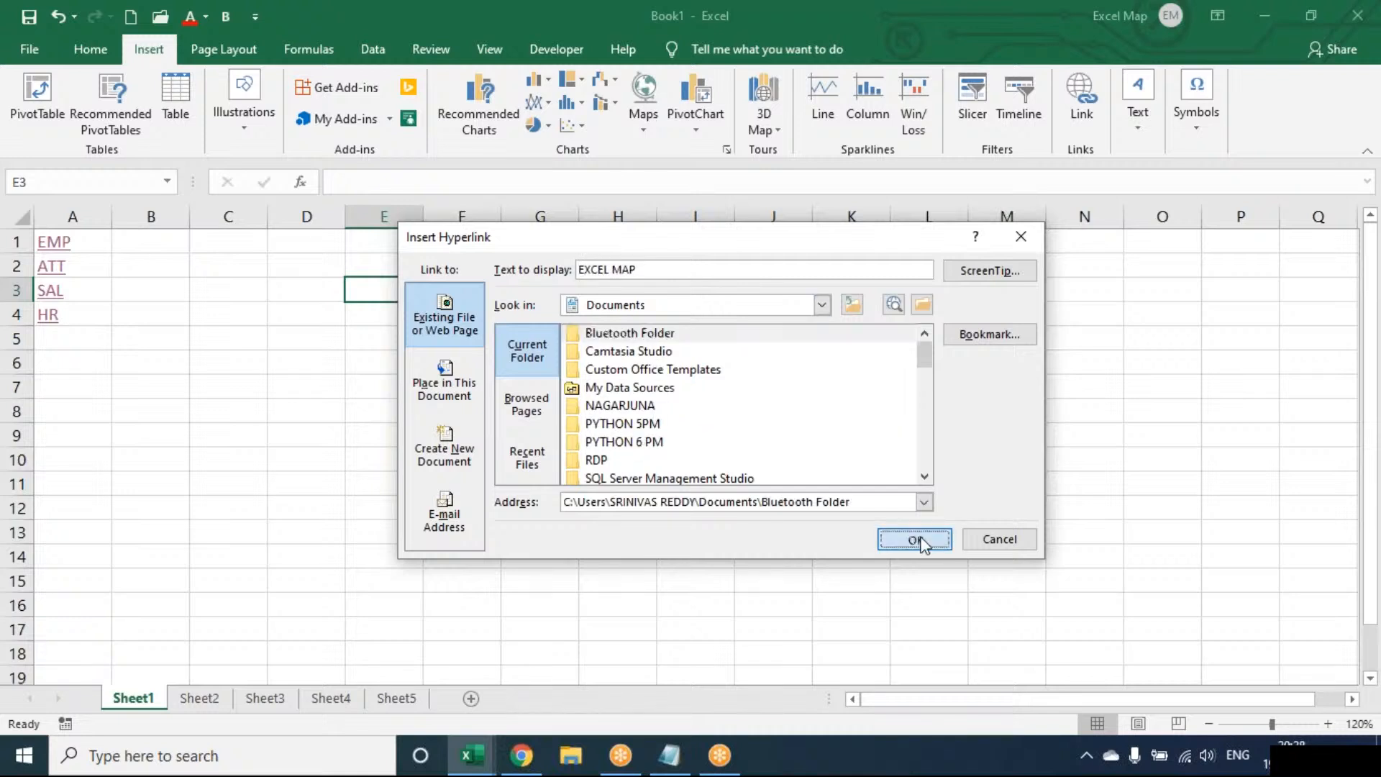
Test the EXCEL MAP link, accepting the security notice, and close the folder window it opens.
click(412, 273)
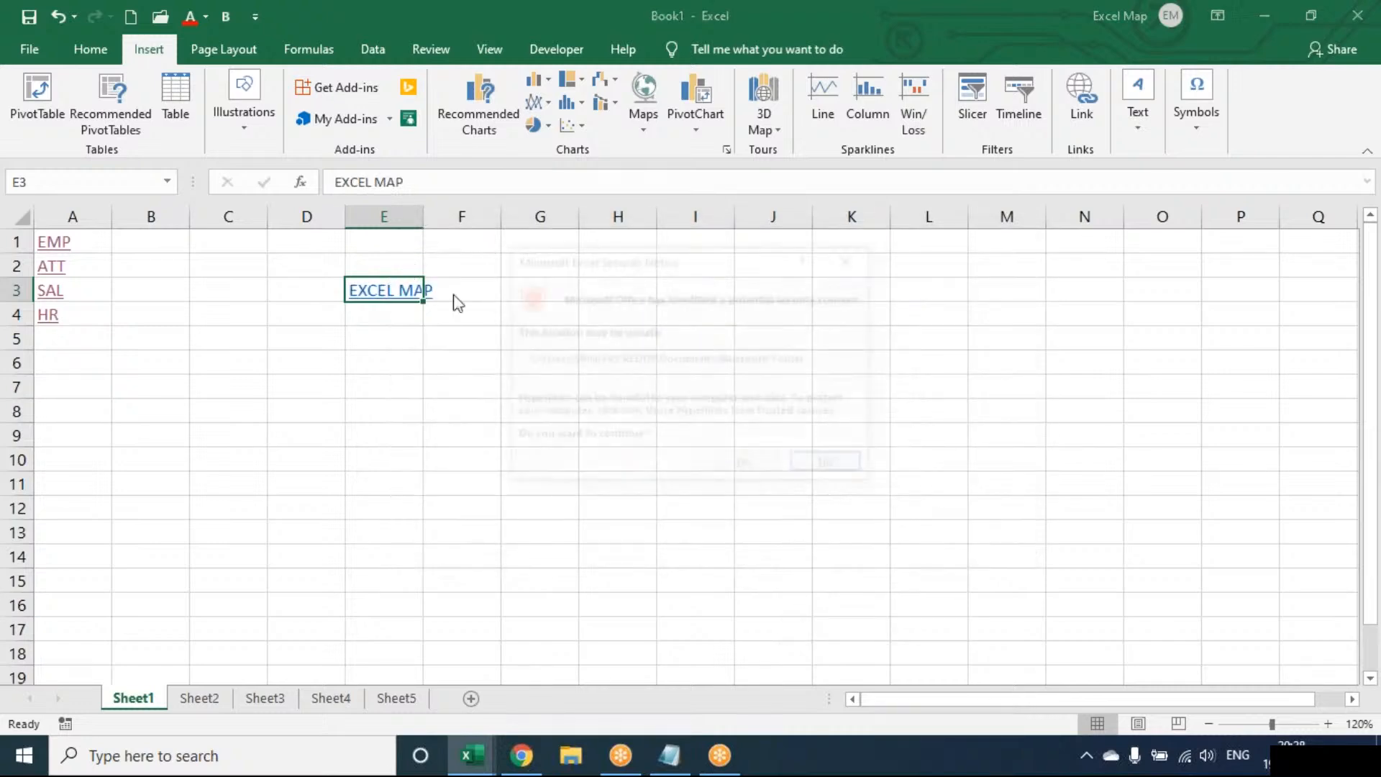
click(743, 466)
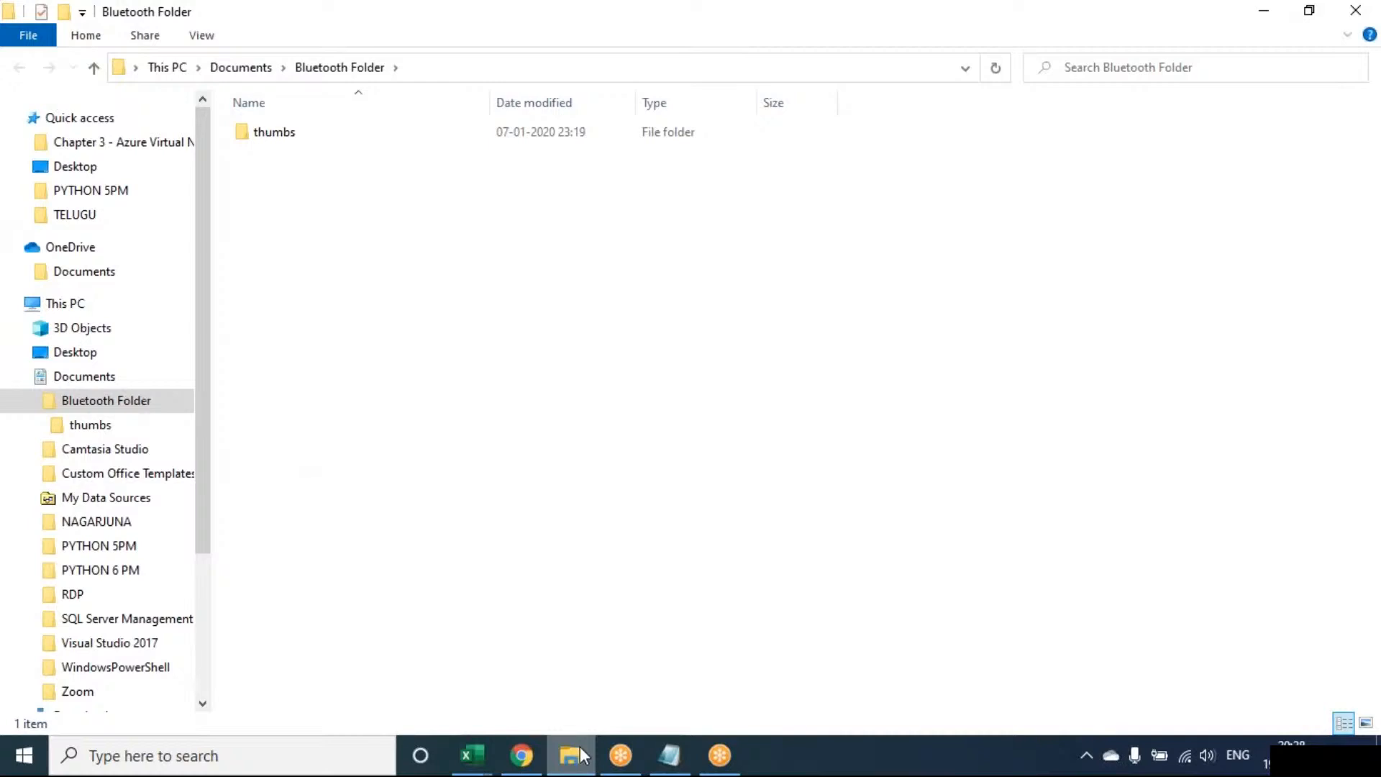
mouse_move(583, 756)
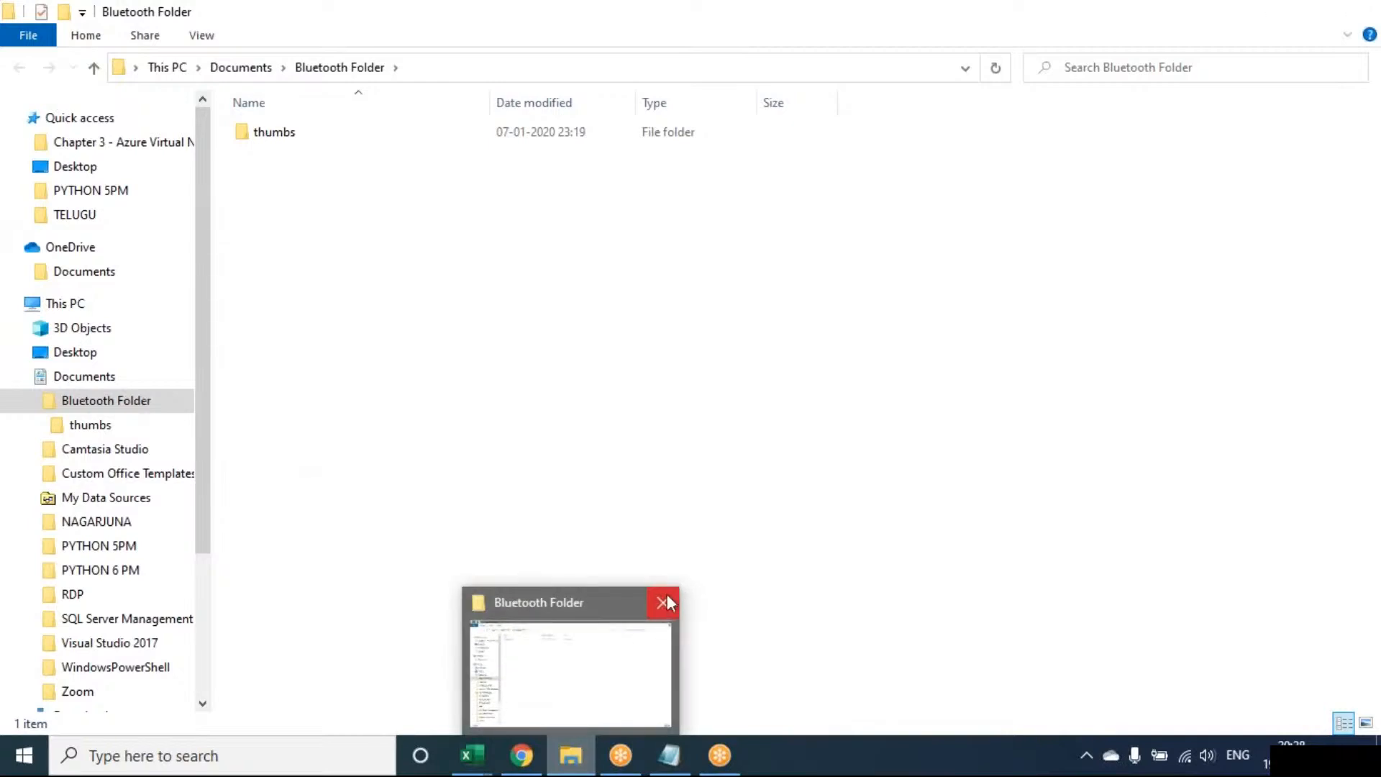
click(663, 605)
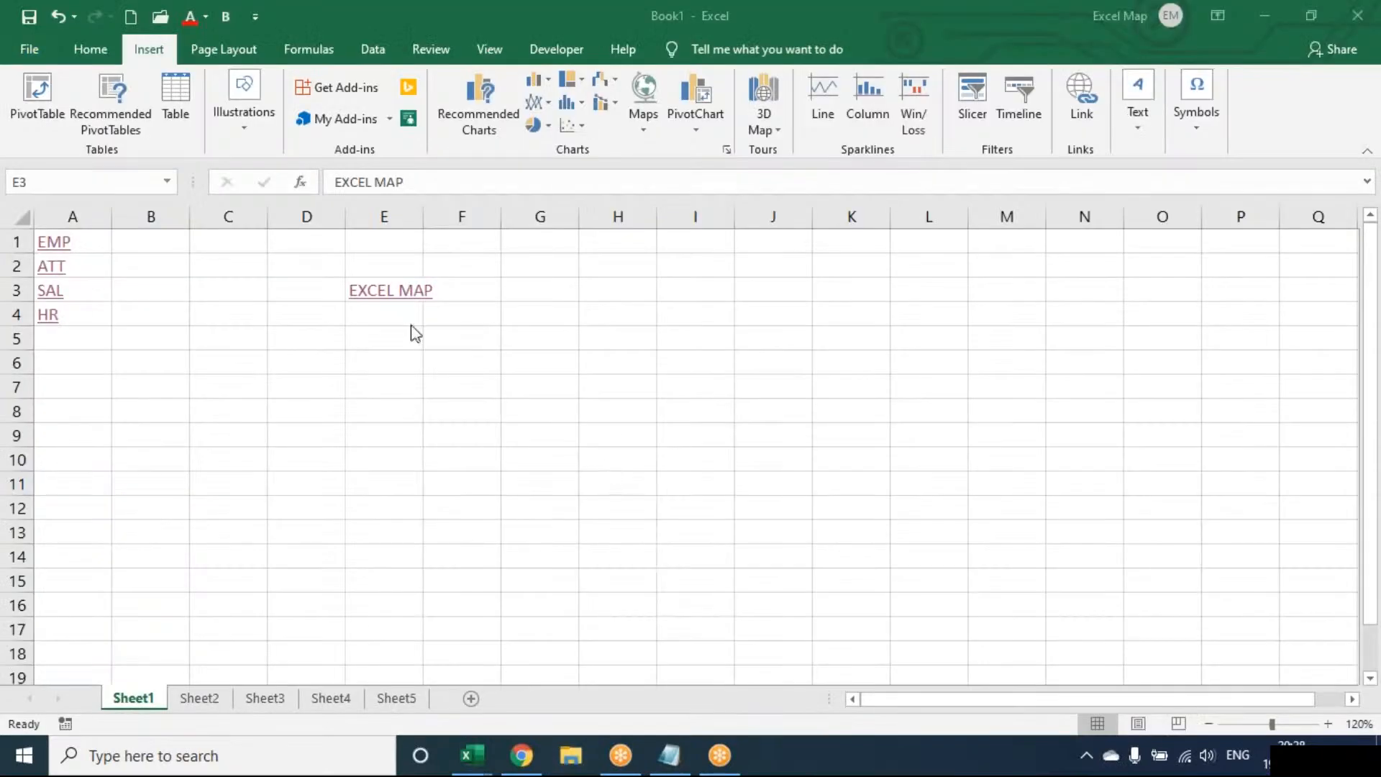
click(394, 339)
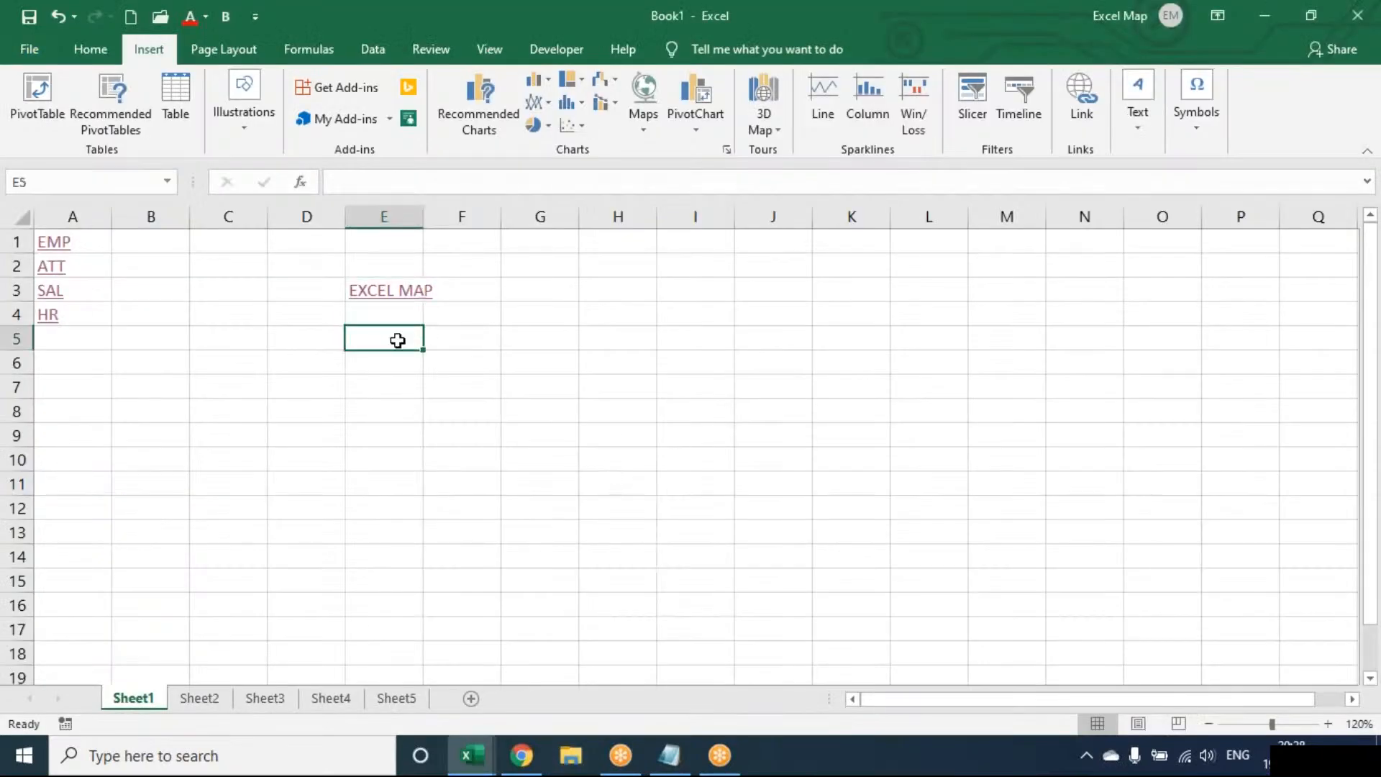
click(1094, 81)
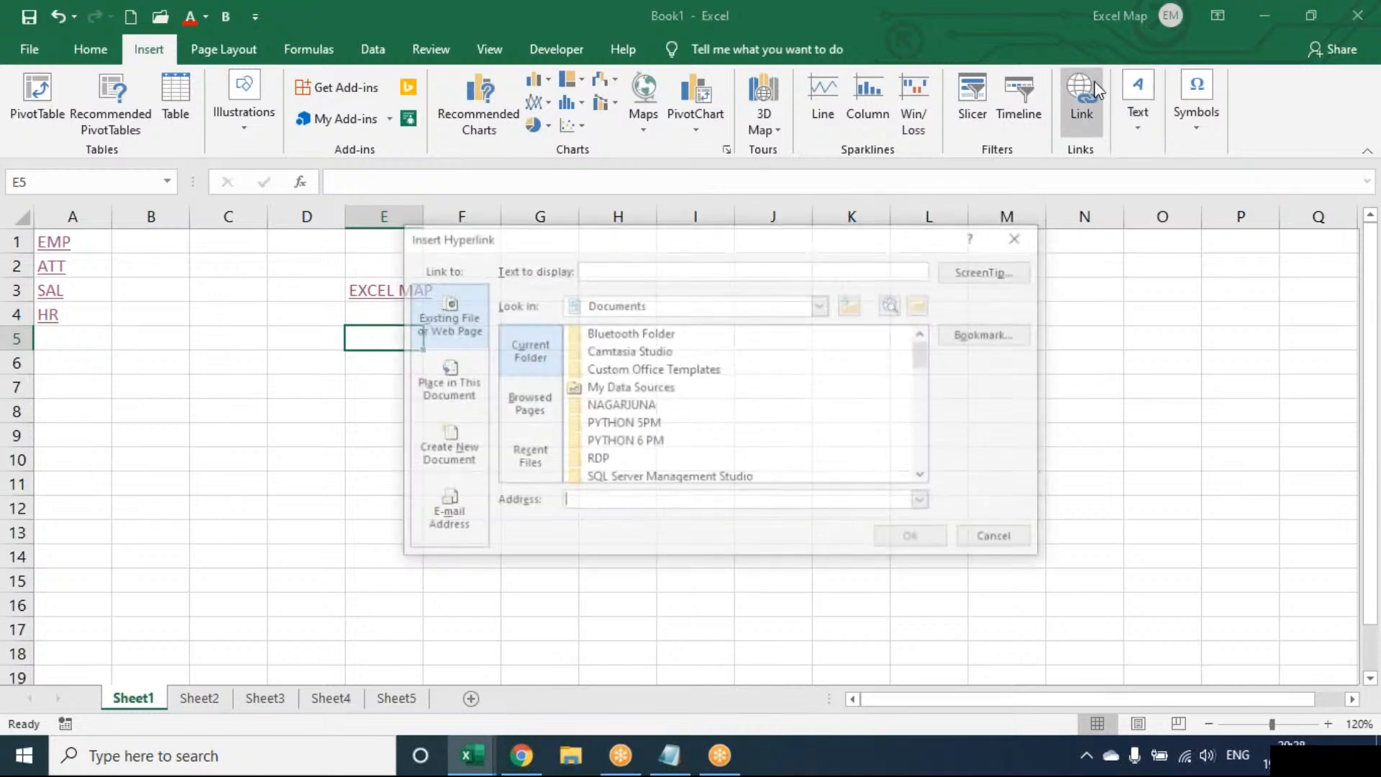
click(654, 269)
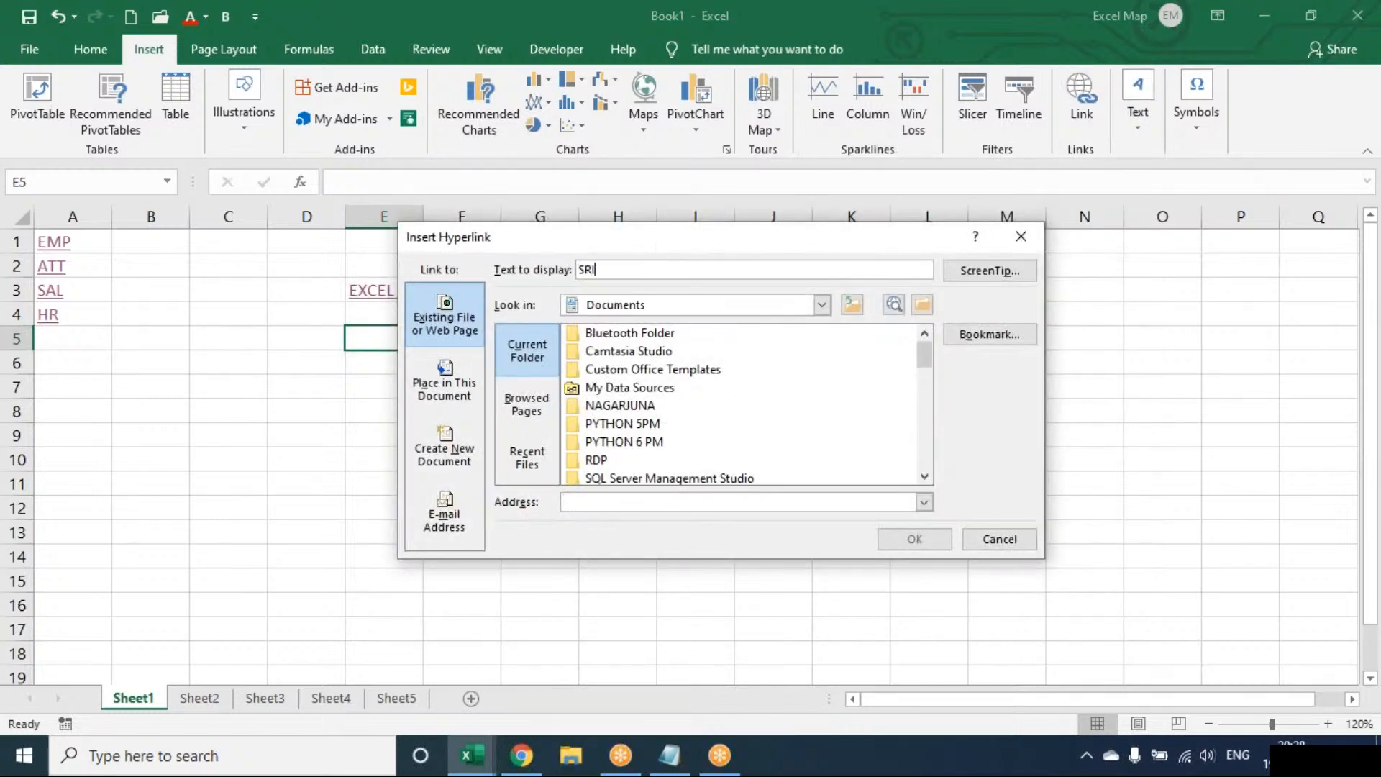
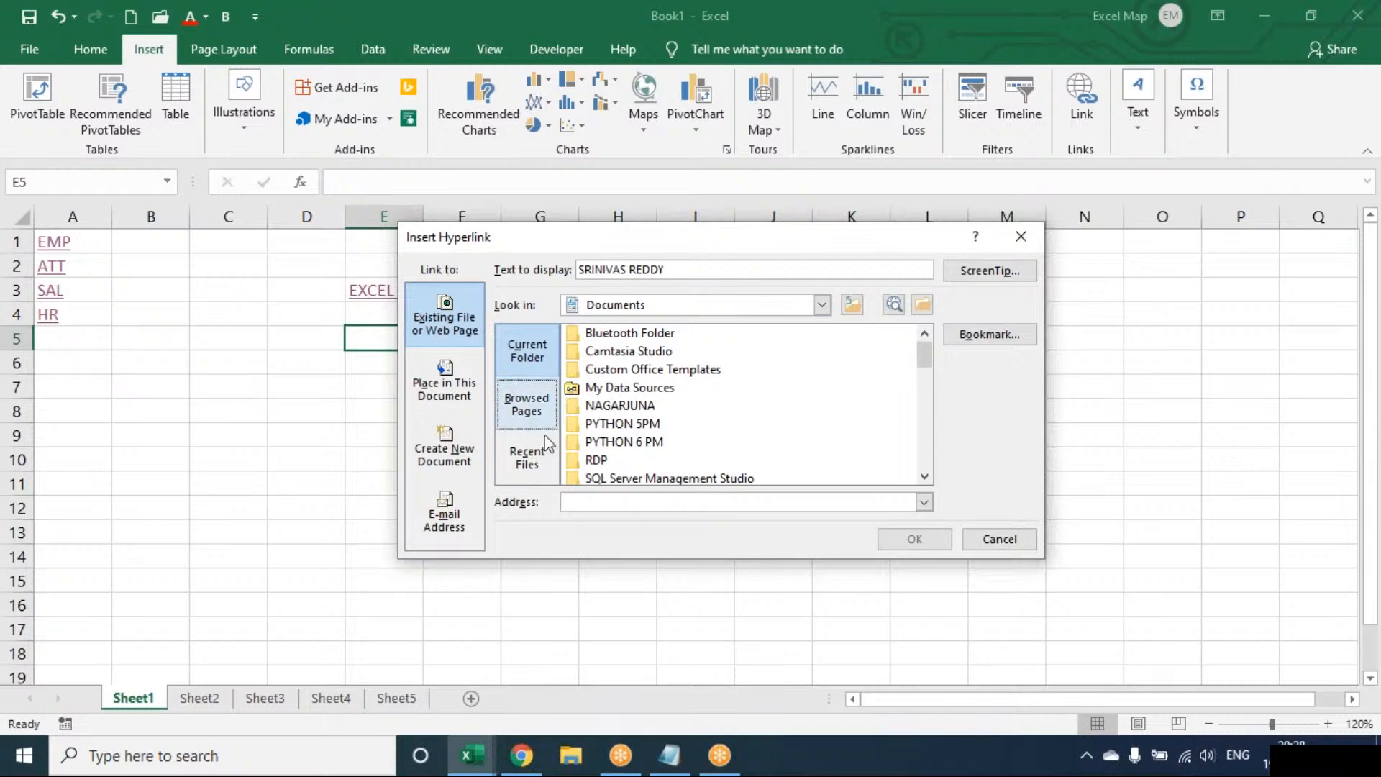
click(614, 440)
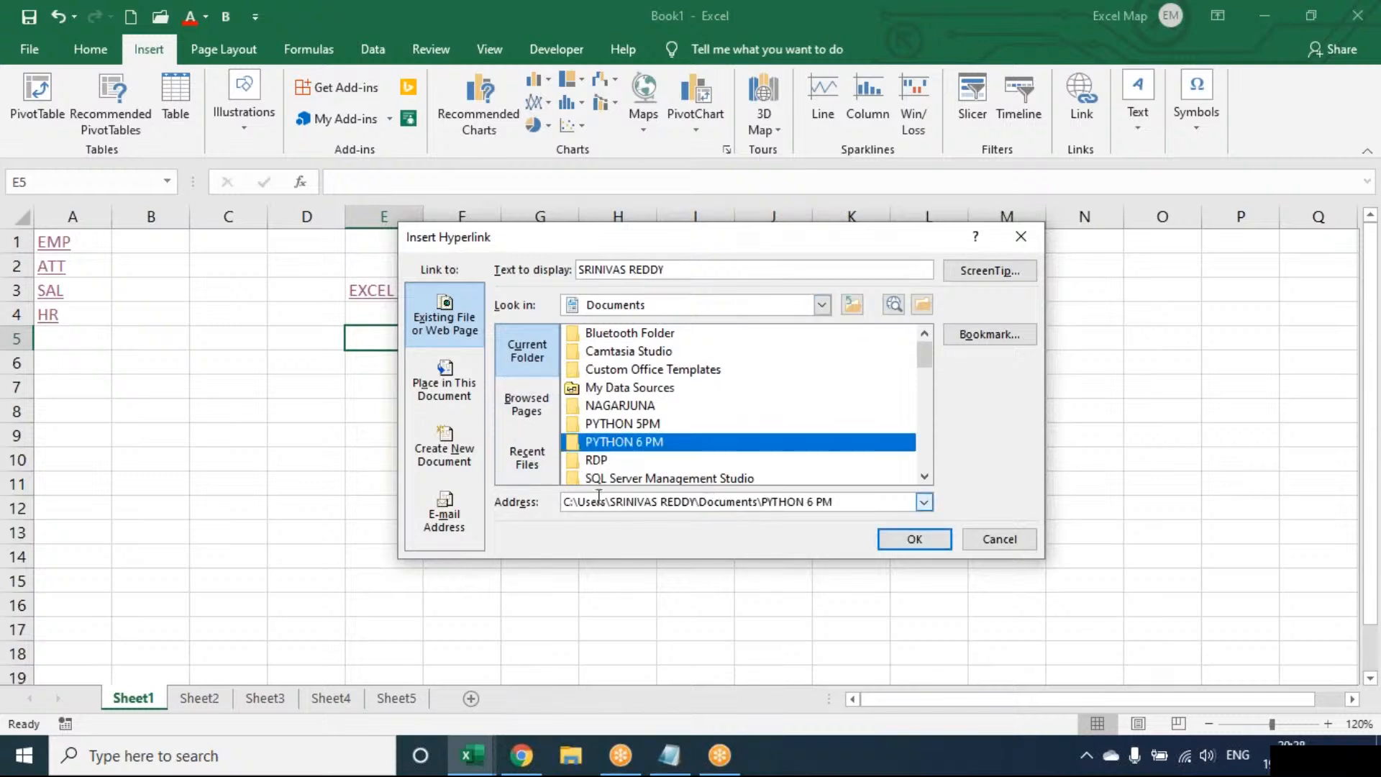
click(666, 269)
key(BackSpace)
key(BackSpace)
key(BackSpace)
key(BackSpace)
key(BackSpace)
key(BackSpace)
key(BackSpace)
key(BackSpace)
key(BackSpace)
key(BackSpace)
key(BackSpace)
key(BackSpace)
key(BackSpace)
key(BackSpace)
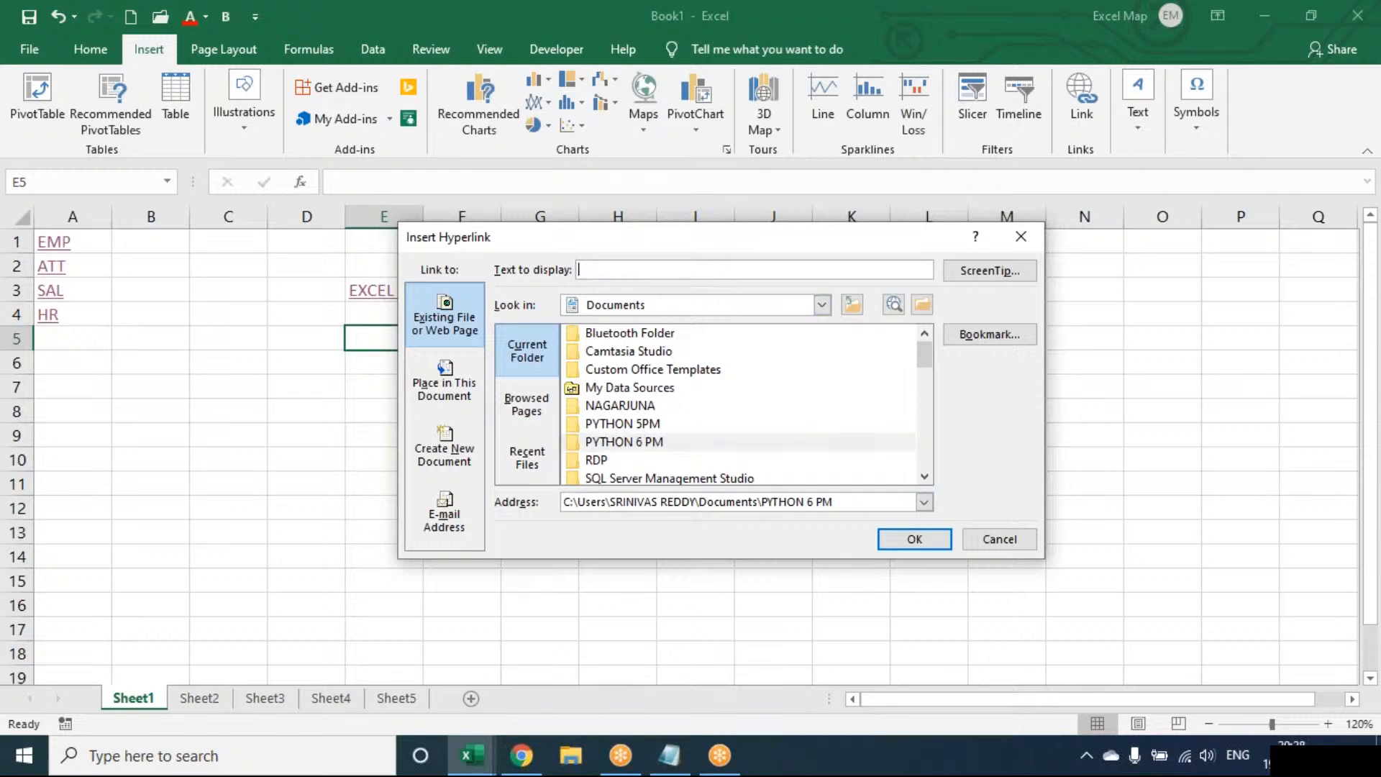
click(613, 442)
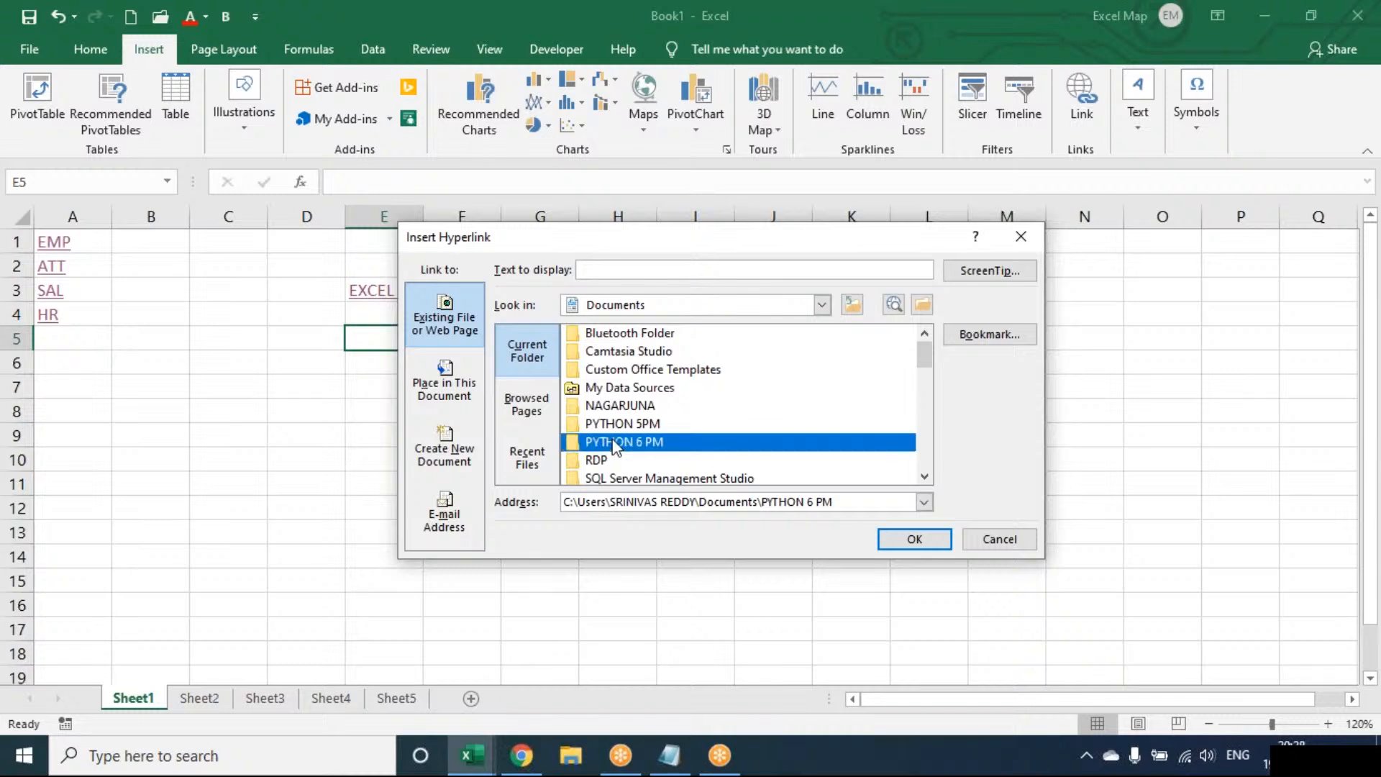
double_click(613, 441)
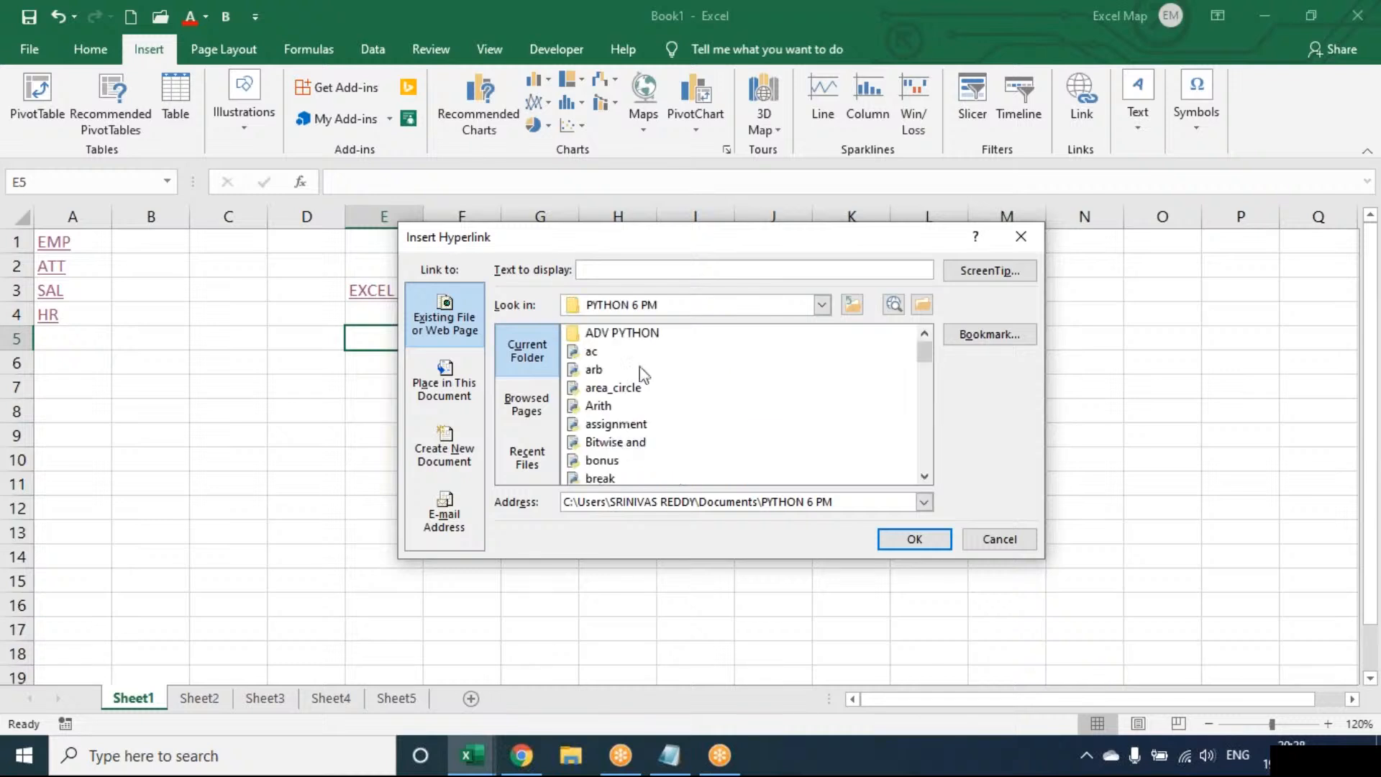
click(638, 305)
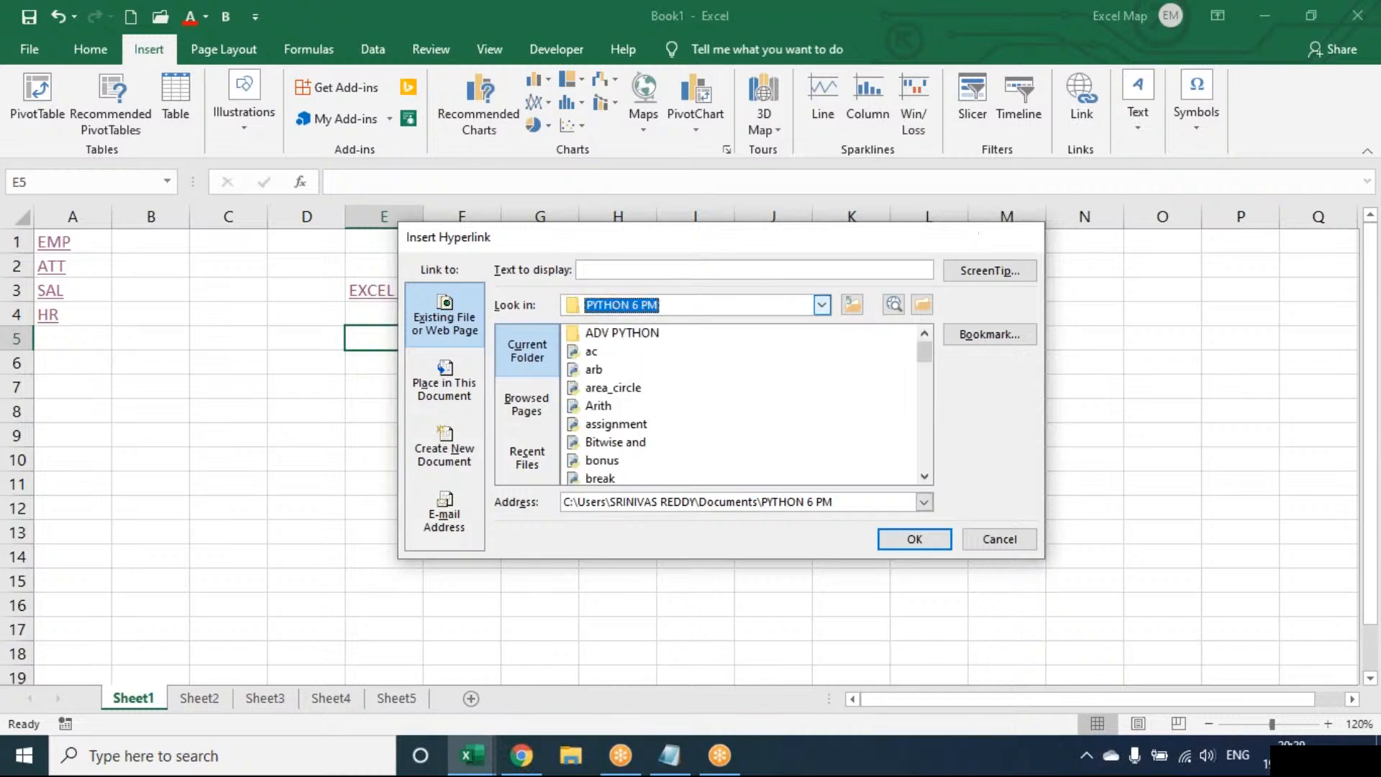
click(1021, 236)
Insert a hyperlink in cell E5 of Sheet1 pointing to the PYTHON 6 PM folder in Documents.
click(1077, 114)
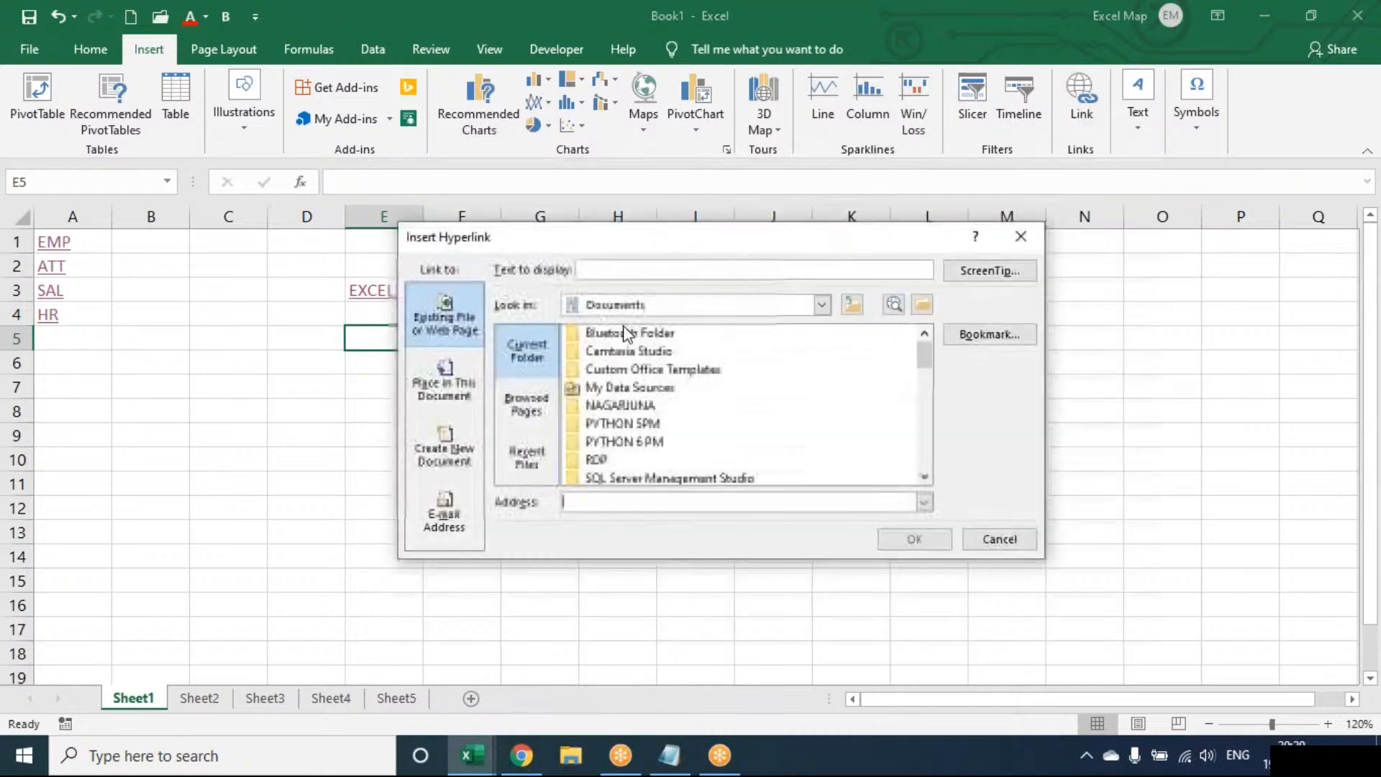
click(624, 442)
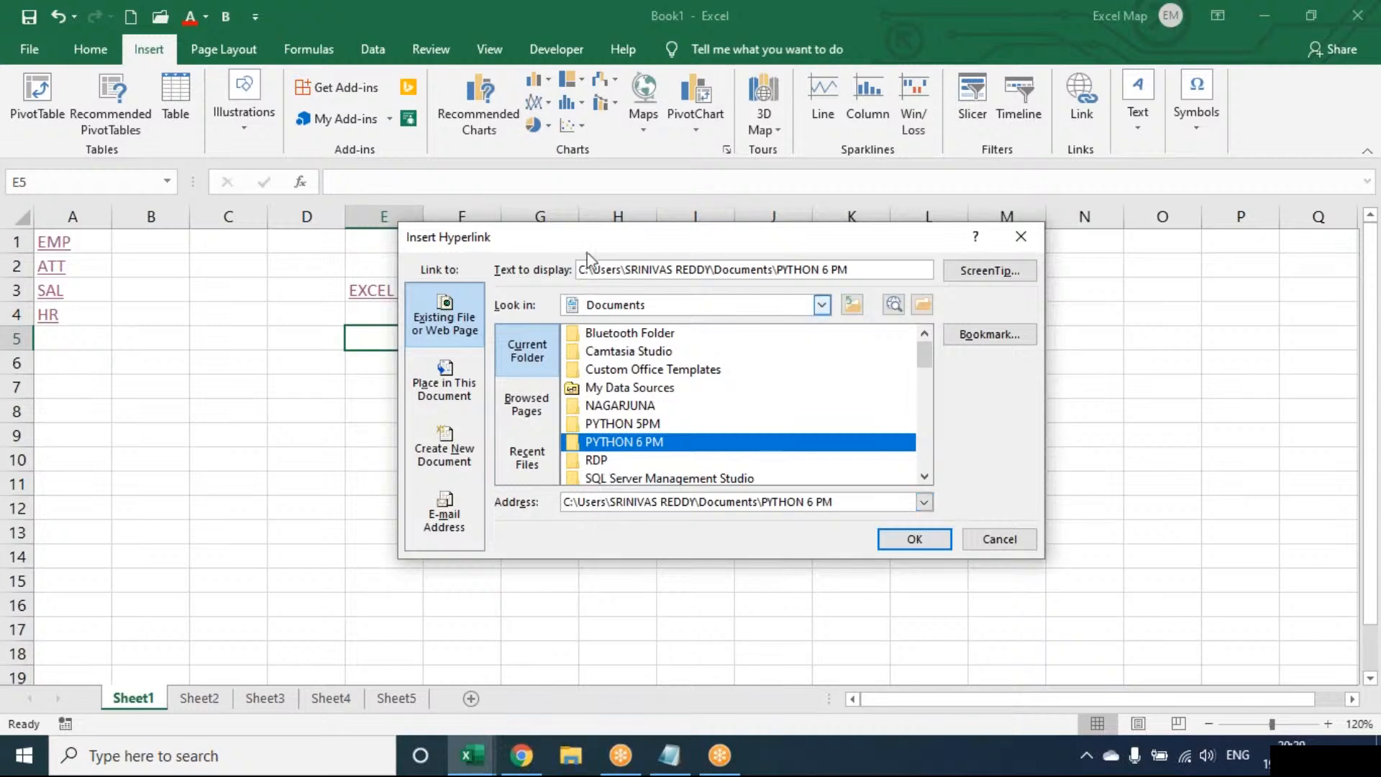
click(912, 539)
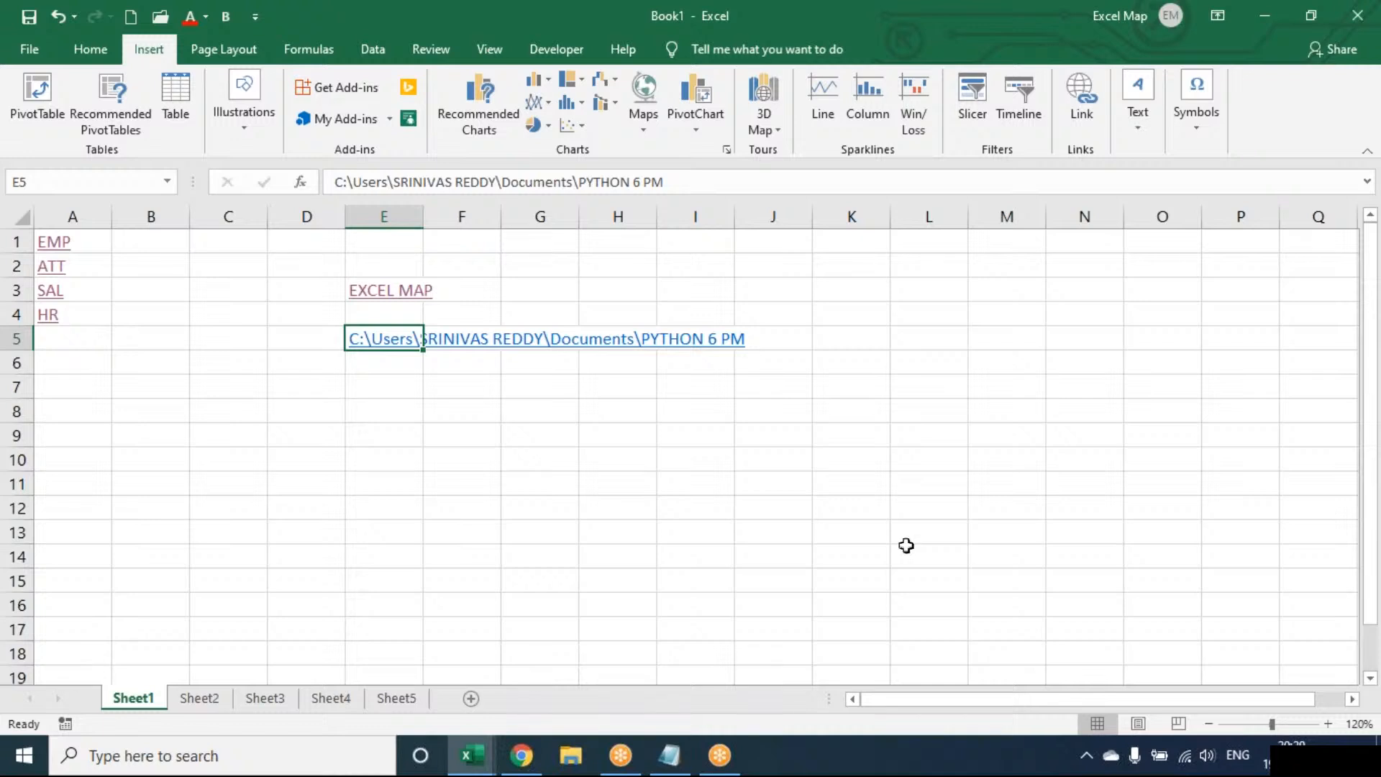
Test the folder link in E5, accepting the security notice, and close the folder window it opens.
click(367, 342)
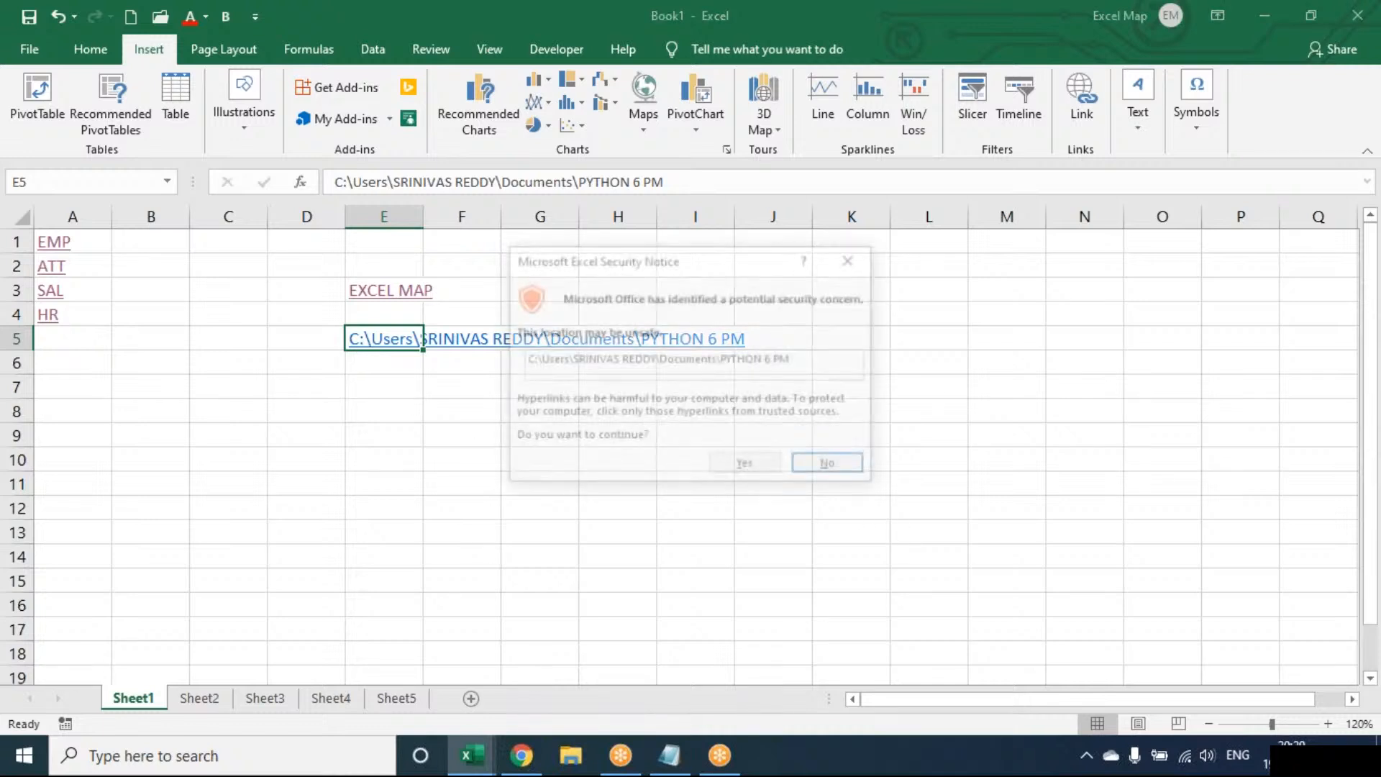
click(719, 468)
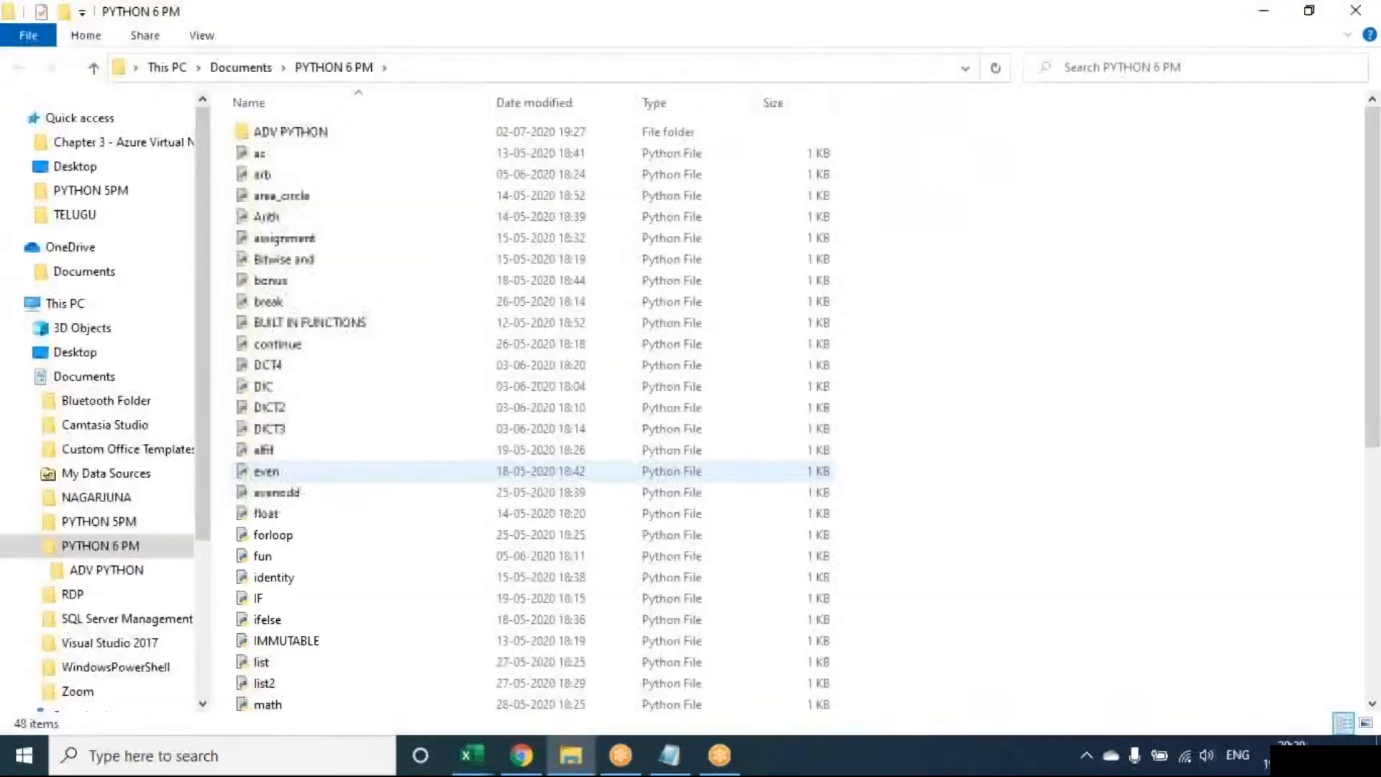
mouse_move(571, 755)
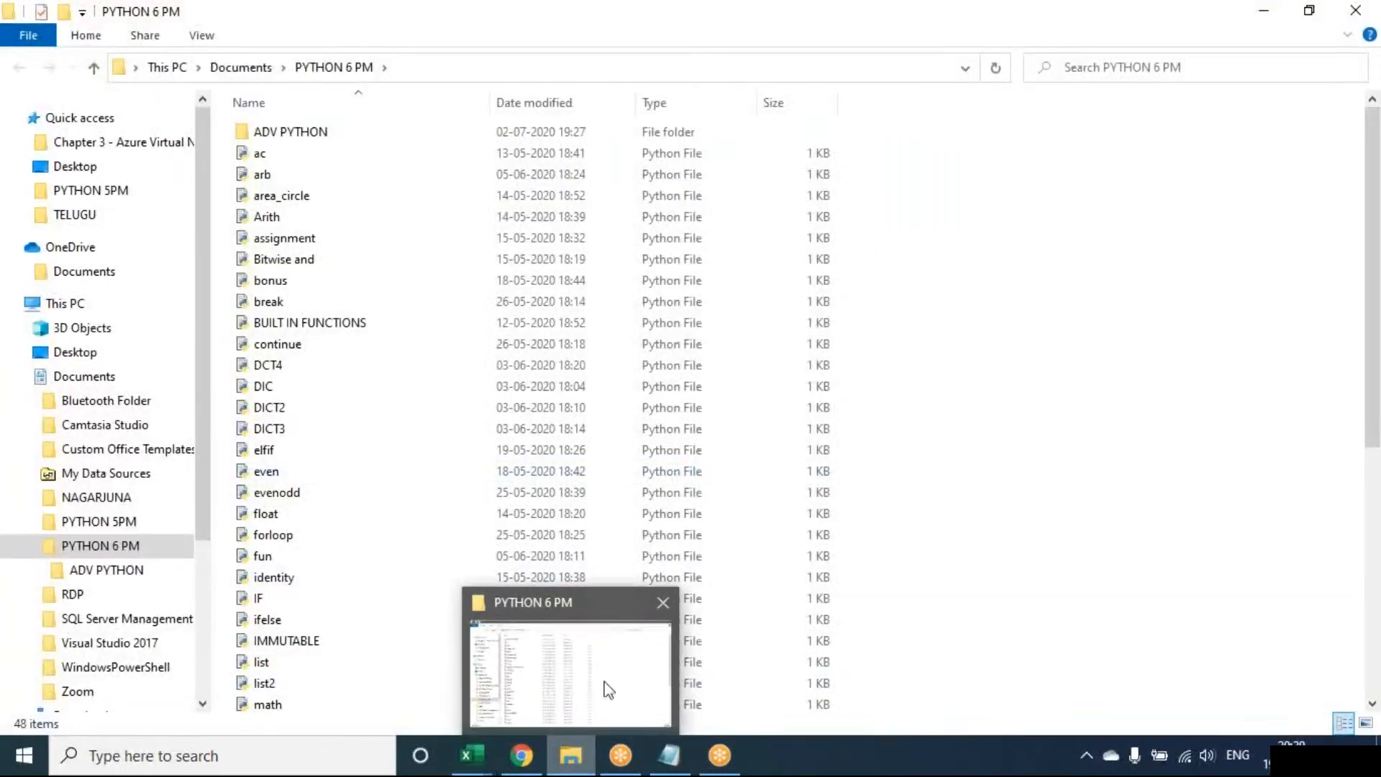
click(662, 602)
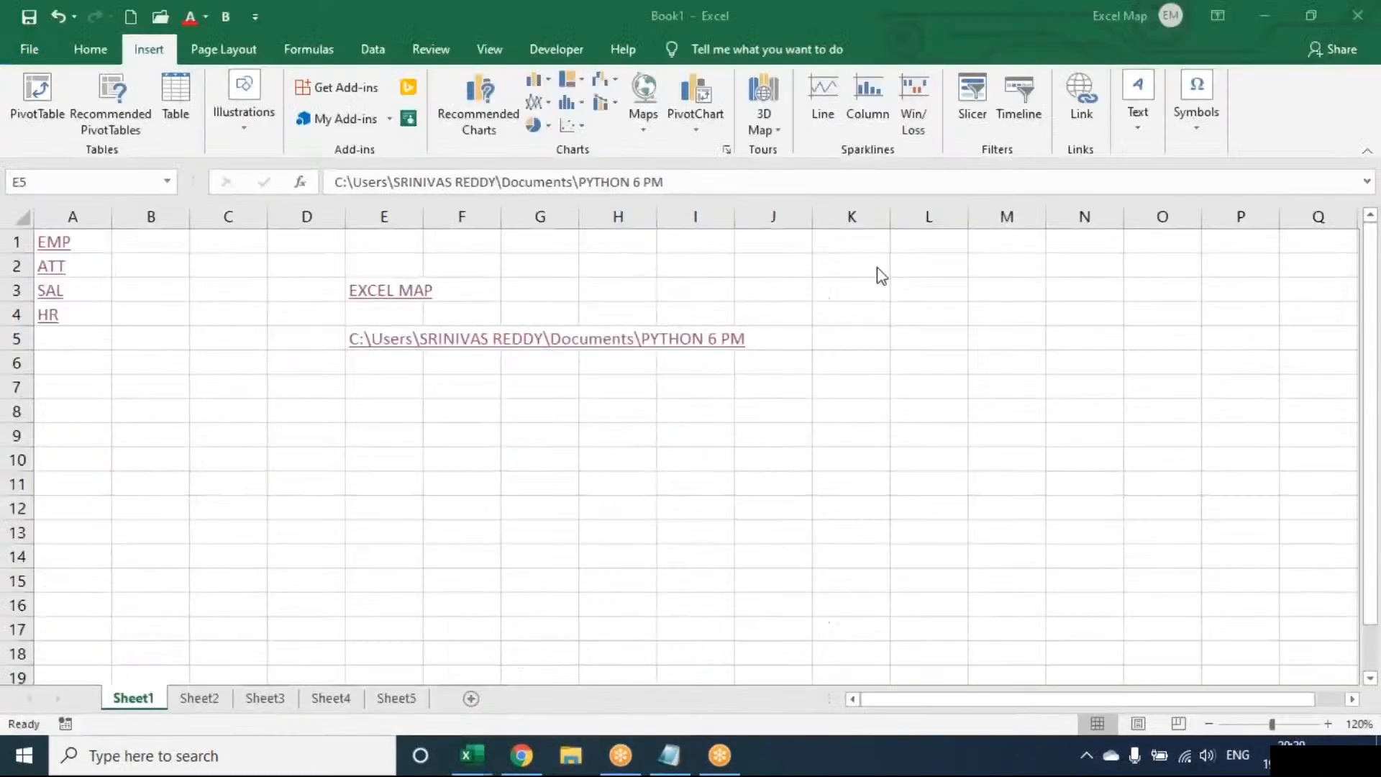
Edit the hyperlink in cell E5 so that its display text is PYTHON.
click(1084, 110)
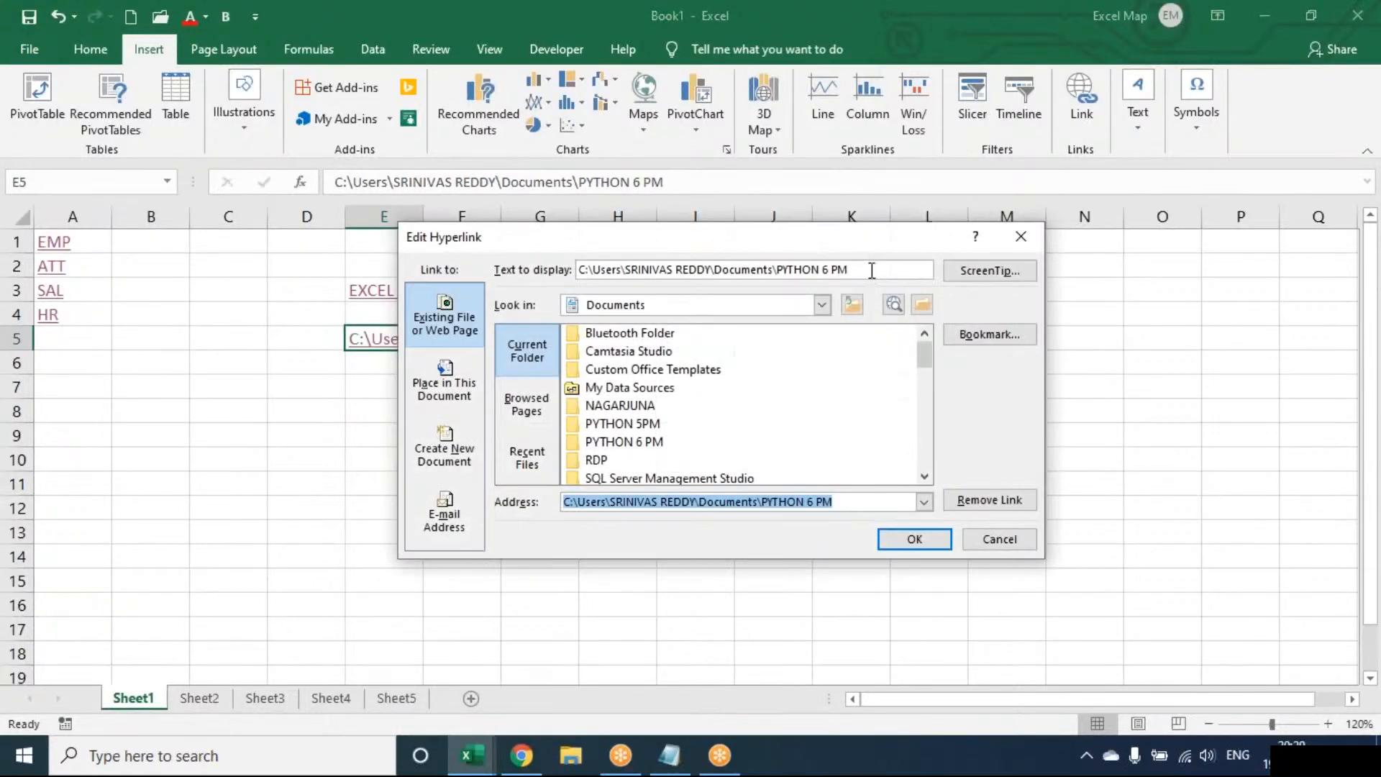
drag(872, 268, 341, 268)
text(PYTHON)
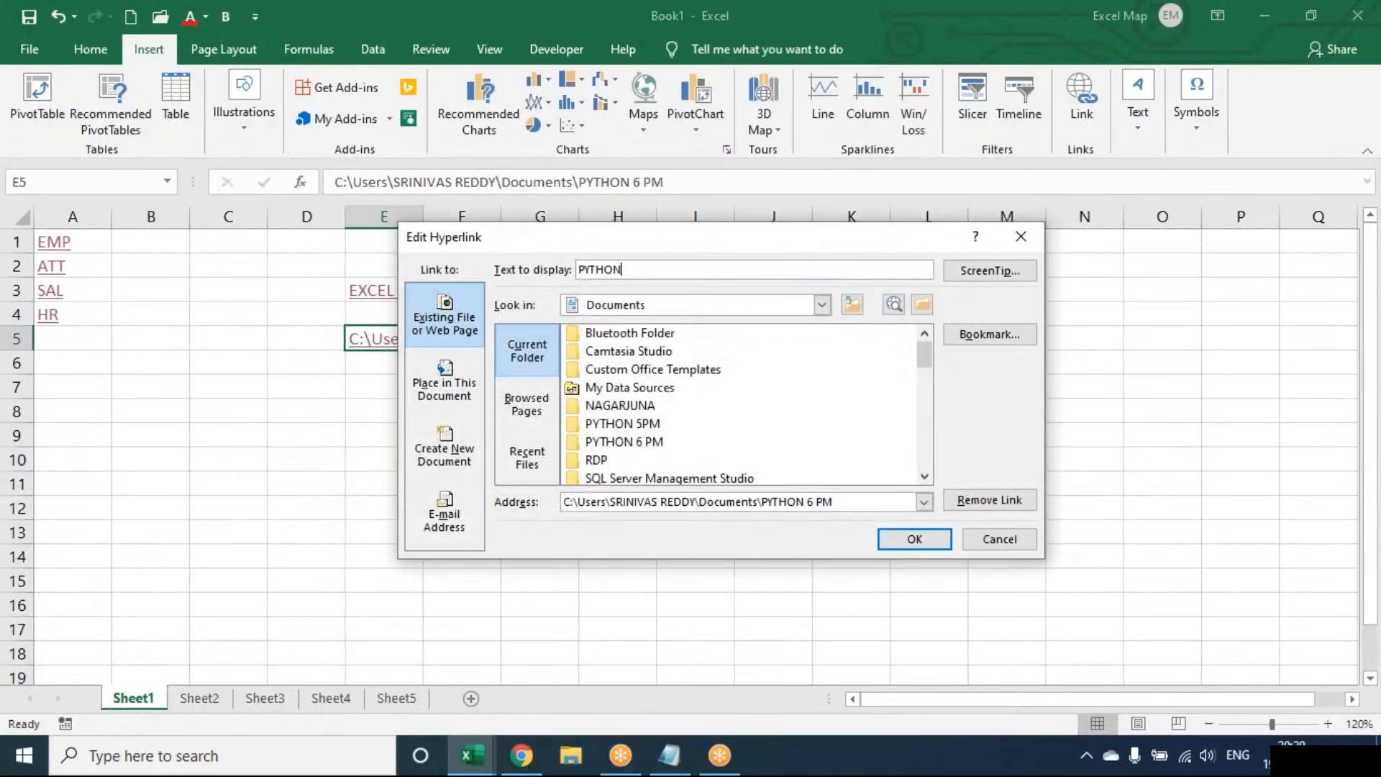
key(Return)
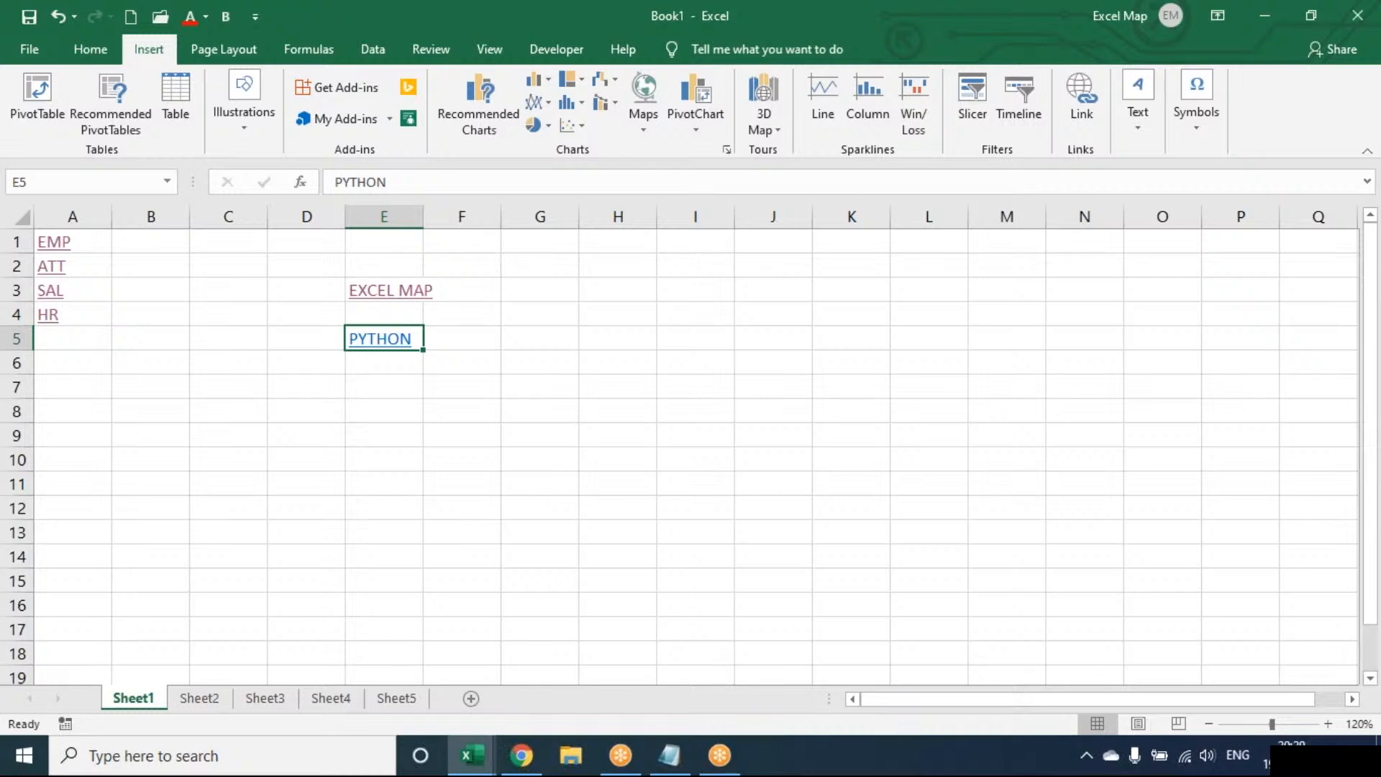
Start inserting a hyperlink to an existing file or web page in cell G3 of Sheet1.
key(Down)
key(Down)
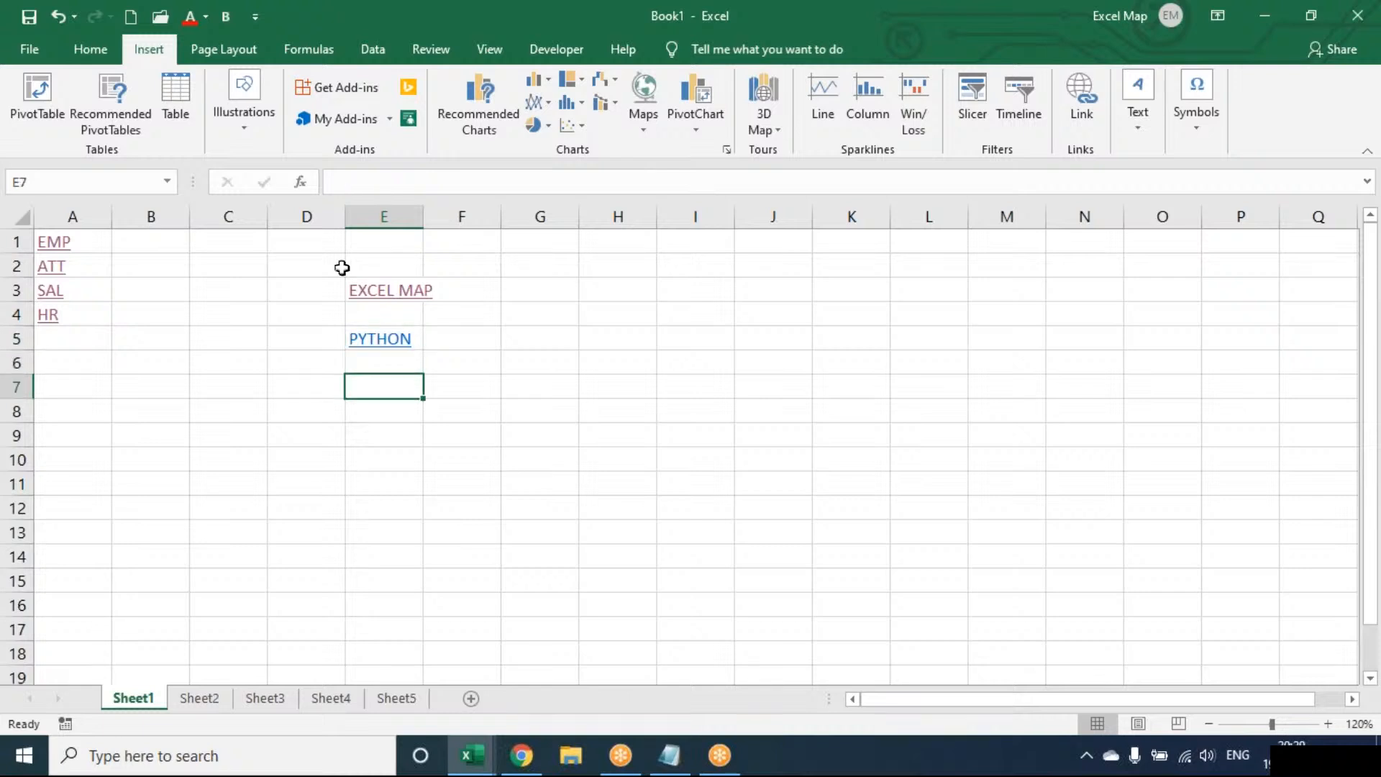
click(591, 292)
click(561, 292)
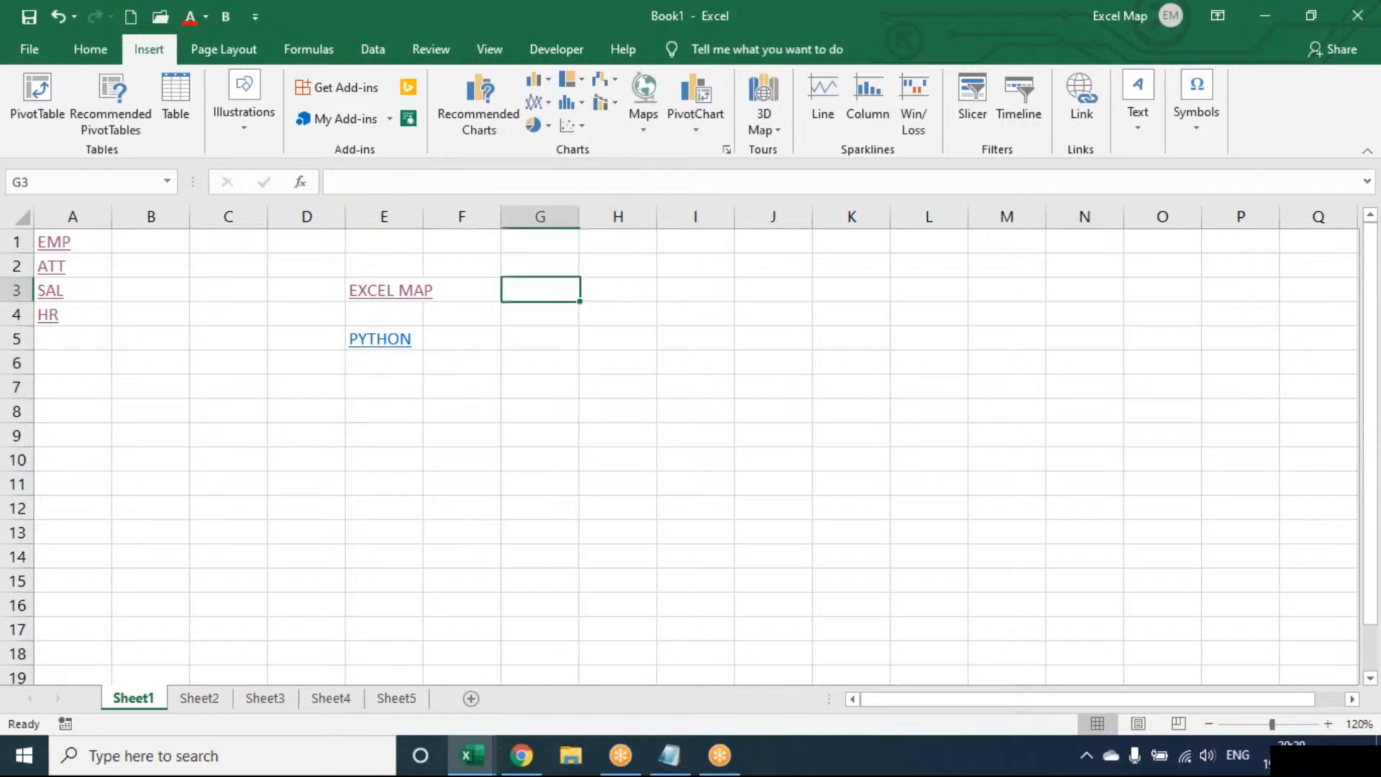
click(1086, 96)
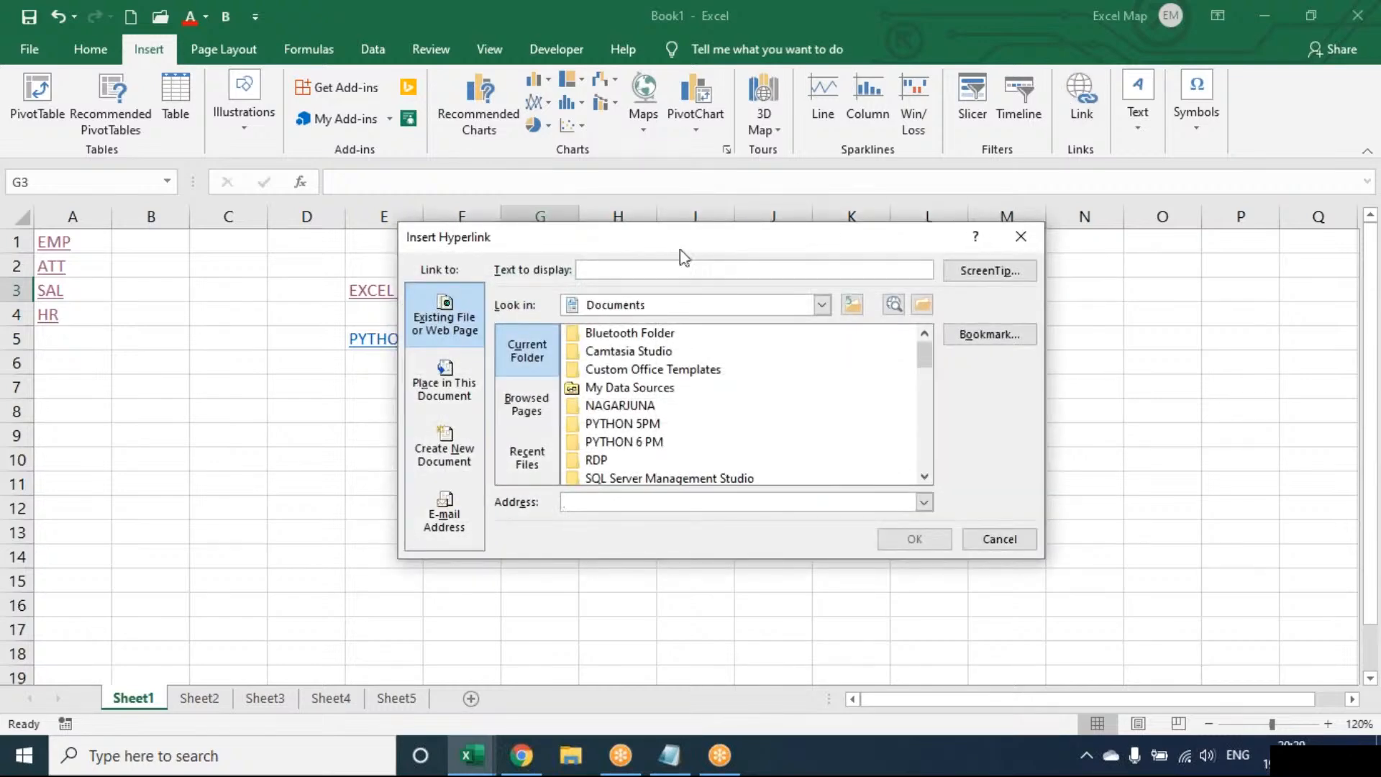
drag(680, 249, 536, 272)
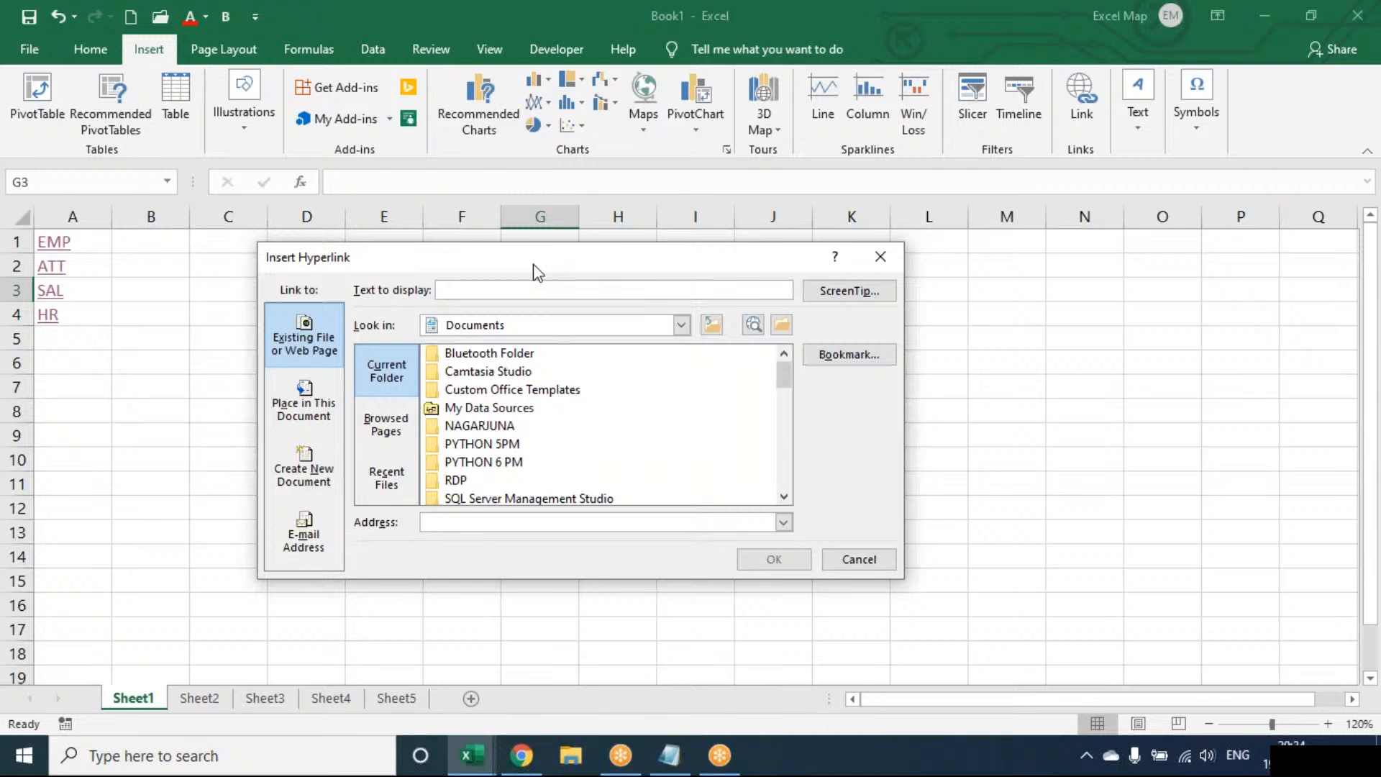
Dismiss the hyperlink dialog, switch to Chrome and search Google for prabhas in a new tab.
key(Escape)
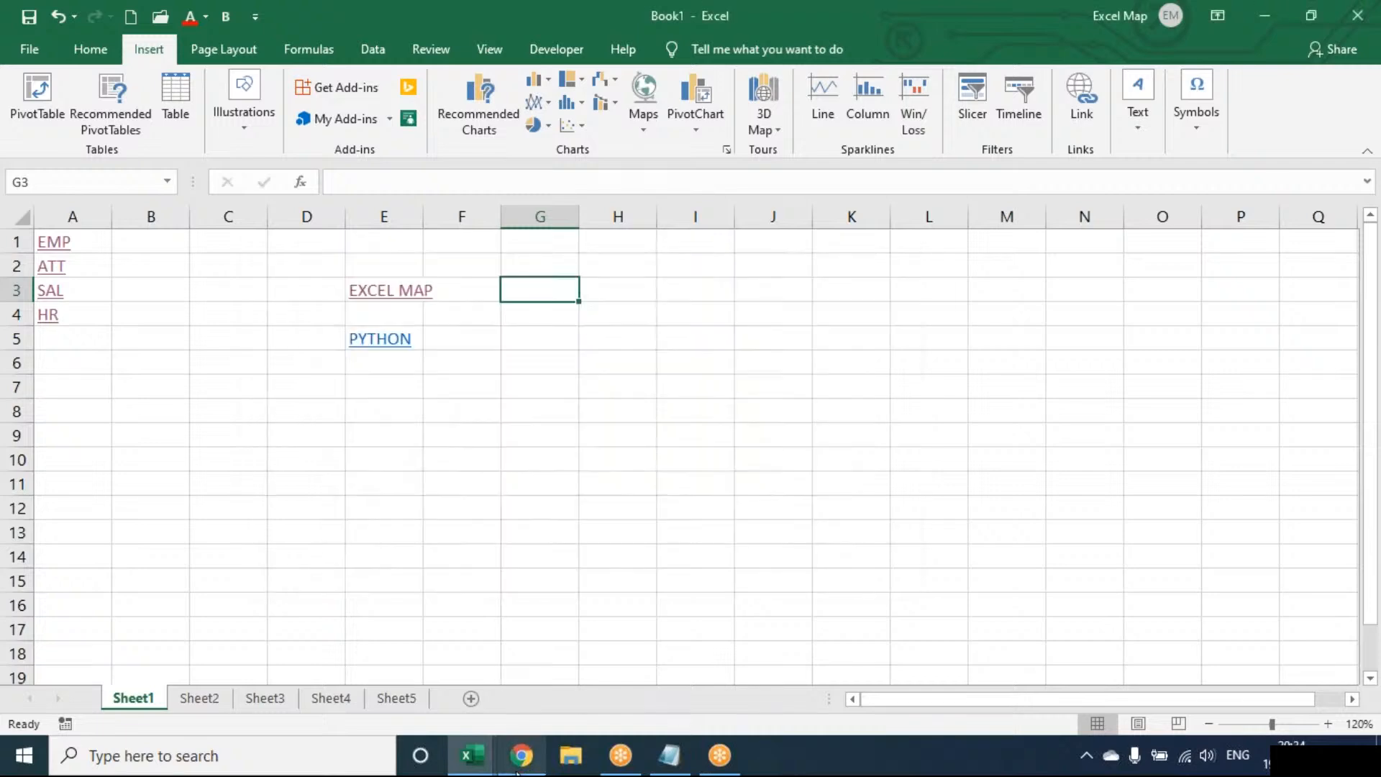
mouse_move(521, 755)
click(517, 697)
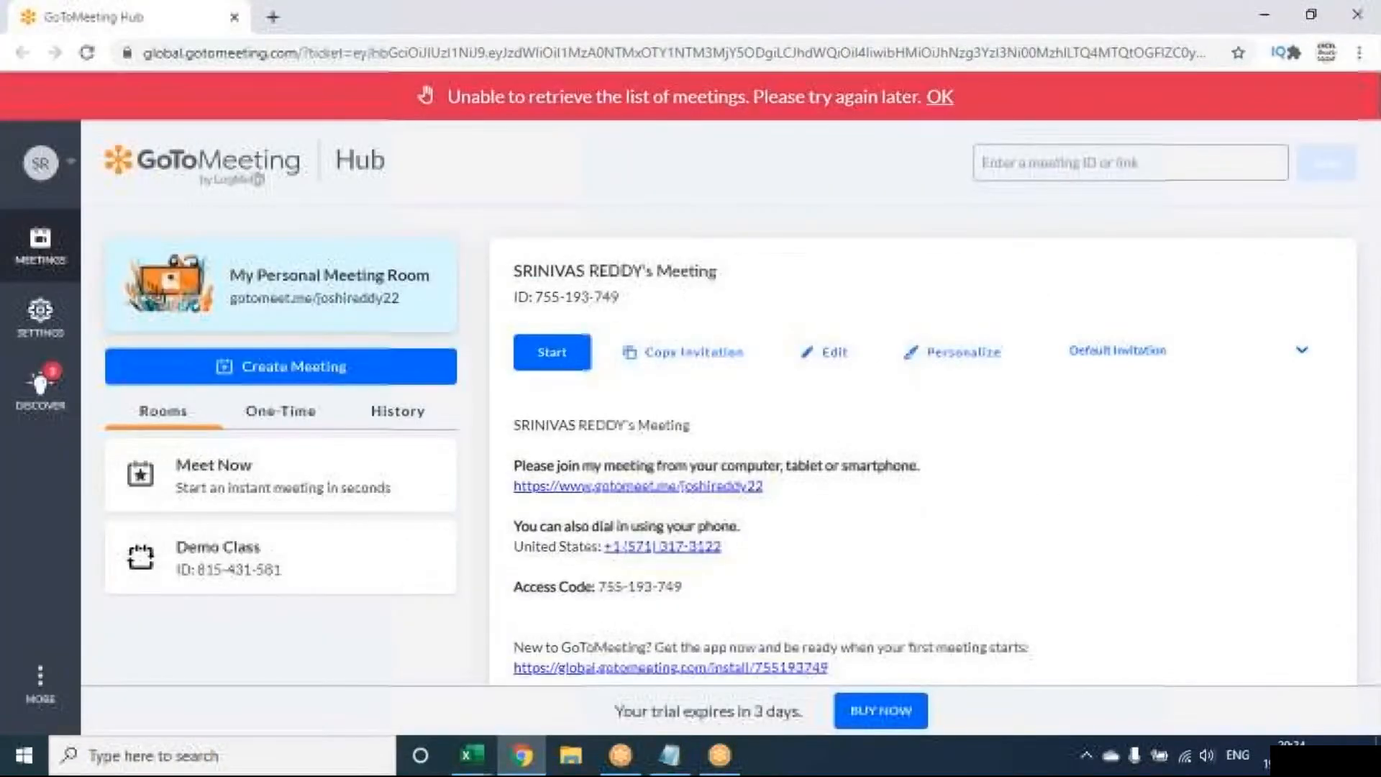
click(268, 16)
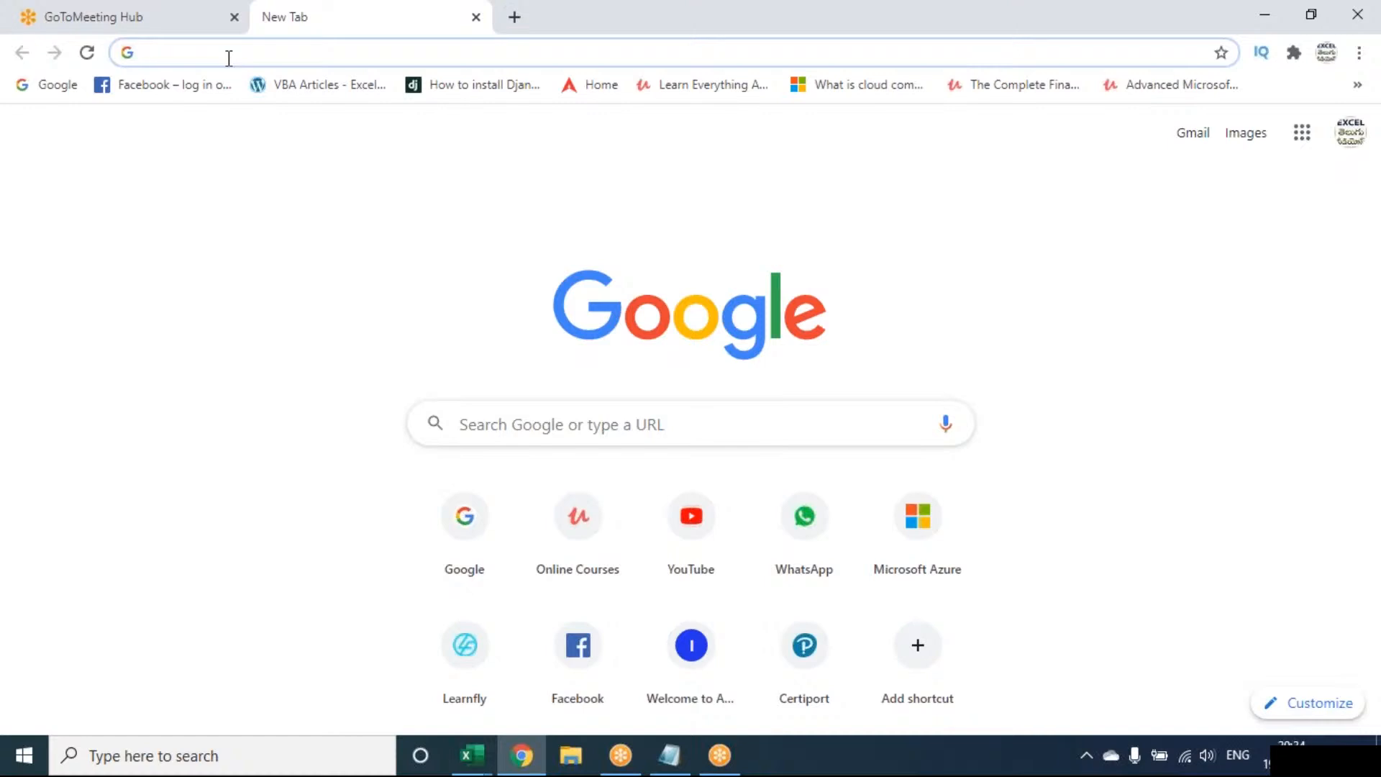
click(52, 86)
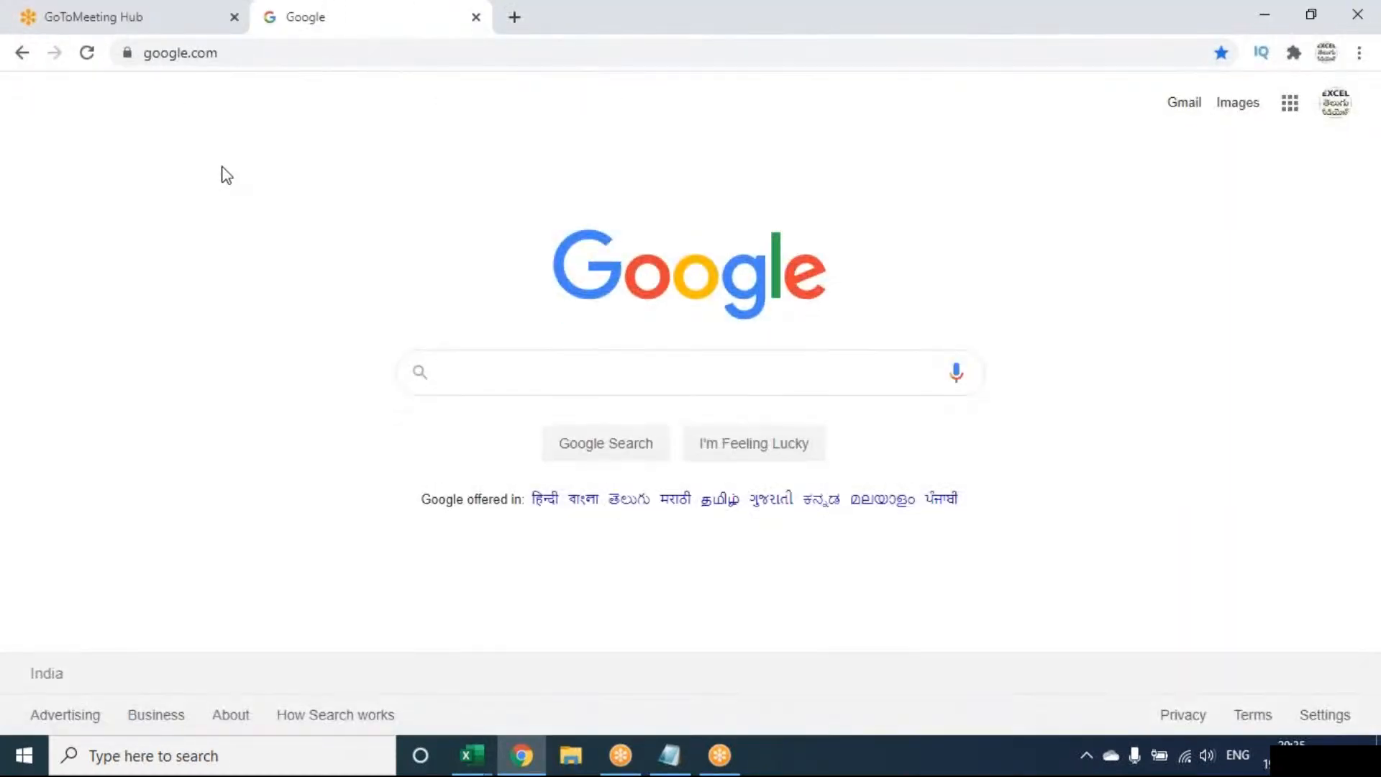
text(P)
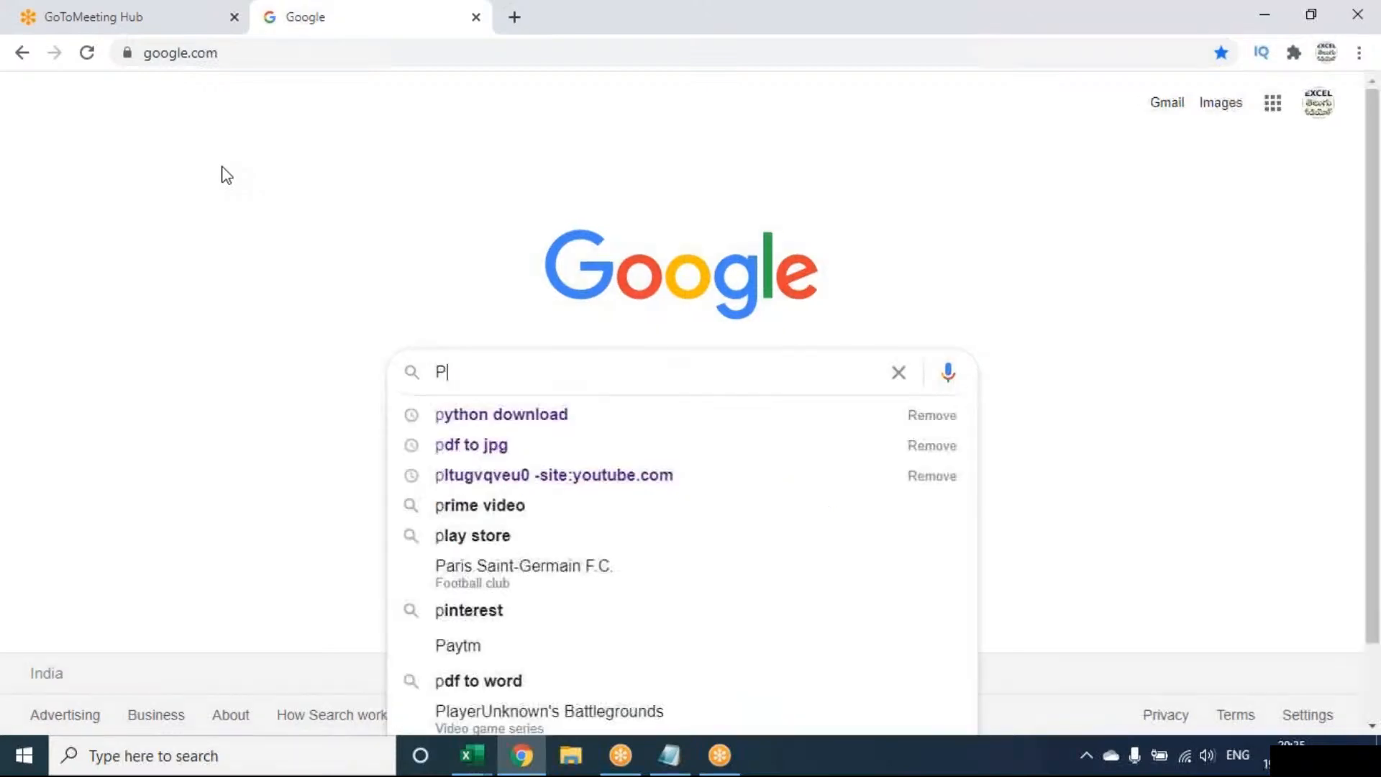
text(RAB)
key(Down)
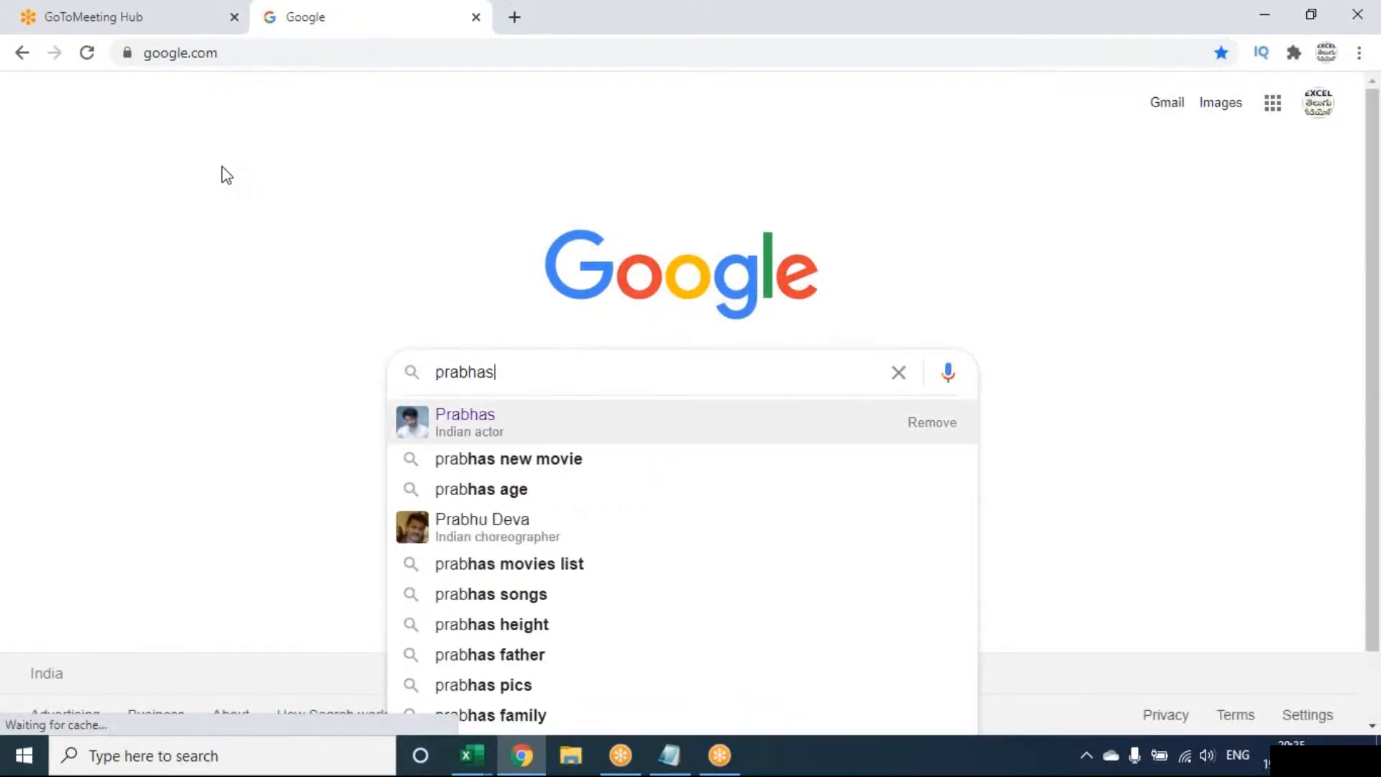
key(Return)
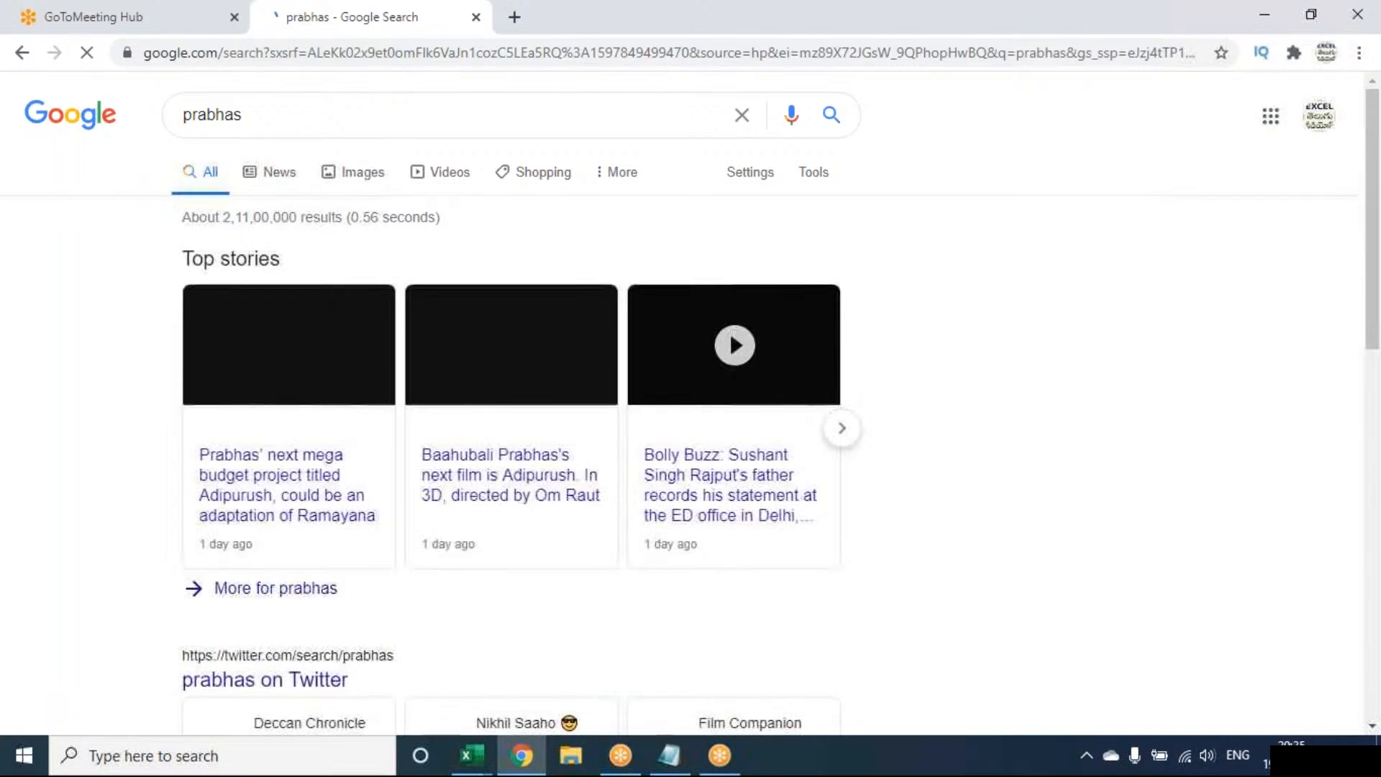
Open the Prabhas Wikipedia article from the search results and copy its web address.
scroll(248, 503, down, 2)
scroll(248, 503, down, 6)
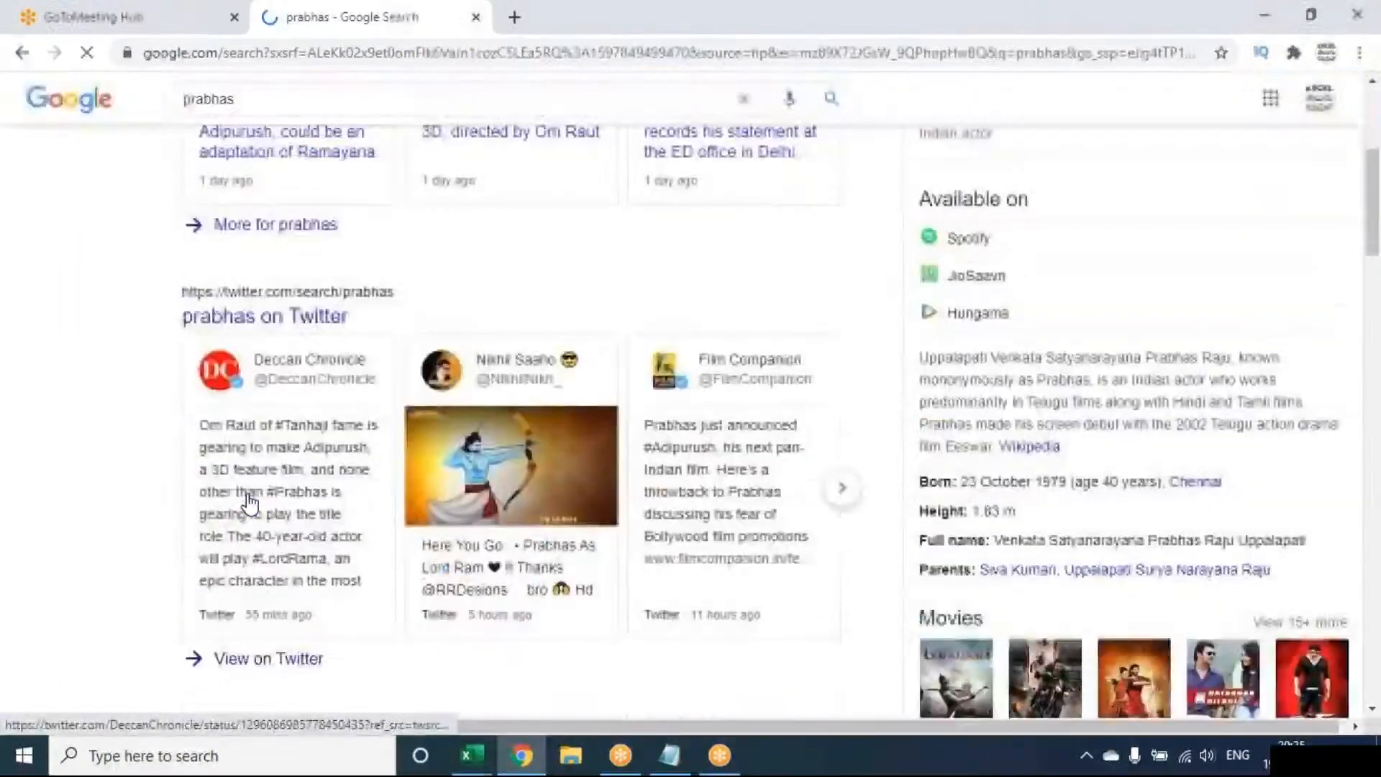
click(230, 606)
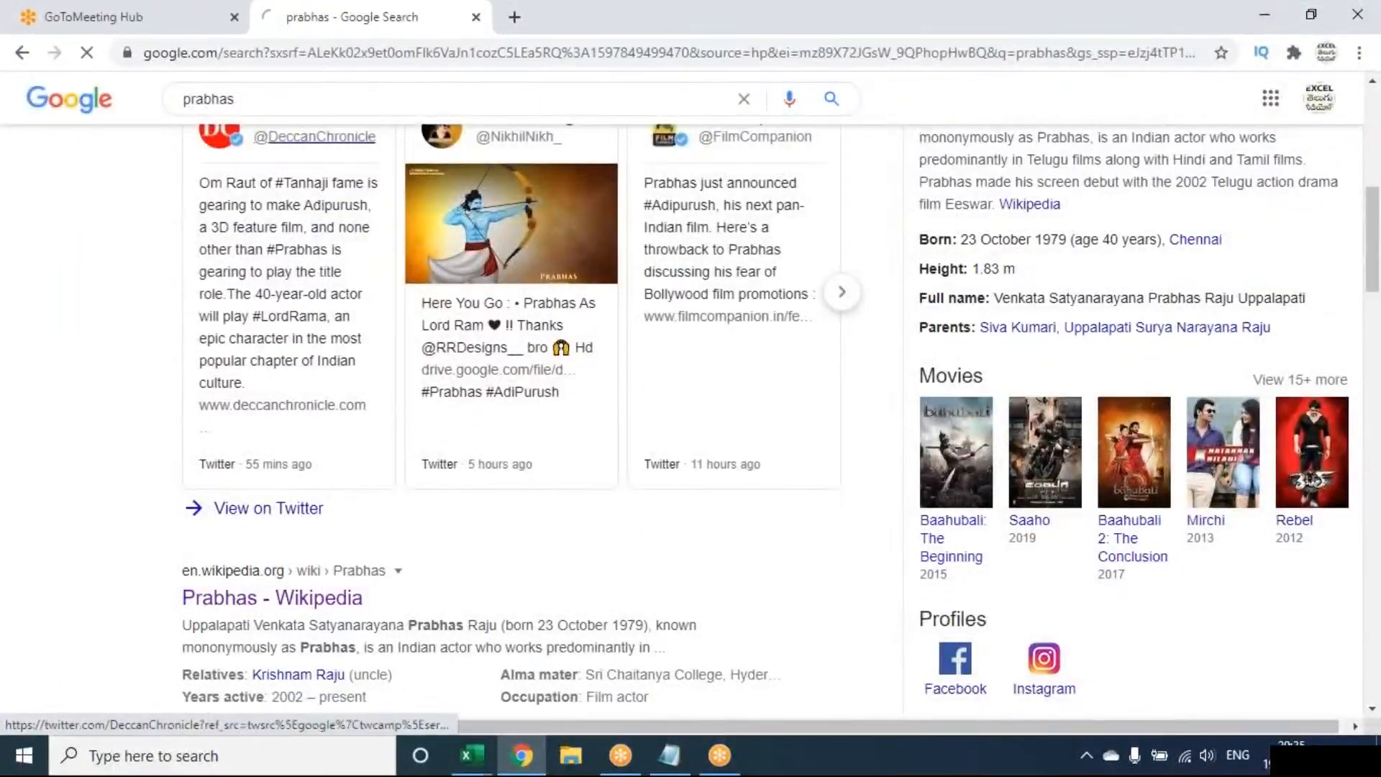
click(373, 50)
key(ctrl+c)
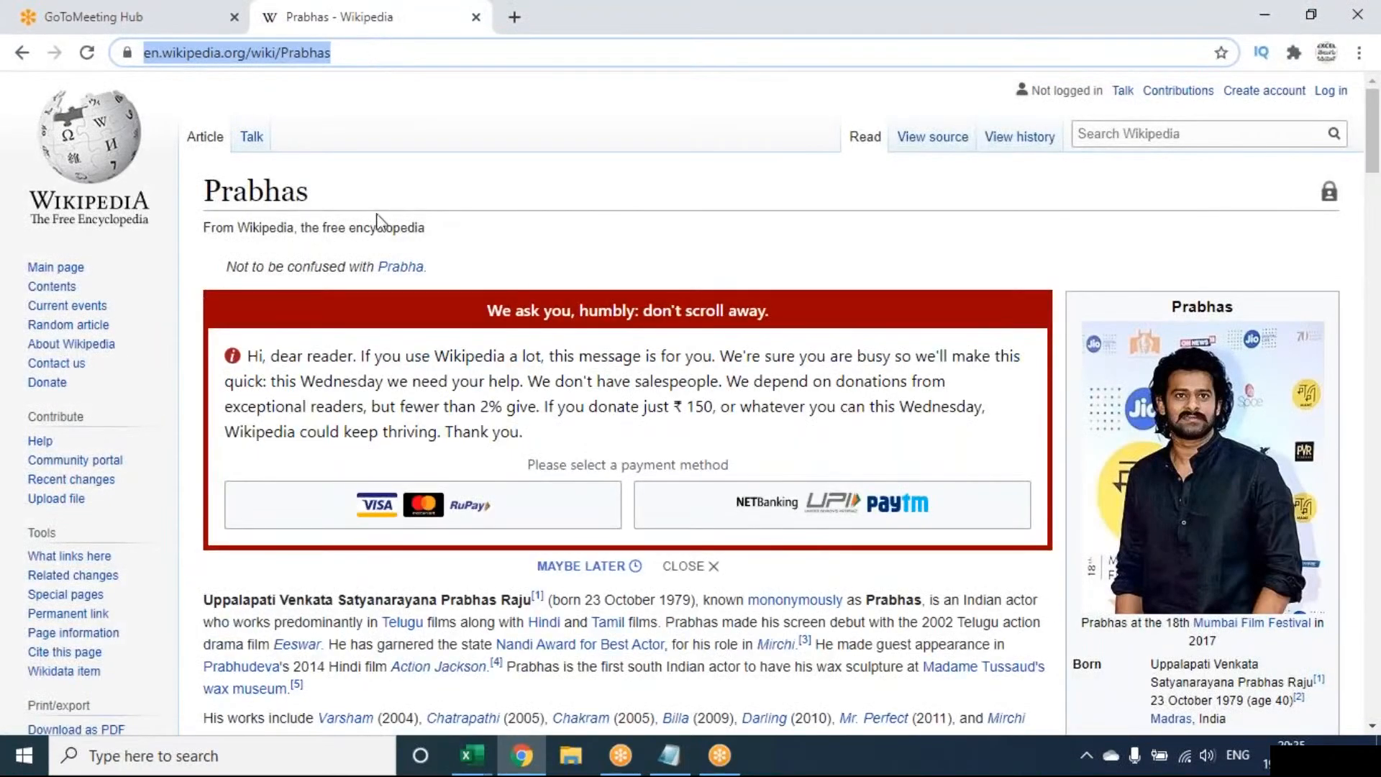
Back in Excel, start a web page hyperlink in cell G9 of Sheet1 with the display text PRABASH FILMOGRAPHY.
click(481, 763)
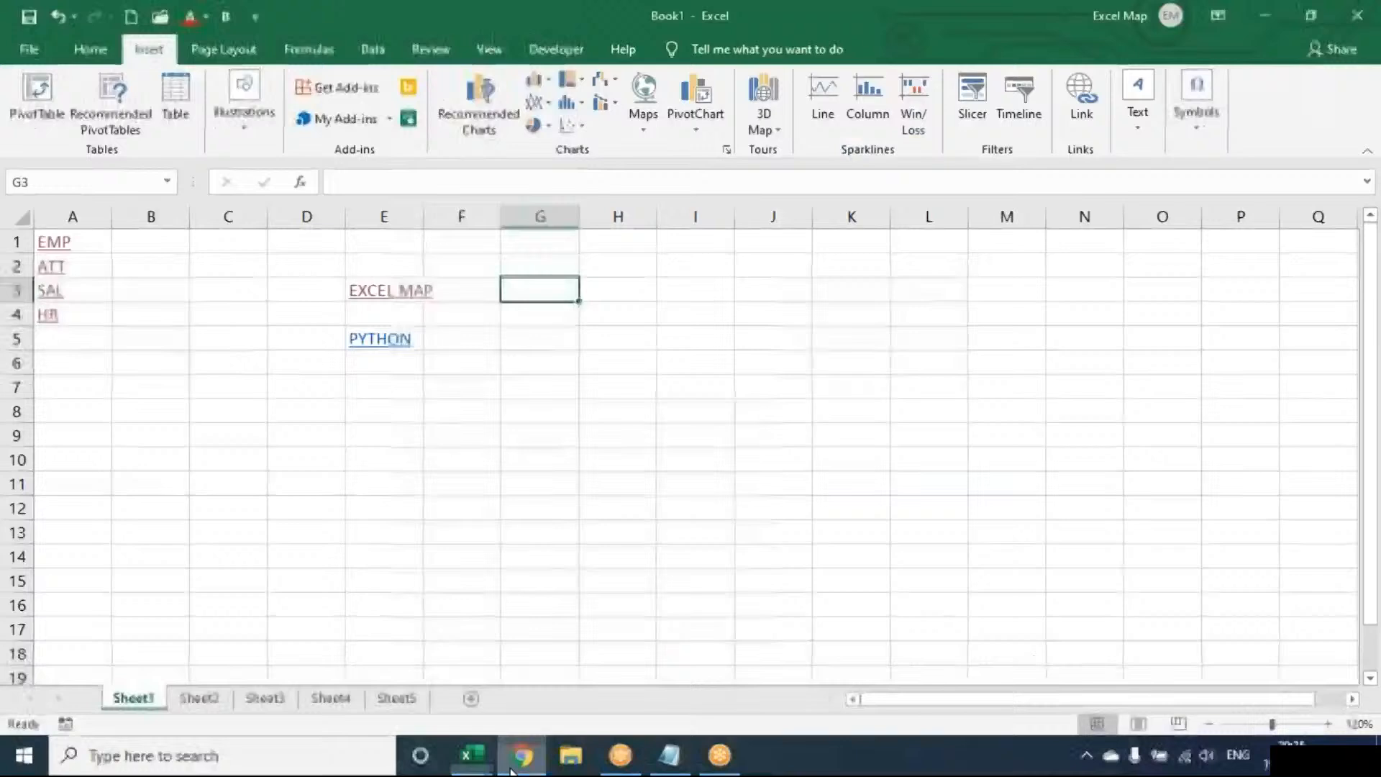
click(518, 435)
click(1089, 104)
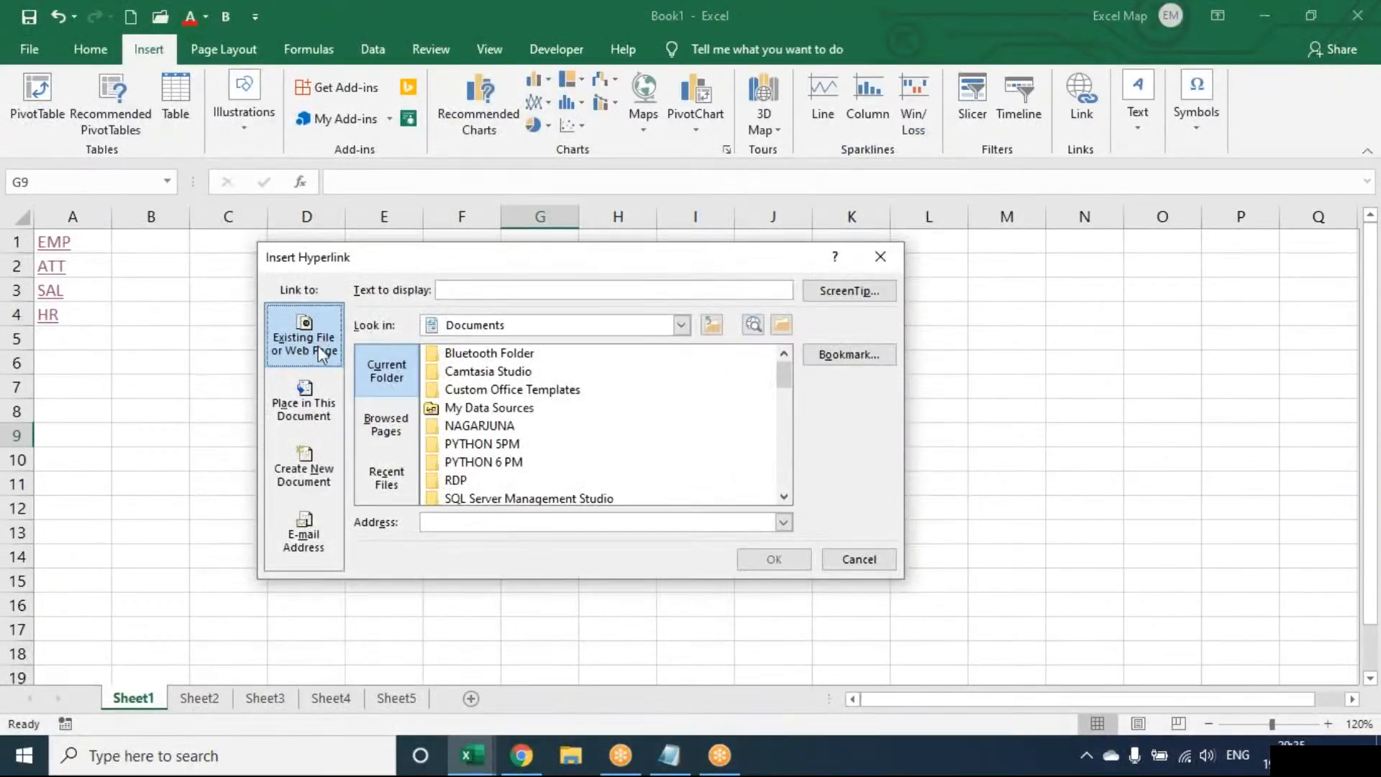
click(470, 287)
text(PRABASH FILO)
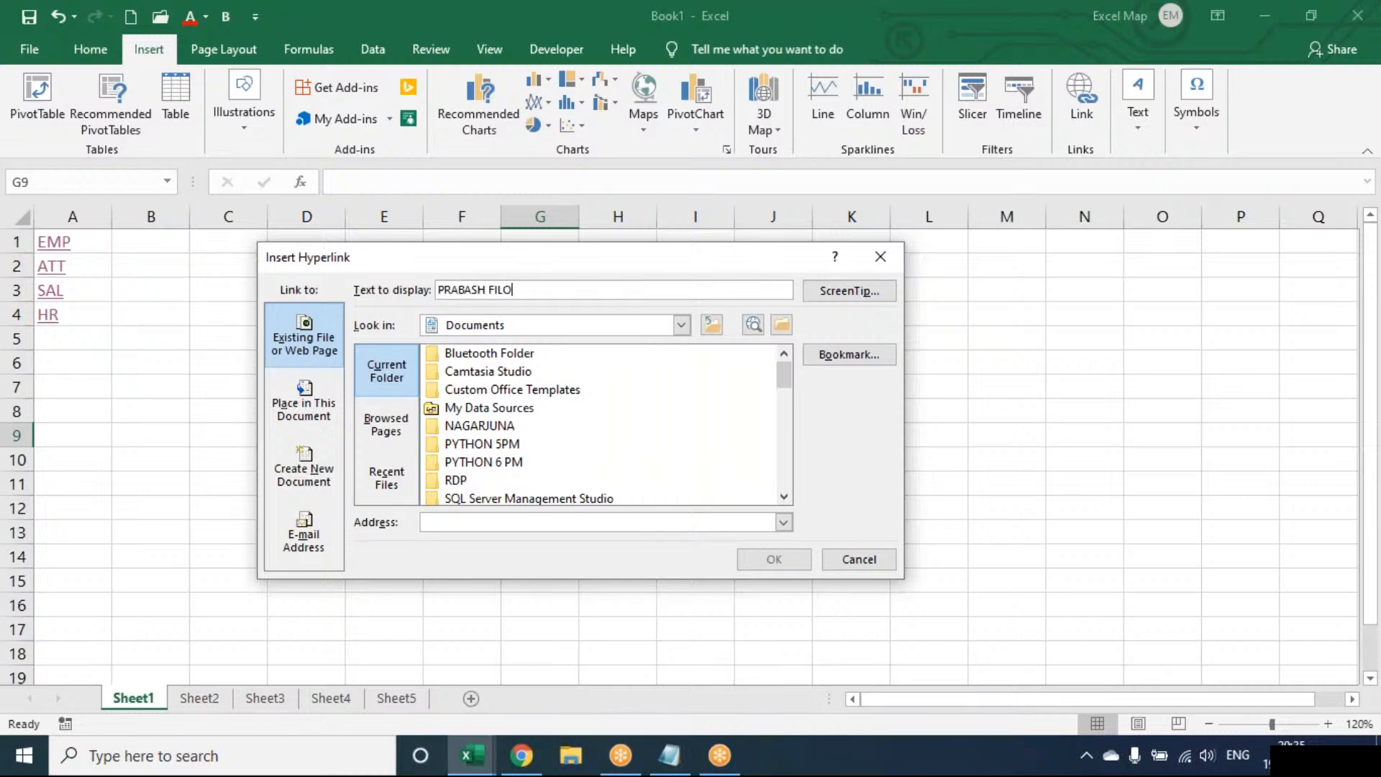
key(BackSpace)
text(MOGRAPHY)
click(440, 523)
key(ctrl+v)
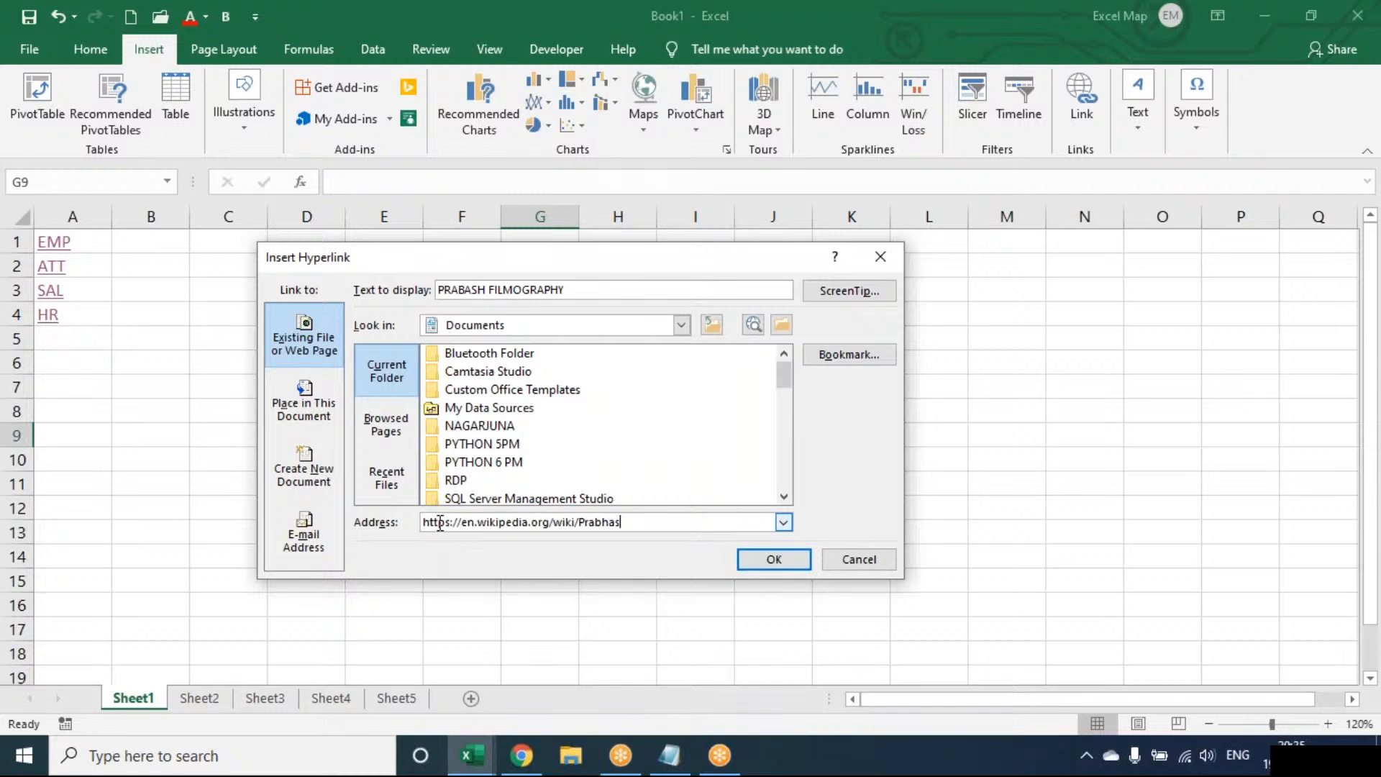
click(745, 561)
click(617, 507)
click(608, 532)
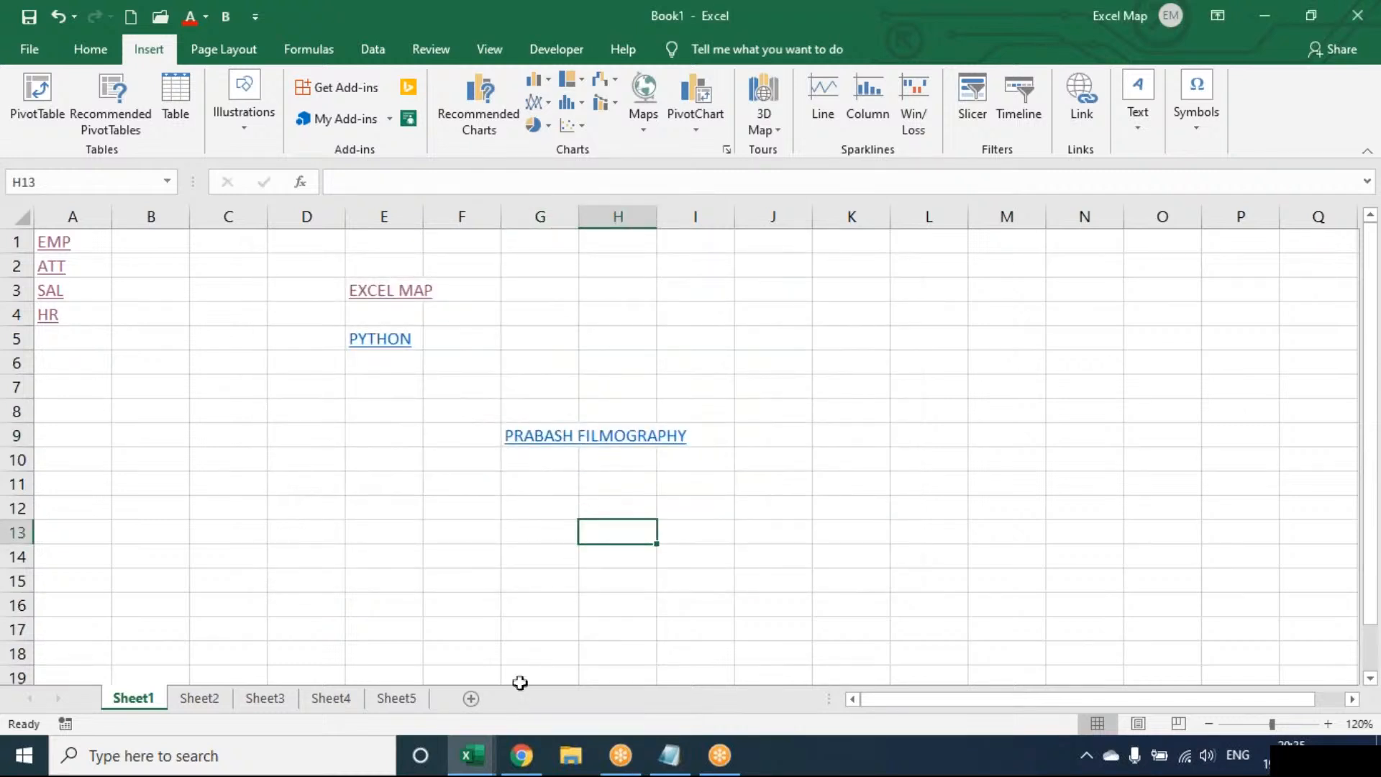
Test the PRABASH FILMOGRAPHY link twice, closing the browser window between the tests, and return to the workbook.
click(522, 756)
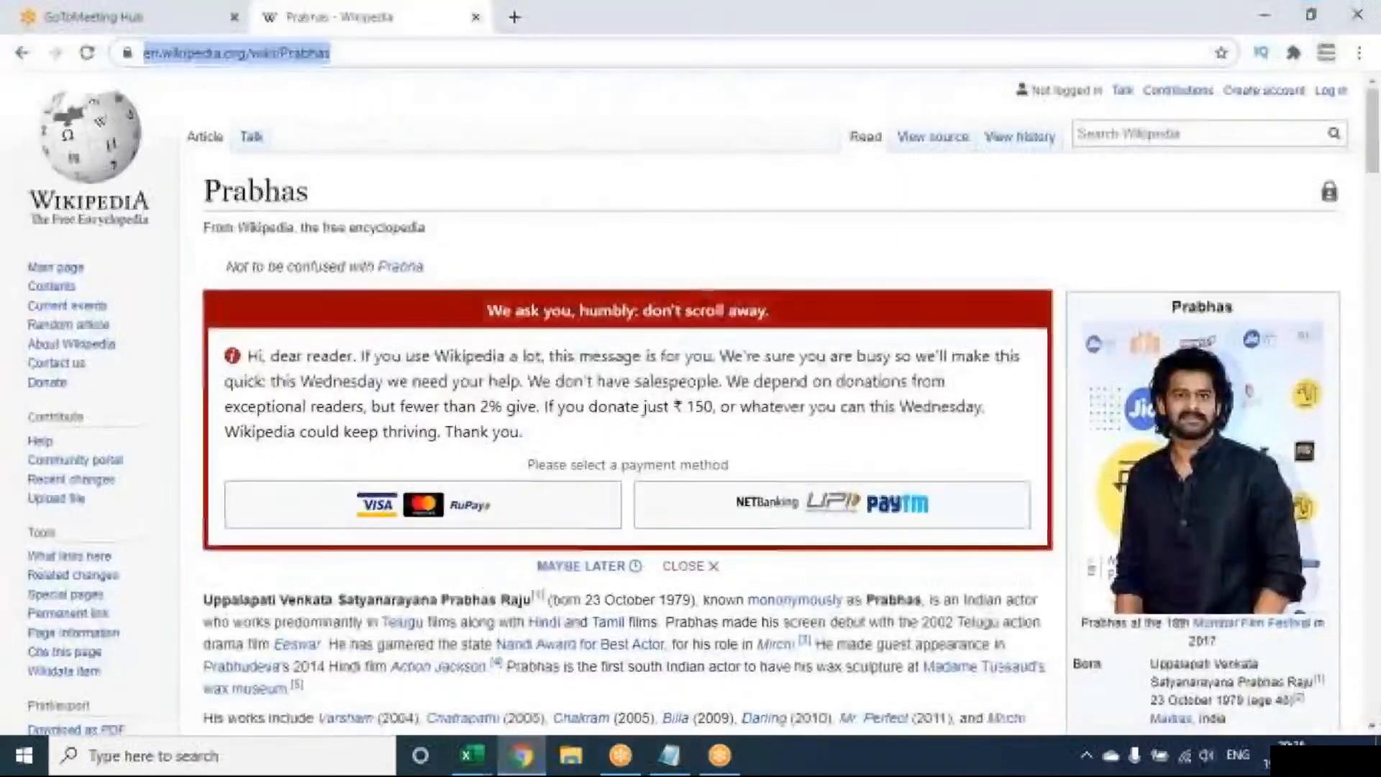
click(522, 764)
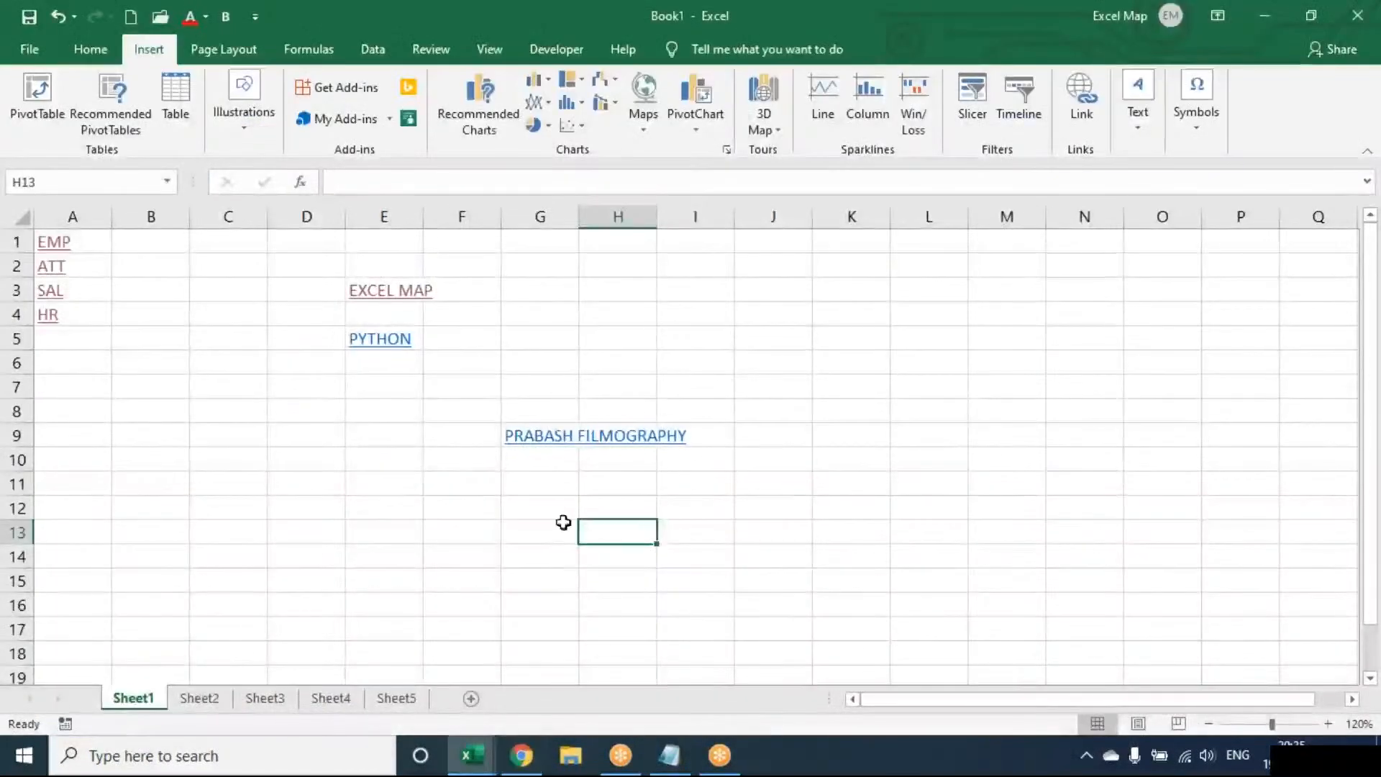
click(548, 440)
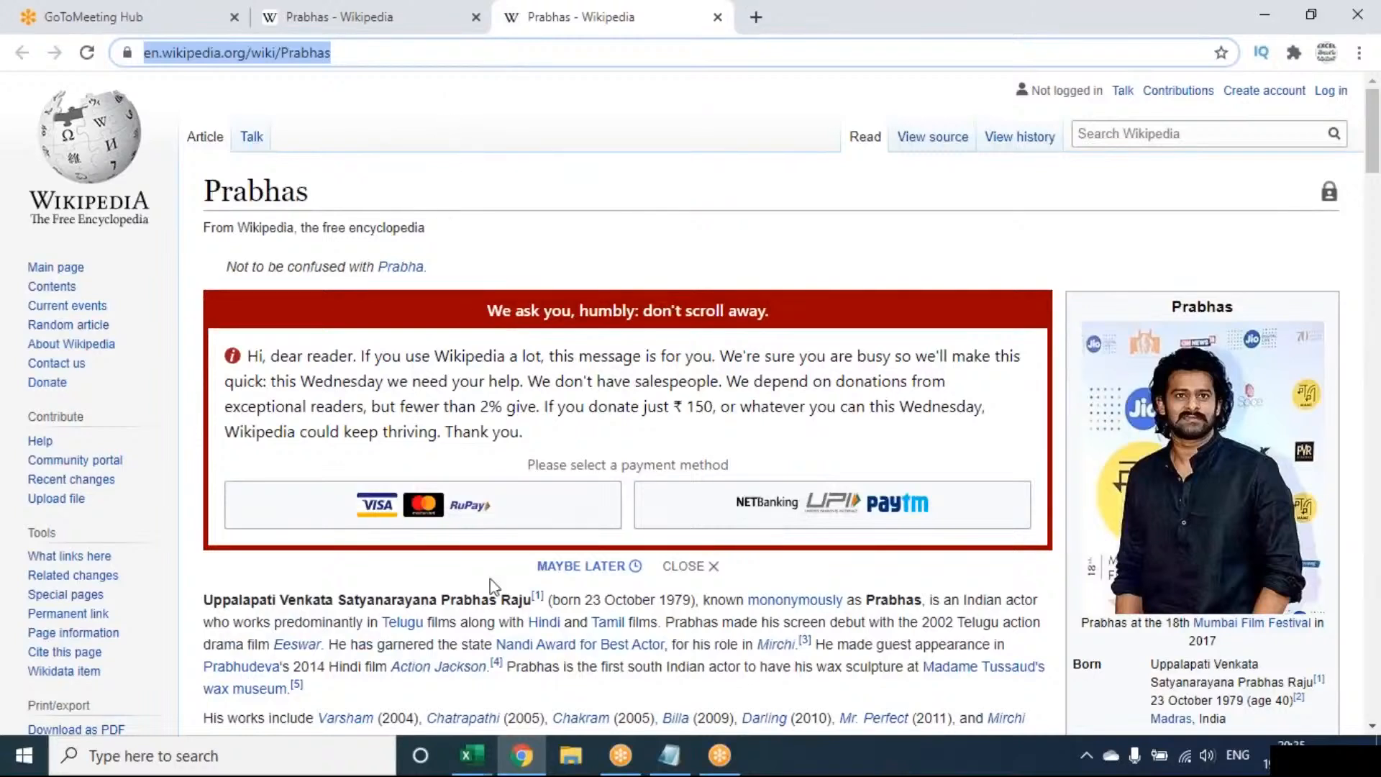
mouse_move(522, 753)
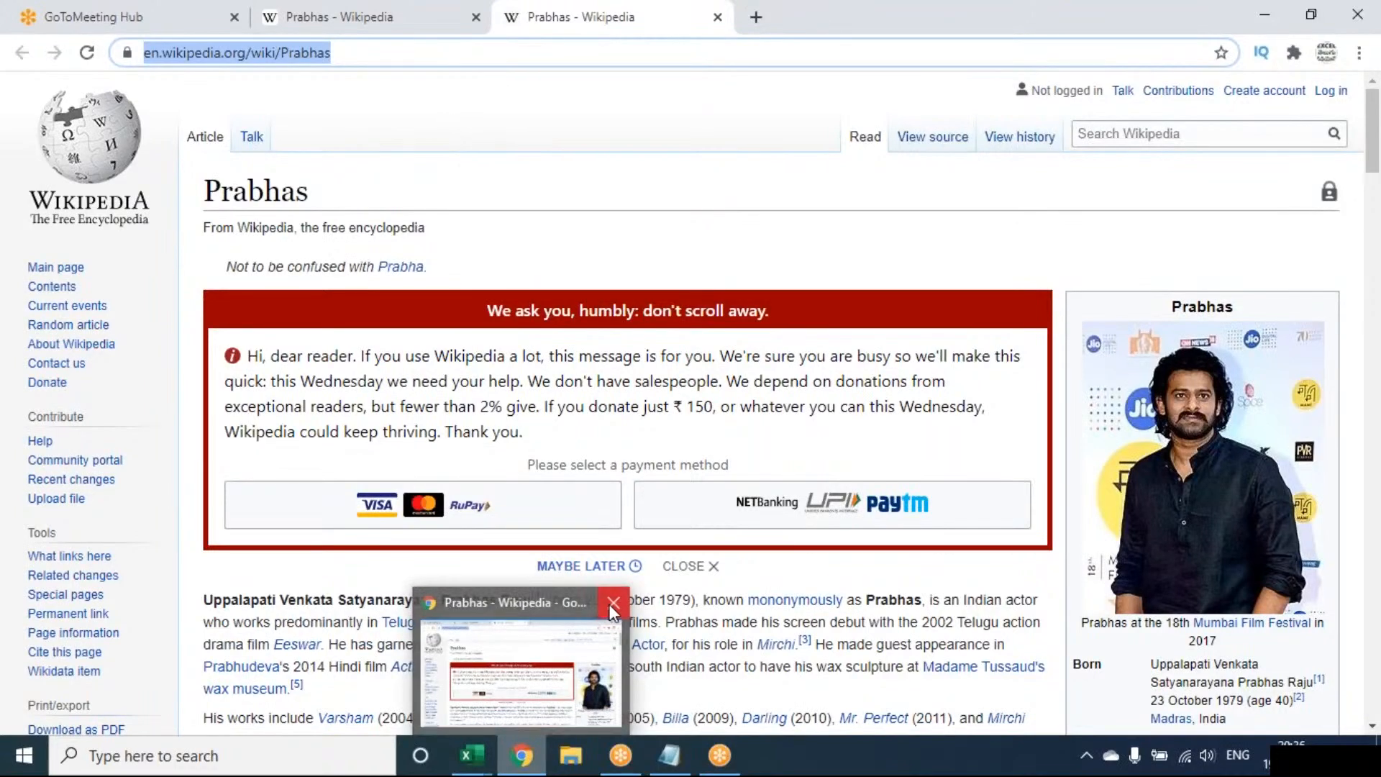
click(610, 606)
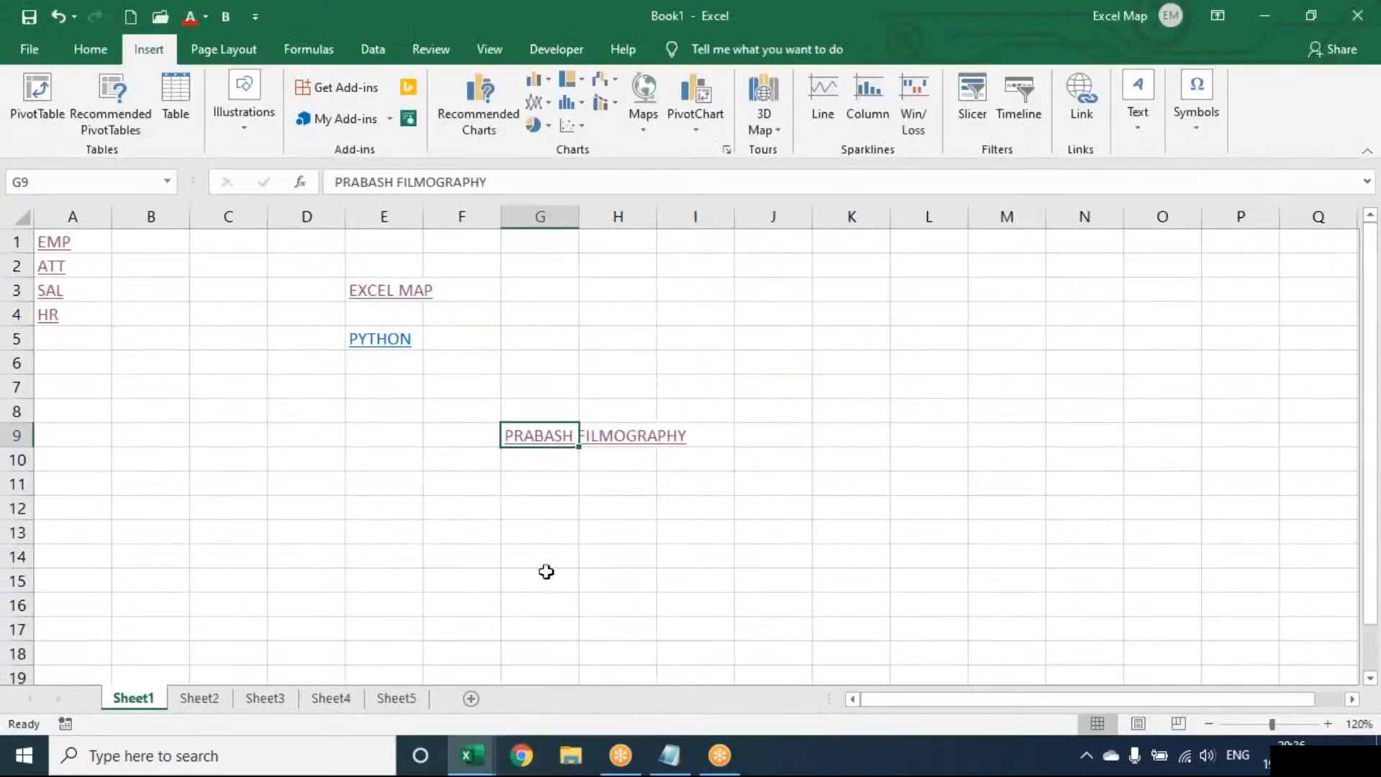
click(544, 440)
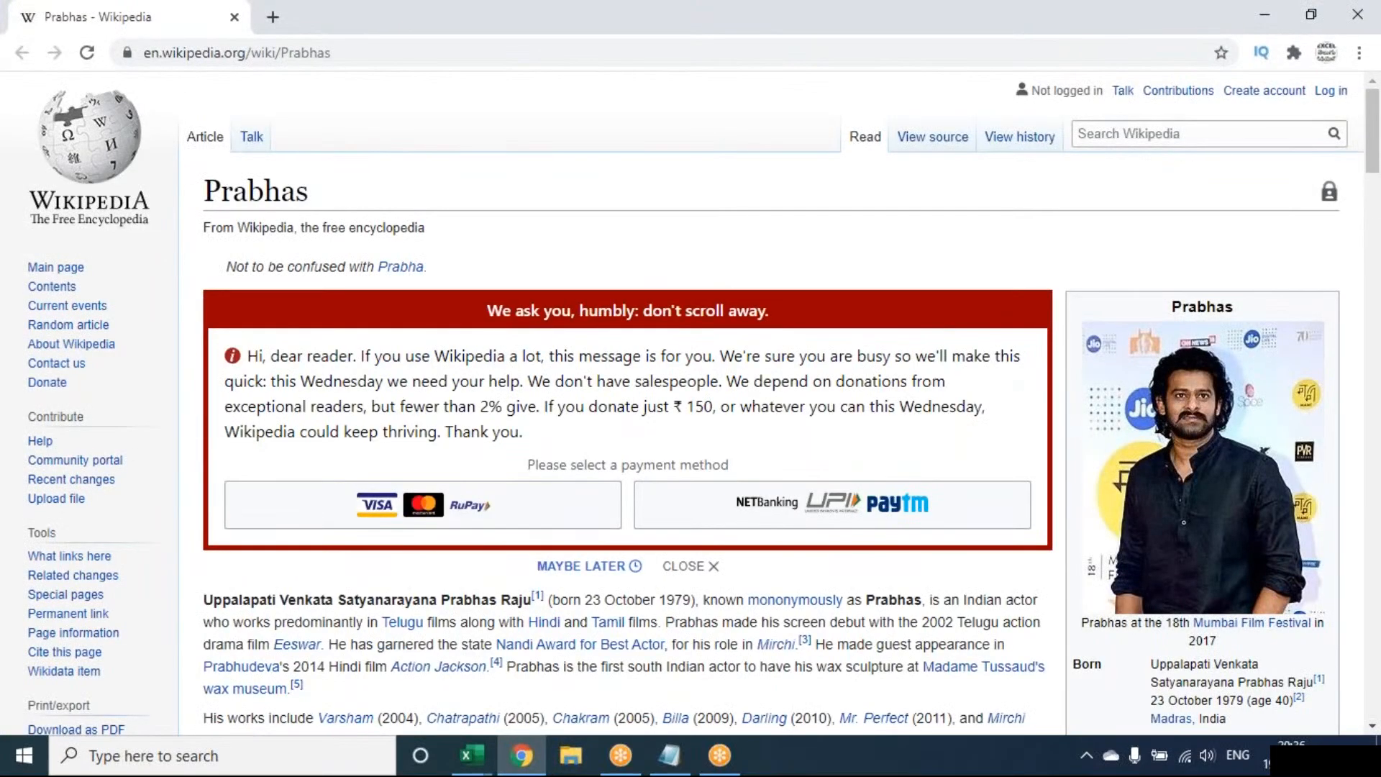
click(521, 755)
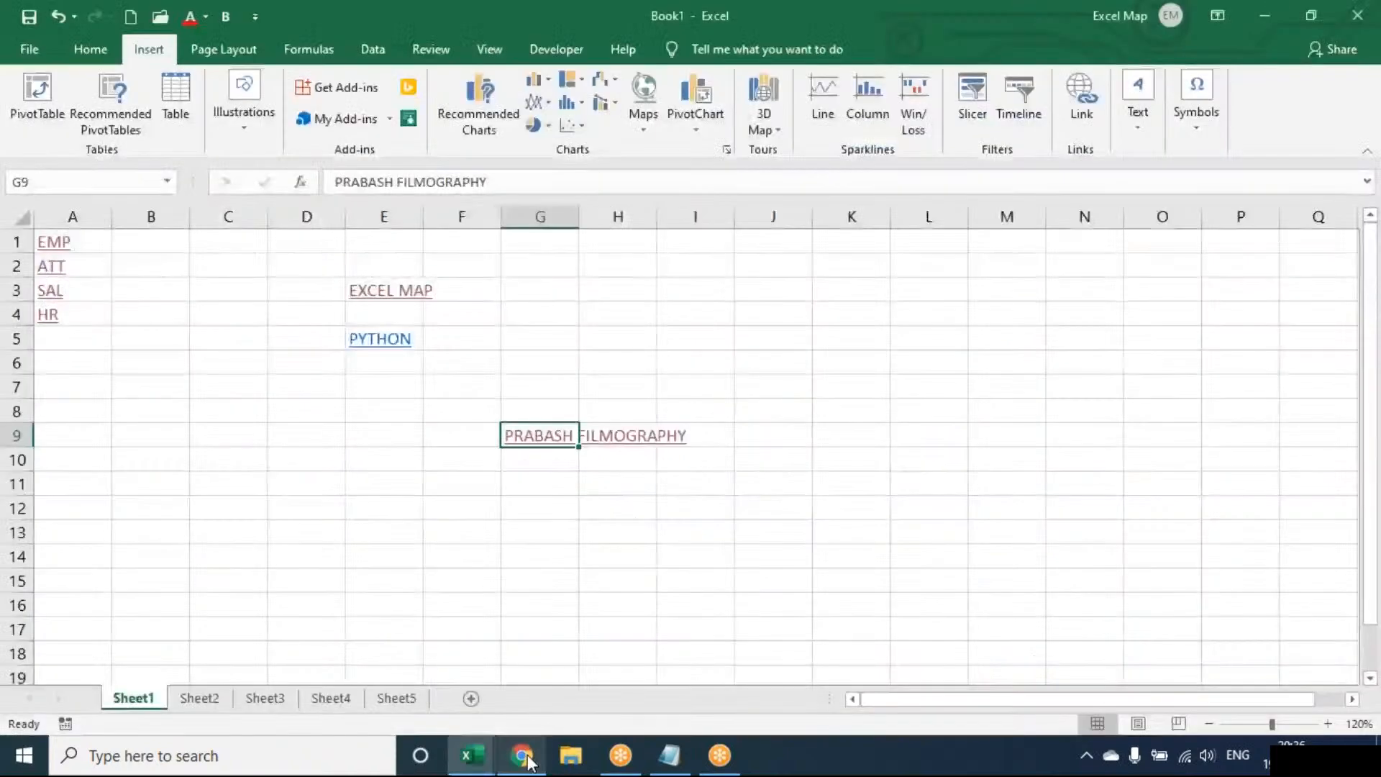
click(549, 309)
text(=HYPERLINK()
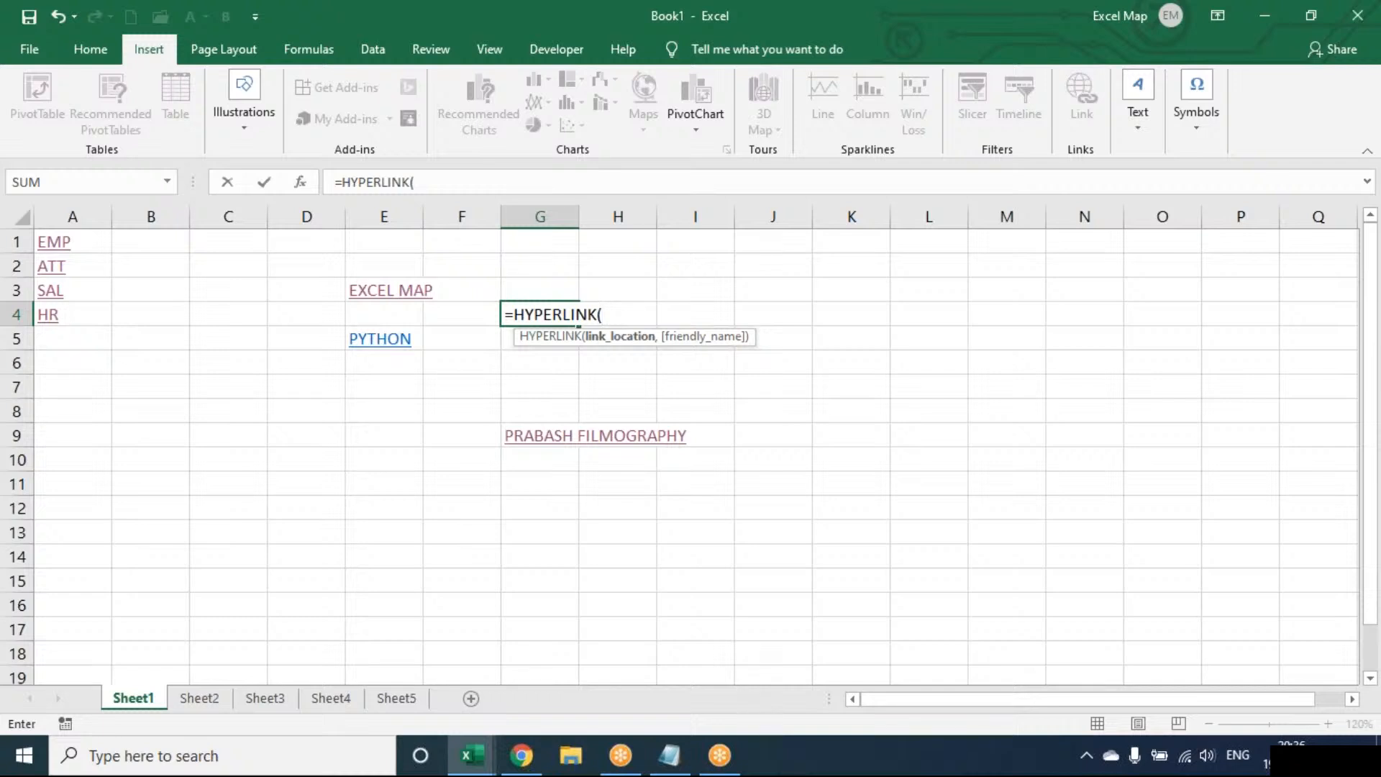
key(Escape)
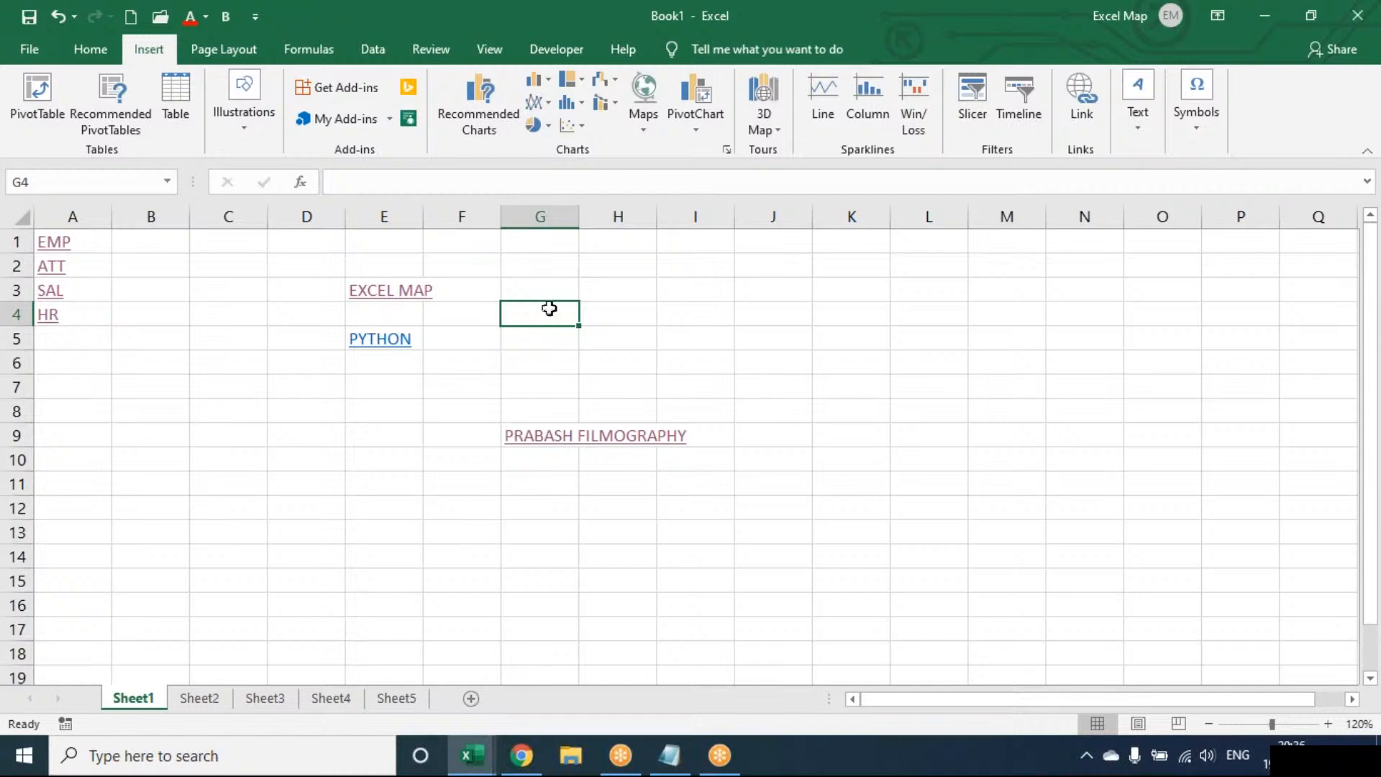
click(1093, 108)
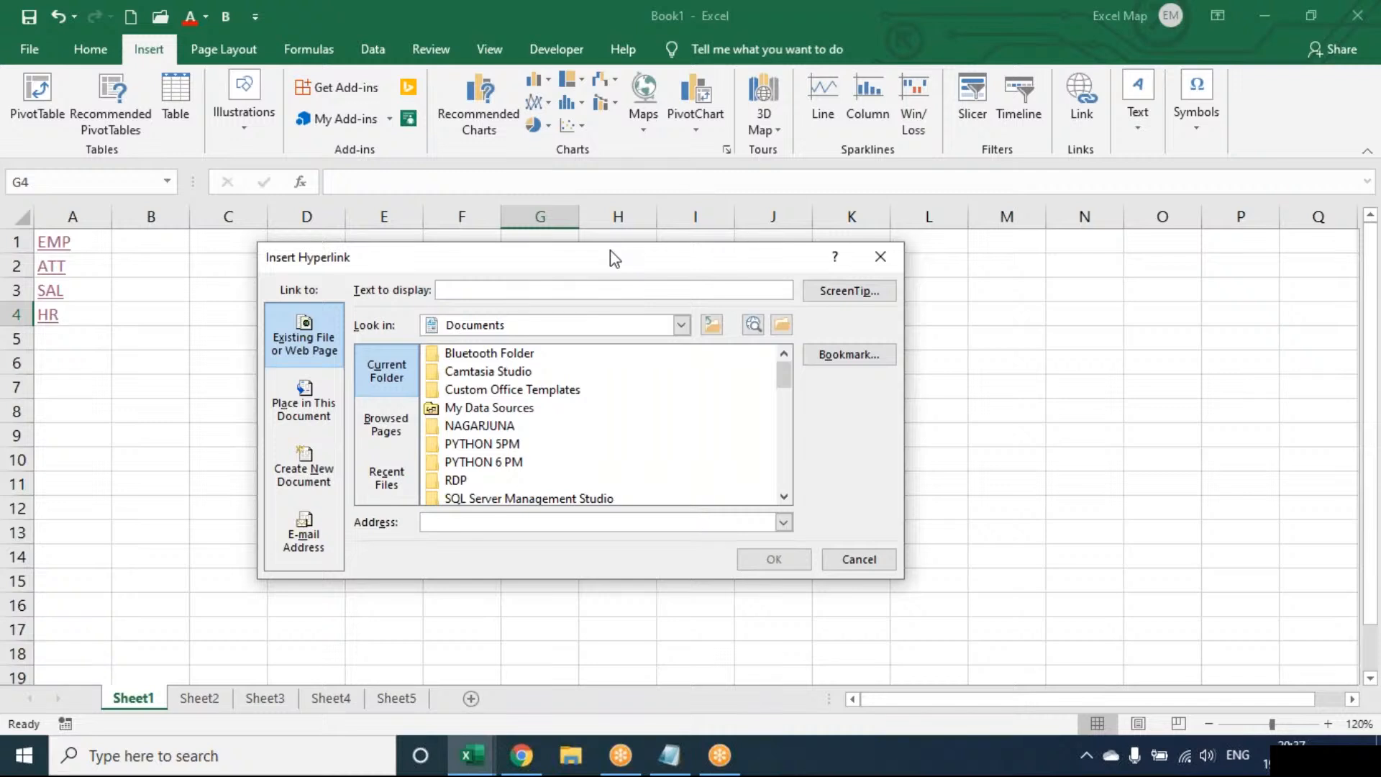
key(Escape)
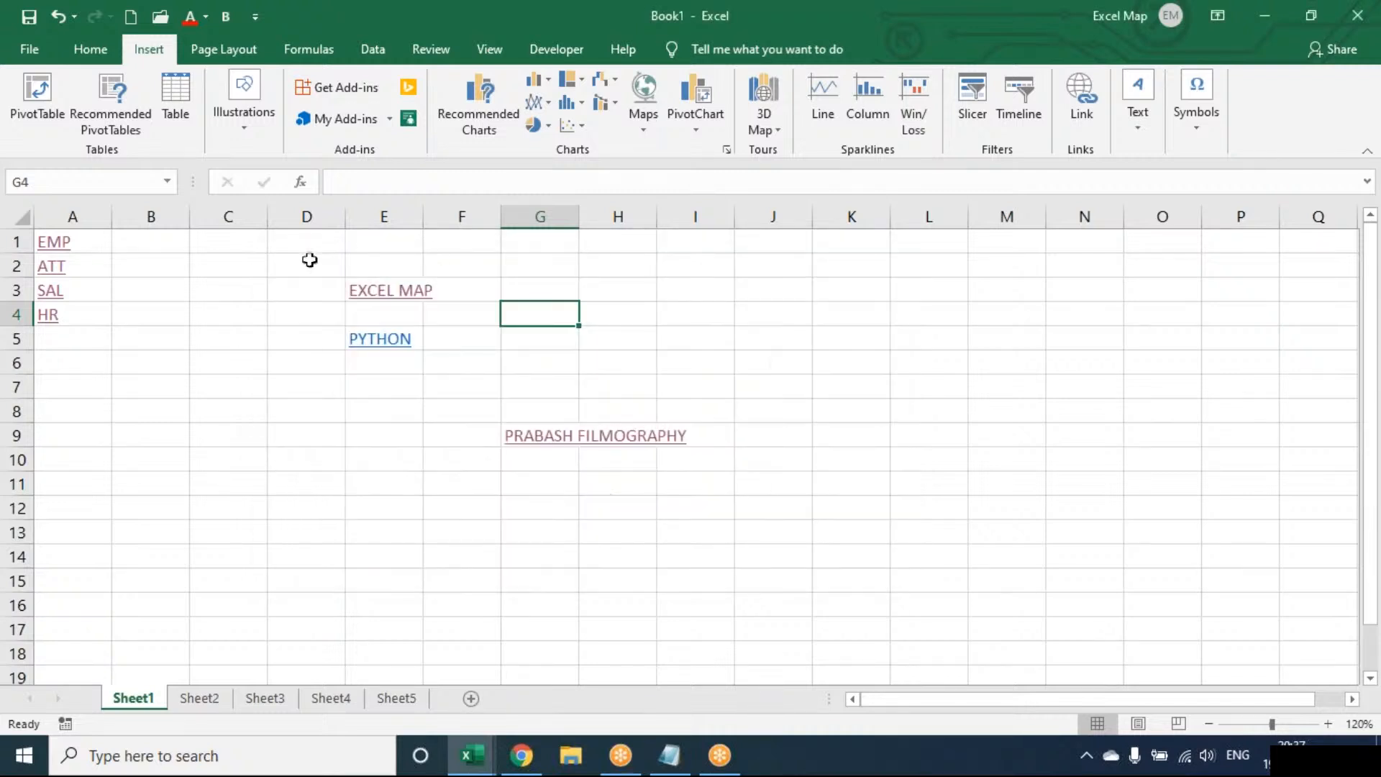
Clear everything in the range D2:J13 of Sheet1, including the hyperlinks and their formatting.
drag(309, 260, 596, 437)
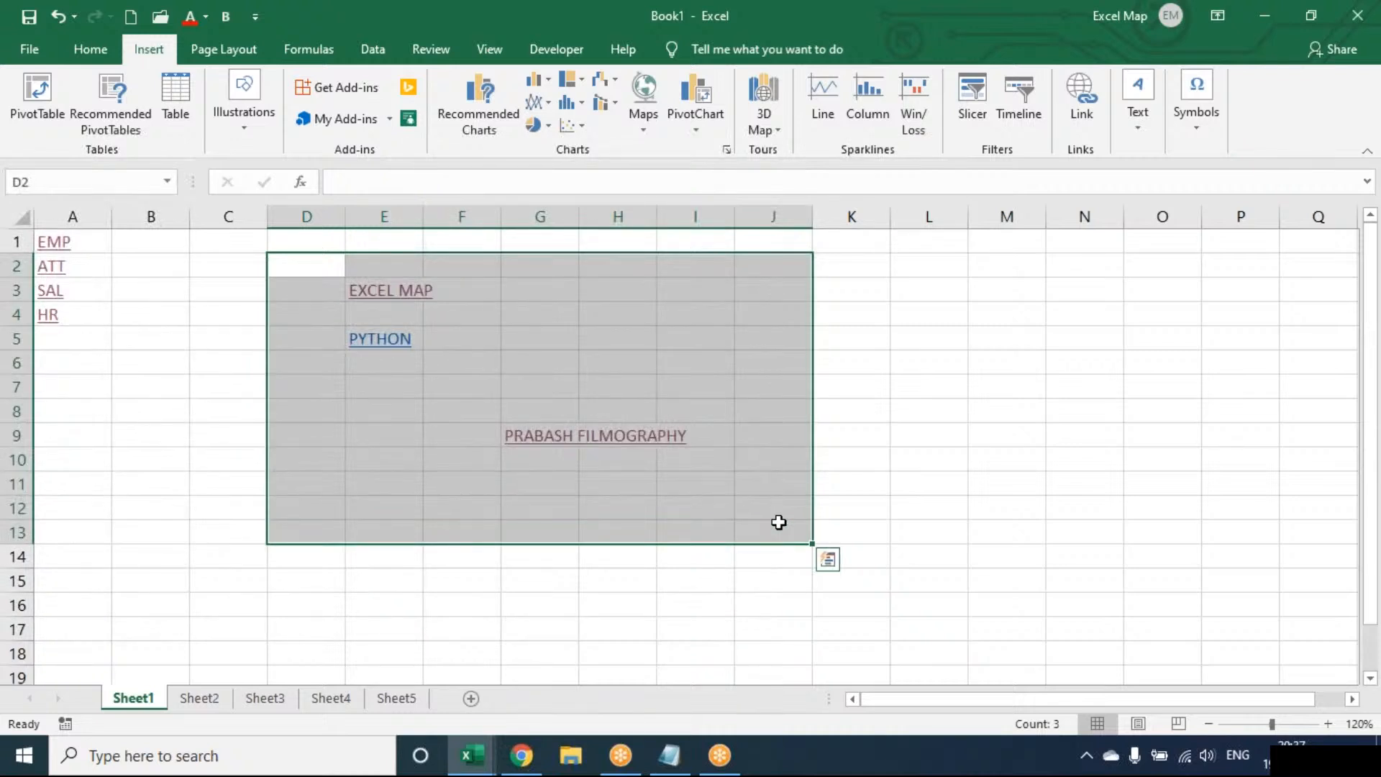
key(alt+e)
key(a)
key(a)
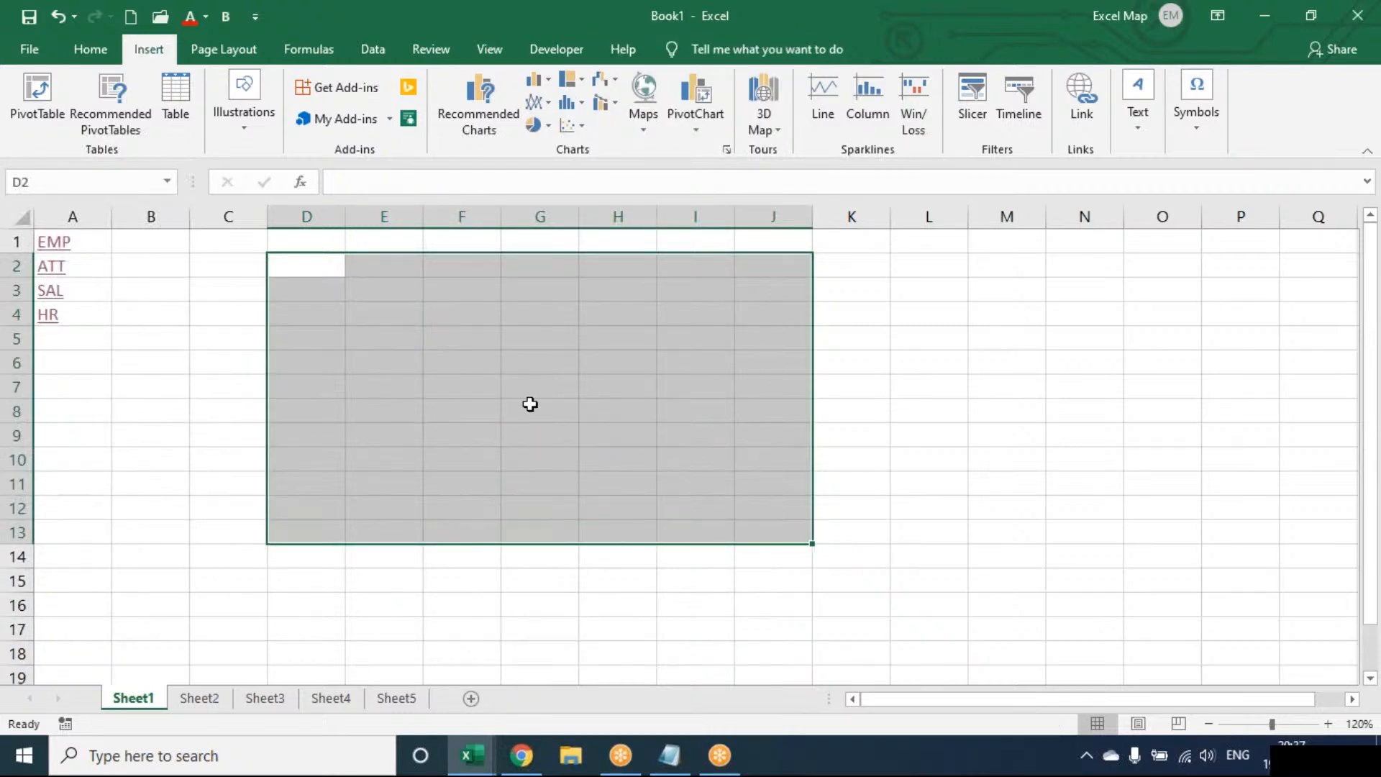
click(505, 378)
Draw a text box on Sheet1 reaching from about cell E4 to H8.
click(1138, 122)
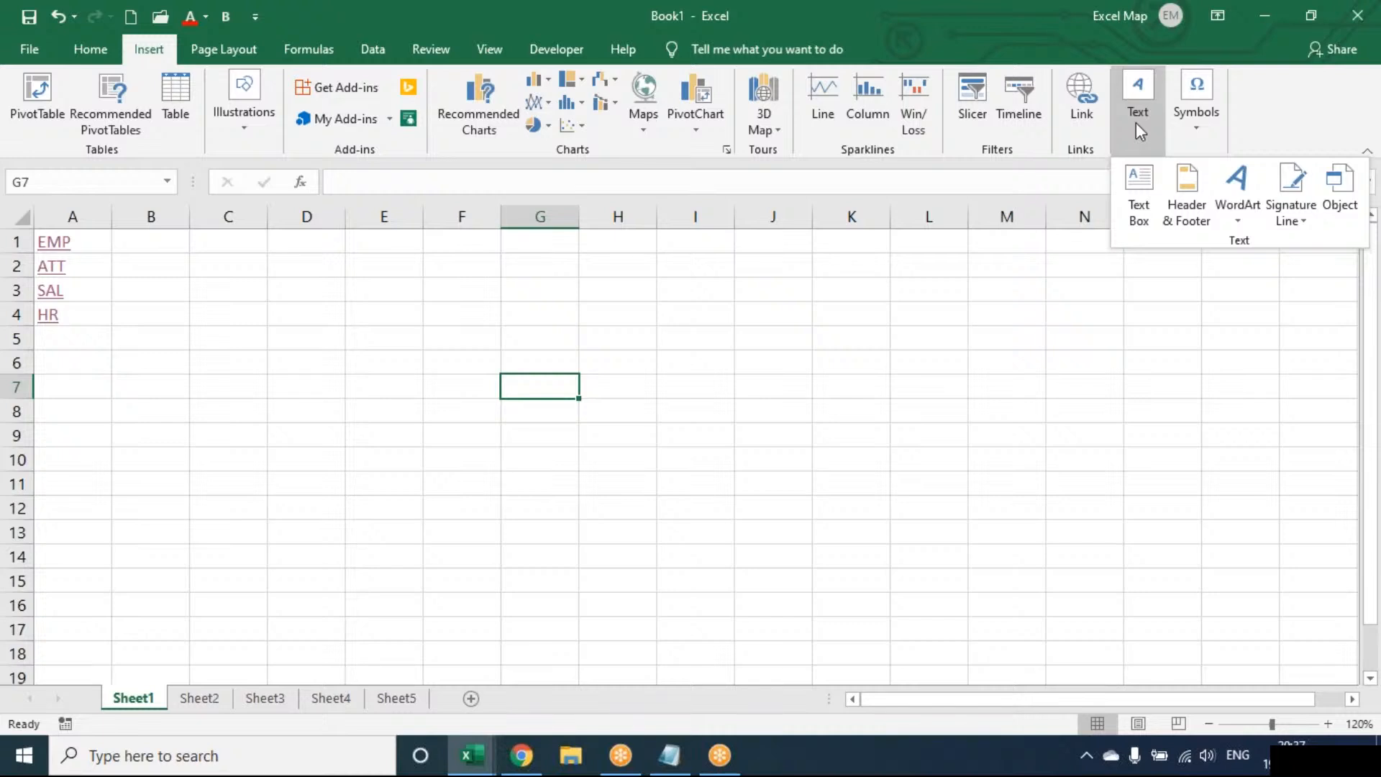
click(1139, 188)
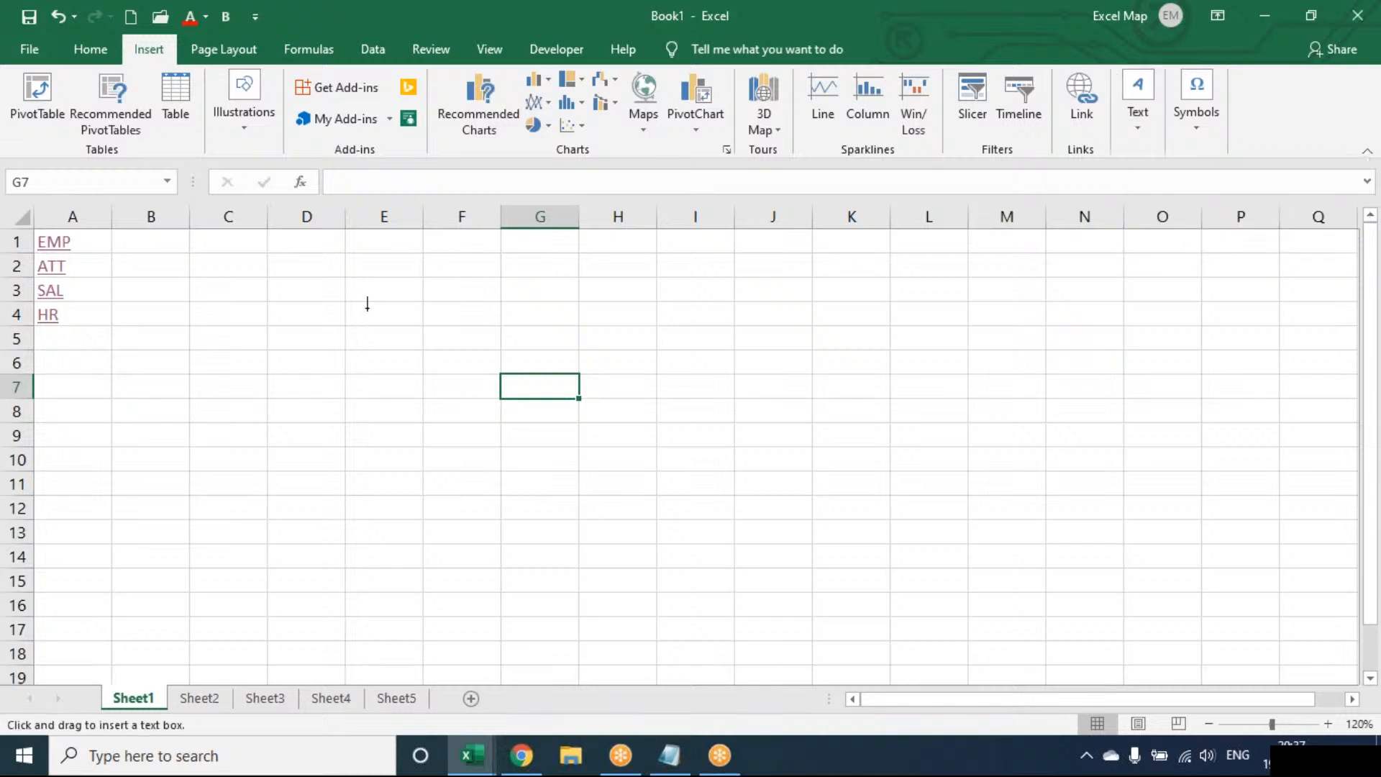
mouse_move(366, 307)
mouse_down()
mouse_move(508, 400)
mouse_move(629, 425)
mouse_up()
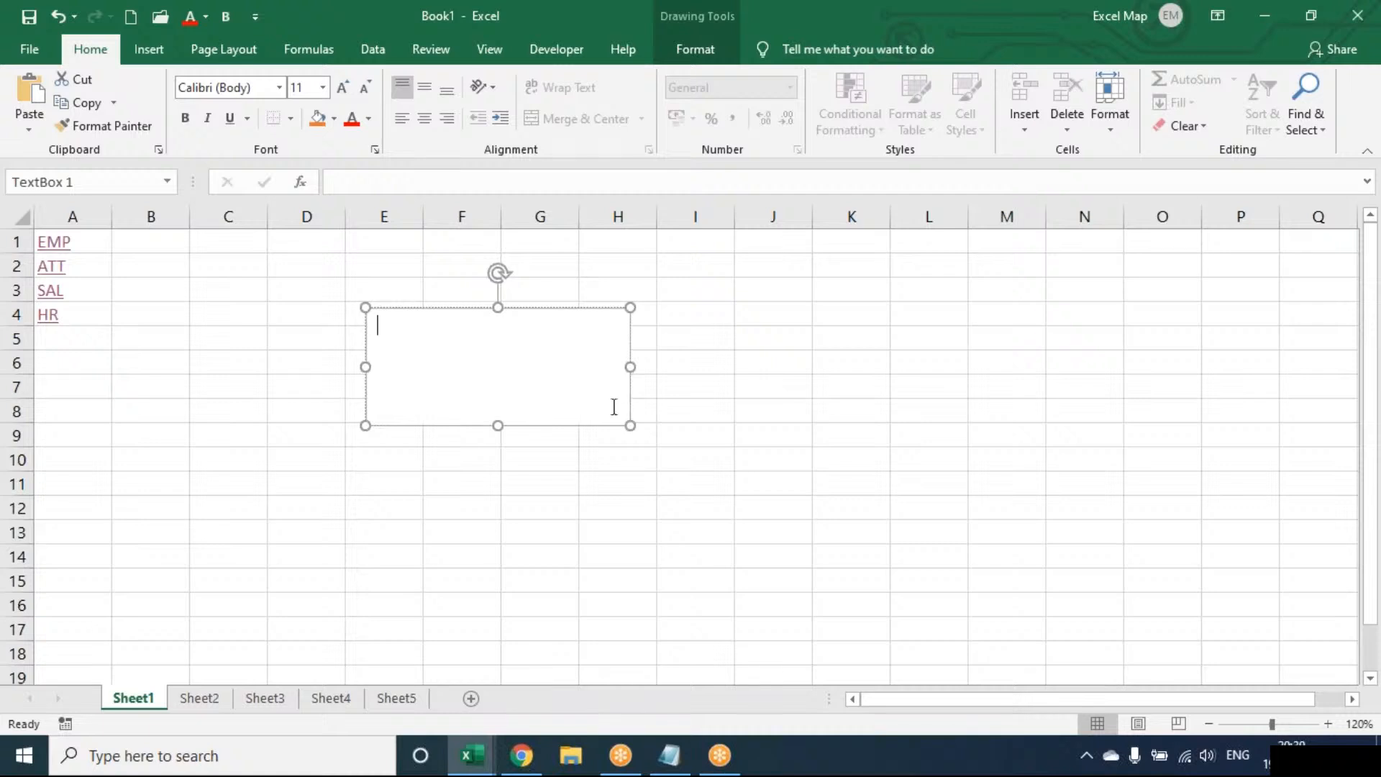
Enlarge the text box to about cell I11 and fill it with six lines of sample text, from SADFADSF to ASDF ASDF.
click(151, 52)
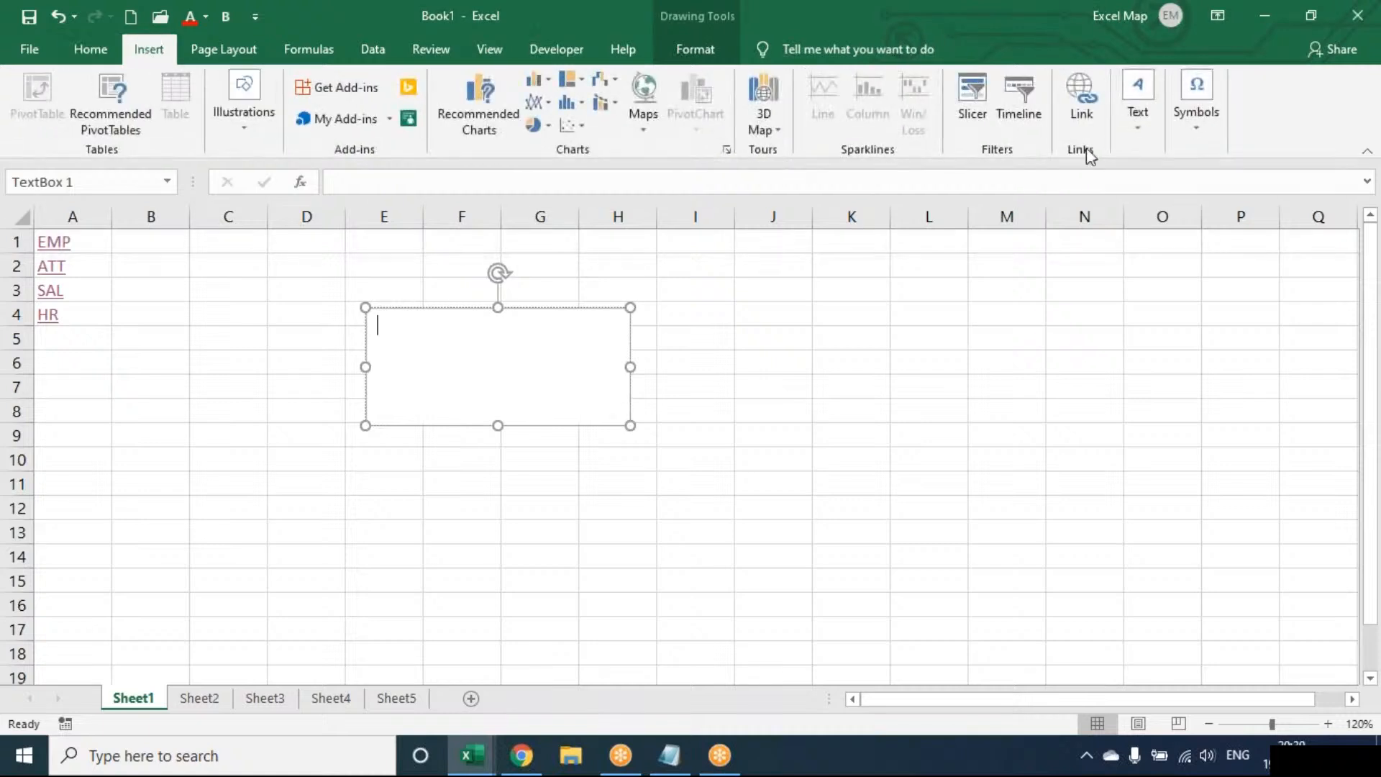
click(1152, 134)
click(604, 320)
drag(630, 425, 685, 480)
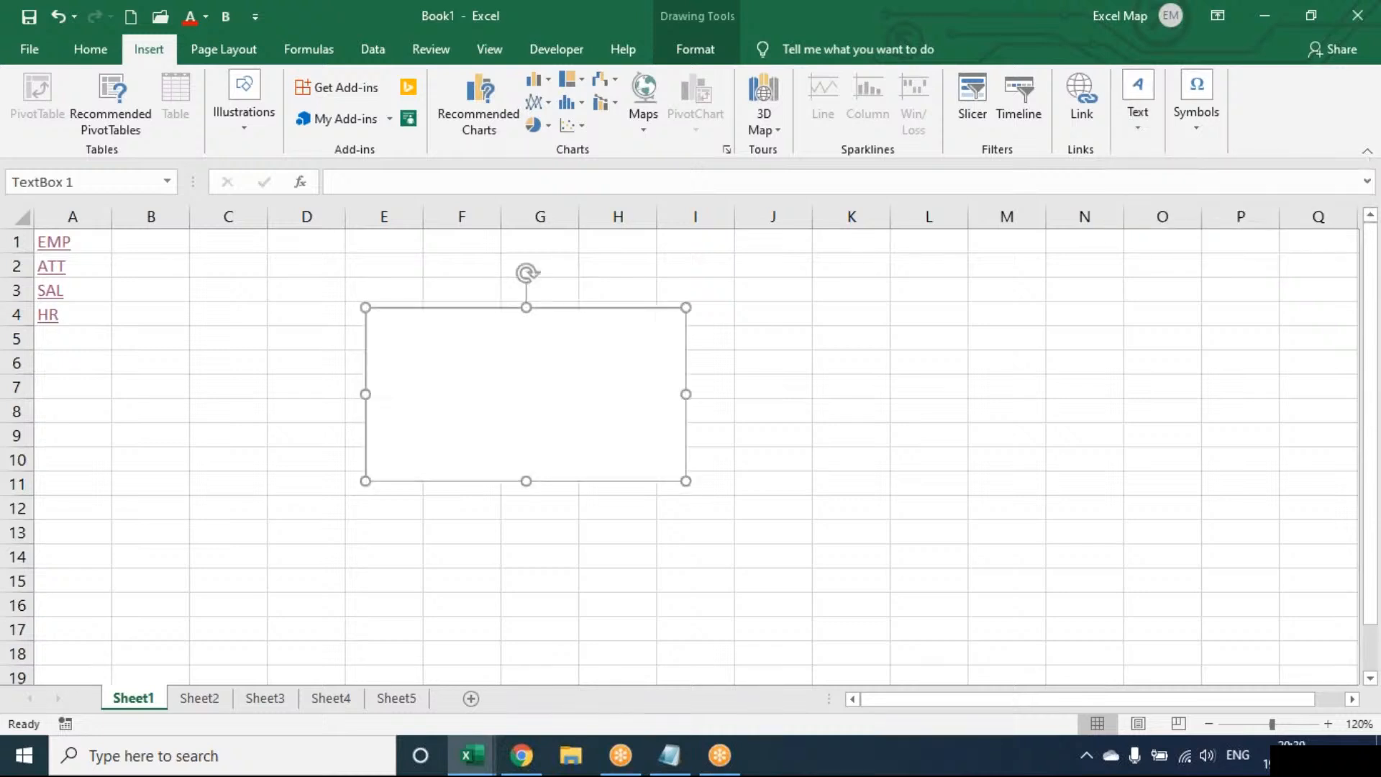
text(SADFADSF ASDFASDF A DF A SFDAS FDA SDF ASDF ASDF)
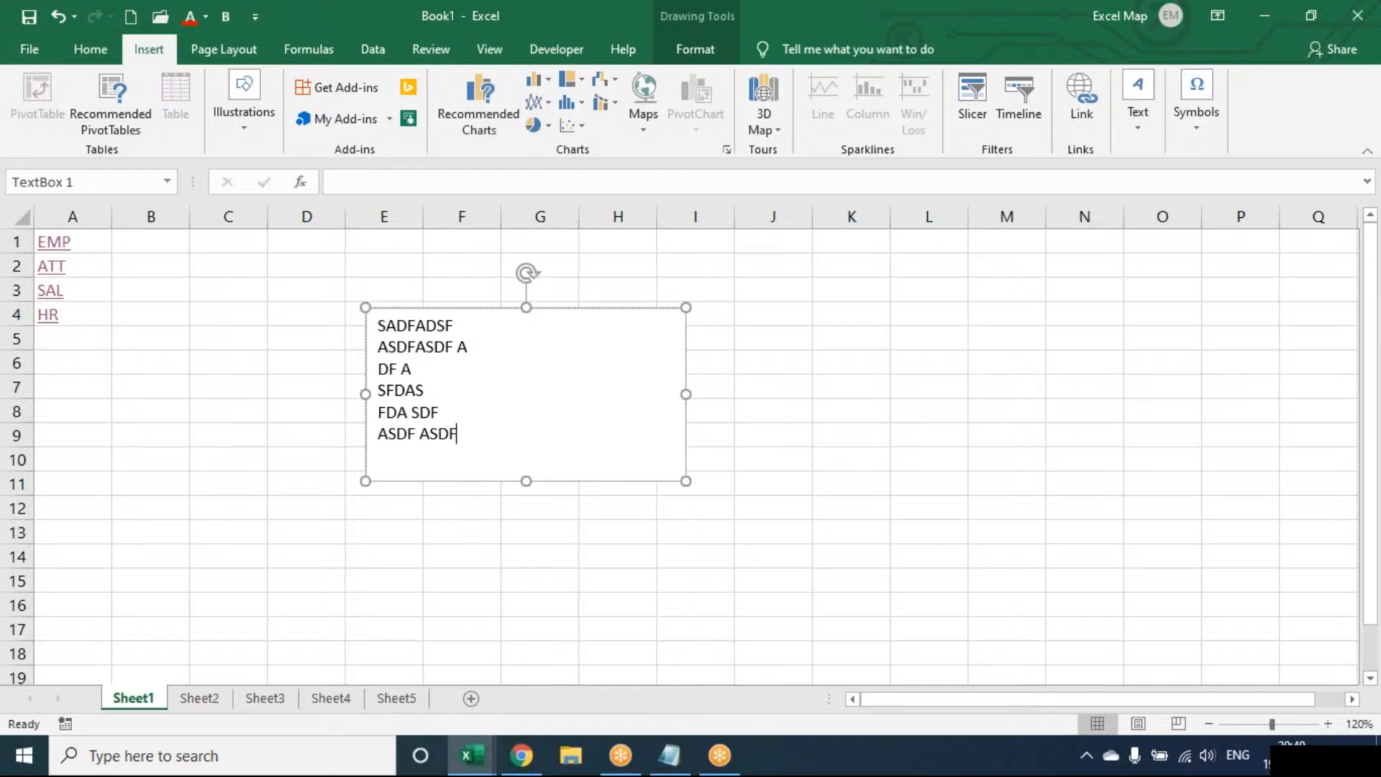
click(261, 397)
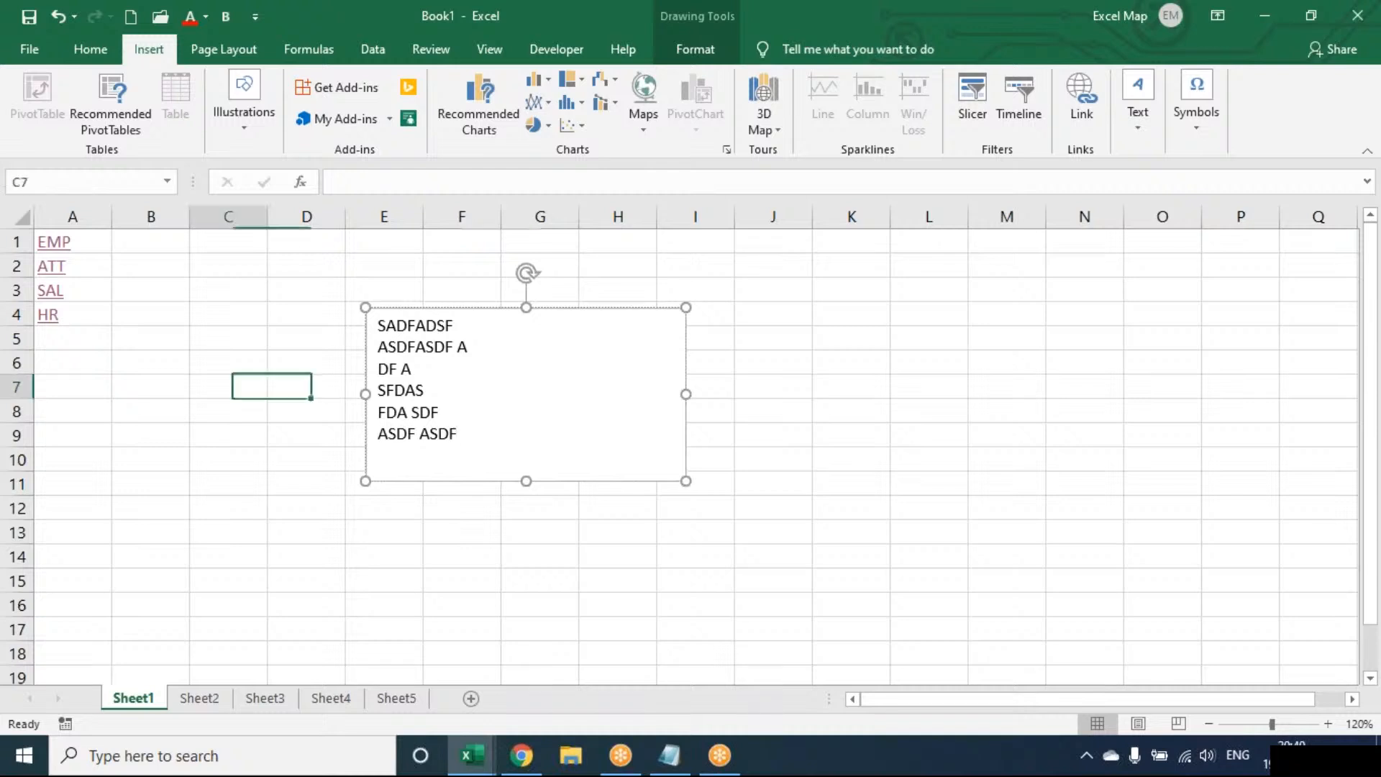
Start filling the text box on Sheet1 with a picture from a file on the computer.
click(241, 131)
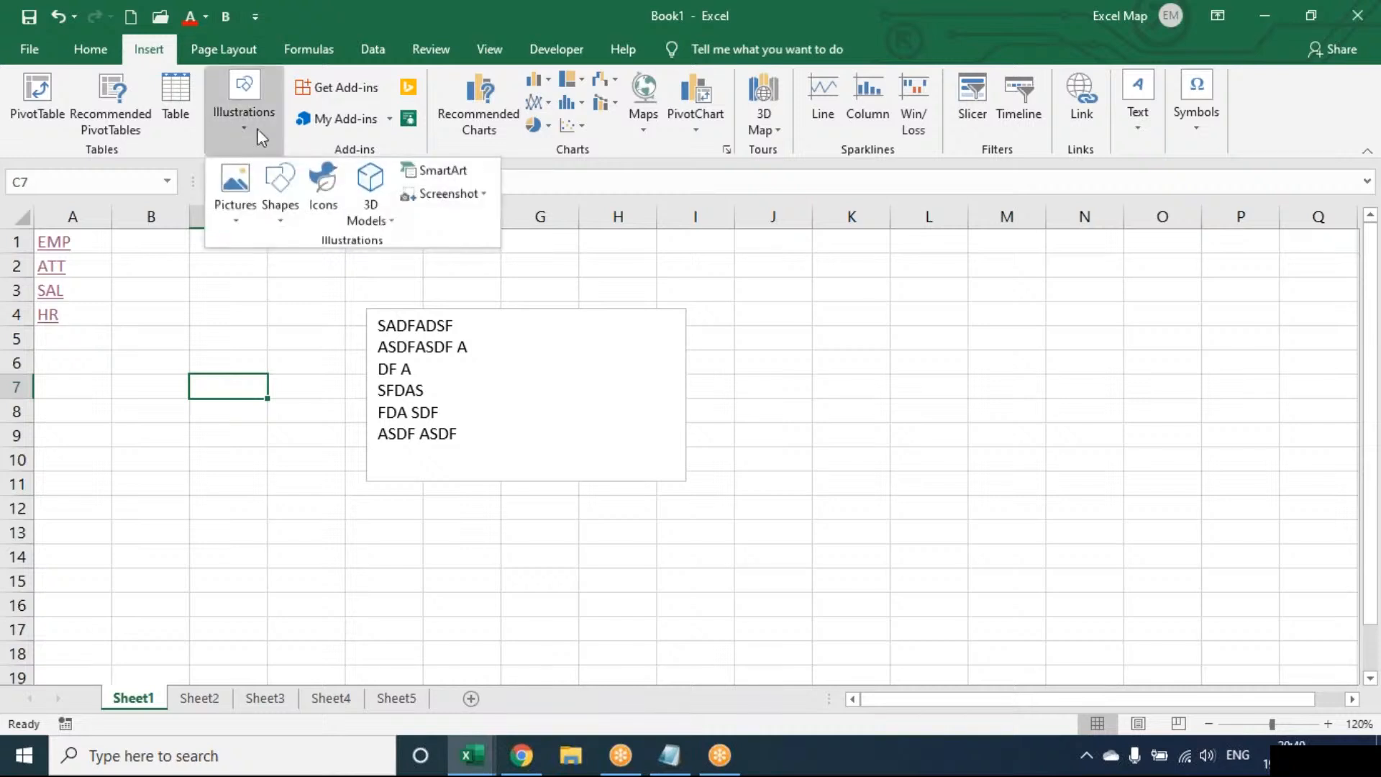
click(244, 192)
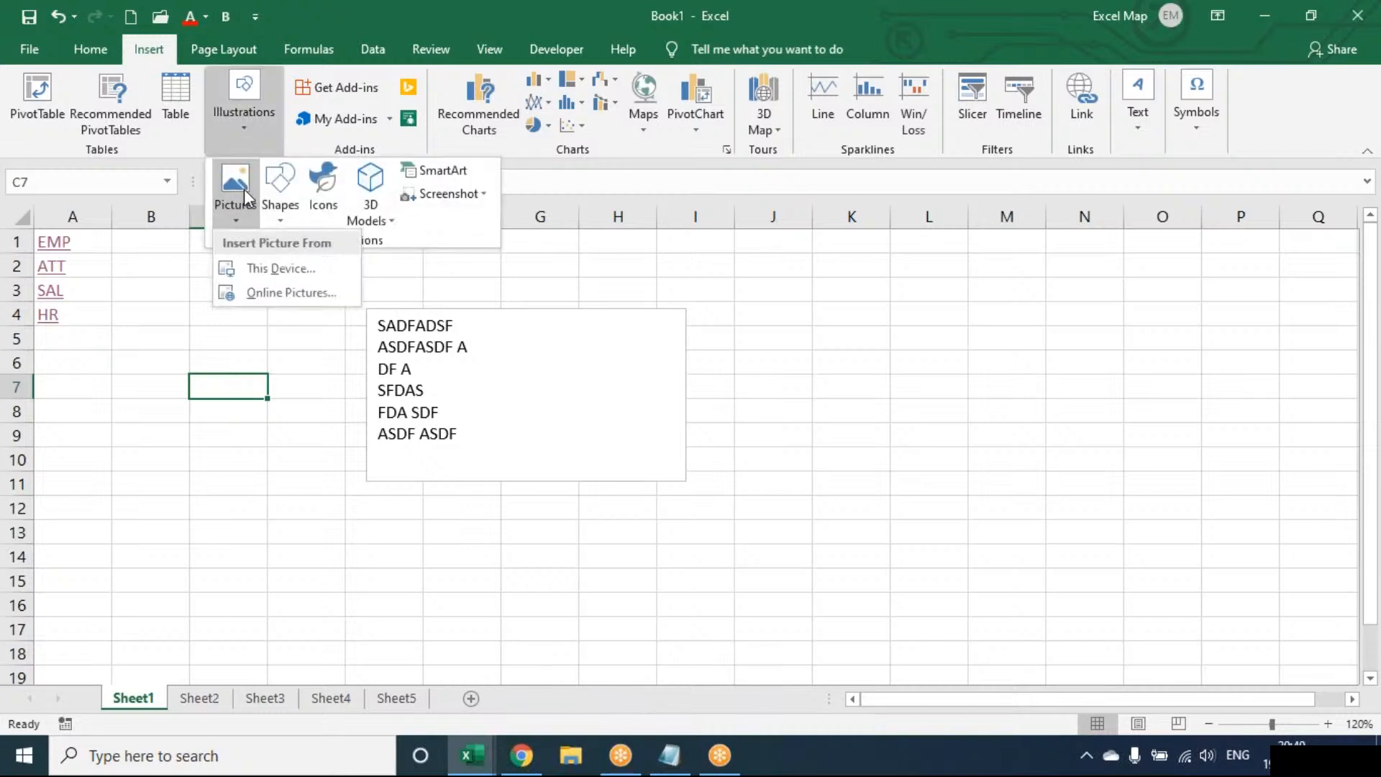
click(513, 335)
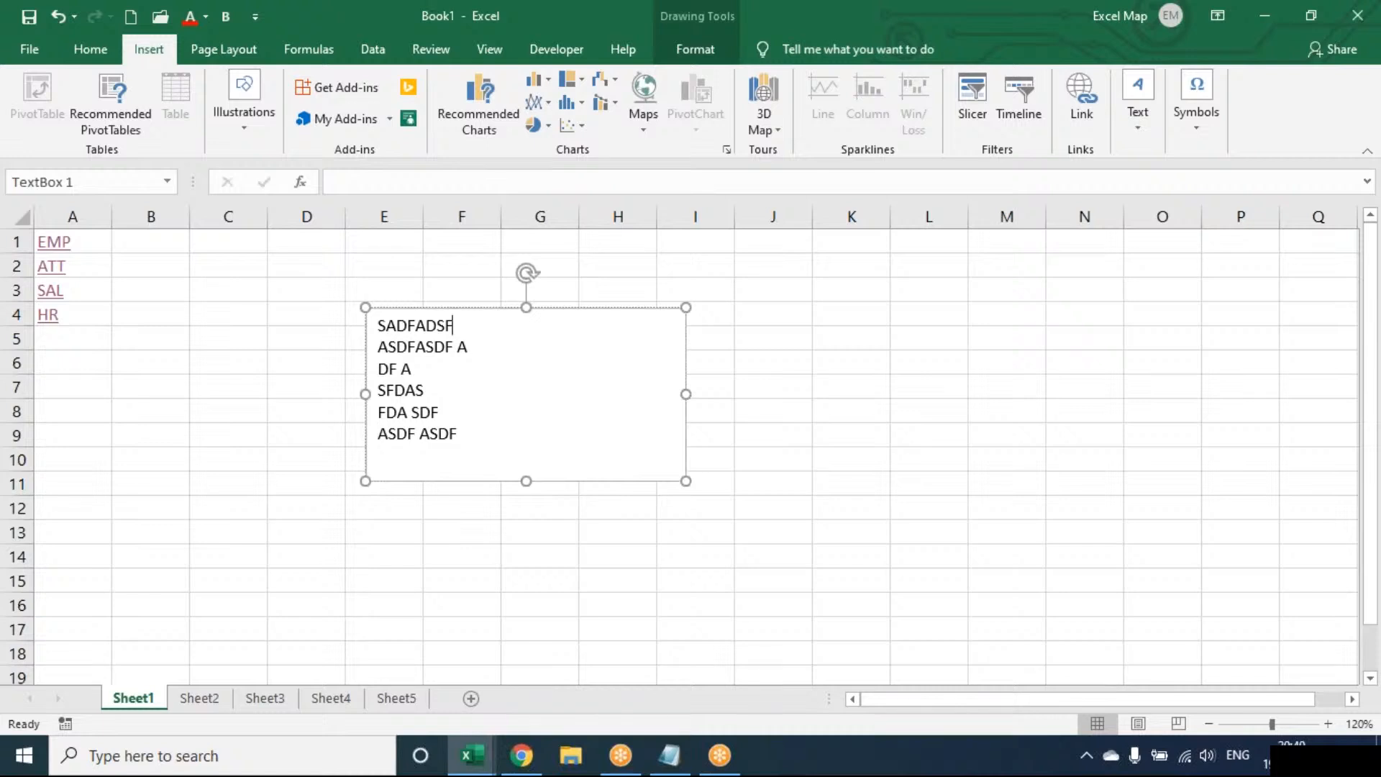
click(691, 59)
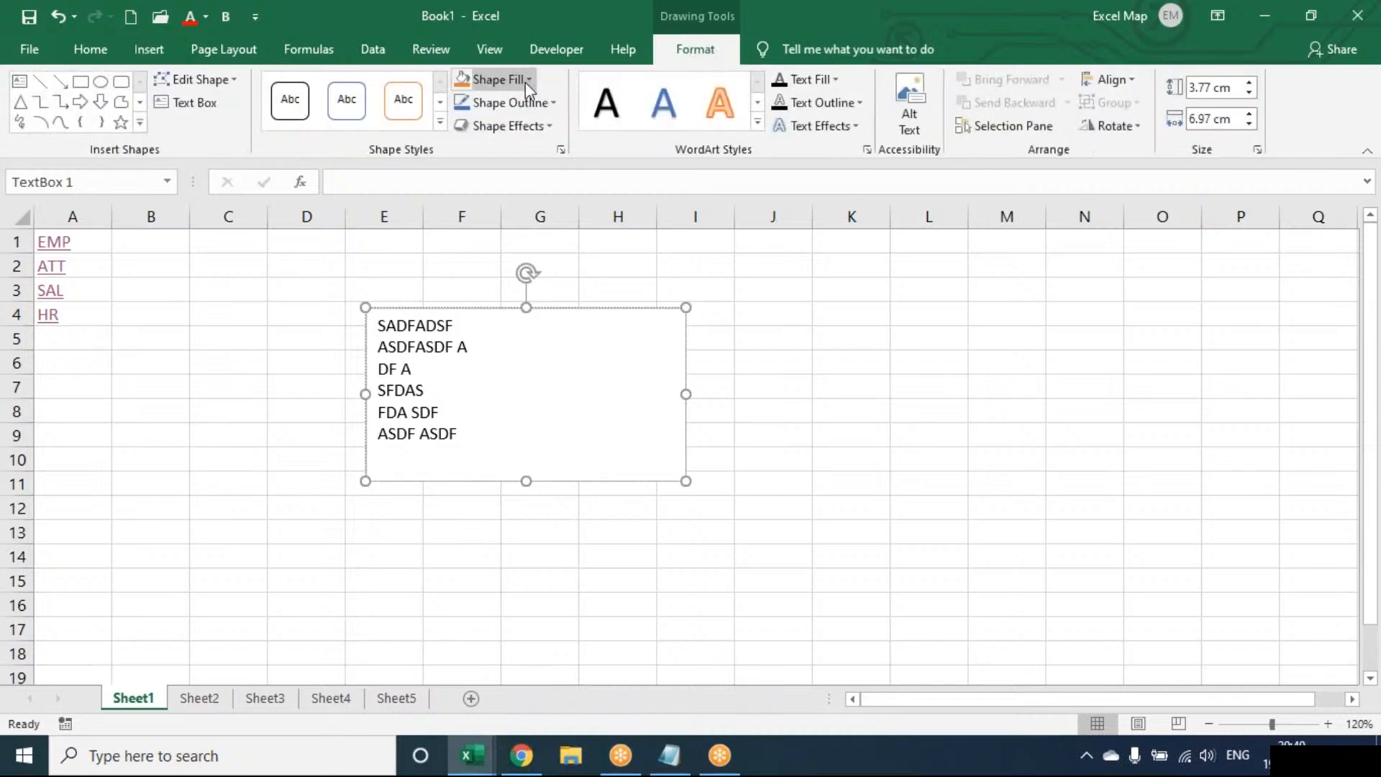
click(527, 80)
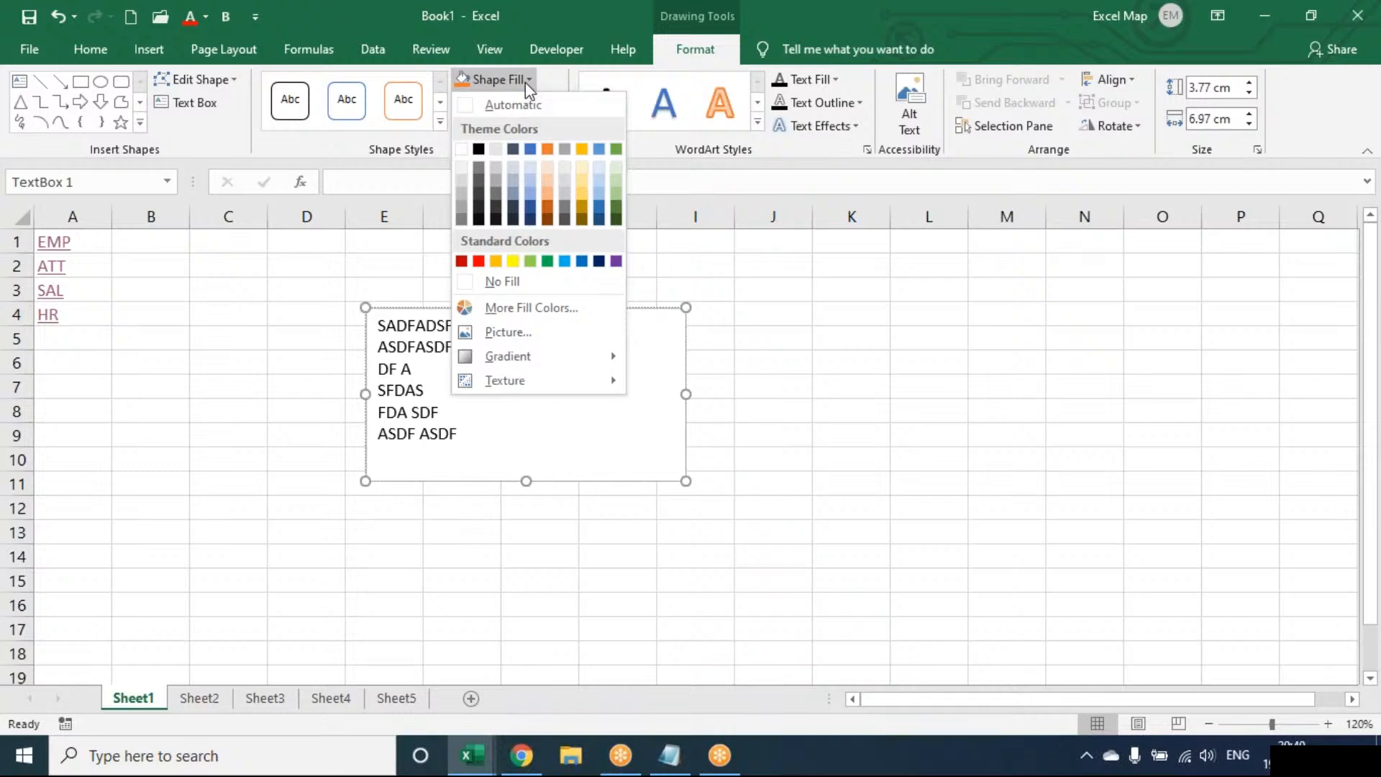
click(467, 335)
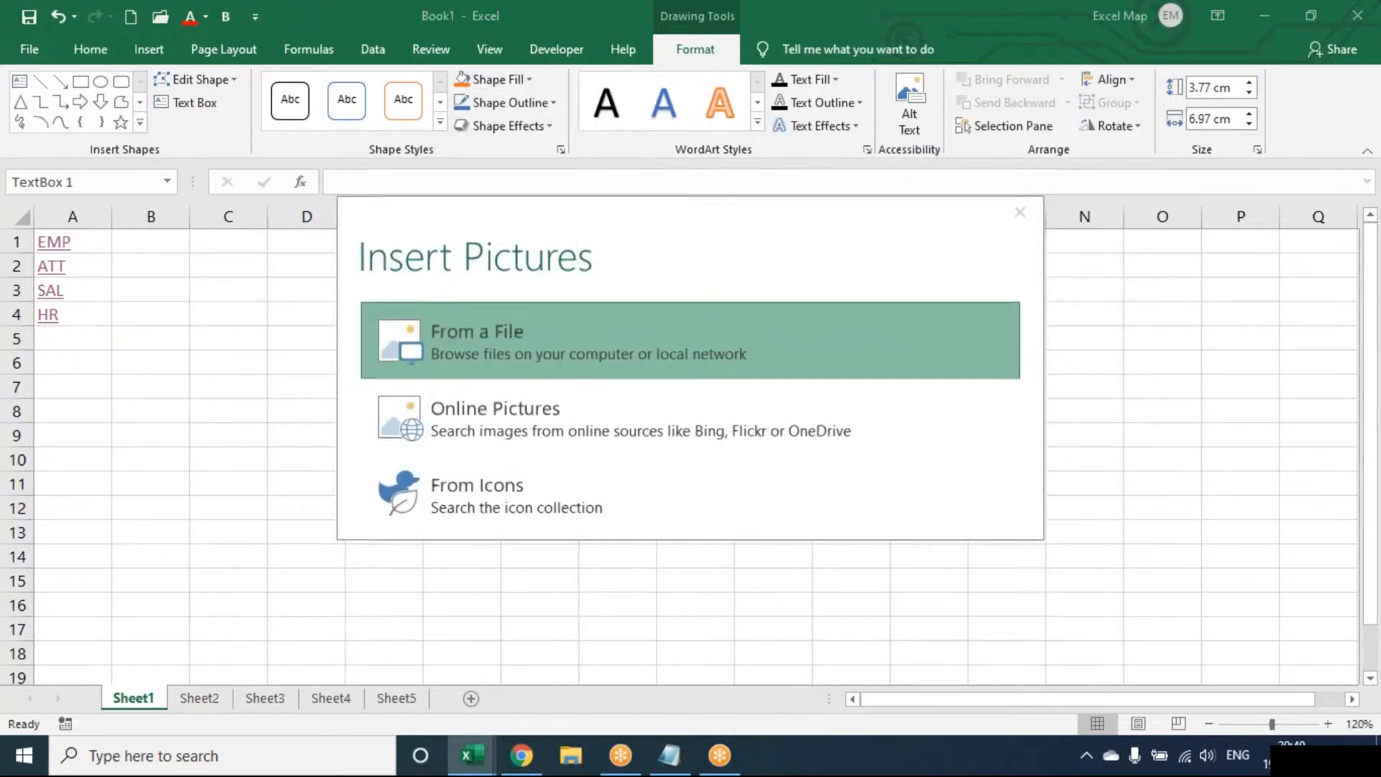
click(468, 335)
Choose the picture named IMAGE from the Desktop folder as the text box's fill.
click(477, 452)
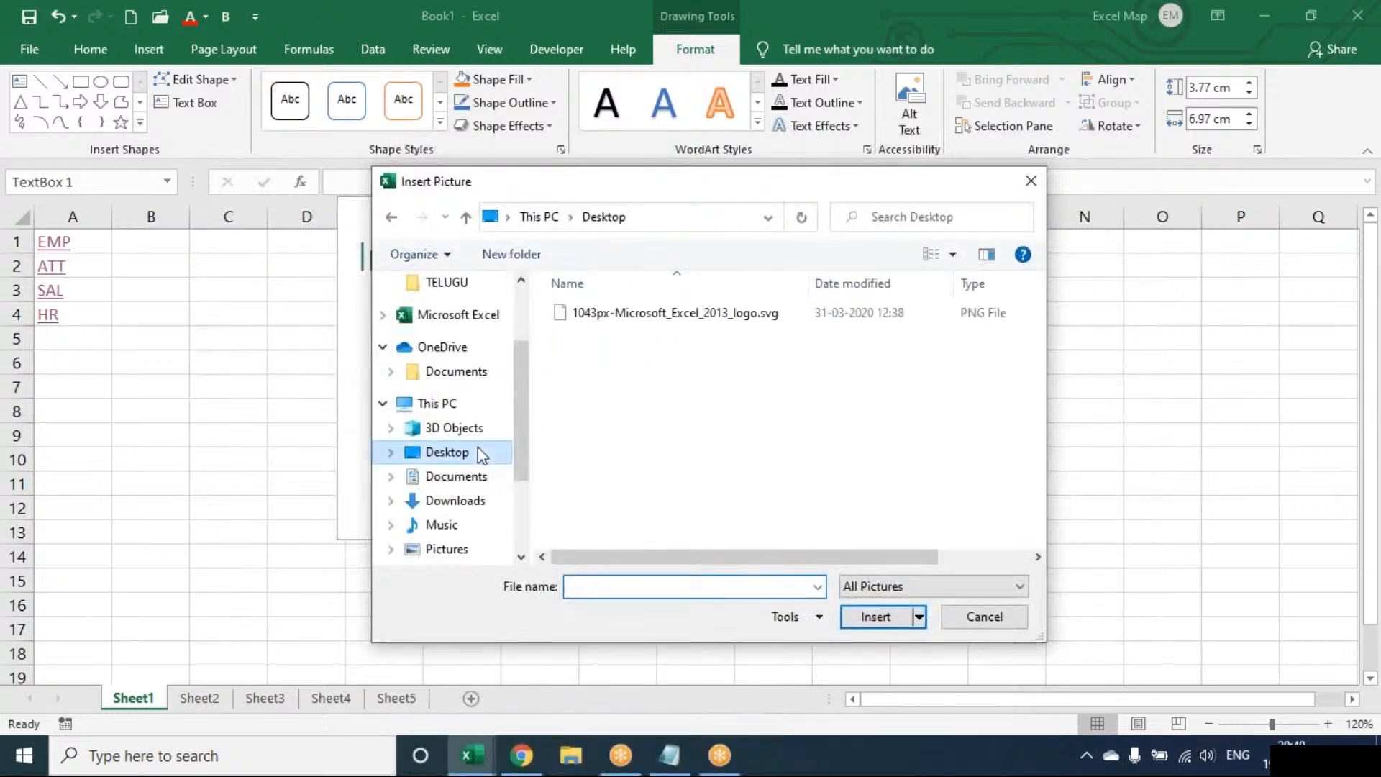
click(647, 379)
key(Down)
key(Down)
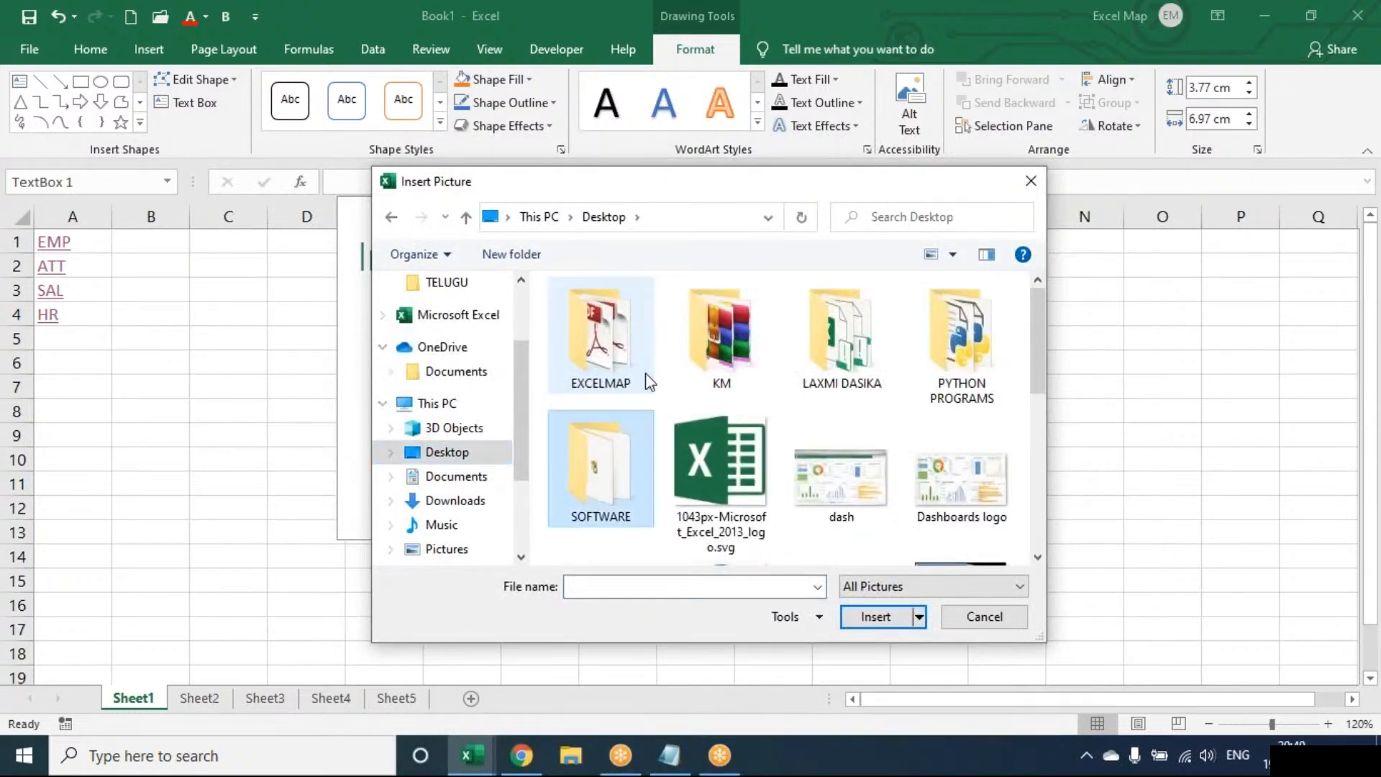
scroll(645, 373, down, 1)
key(Down)
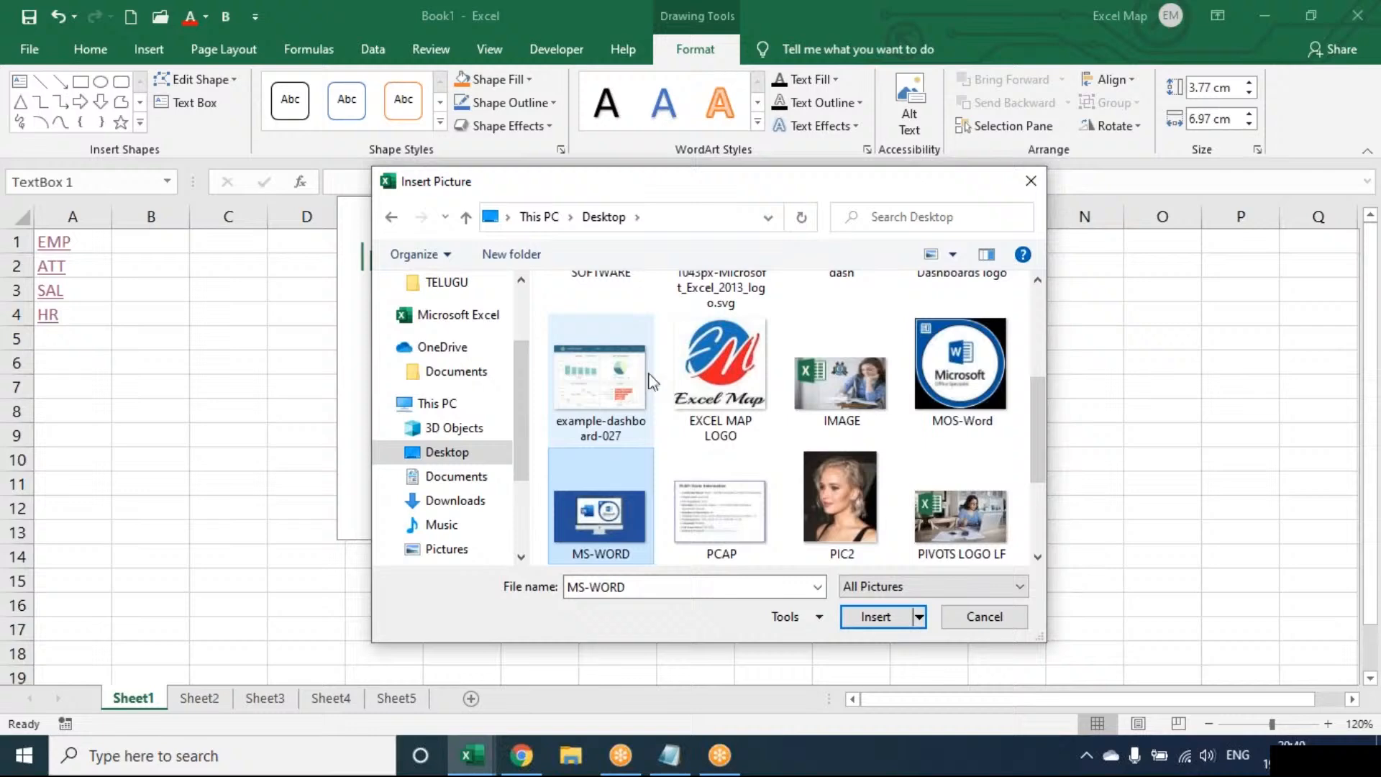
click(822, 390)
double_click(821, 390)
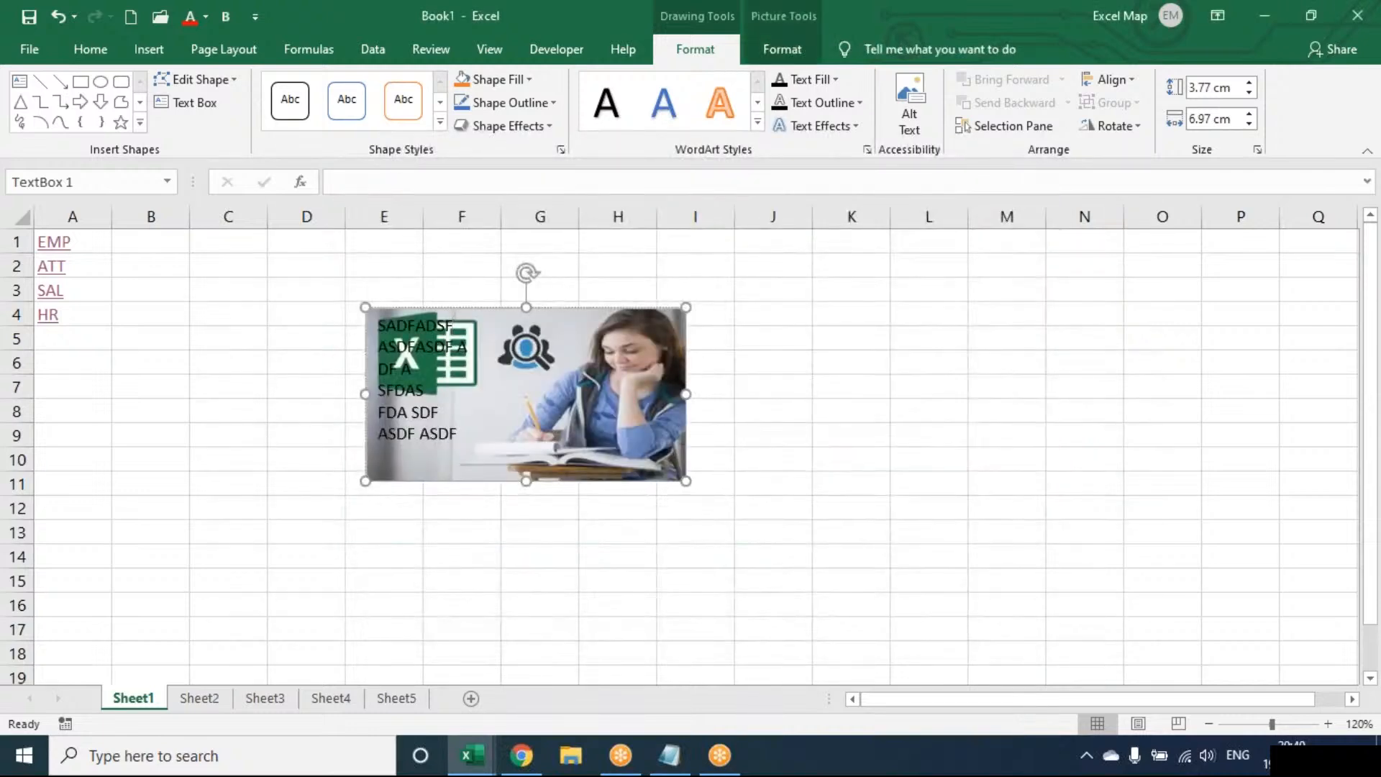
Delete the picture-filled text box from Sheet1.
click(784, 49)
click(727, 48)
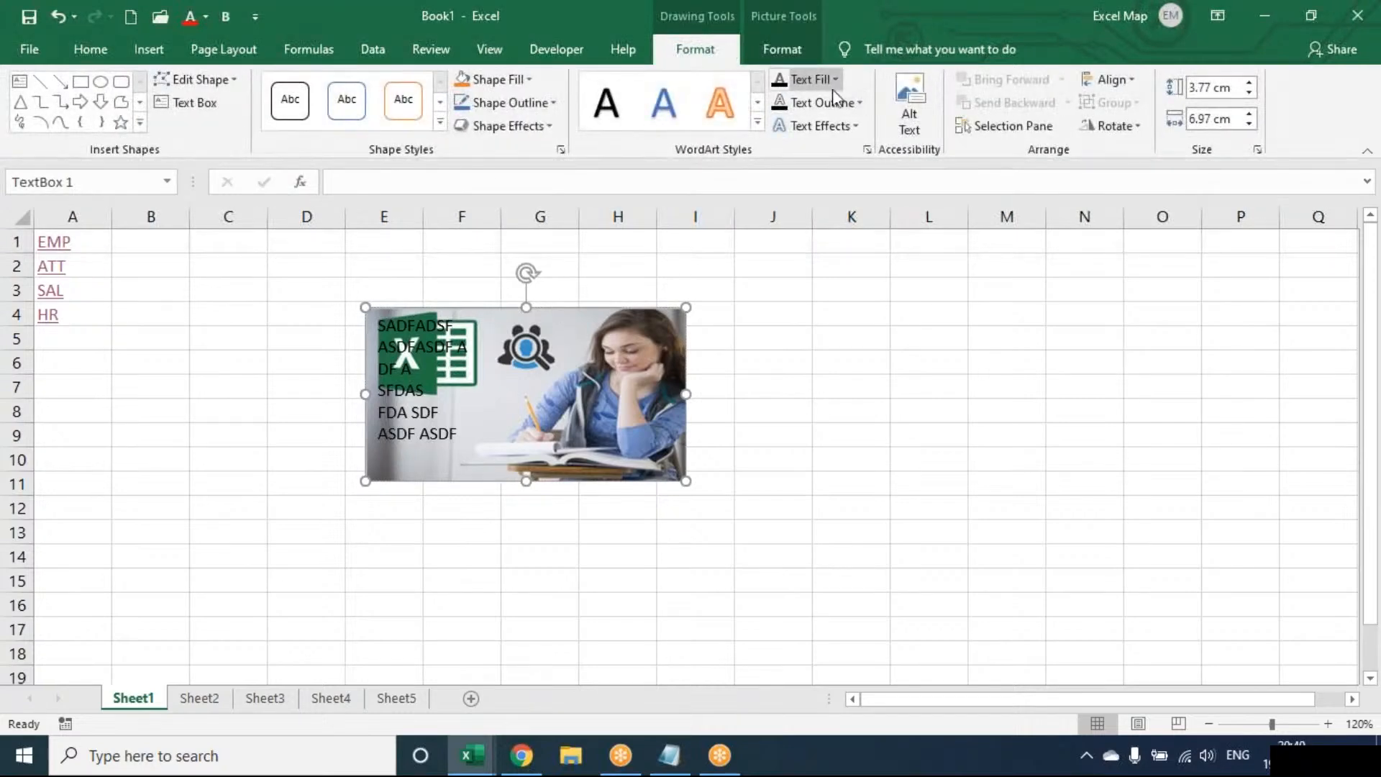
click(807, 50)
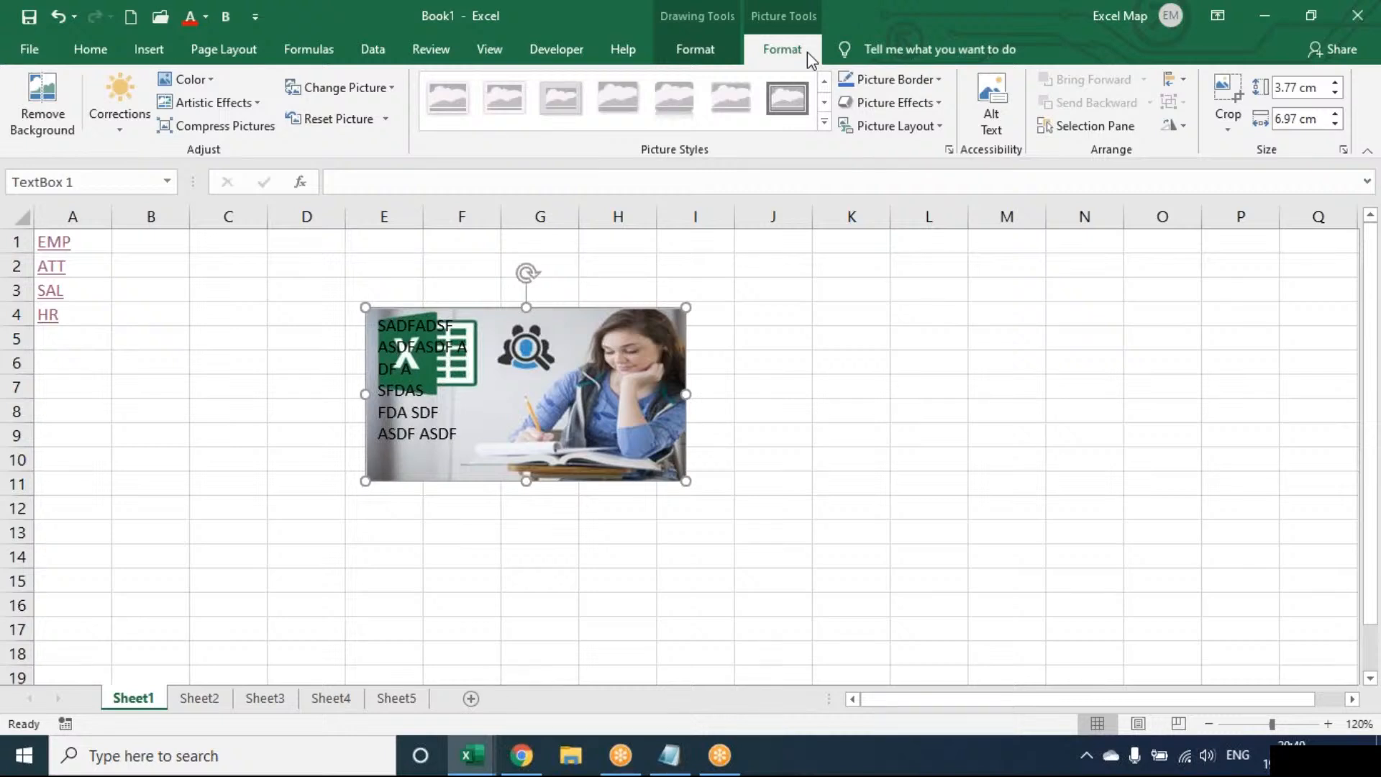
key(Delete)
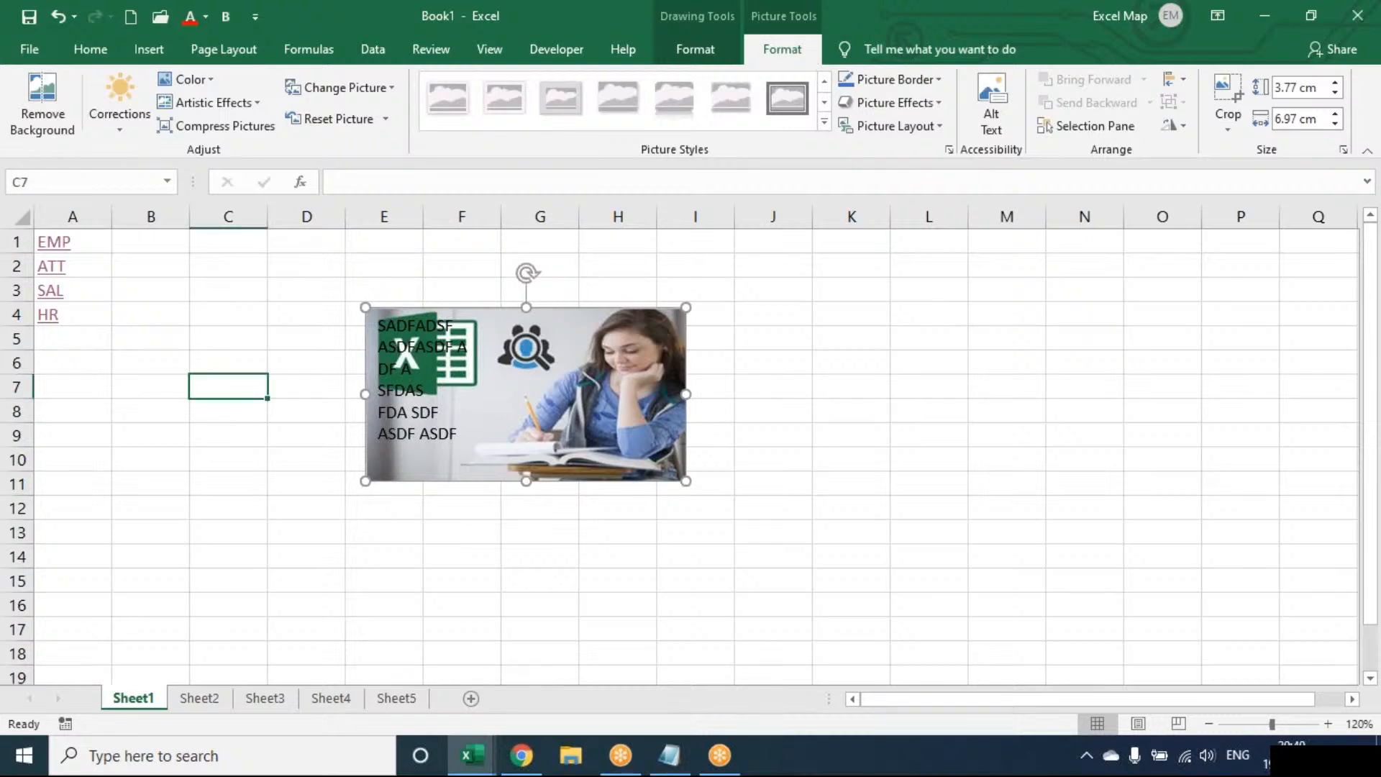
click(461, 361)
click(149, 49)
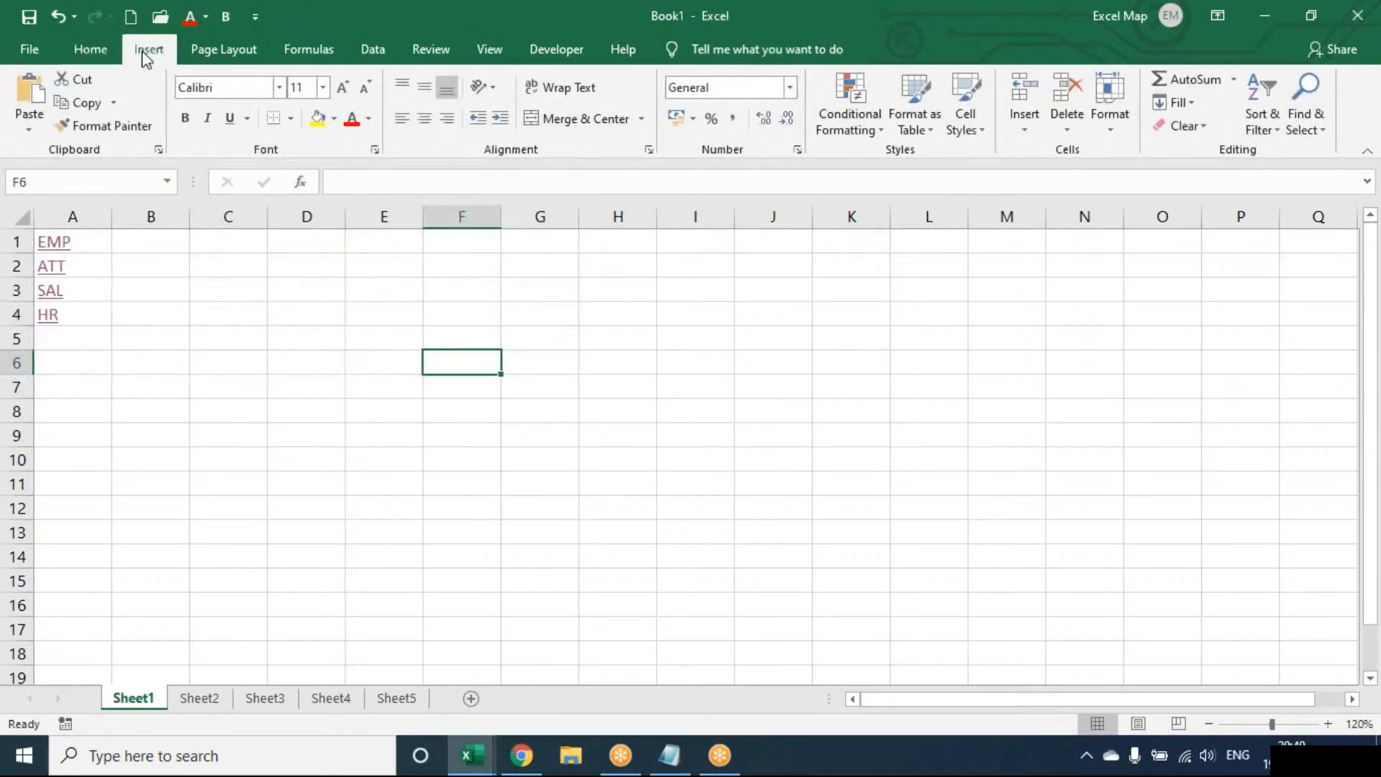
click(1129, 123)
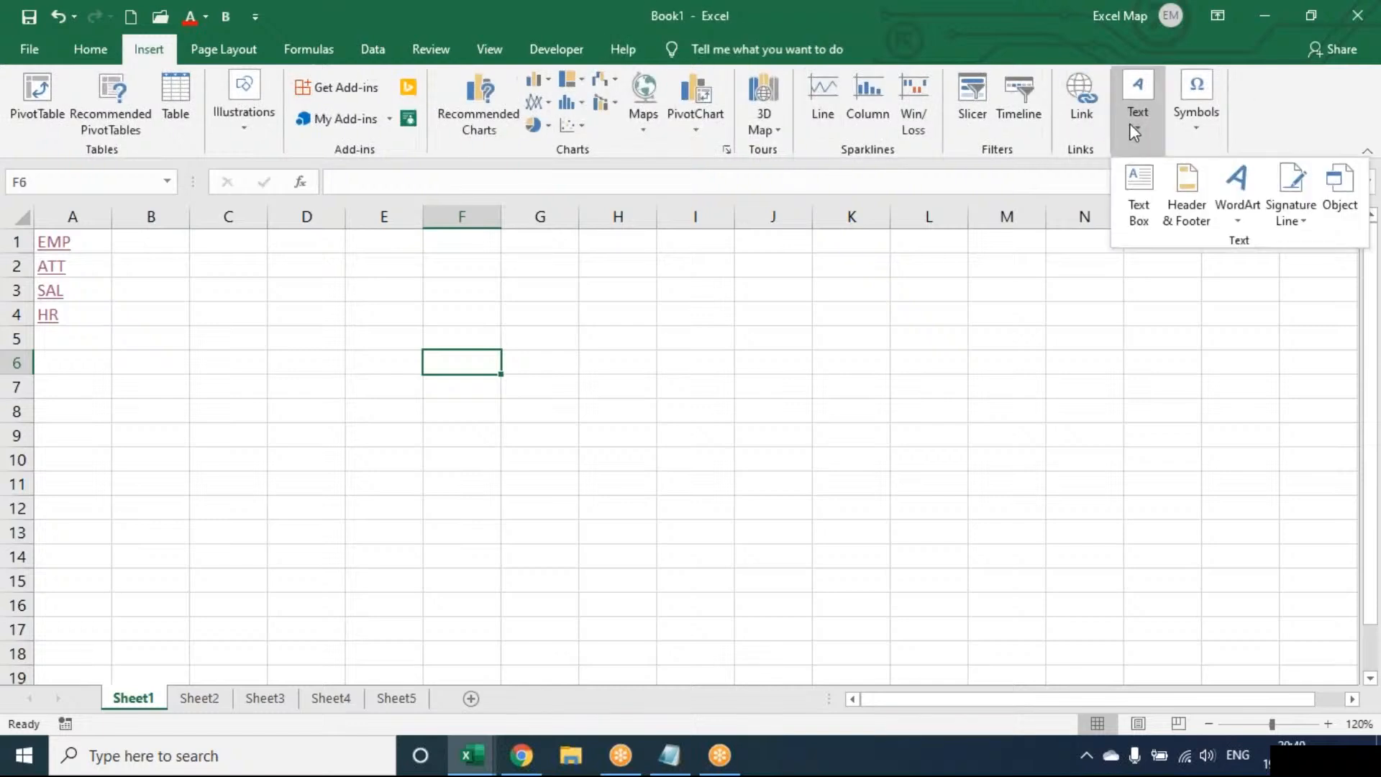
click(747, 351)
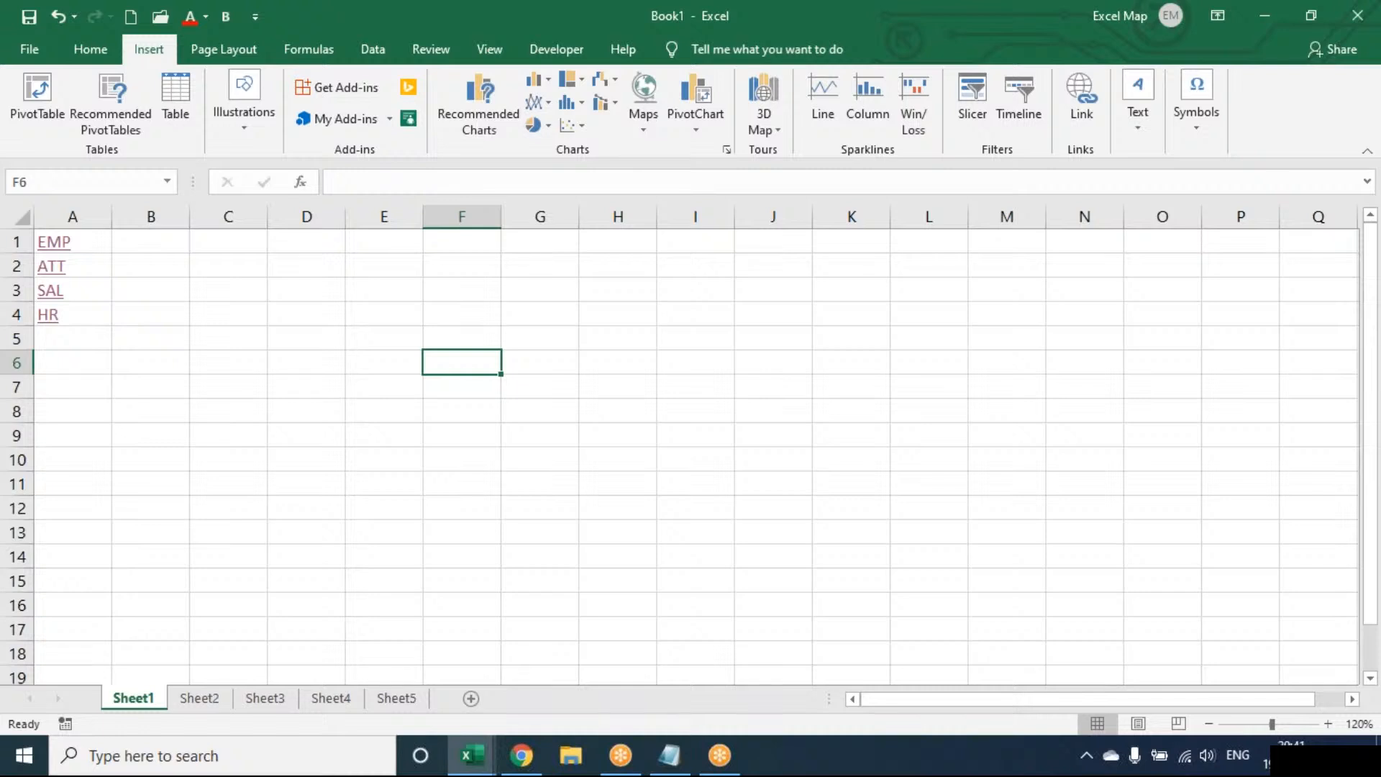
click(773, 338)
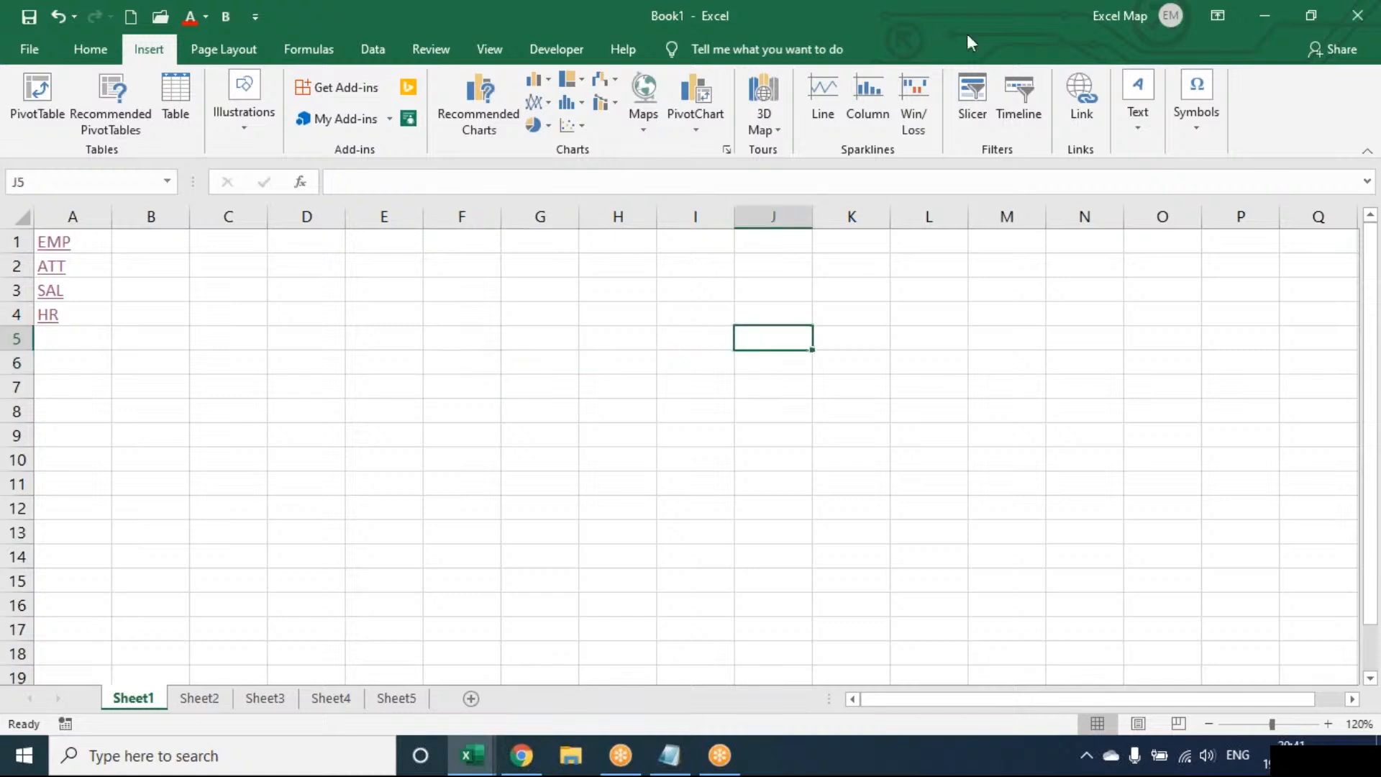
click(962, 20)
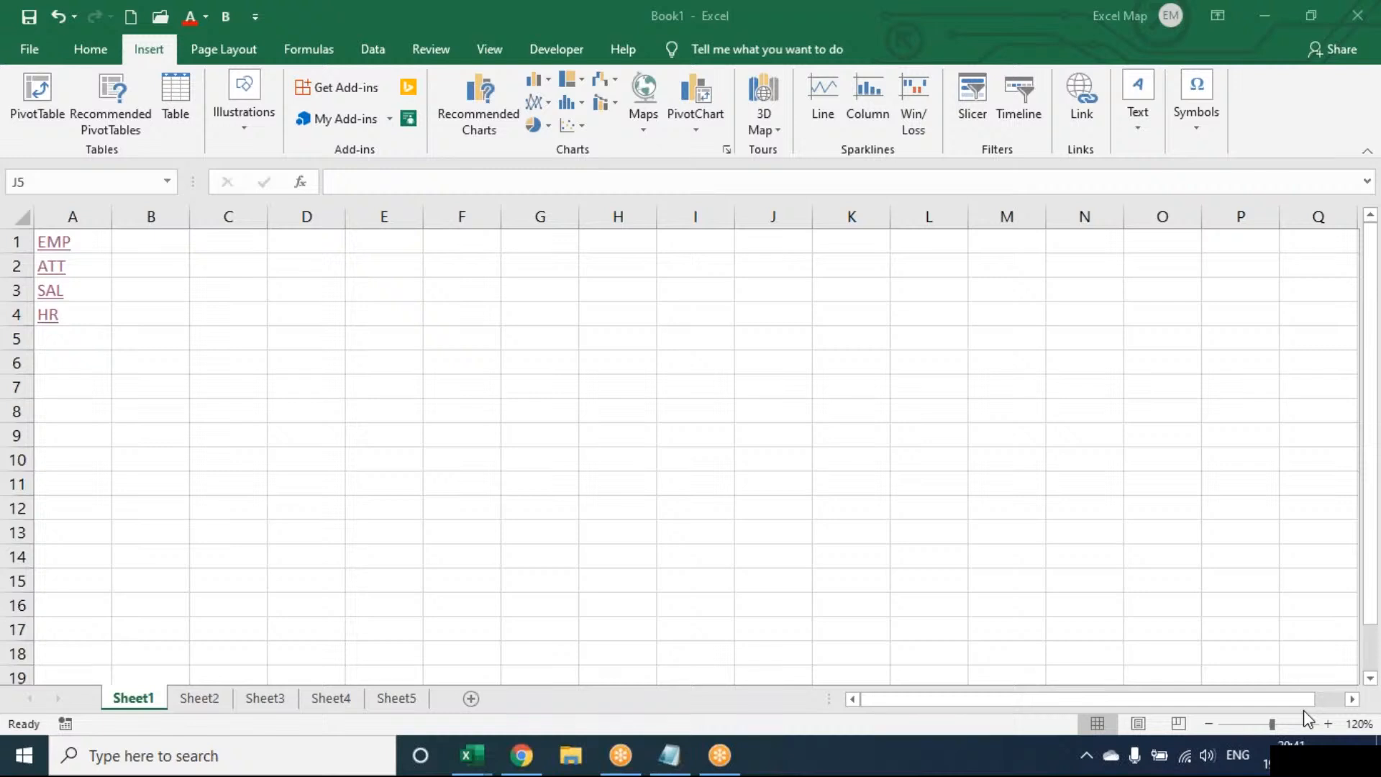
click(1034, 94)
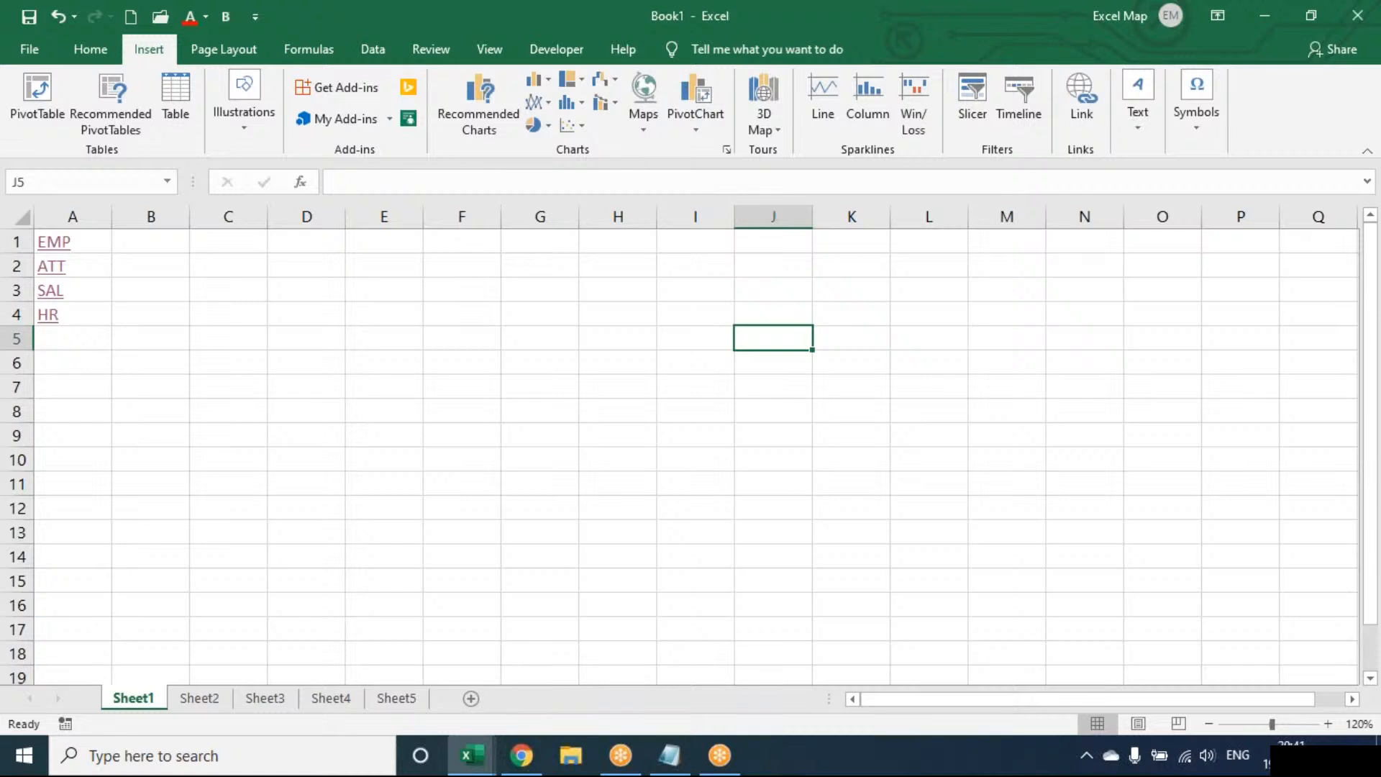
key(Up)
key(Up)
key(Up)
key(Up)
key(Left)
key(Left)
key(Left)
key(Left)
key(Left)
key(Left)
key(Left)
key(Left)
key(Left)
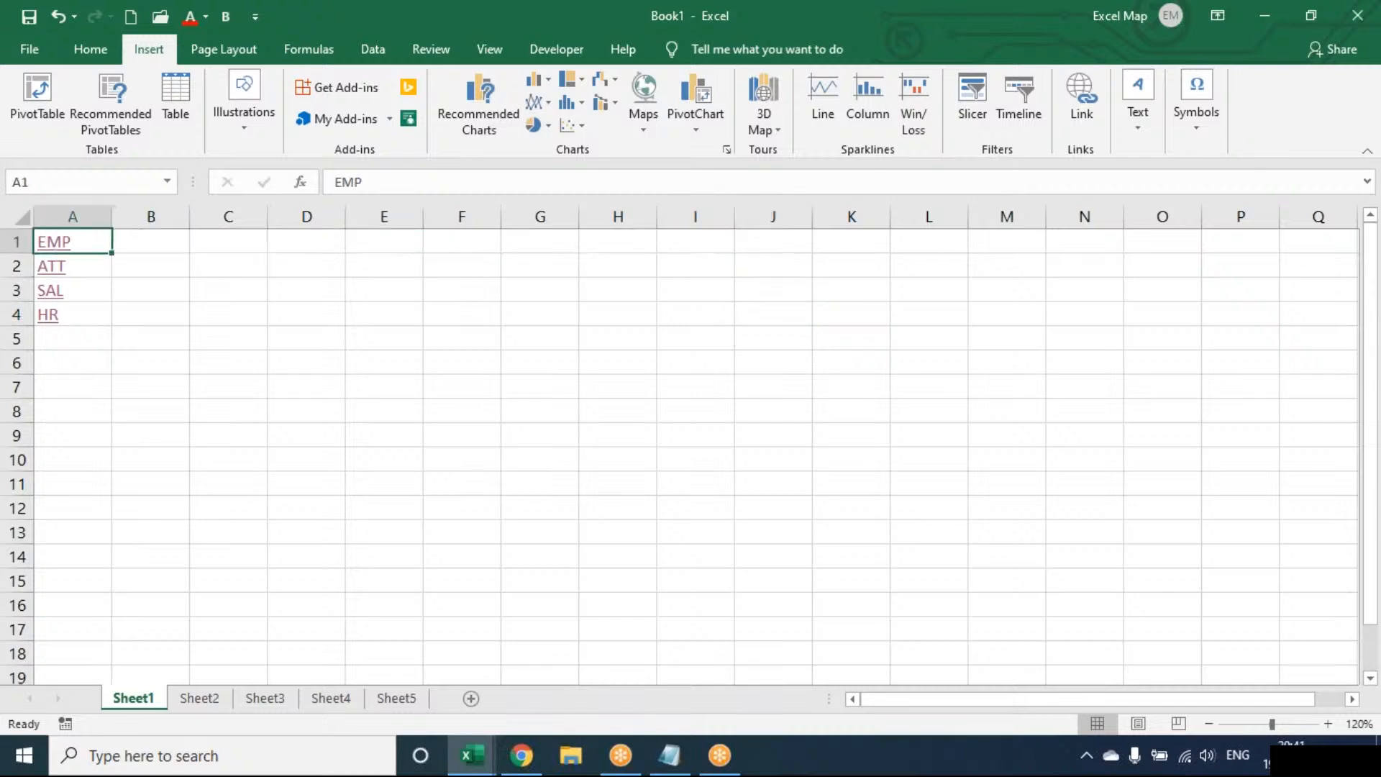
key(Down)
key(Down)
key(Down)
key(Down)
key(Down)
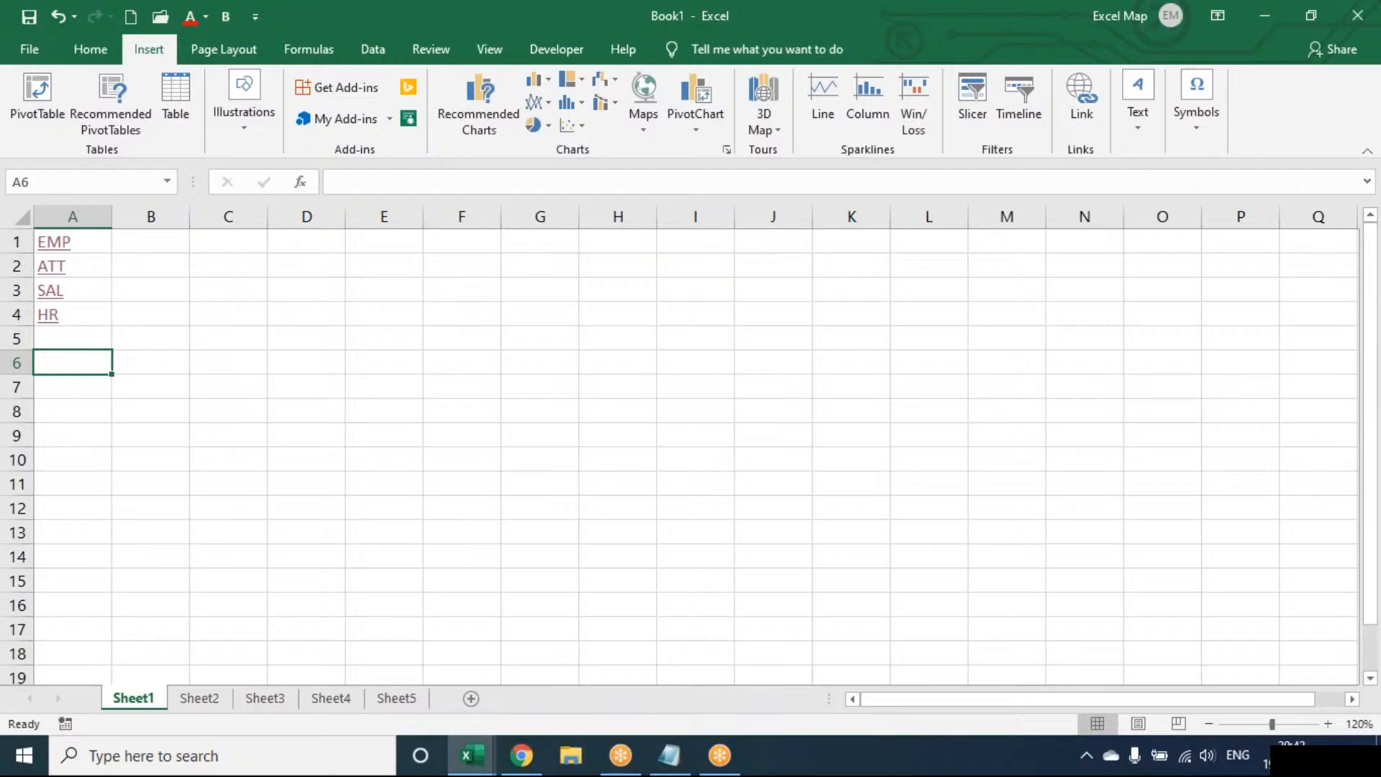
key(Right)
key(Right)
key(Up)
key(Up)
key(Up)
key(Up)
key(Up)
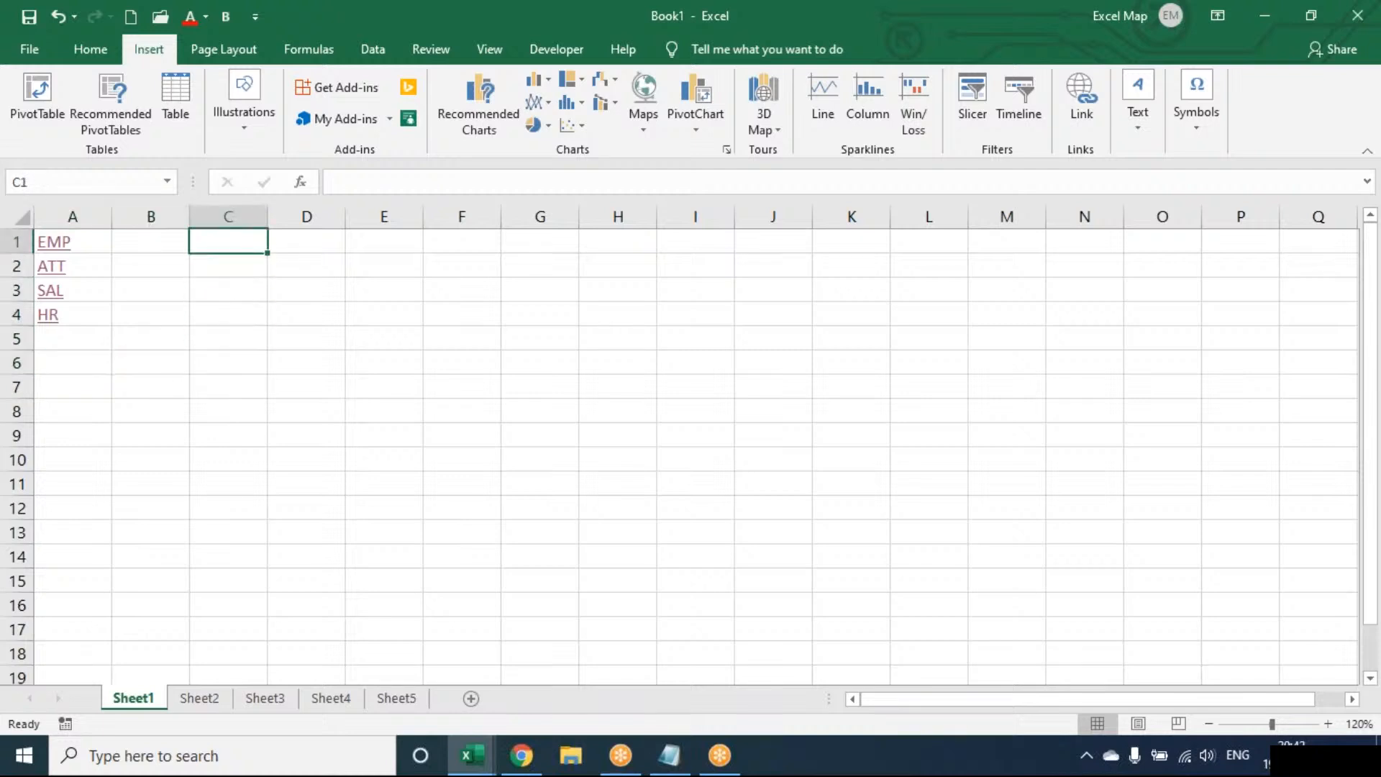
key(Left)
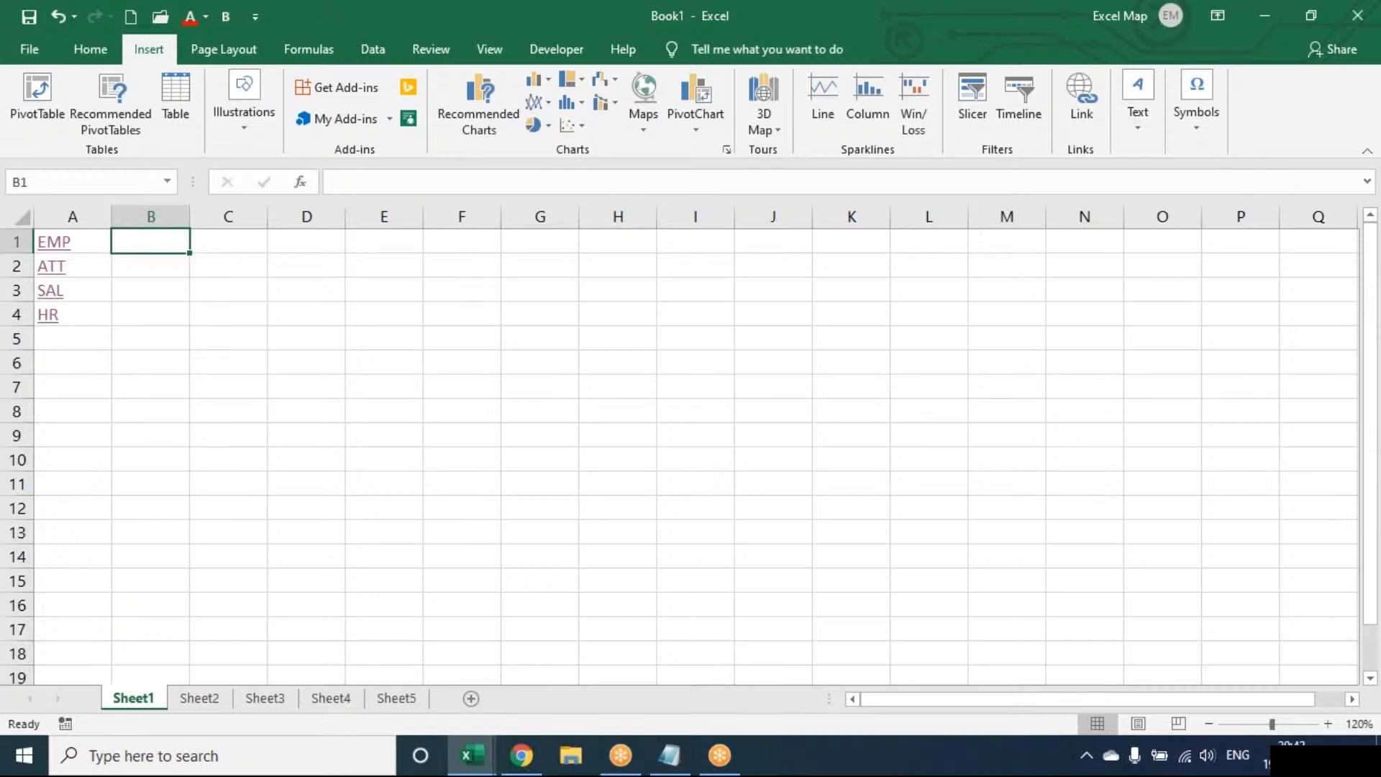
click(966, 39)
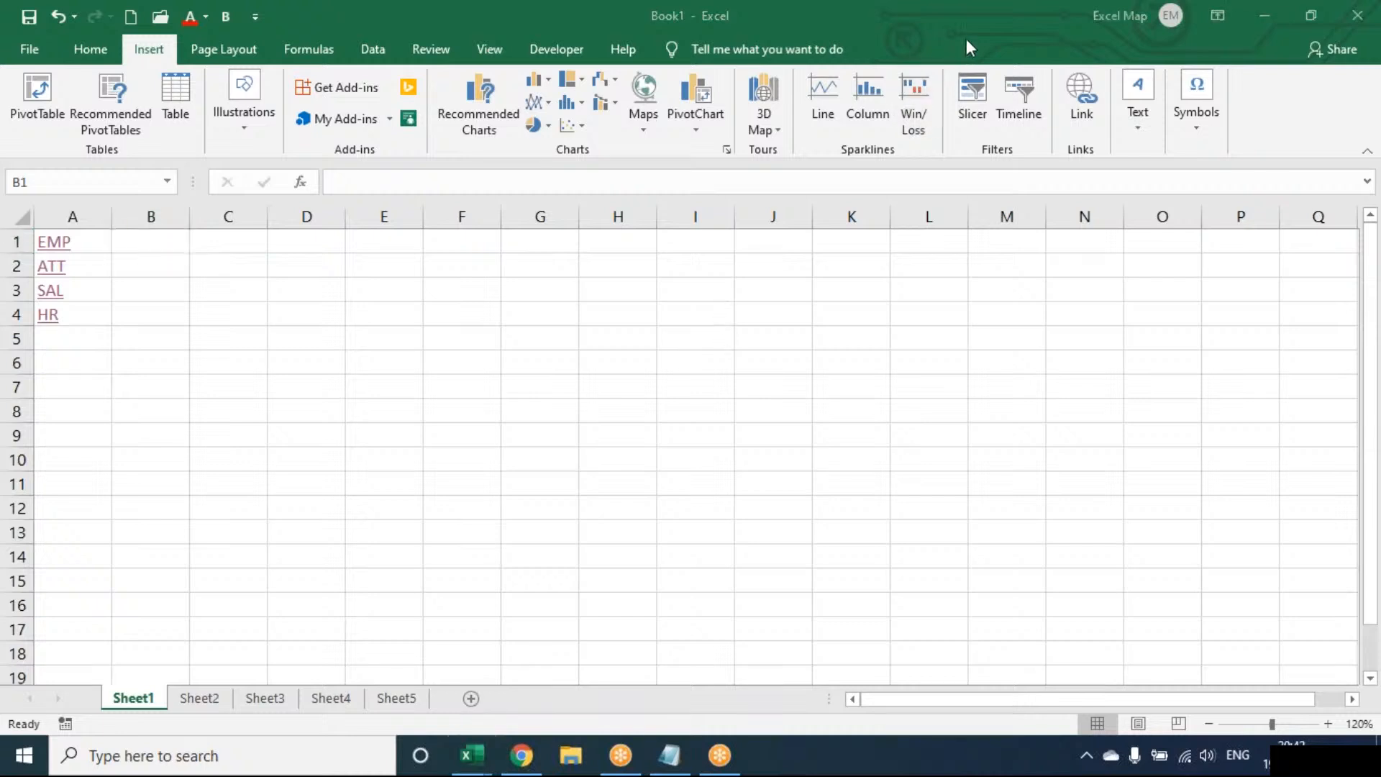